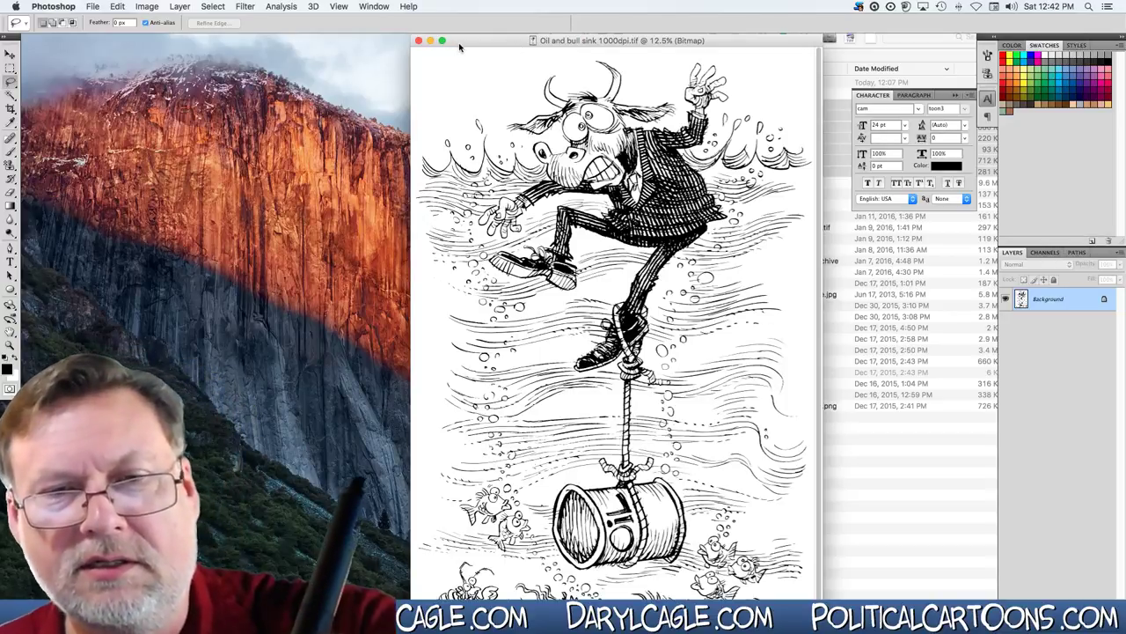
# Widen the document window and reposition it so the whole width of the cartoon is in view.
pyautogui.moveTo(458, 46); pyautogui.dragTo(426, 46)
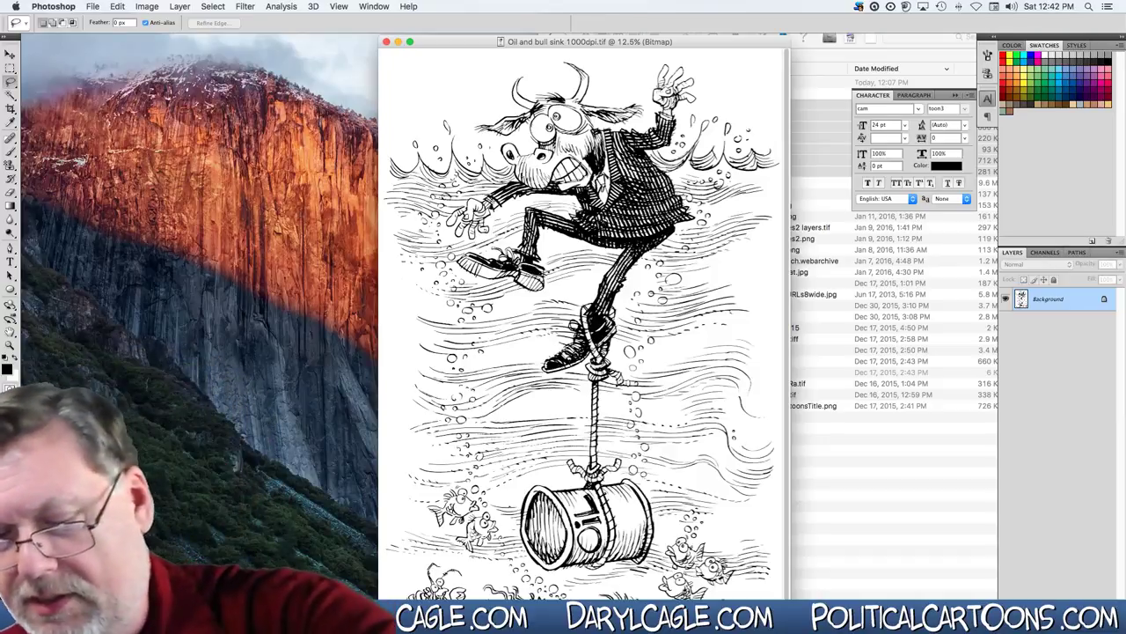
pyautogui.moveTo(788, 599); pyautogui.dragTo(874, 599)
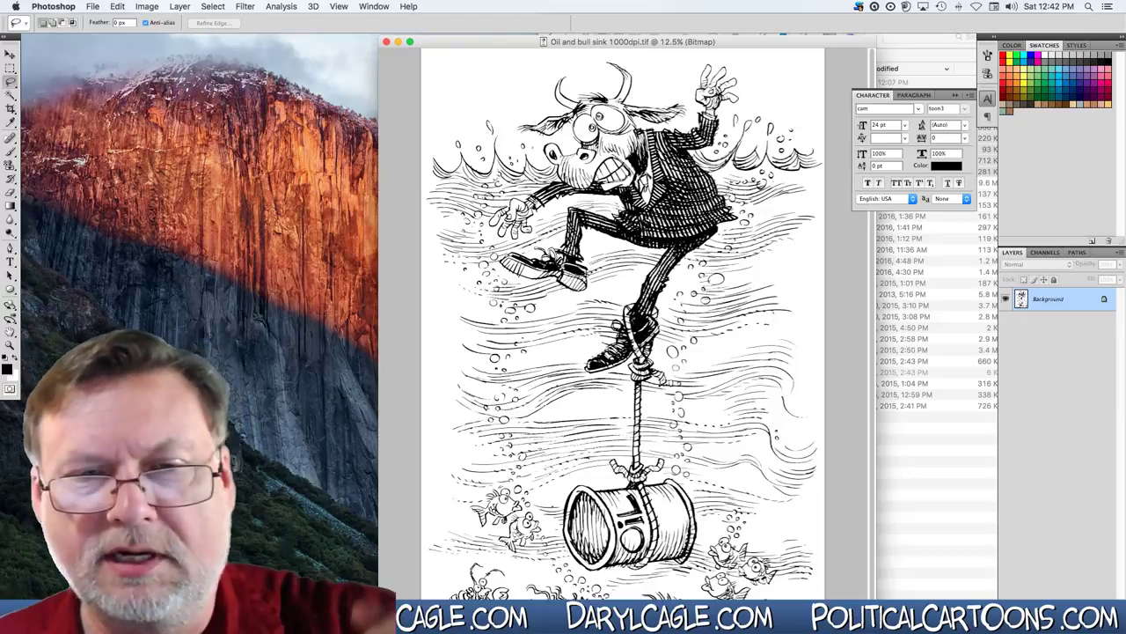
pyautogui.moveTo(449, 41); pyautogui.dragTo(372, 44)
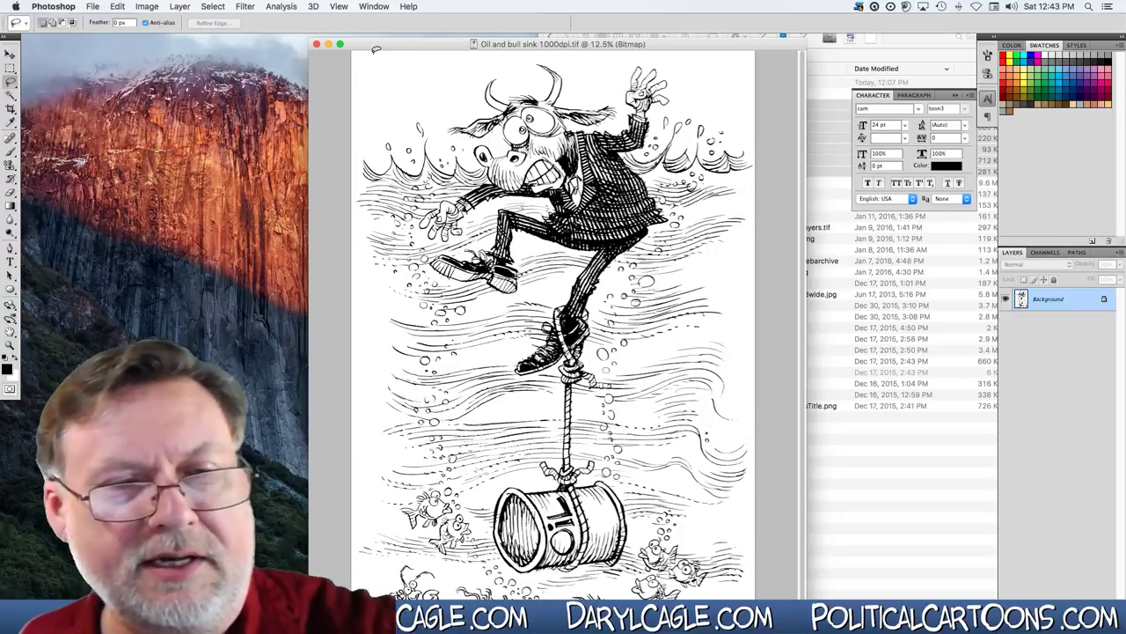
pyautogui.click(146, 7)
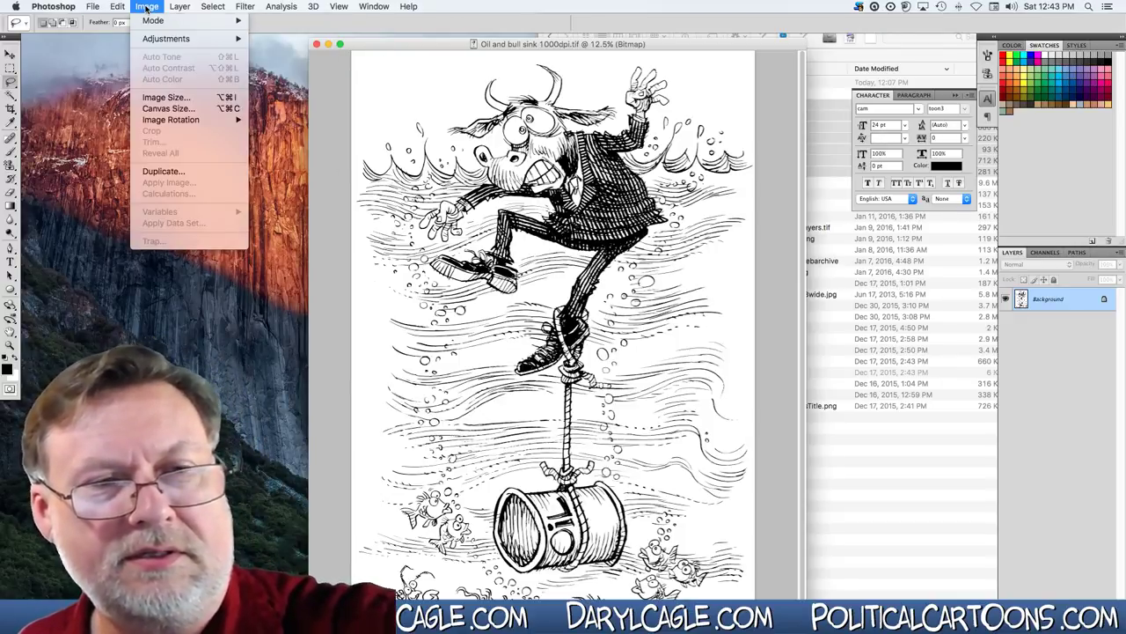
pyautogui.click(147, 11)
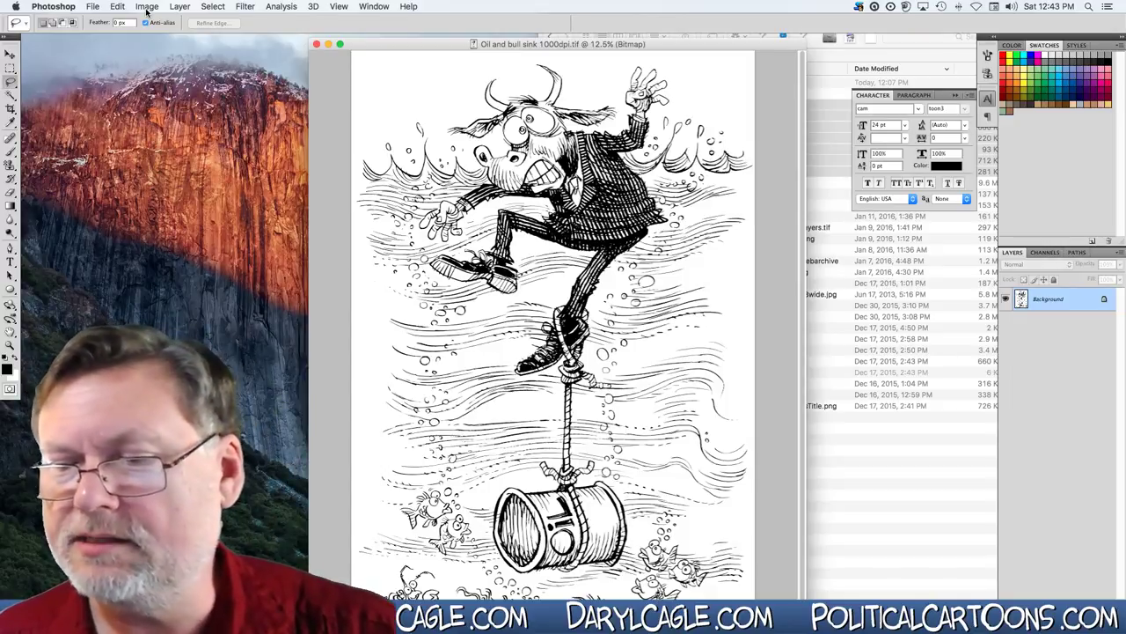
# Save the bitmap drawing as a new LZW-compressed TIFF named "Oil and bull sink CMYK 400dpi.tif" in the same folder.
pyautogui.click(94, 9)
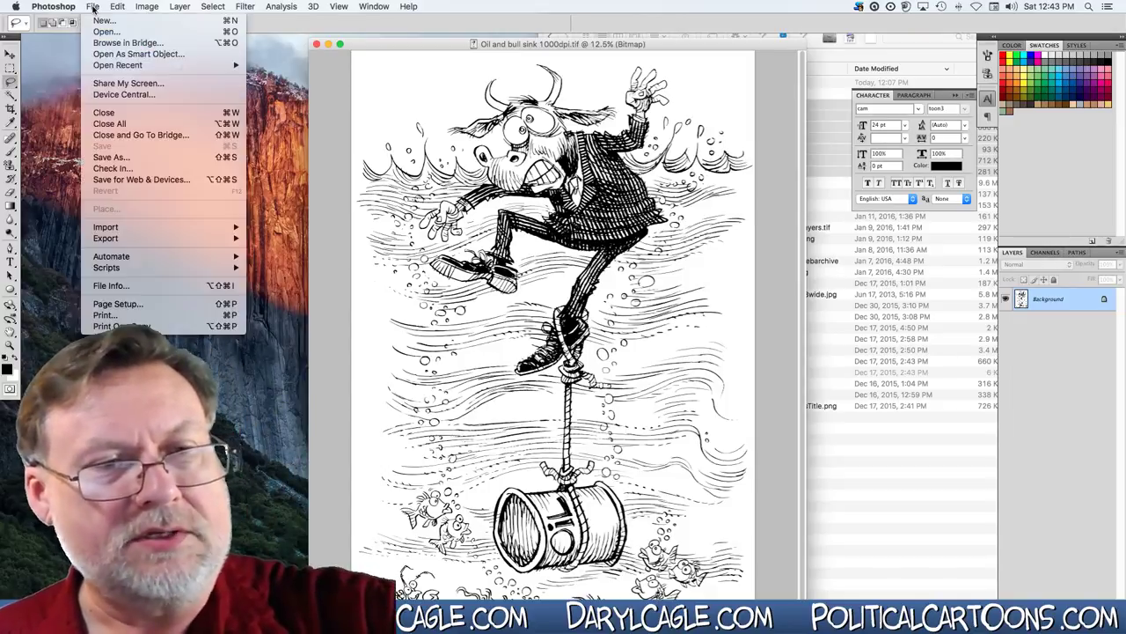
pyautogui.click(102, 157)
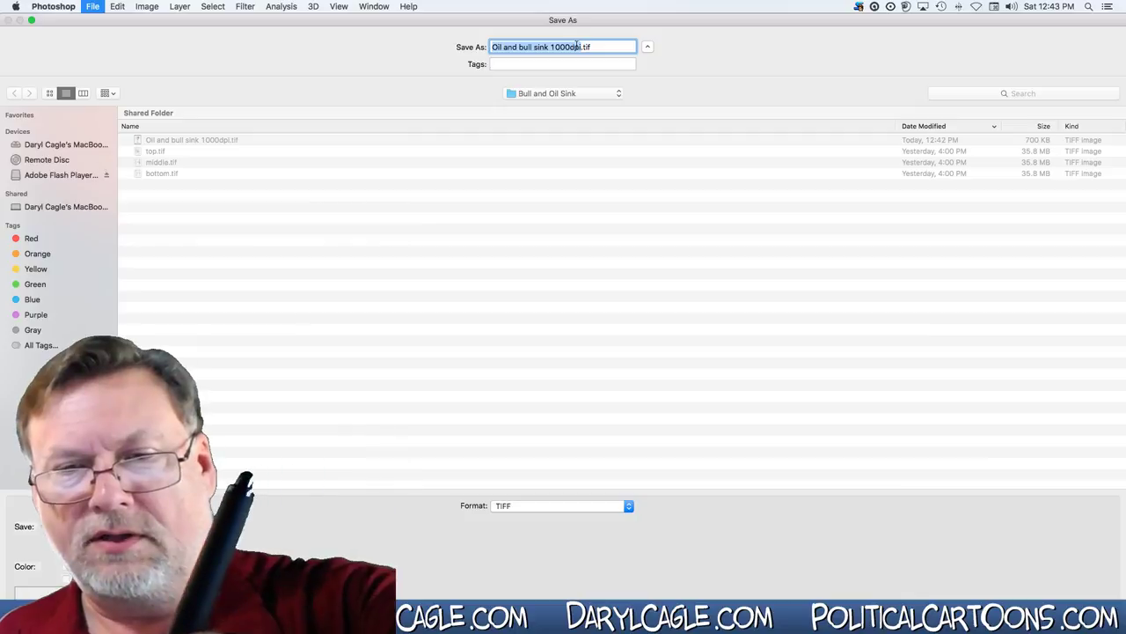
pyautogui.click(569, 47)
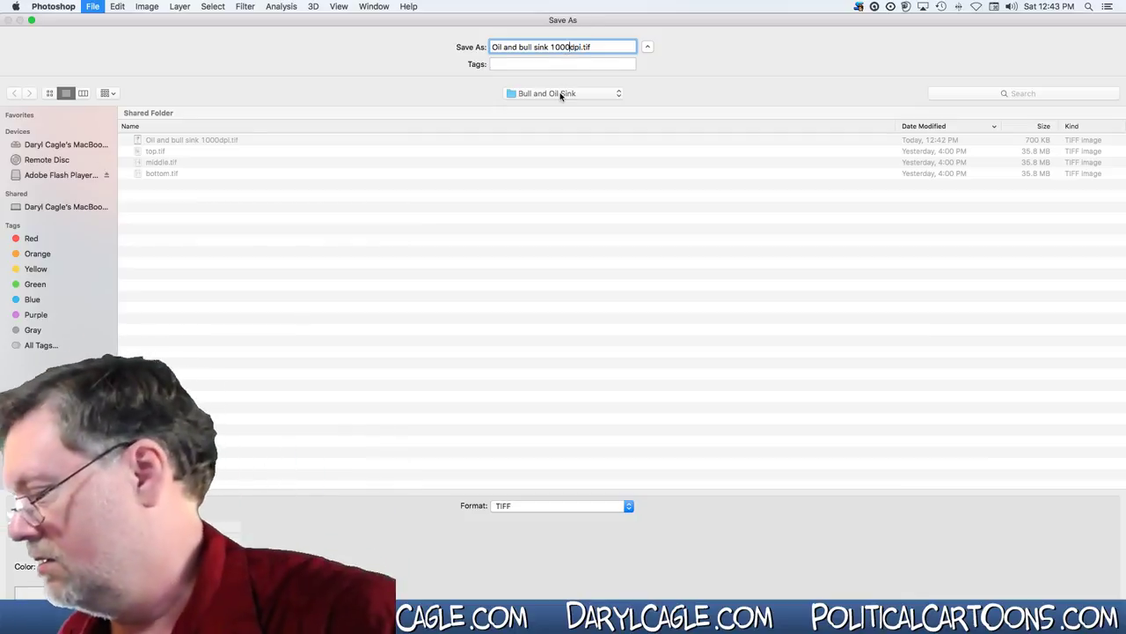
pyautogui.press('BackSpace')
pyautogui.press('BackSpace')
pyautogui.press('BackSpace')
pyautogui.press('BackSpace')
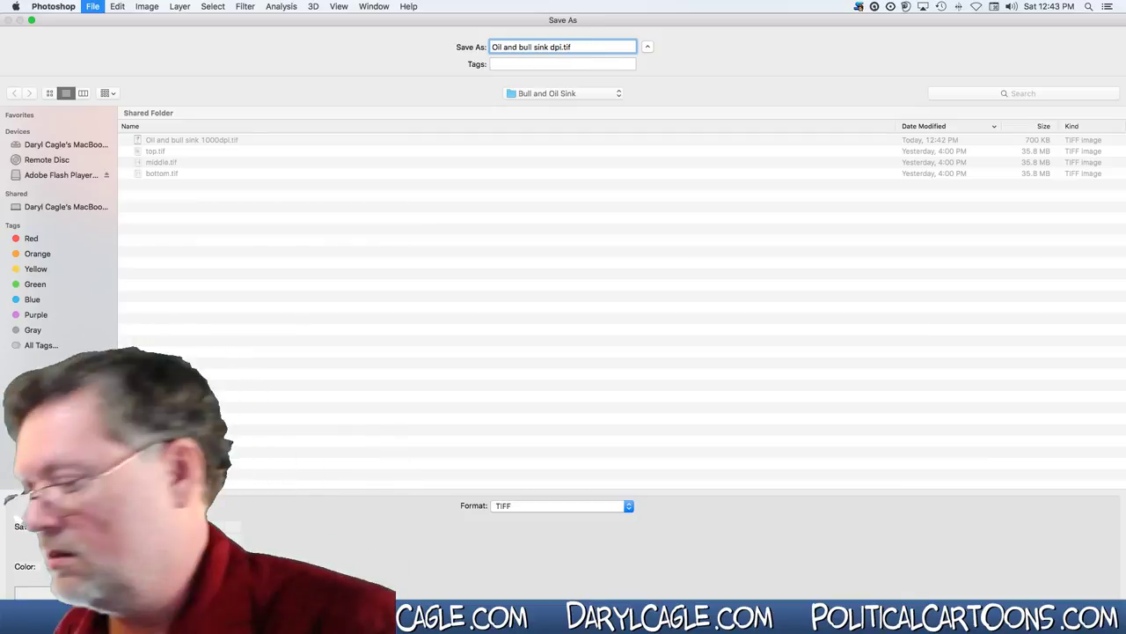
pyautogui.write('CMYK')
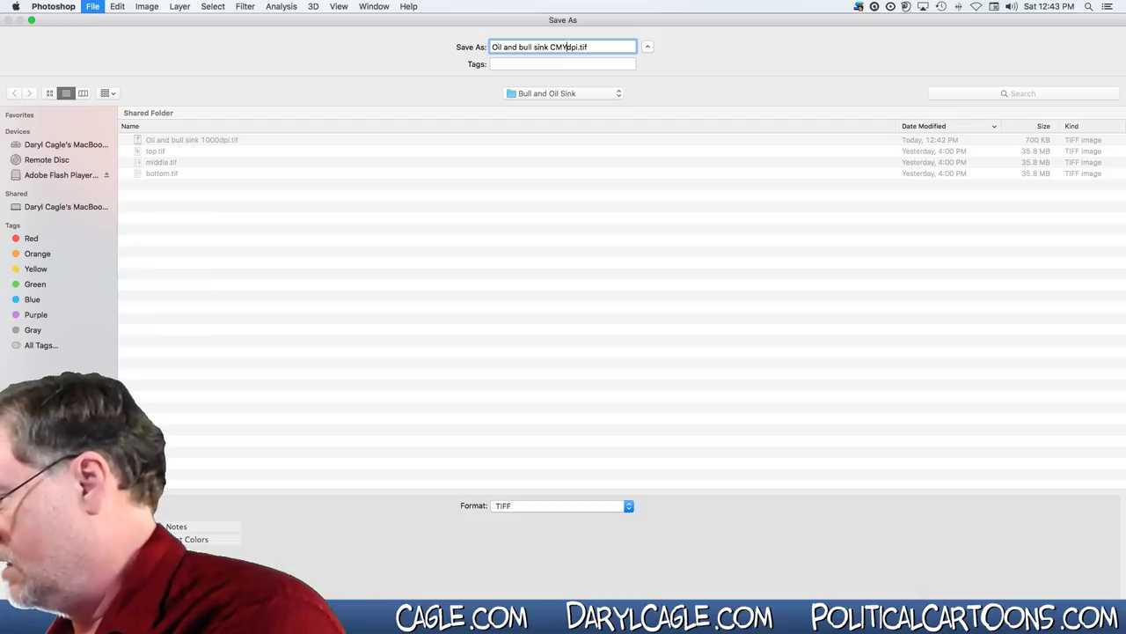
pyautogui.write(' 400')
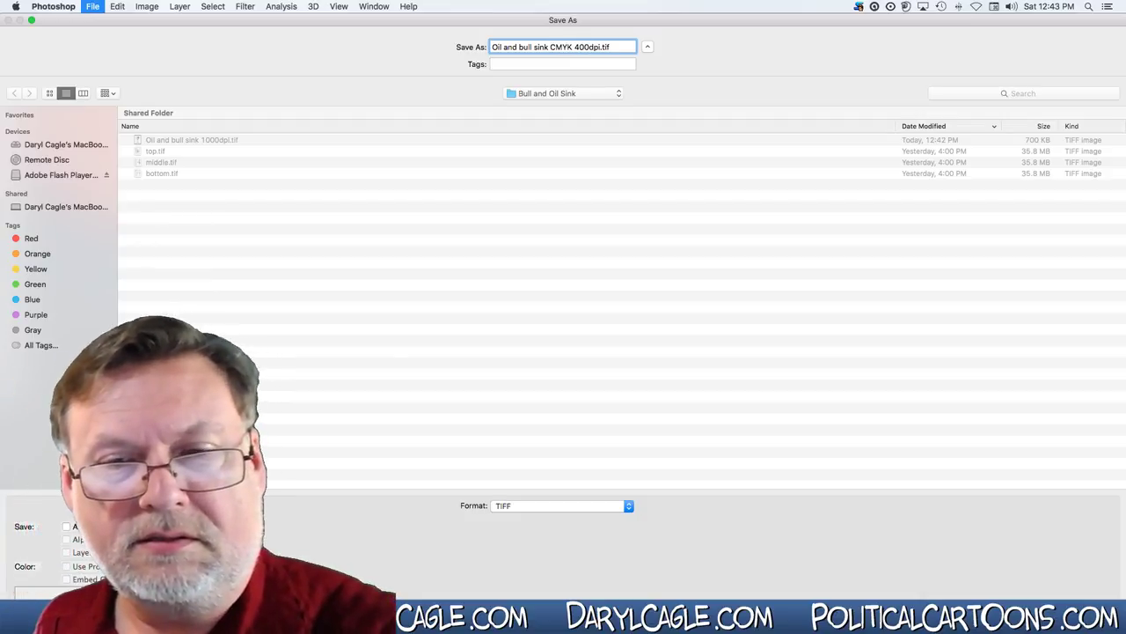
pyautogui.press('Return')
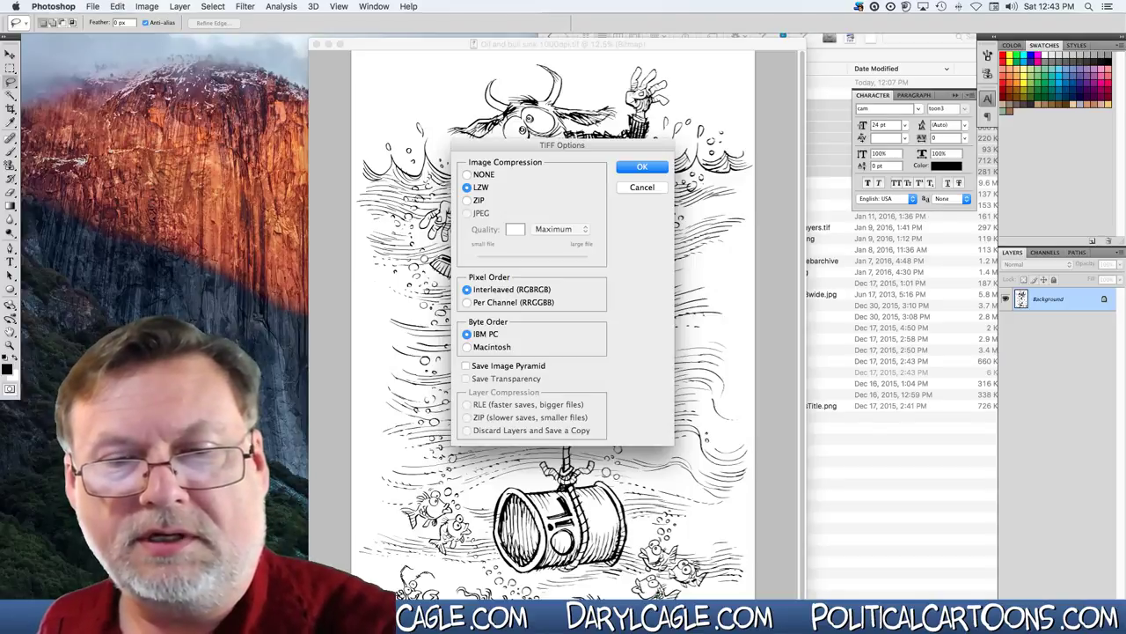
pyautogui.press('Return')
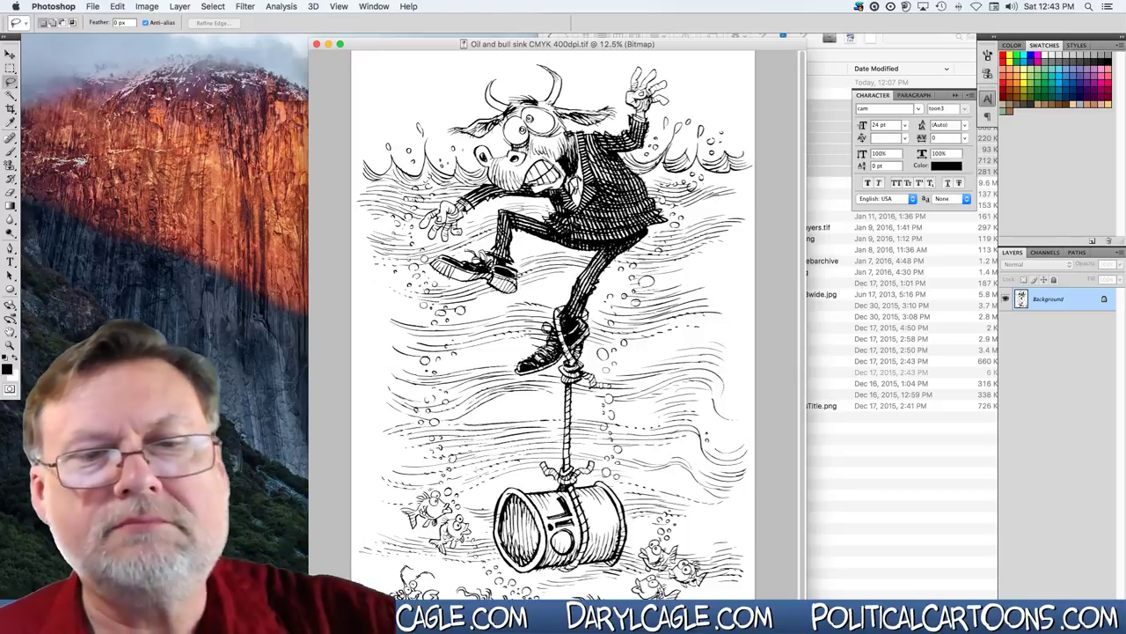
# Convert the image from Bitmap to Grayscale mode with a size ratio of 1.
pyautogui.moveTo(361, 44); pyautogui.dragTo(361, 40)
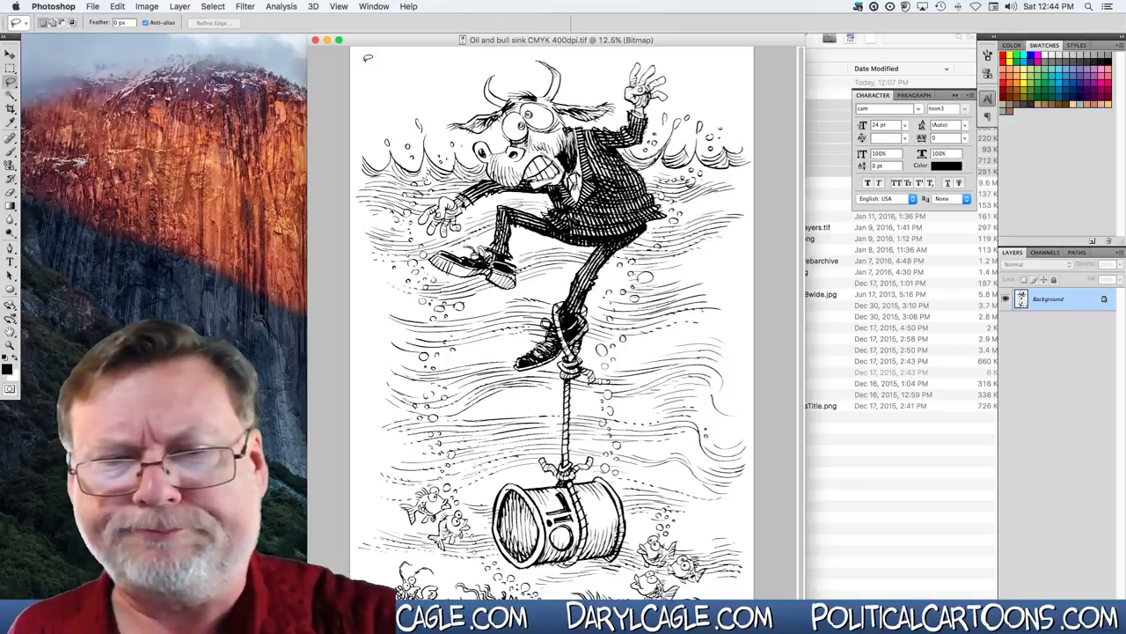
pyautogui.click(145, 9)
pyautogui.moveTo(147, 22)
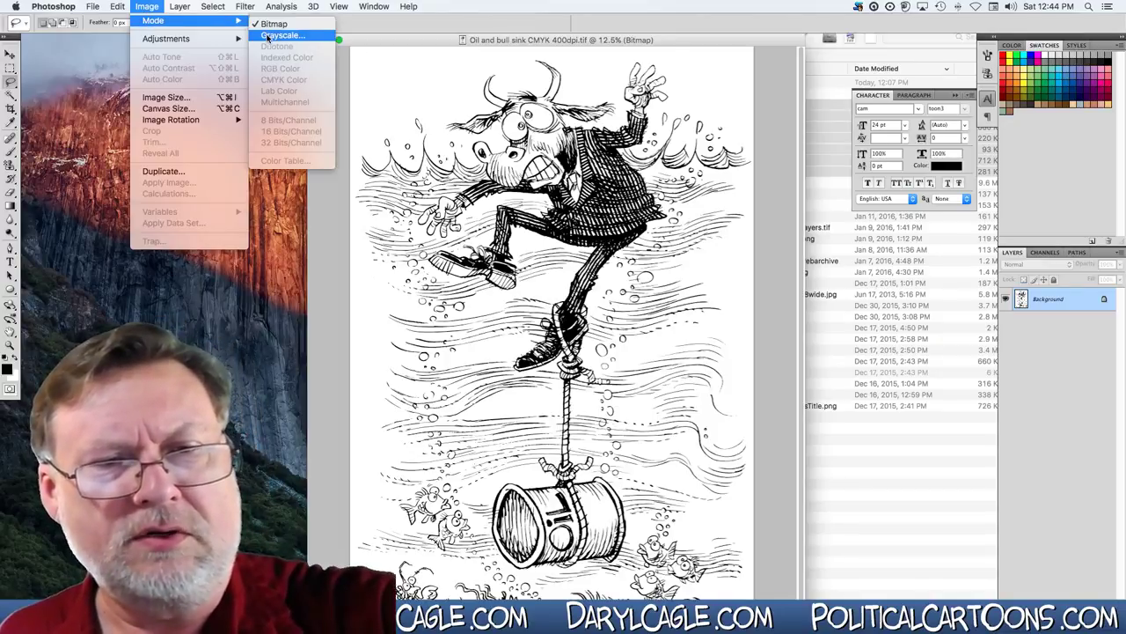
pyautogui.click(273, 35)
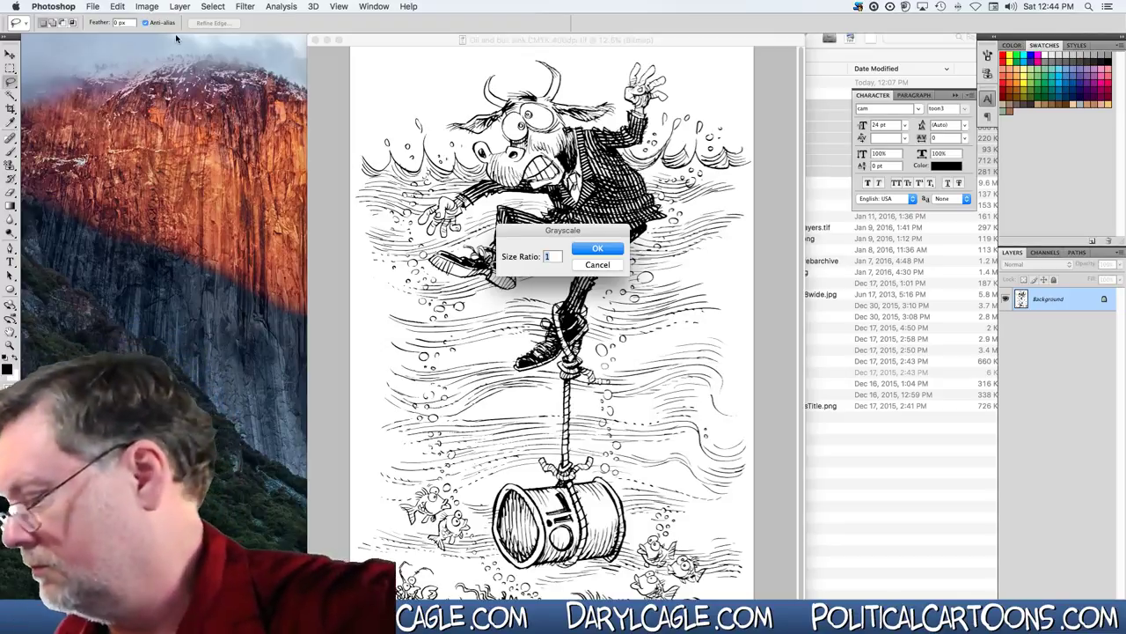
pyautogui.press('Return')
# Convert the grayscale image to CMYK Color mode.
pyautogui.click(146, 7)
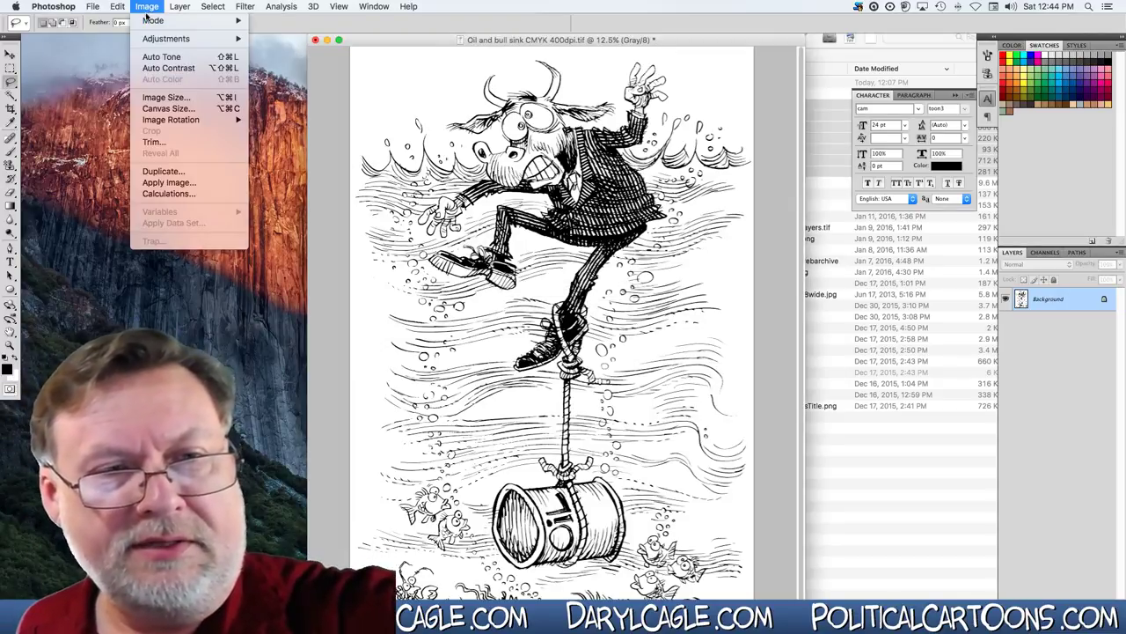
pyautogui.moveTo(155, 23)
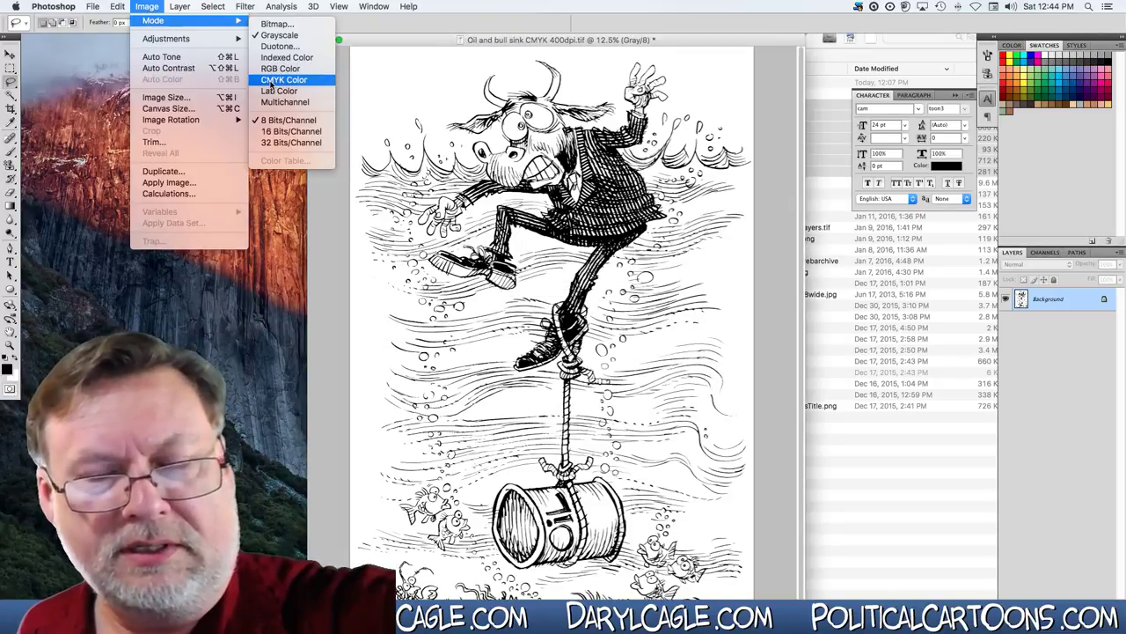
pyautogui.click(270, 81)
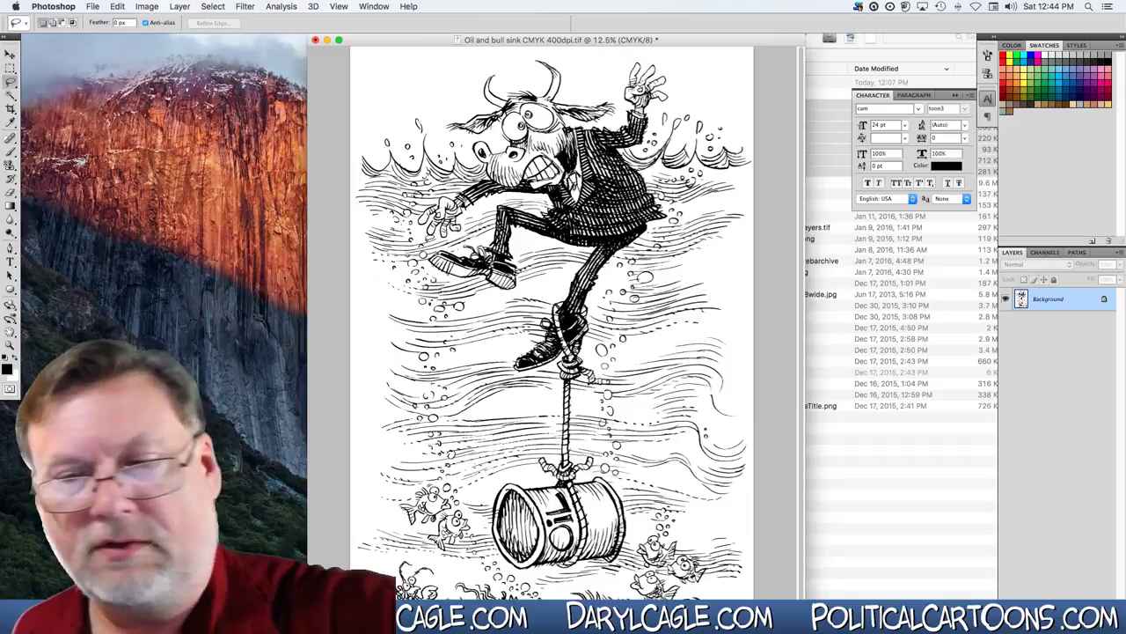
# Turn the locked Background into a regular layer and add thirteen blank layers above it with default settings.
pyautogui.doubleClick(1043, 300)
pyautogui.press('Return')
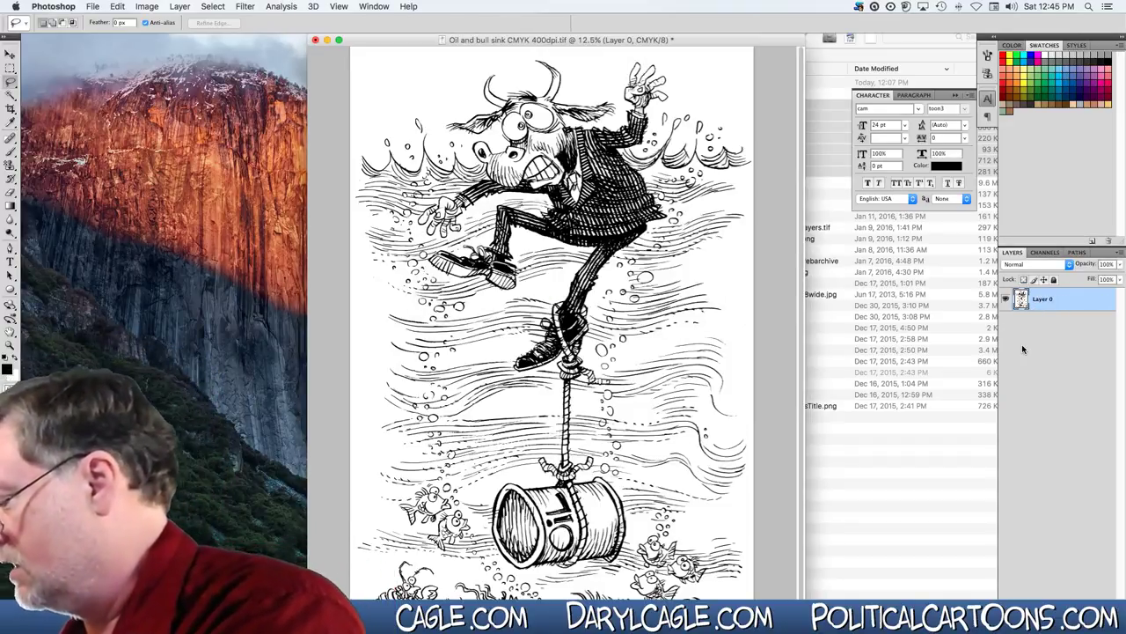
pyautogui.press('super+alt+shift+n')
pyautogui.press('super+alt+shift+n')
pyautogui.press('super+alt+shift+n')
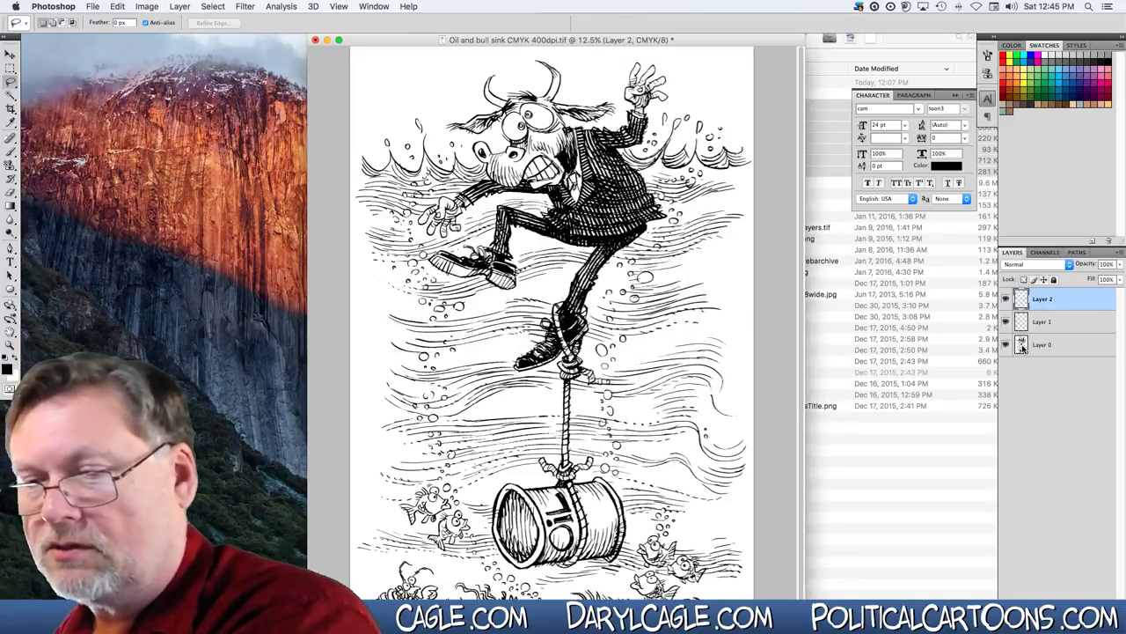
pyautogui.press('super+shift+n')
pyautogui.press('Return')
pyautogui.press('super+shift+n')
pyautogui.press('Return')
pyautogui.press('super+shift+n')
pyautogui.press('Return')
pyautogui.press('super+shift+n')
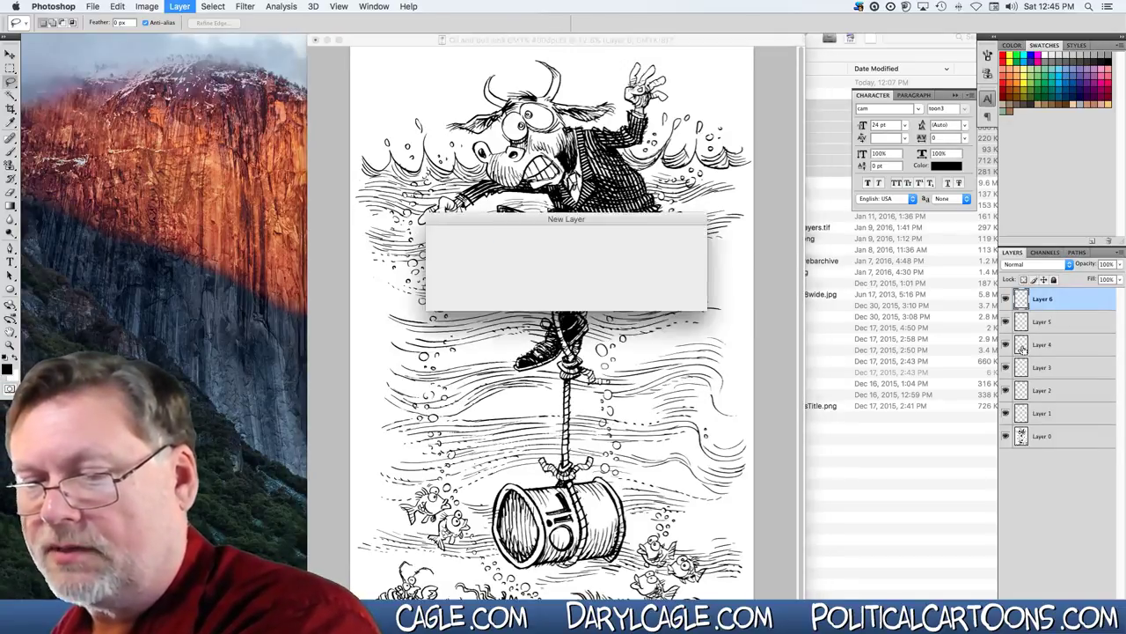
pyautogui.press('Return')
pyautogui.press('super+shift+n')
pyautogui.press('Return')
pyautogui.press('super+shift+n')
pyautogui.press('Return')
pyautogui.press('super+shift+n')
pyautogui.press('Return')
pyautogui.press('super+shift+n')
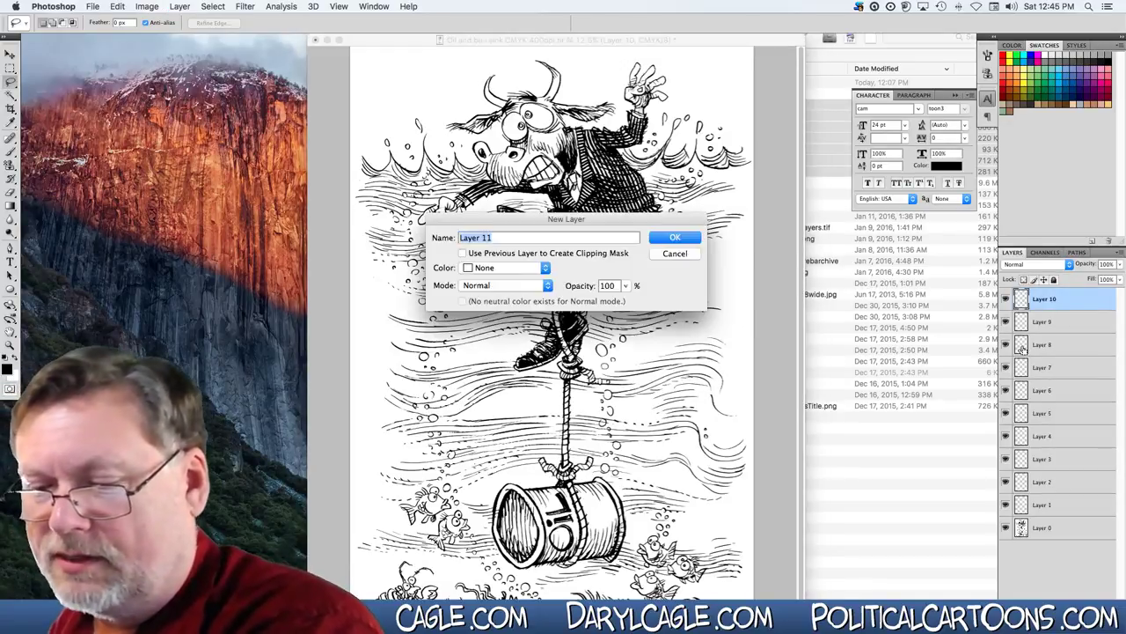
pyautogui.press('Return')
pyautogui.press('super+shift+n')
pyautogui.press('Return')
pyautogui.press('super+shift+n')
pyautogui.press('Return')
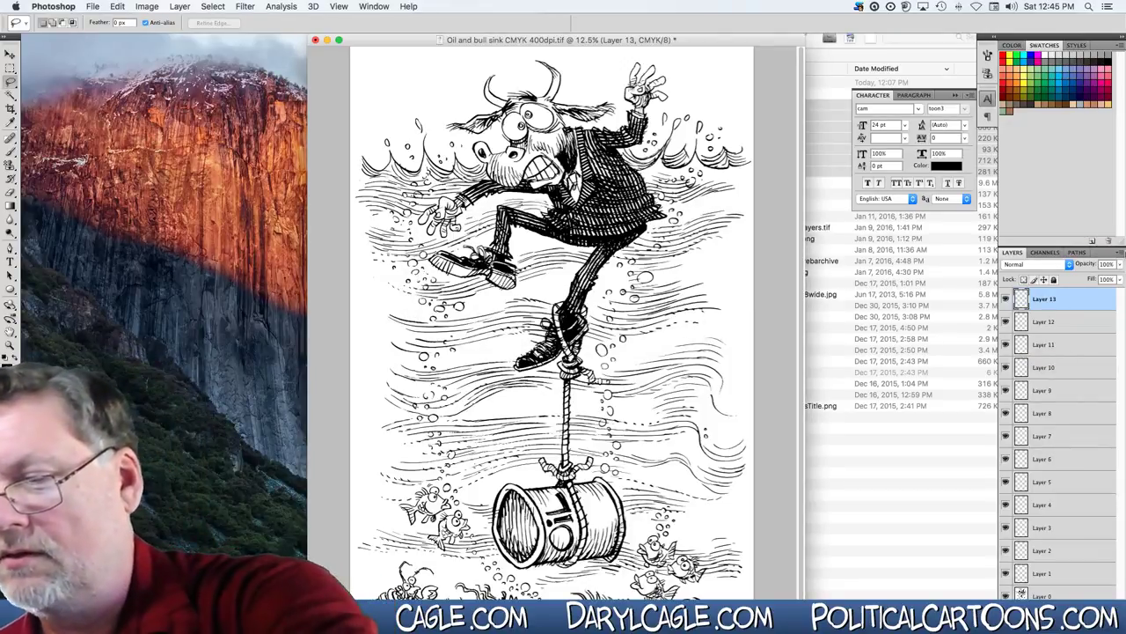
# Move the line-art layer to the top of the layer stack, above all the blank layers.
pyautogui.click(1122, 255)
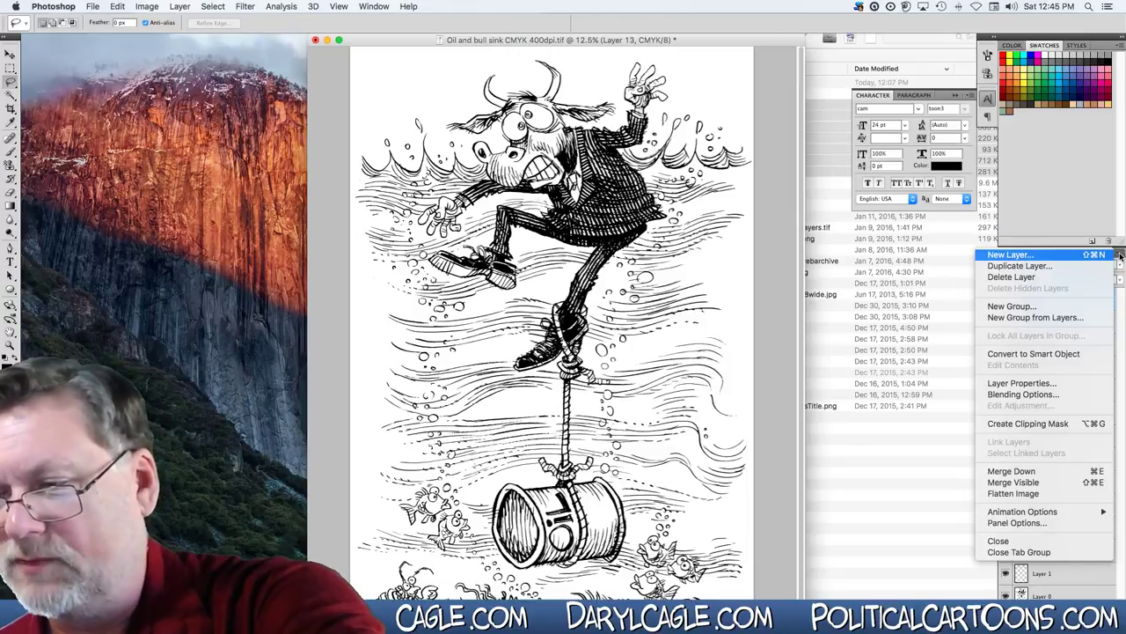
pyautogui.click(1120, 256)
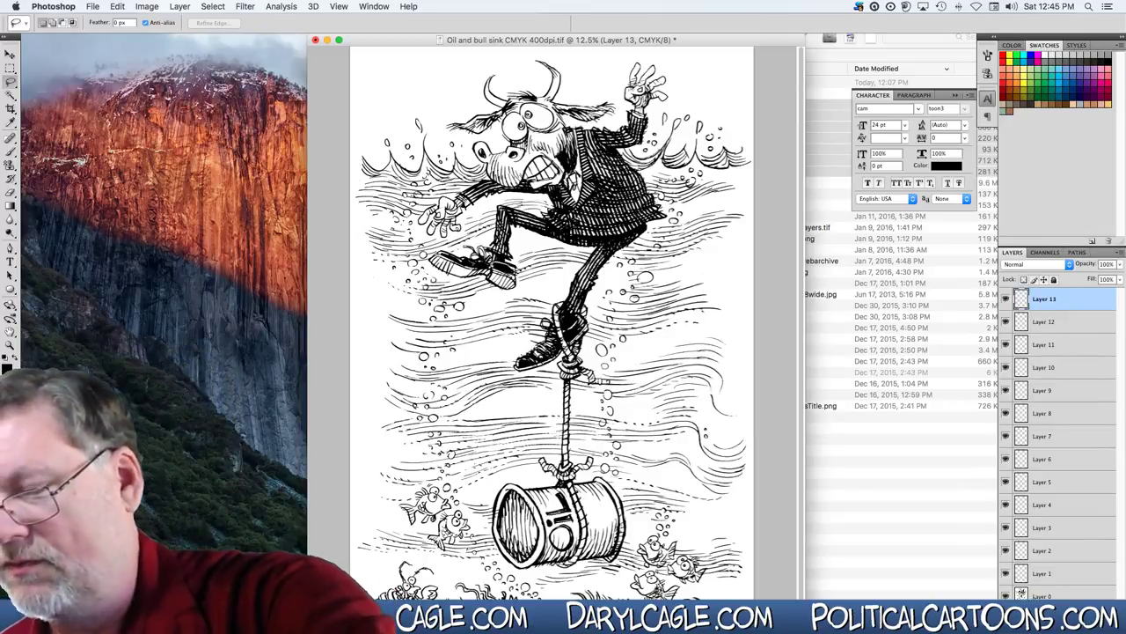
pyautogui.moveTo(1042, 519); pyautogui.dragTo(1036, 290)
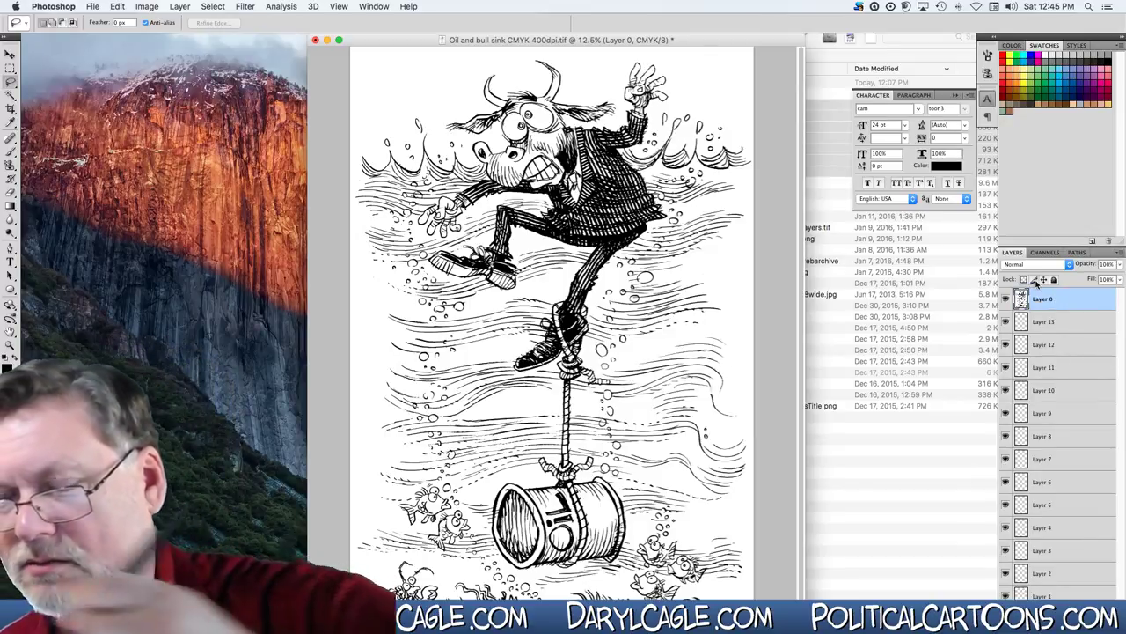
# Set the foreground color to pure black ink with C 0, M 0, Y 0 and K 100.
pyautogui.click(11, 123)
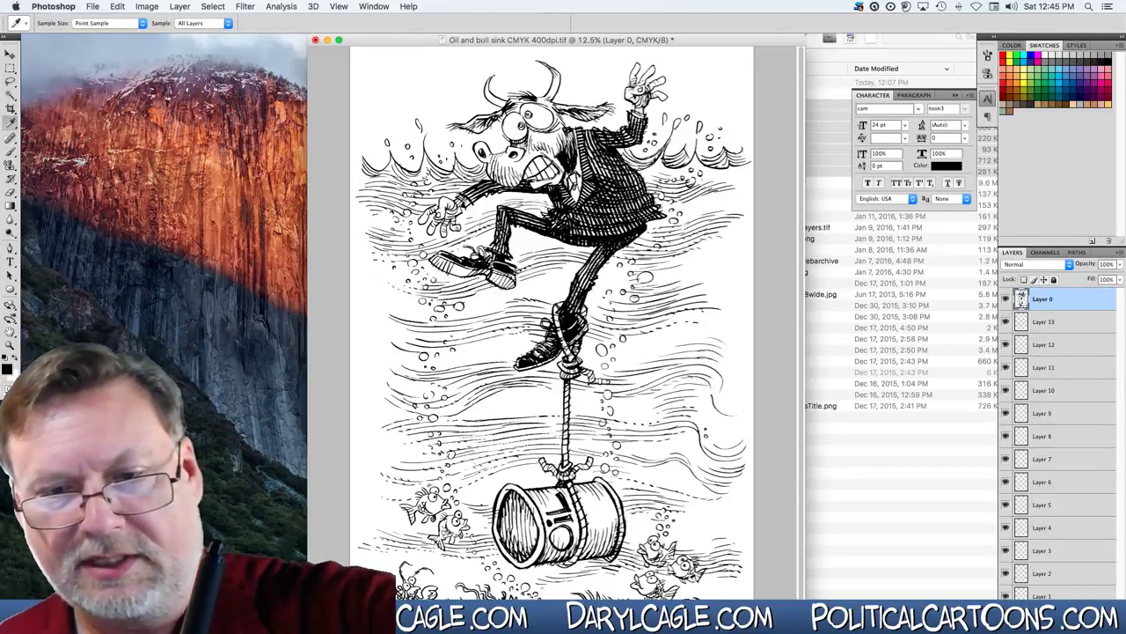
pyautogui.click(9, 369)
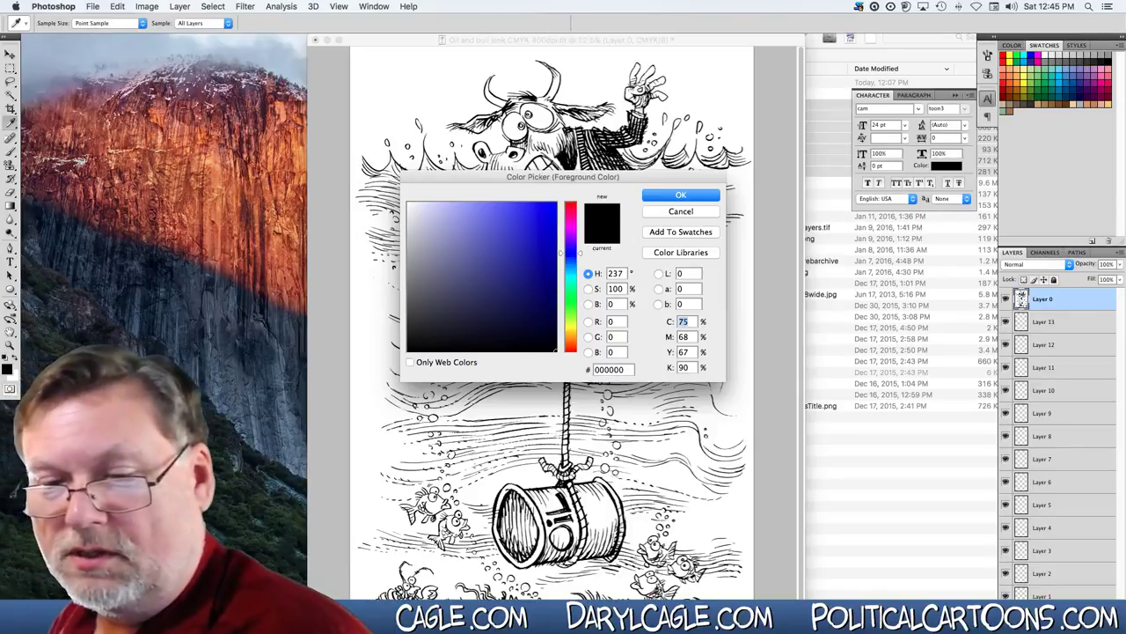
pyautogui.write('00')
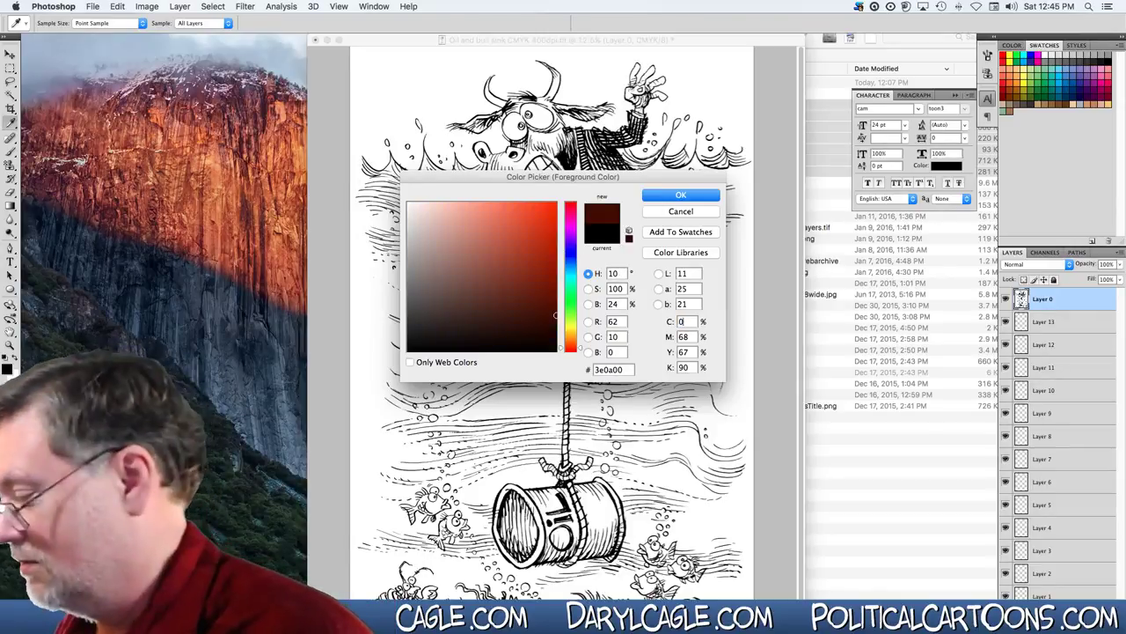
pyautogui.press('Tab')
pyautogui.write('0')
pyautogui.press('Tab')
pyautogui.write('0')
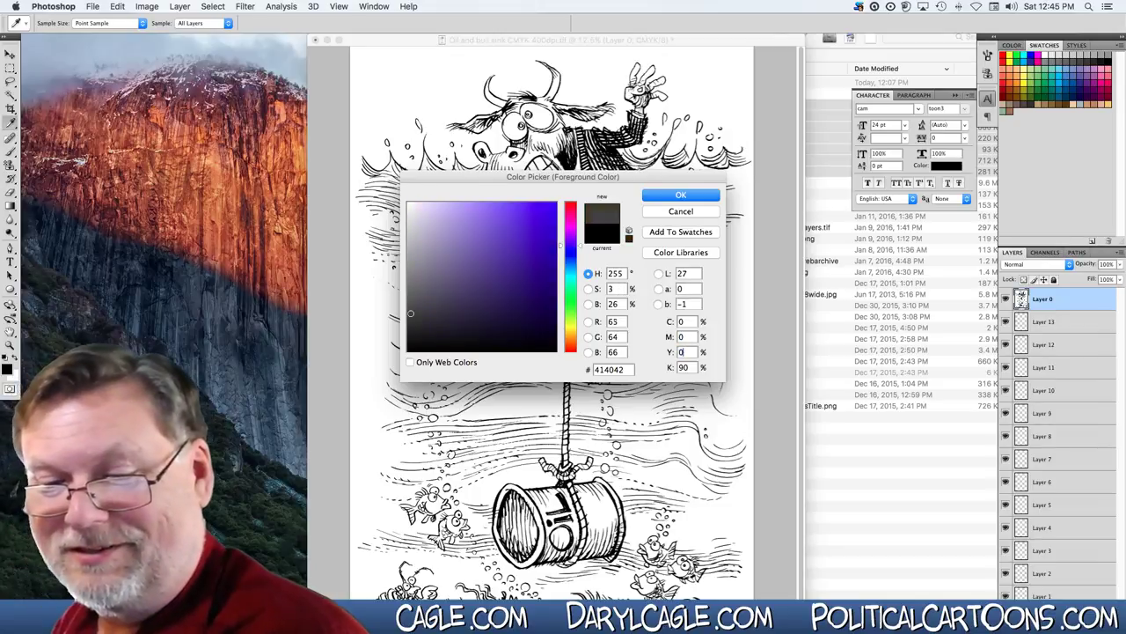
pyautogui.press('Tab')
pyautogui.write('00')
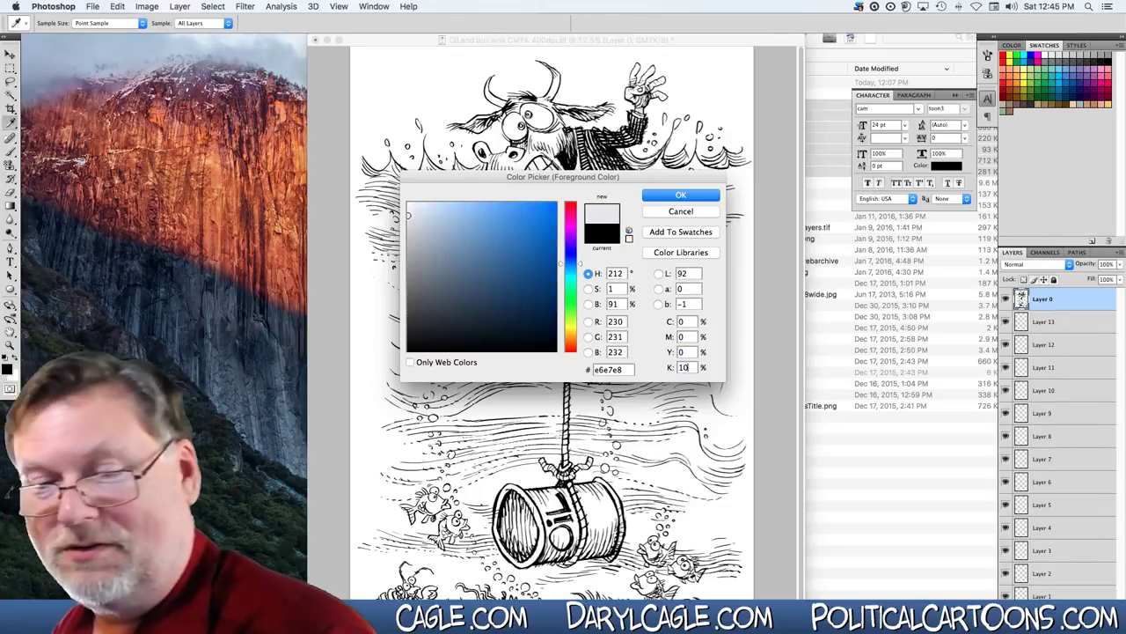
pyautogui.press('Return')
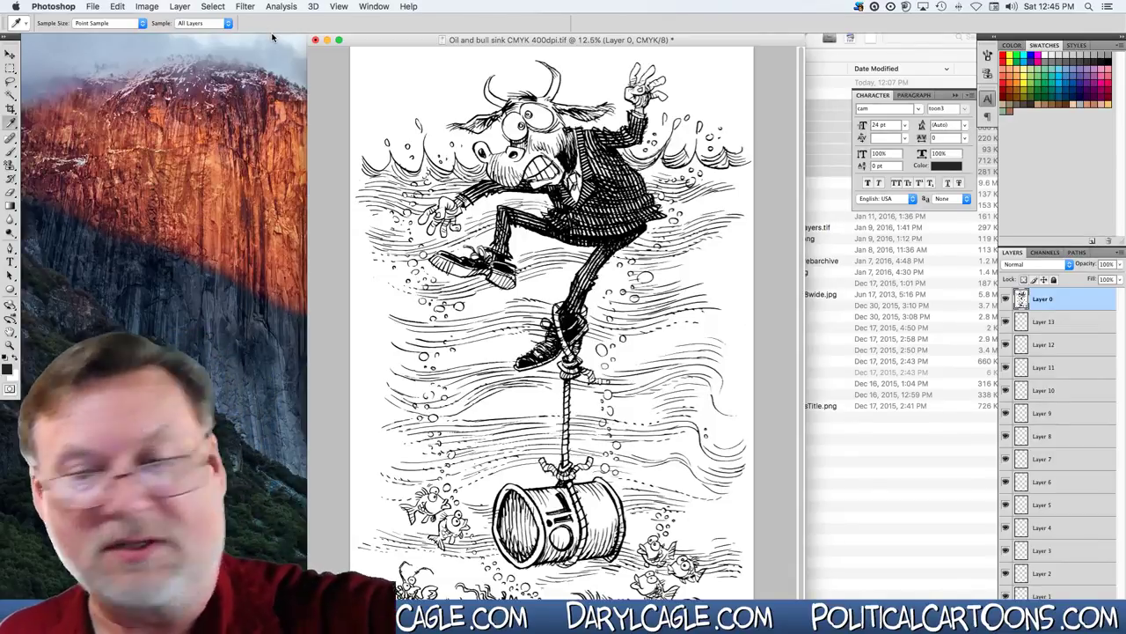
# Select all the black line art on the whole canvas using Color Range with sampled black and a Fuzziness of 112.
pyautogui.press('super+a')
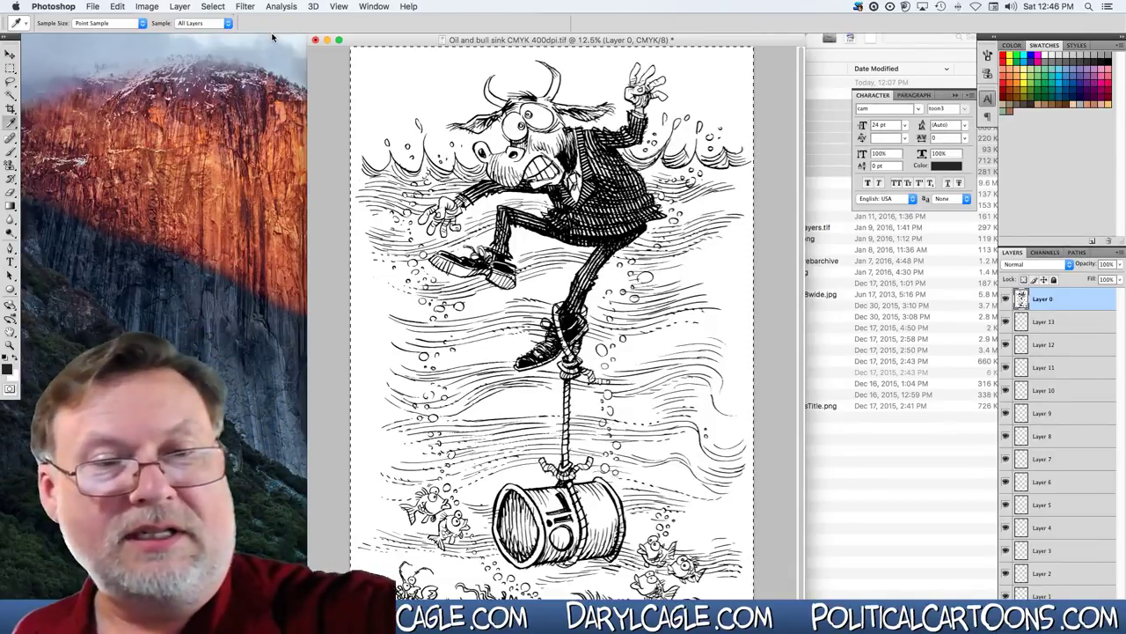
pyautogui.click(212, 7)
pyautogui.click(228, 113)
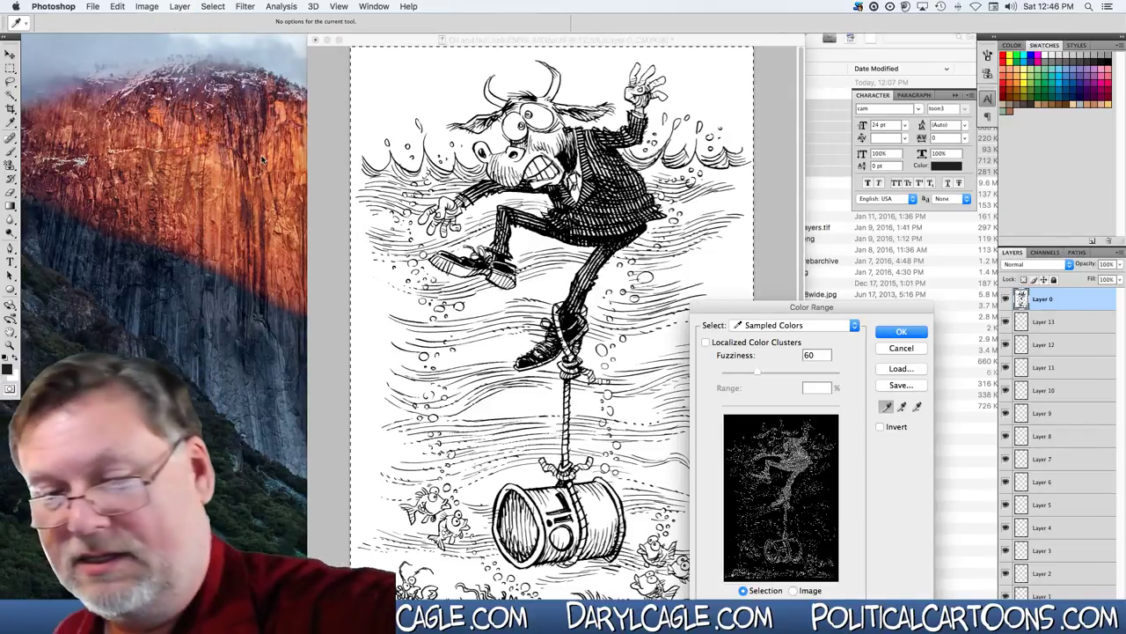
pyautogui.click(754, 515)
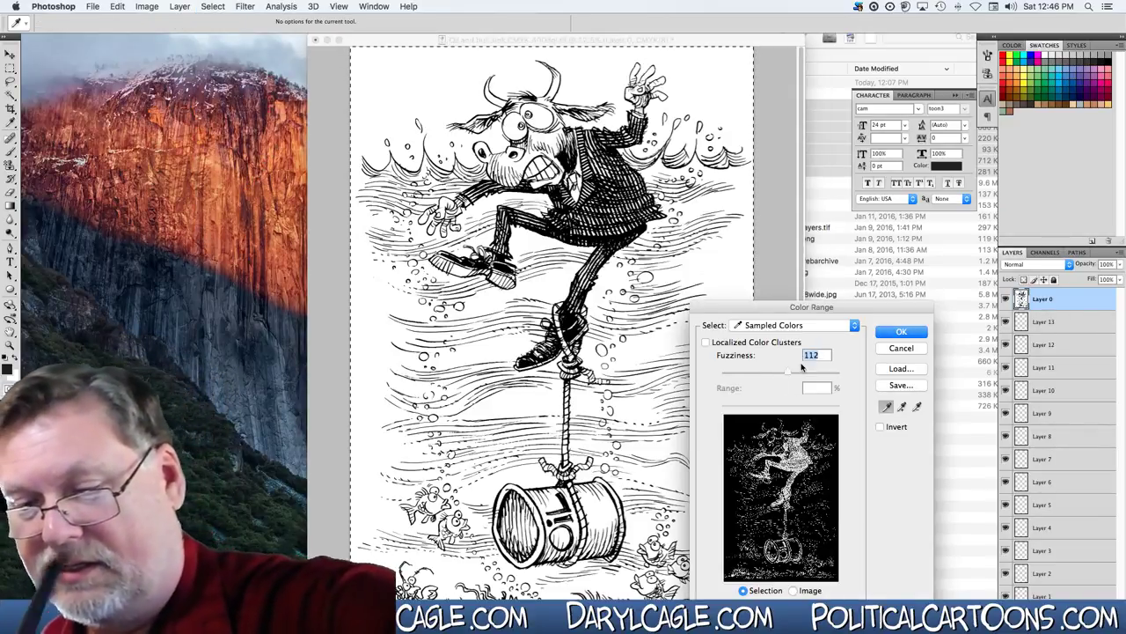
pyautogui.press('Return')
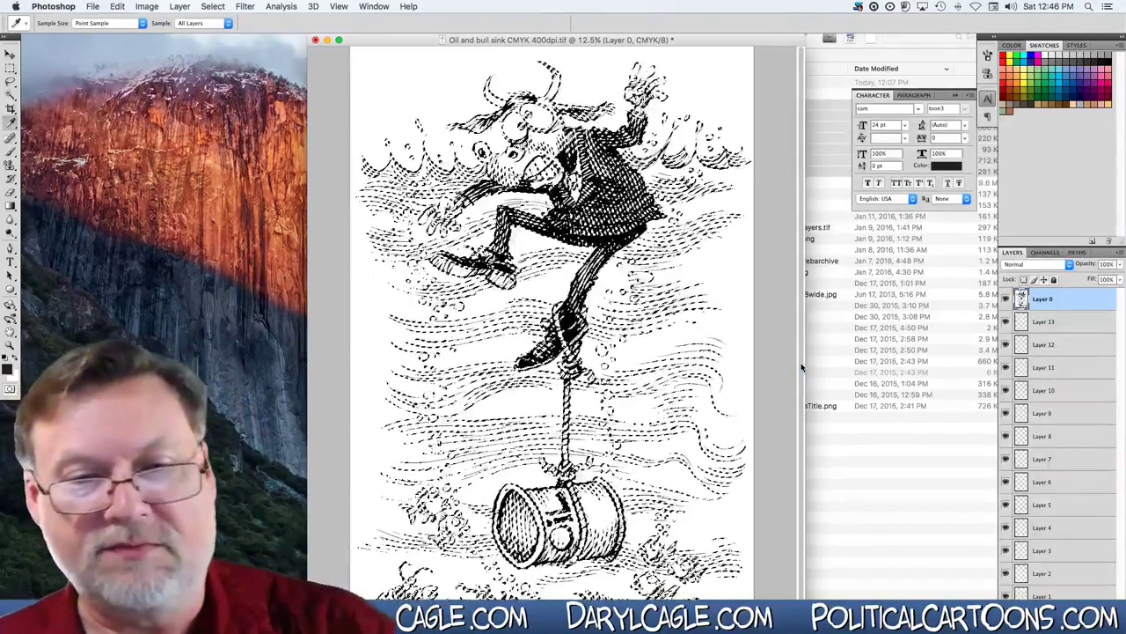
# Fill the selected line art with the foreground color in Normal mode at 100% opacity.
pyautogui.click(115, 7)
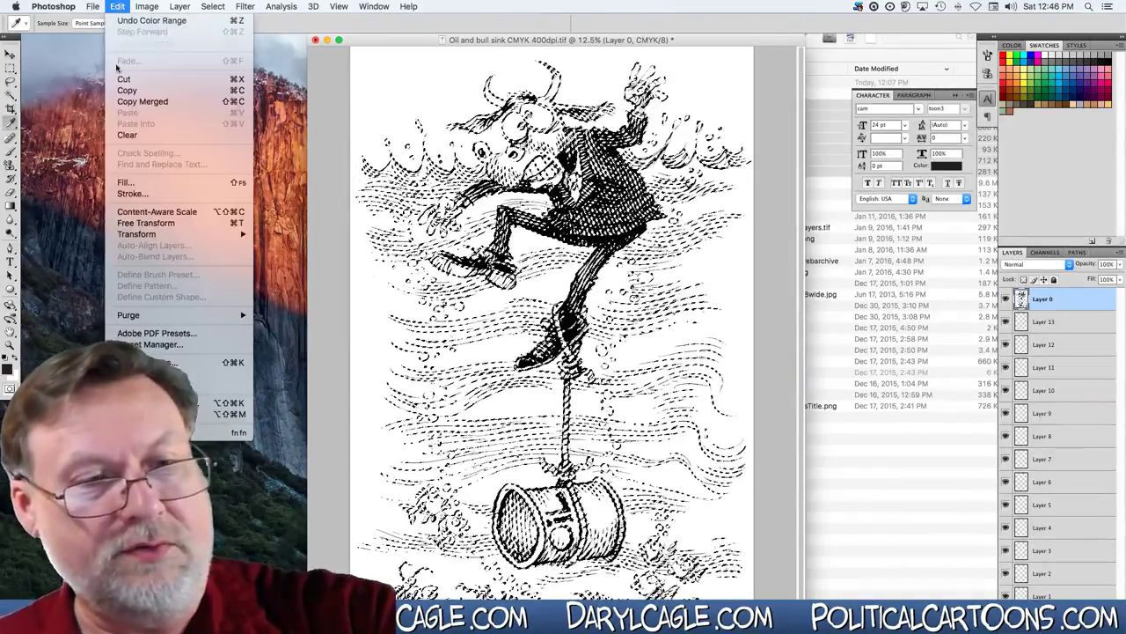
pyautogui.click(124, 184)
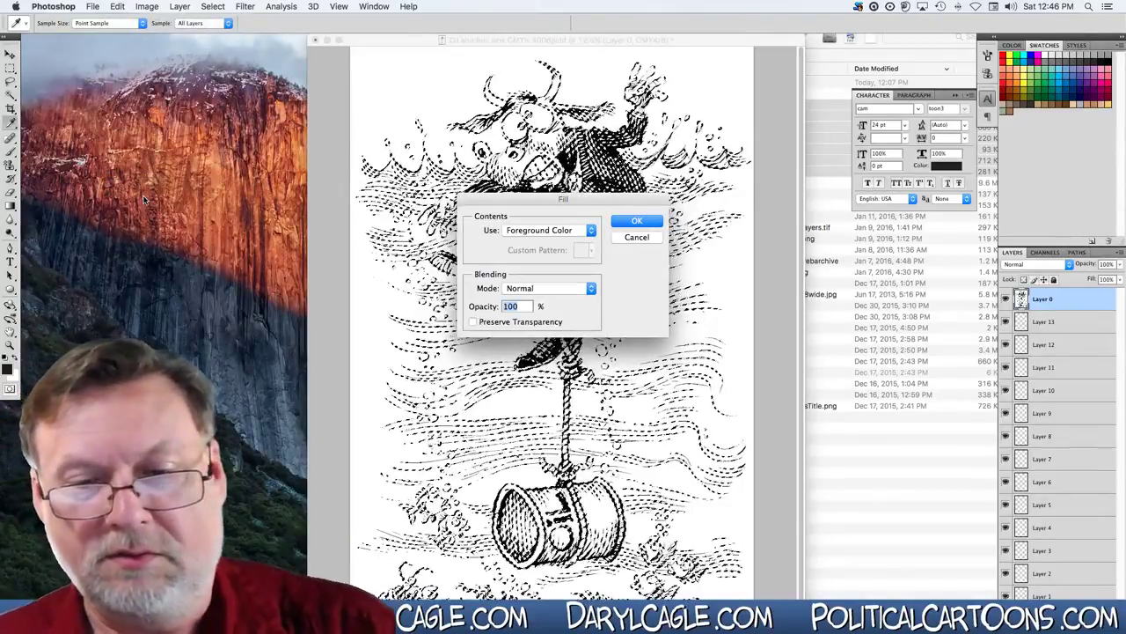
pyautogui.press('Return')
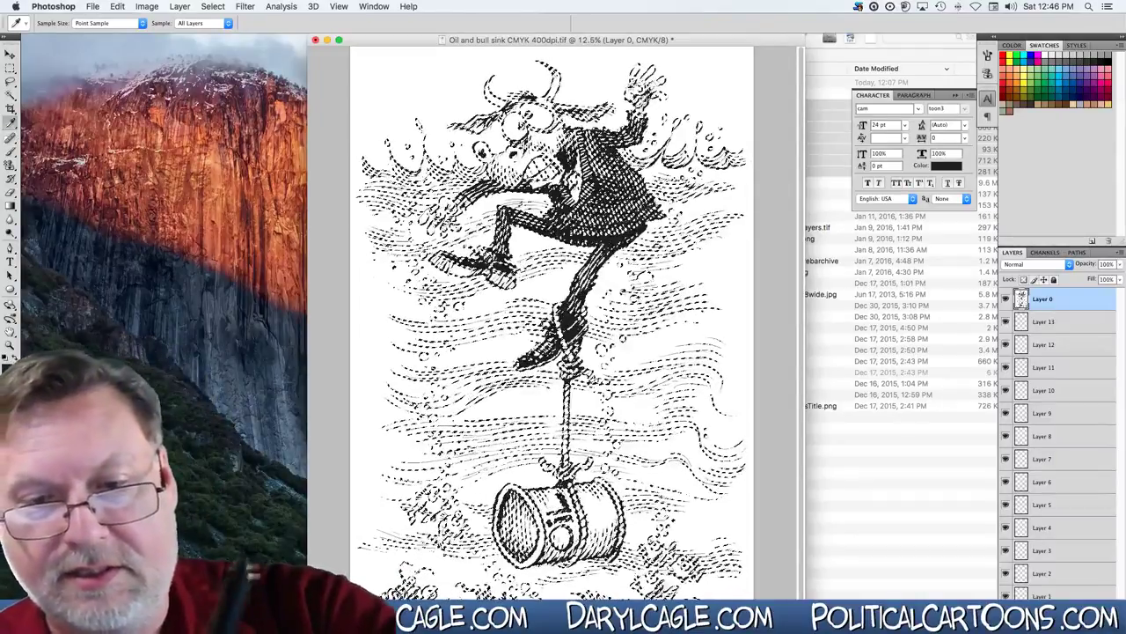
# Set the foreground color to C 0, M 0, Y 0, K 98 and fill the selected line art with it.
pyautogui.click(6, 368)
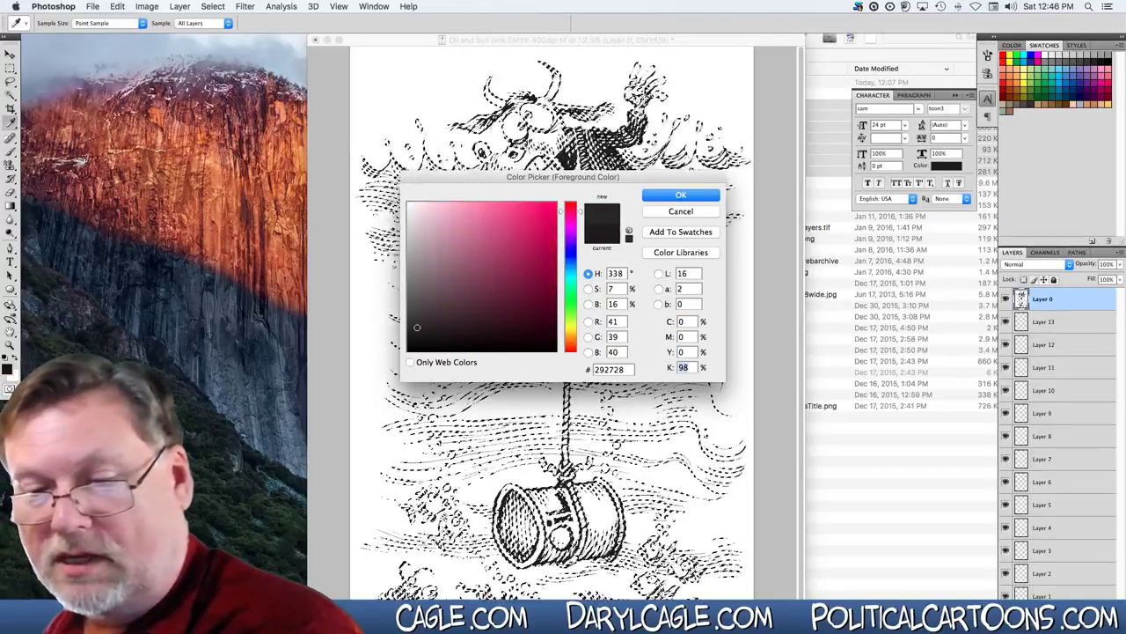
pyautogui.press('Return')
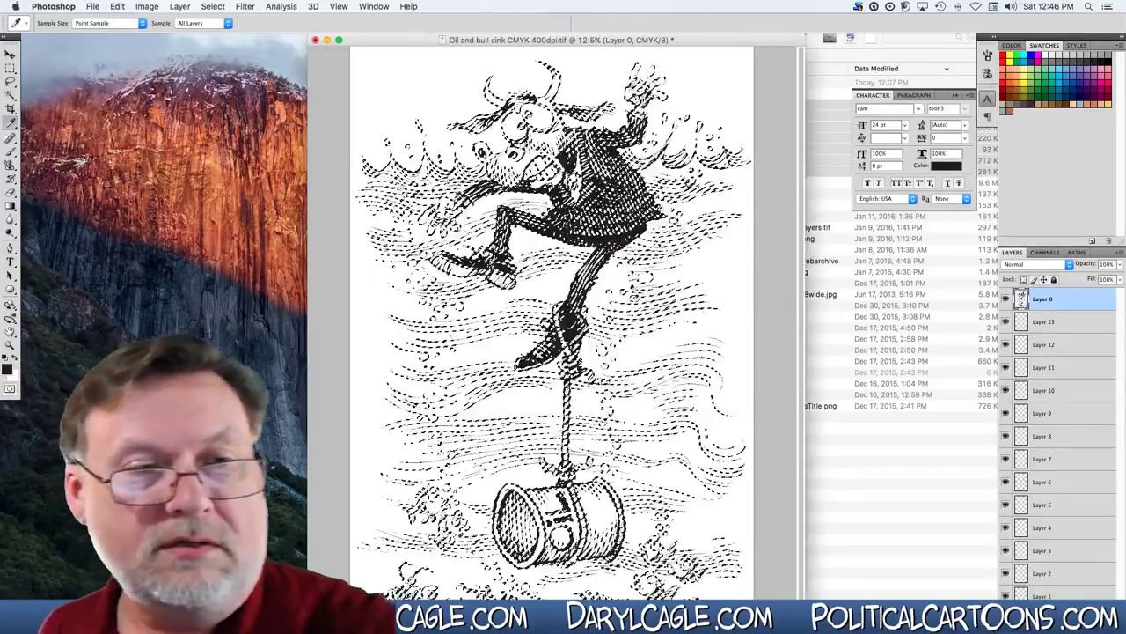
pyautogui.click(117, 6)
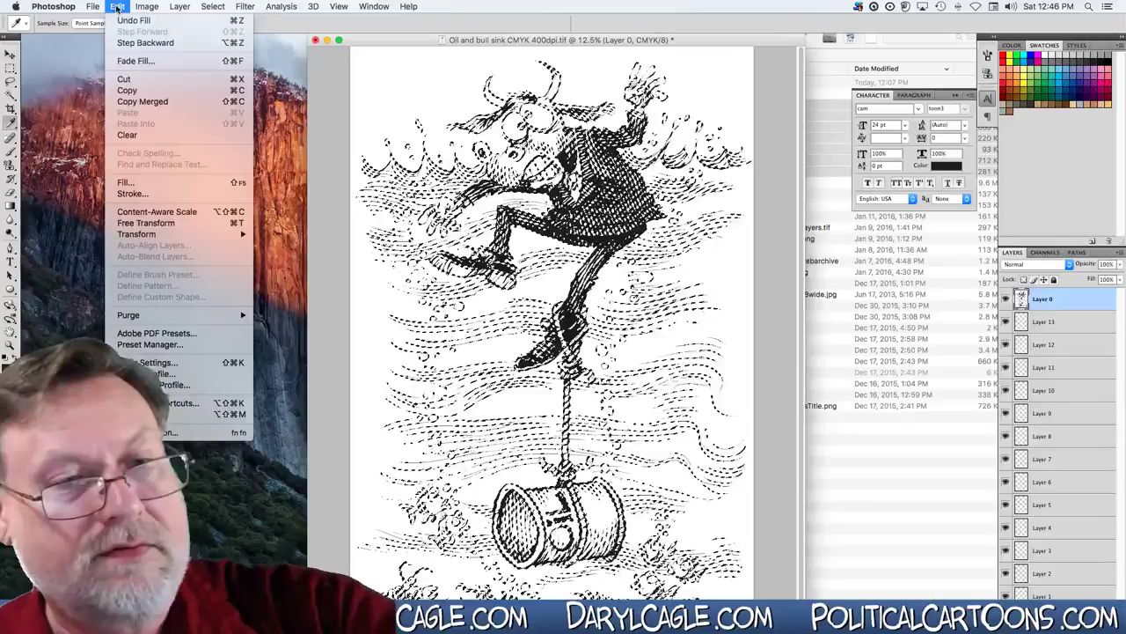
pyautogui.click(119, 183)
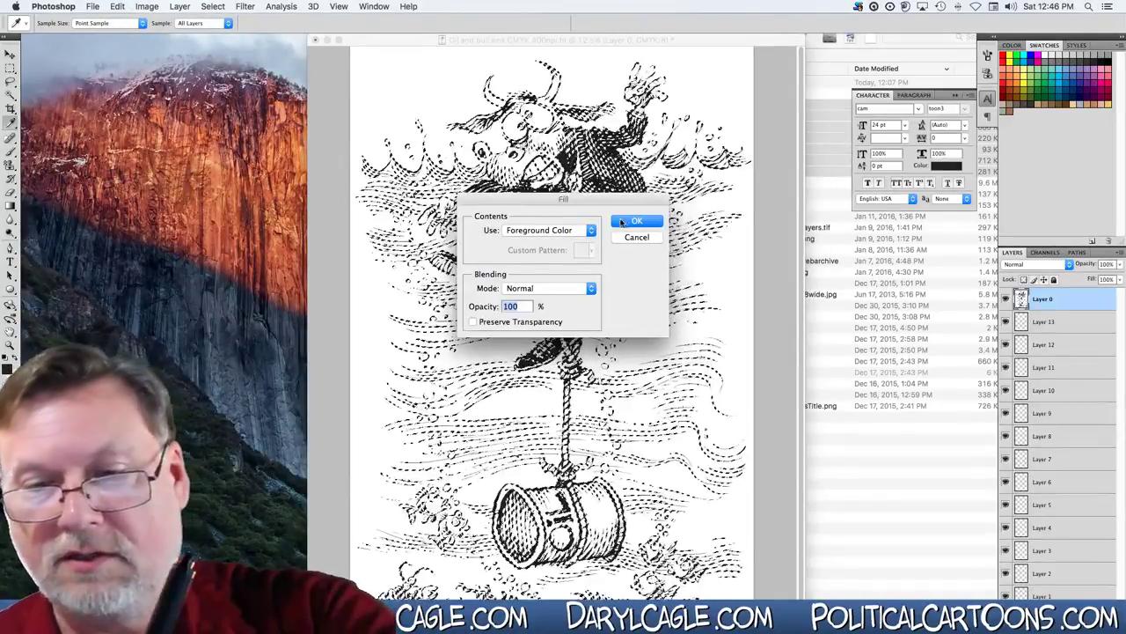
pyautogui.press('Return')
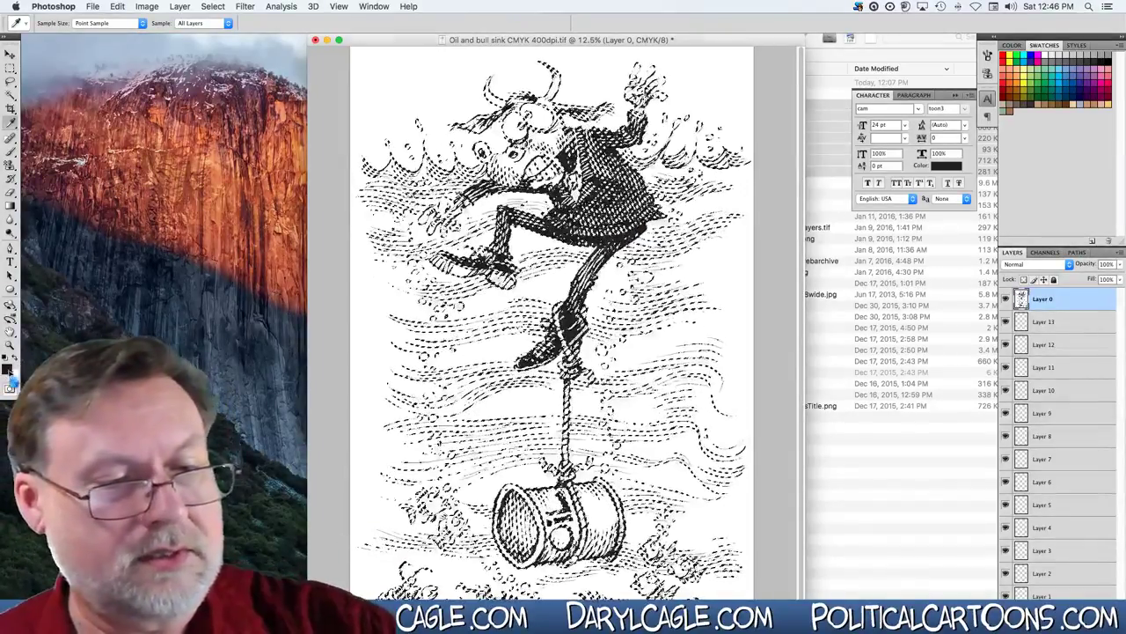
# Set the foreground color's black ink to K 100 and refill the selected line art at 100% opacity.
pyautogui.click(9, 371)
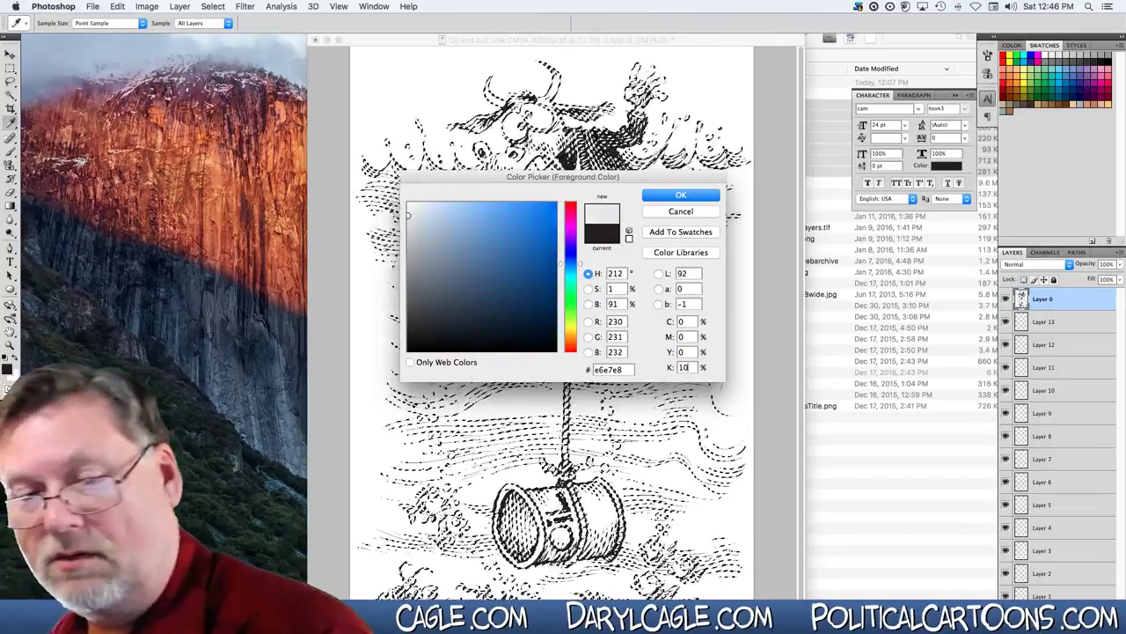
pyautogui.press('Return')
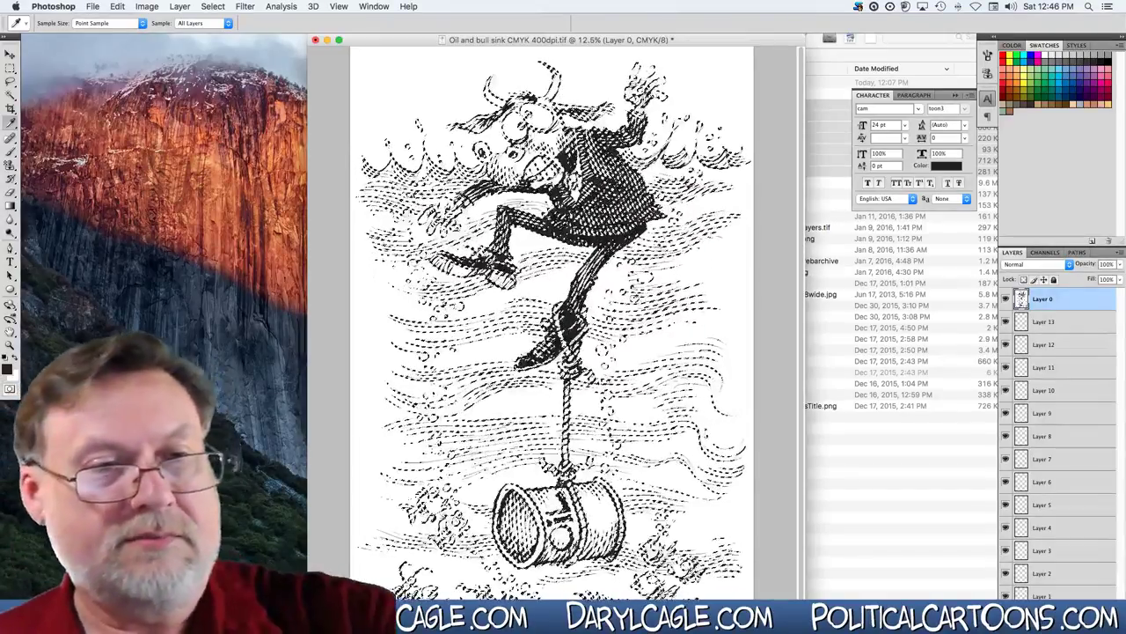
pyautogui.click(115, 7)
pyautogui.click(113, 187)
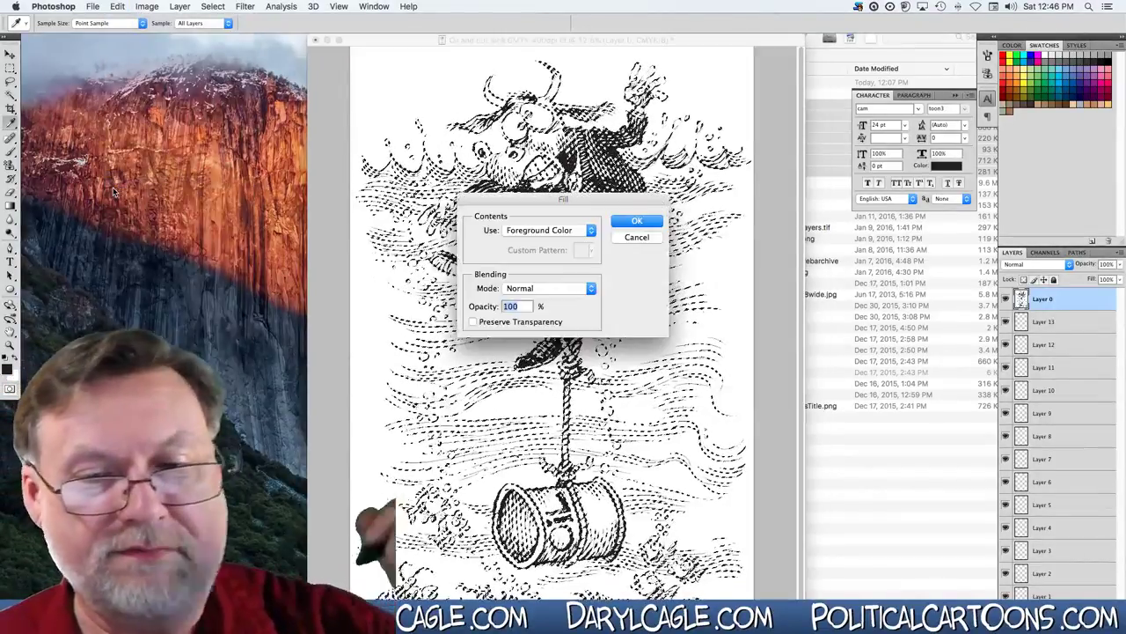
pyautogui.press('Return')
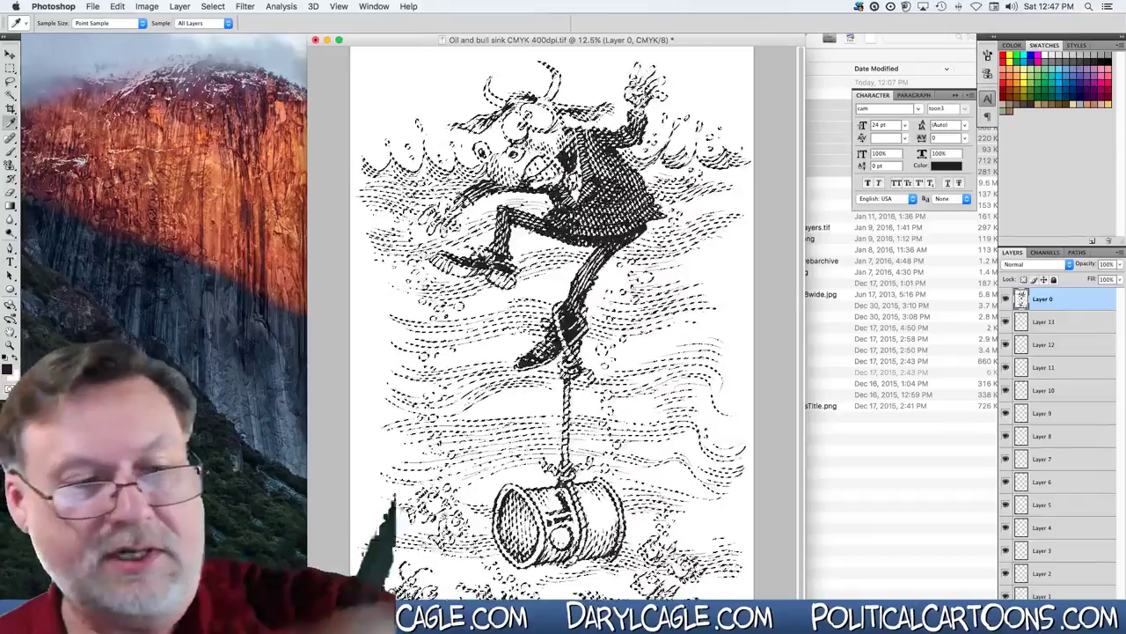
# Fill the selected line art with a foreground color of C 1, M 1, Y 1, K 100.
pyautogui.click(7, 370)
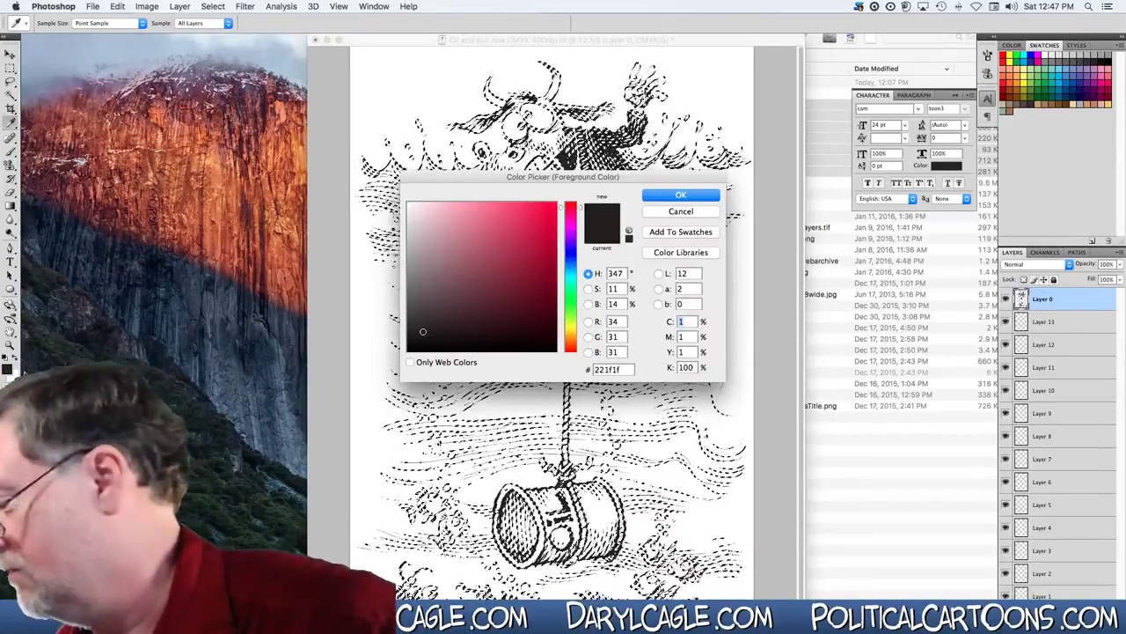
pyautogui.press('Return')
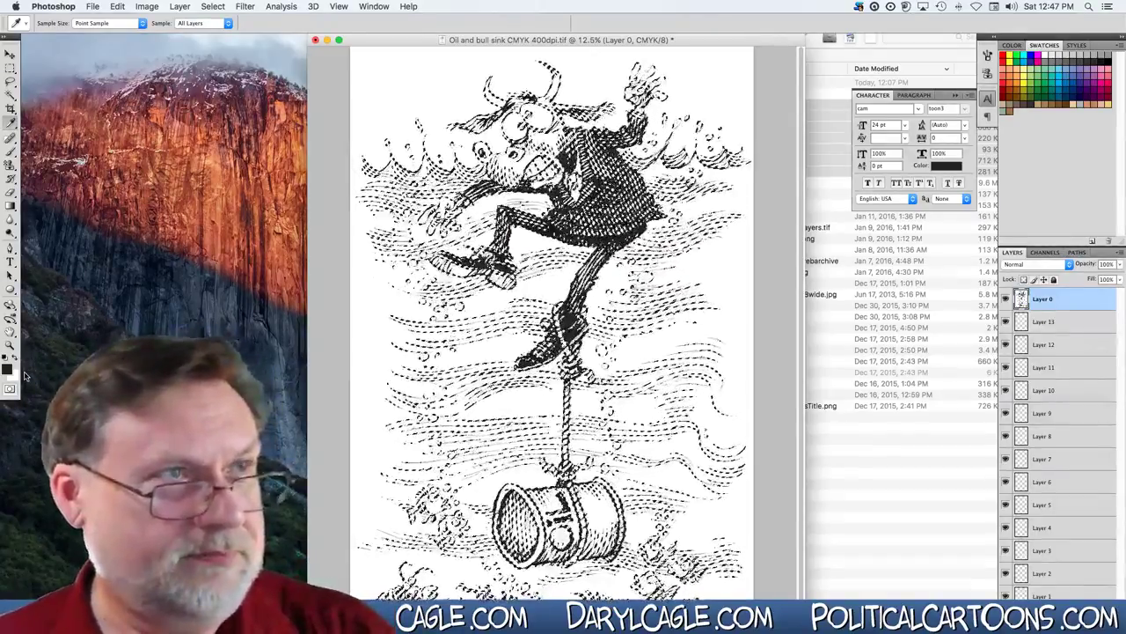
pyautogui.click(117, 7)
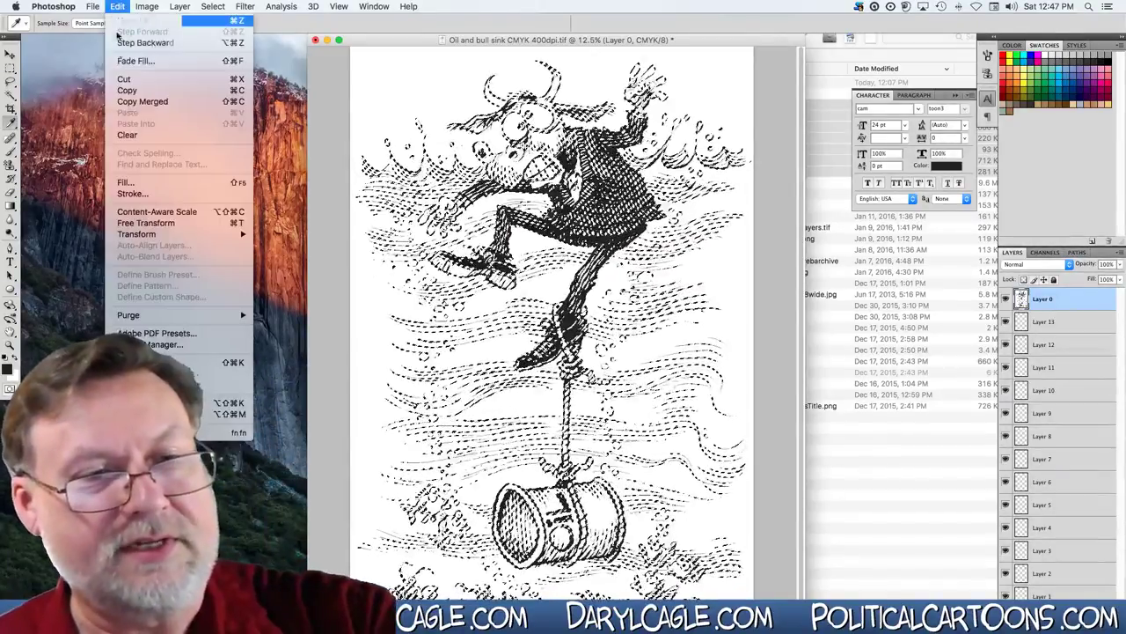
pyautogui.click(126, 188)
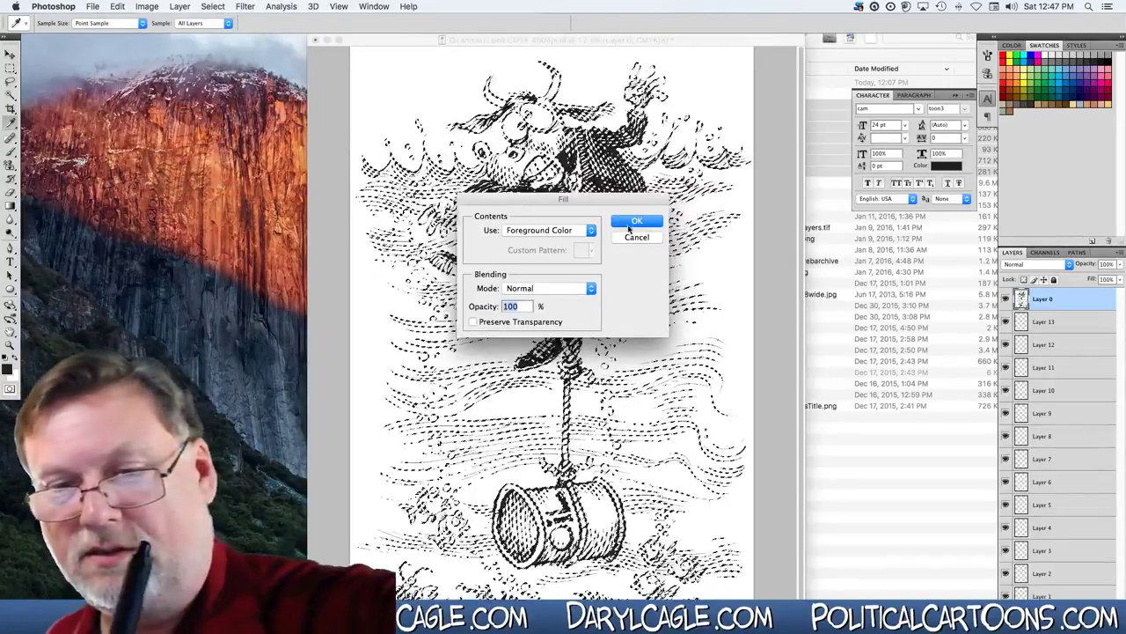
pyautogui.click(630, 222)
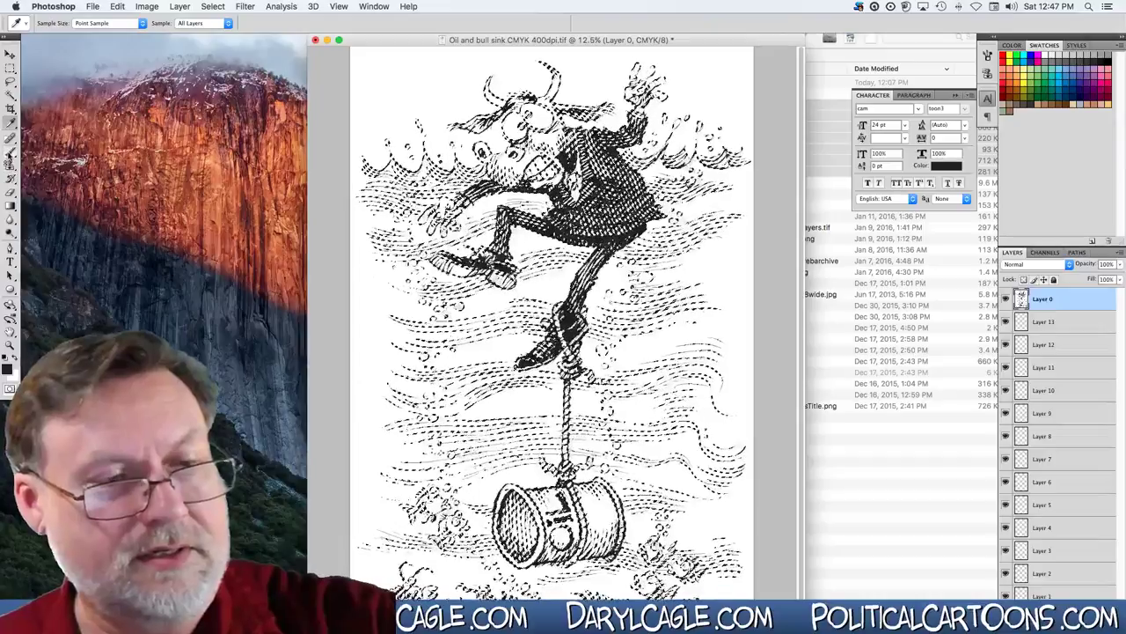
# Set the foreground color to C 0, M 0, Y 0 and K 100.
pyautogui.click(10, 154)
pyautogui.click(11, 123)
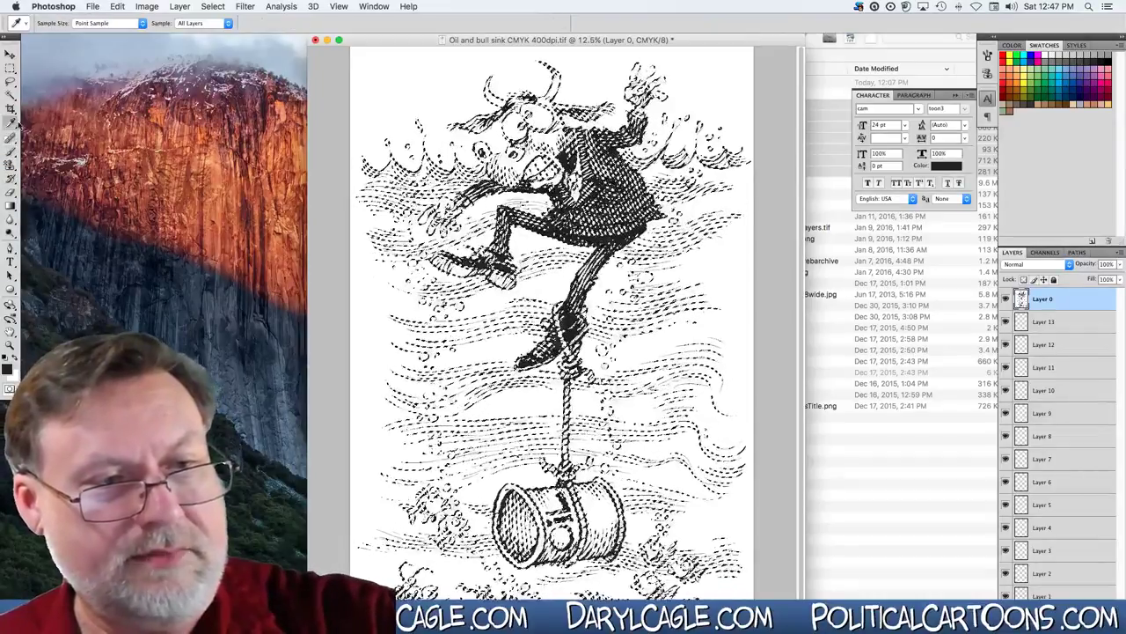
pyautogui.click(7, 371)
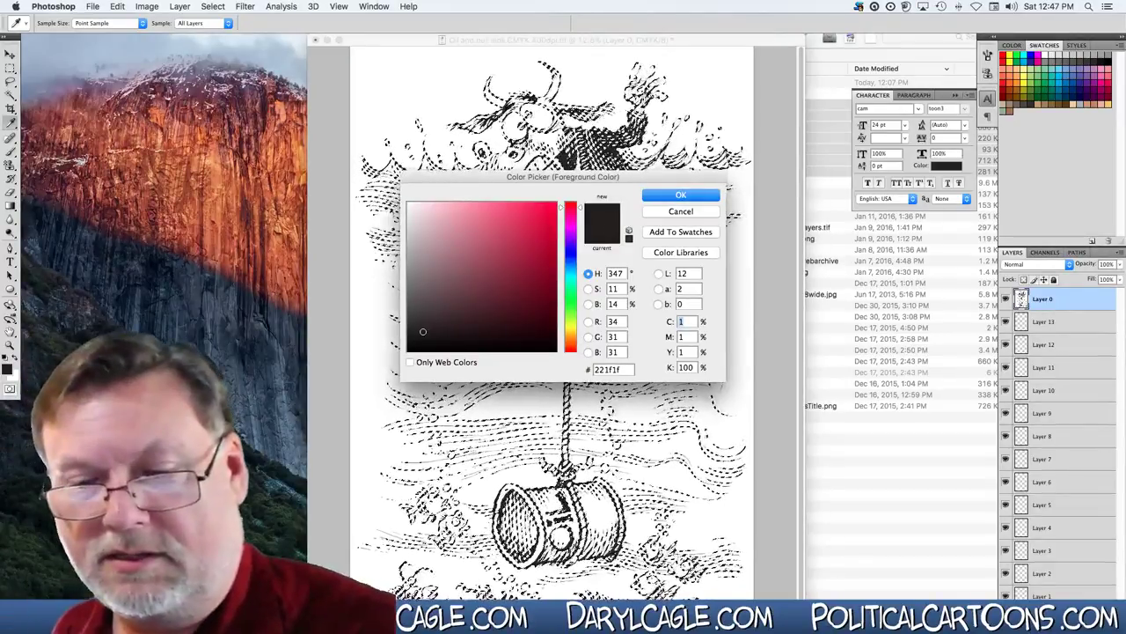
pyautogui.press('Return')
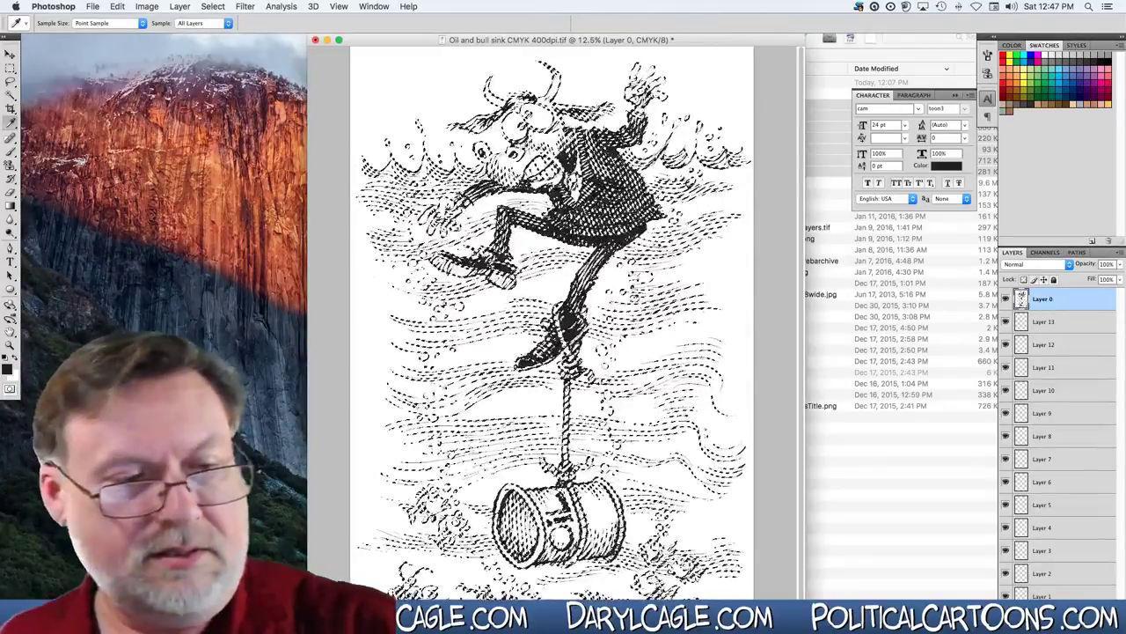
pyautogui.click(8, 372)
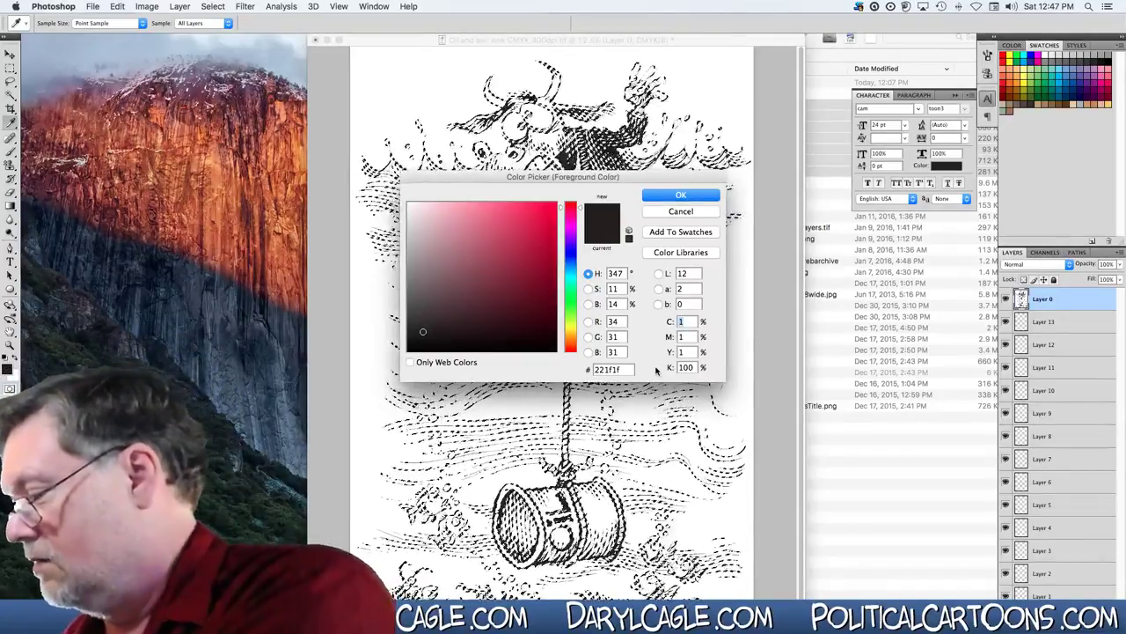
pyautogui.write('0')
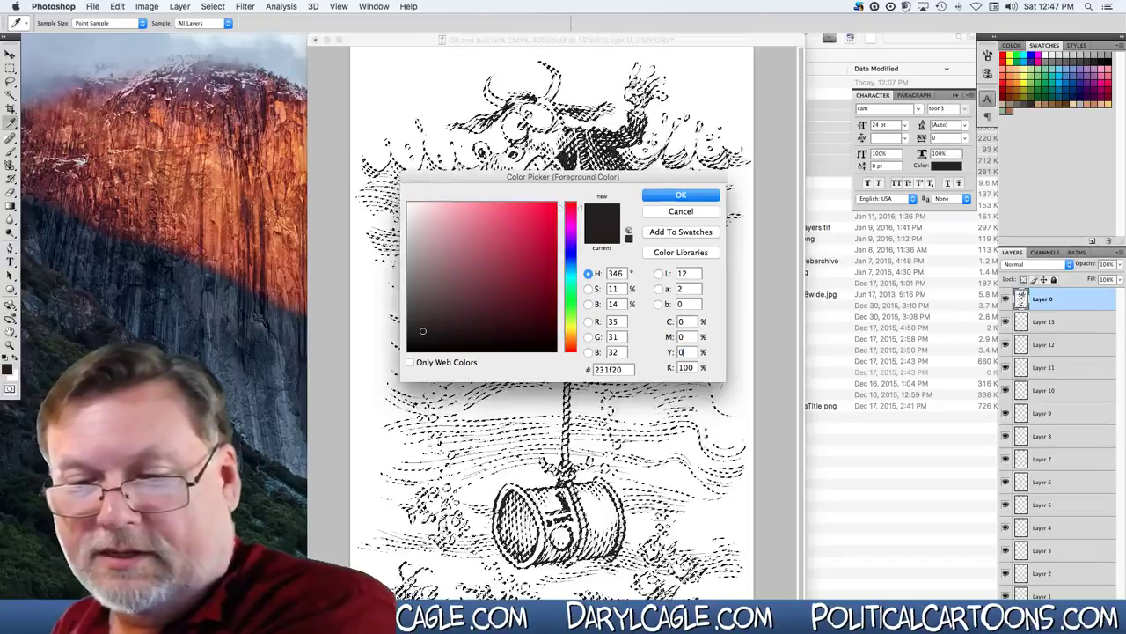
pyautogui.press('Return')
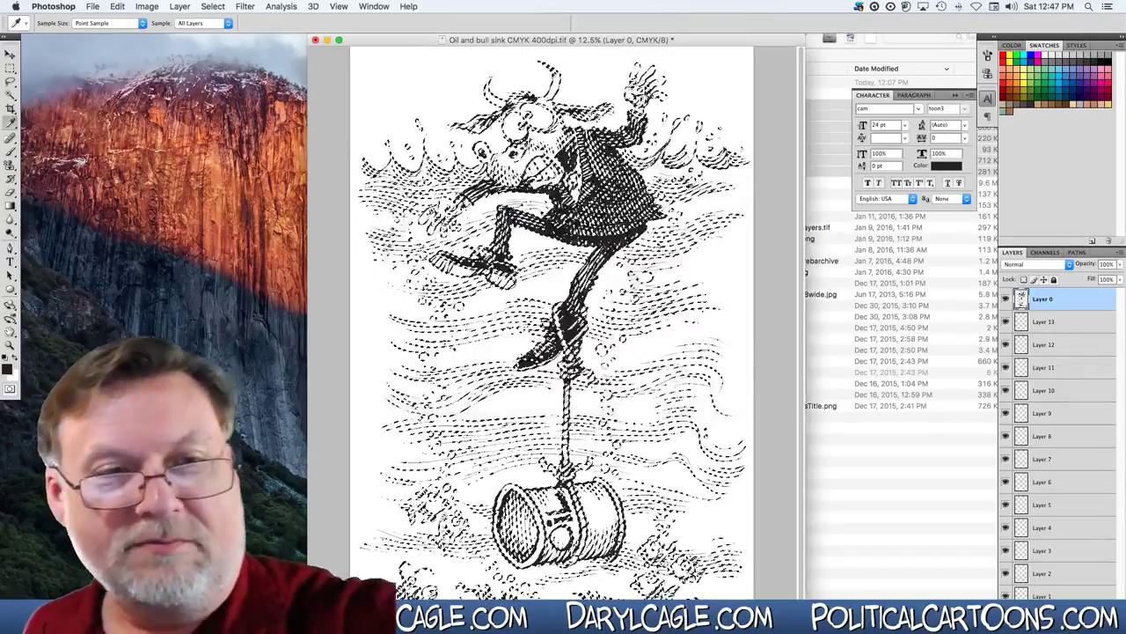
# Fill the selected line art with the pure black foreground color and check that color's CMYK values.
pyautogui.click(118, 7)
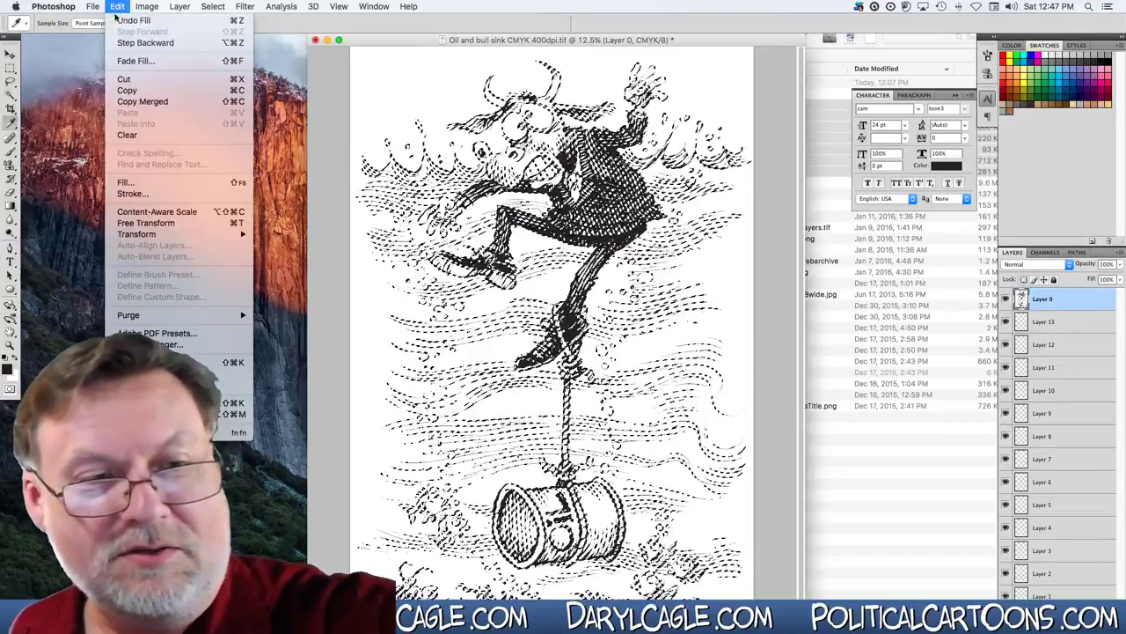
pyautogui.click(129, 181)
pyautogui.press('Return')
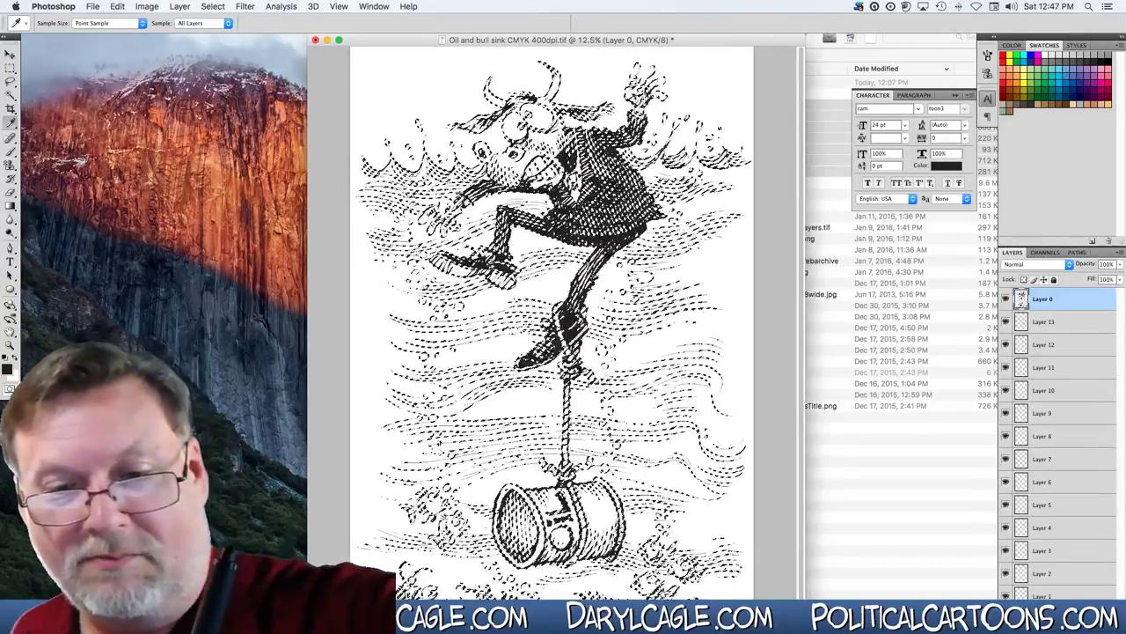
pyautogui.click(7, 368)
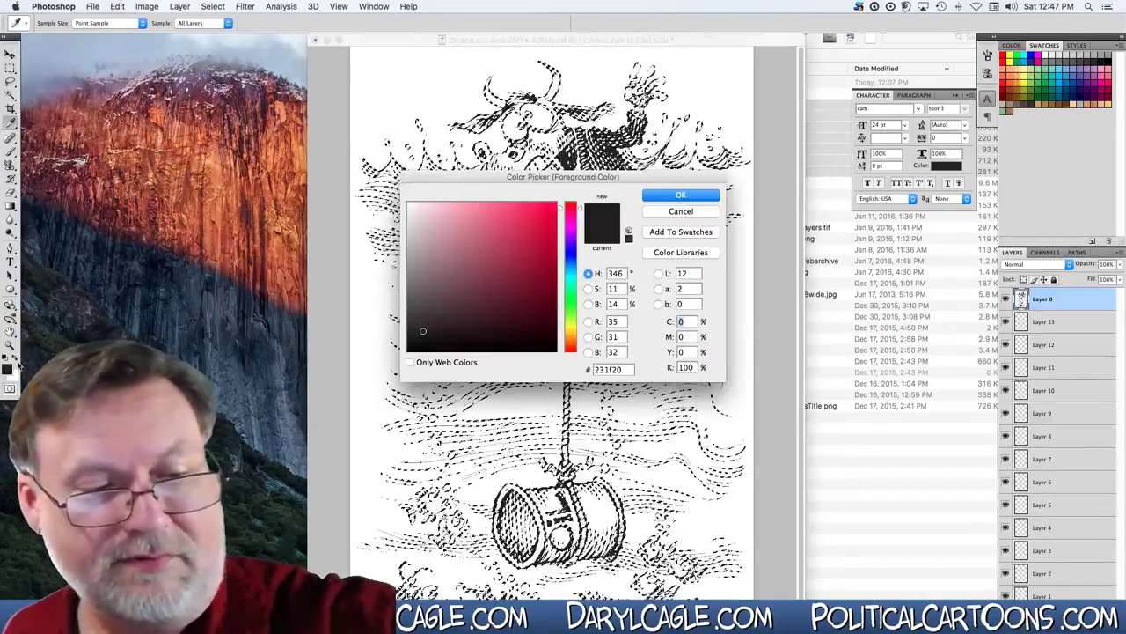
pyautogui.press('Return')
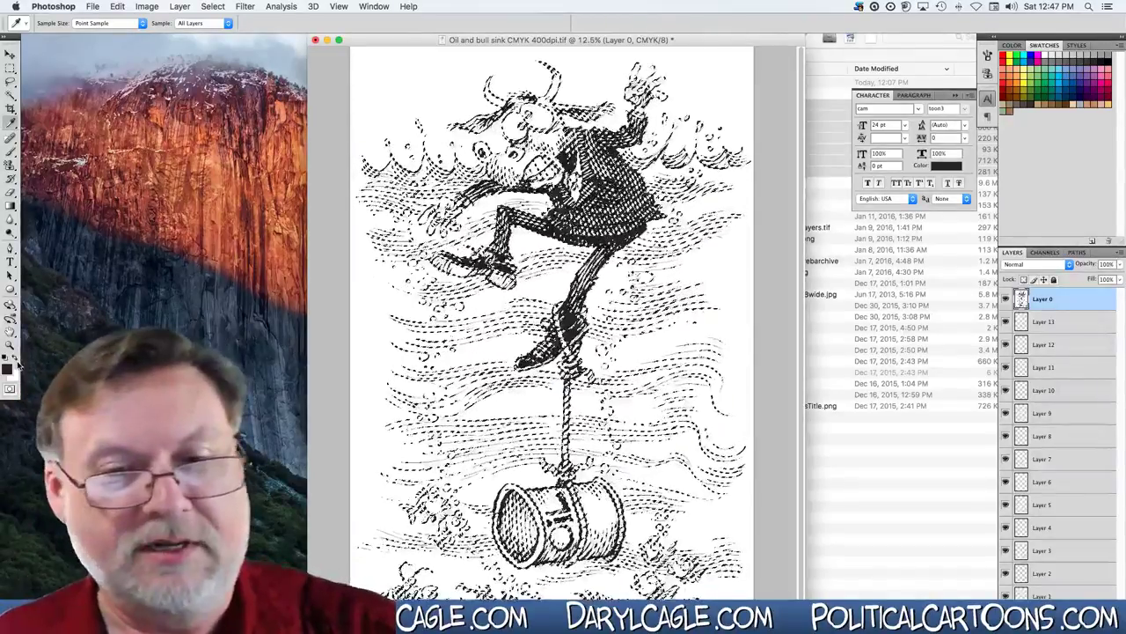
# Invert the selection and delete the white areas around the line art on the top layer.
pyautogui.click(213, 7)
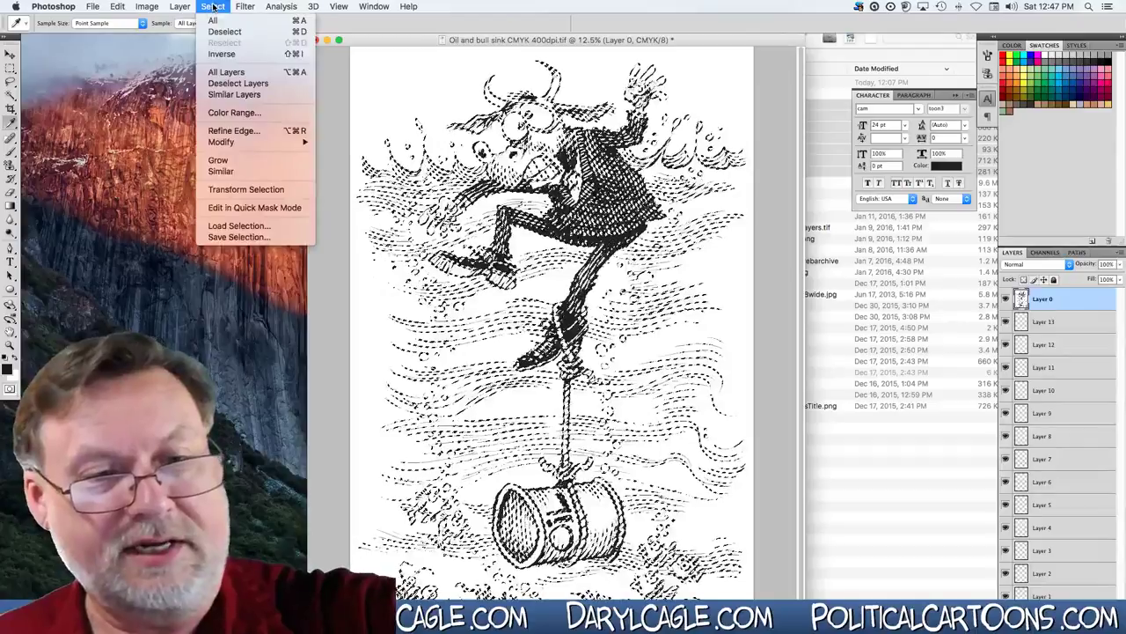
pyautogui.click(213, 53)
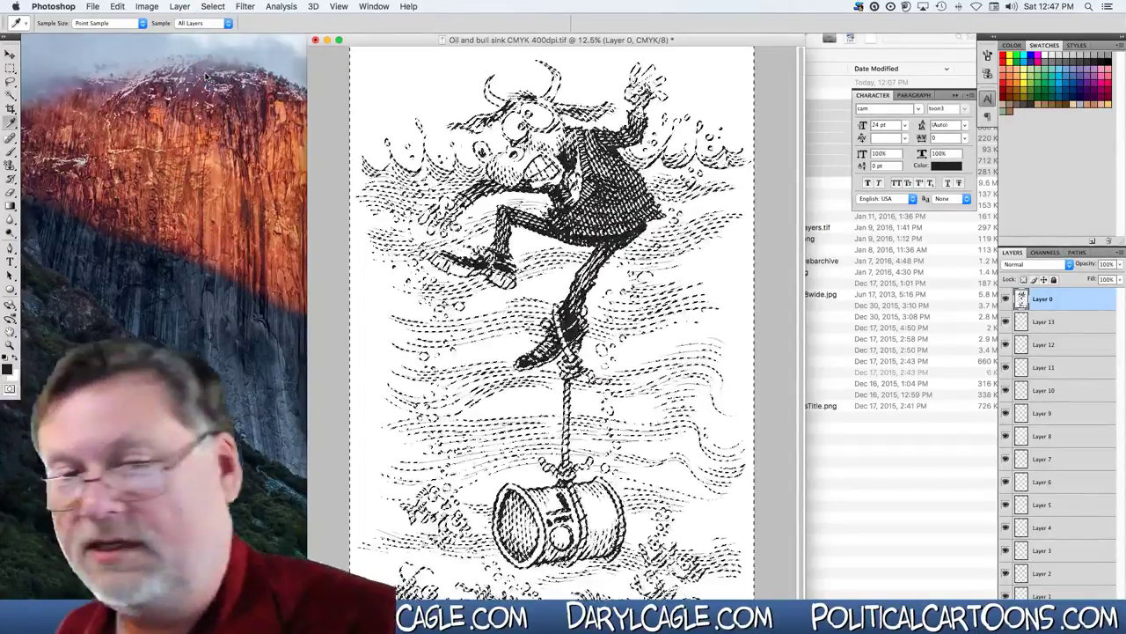
pyautogui.press('Delete')
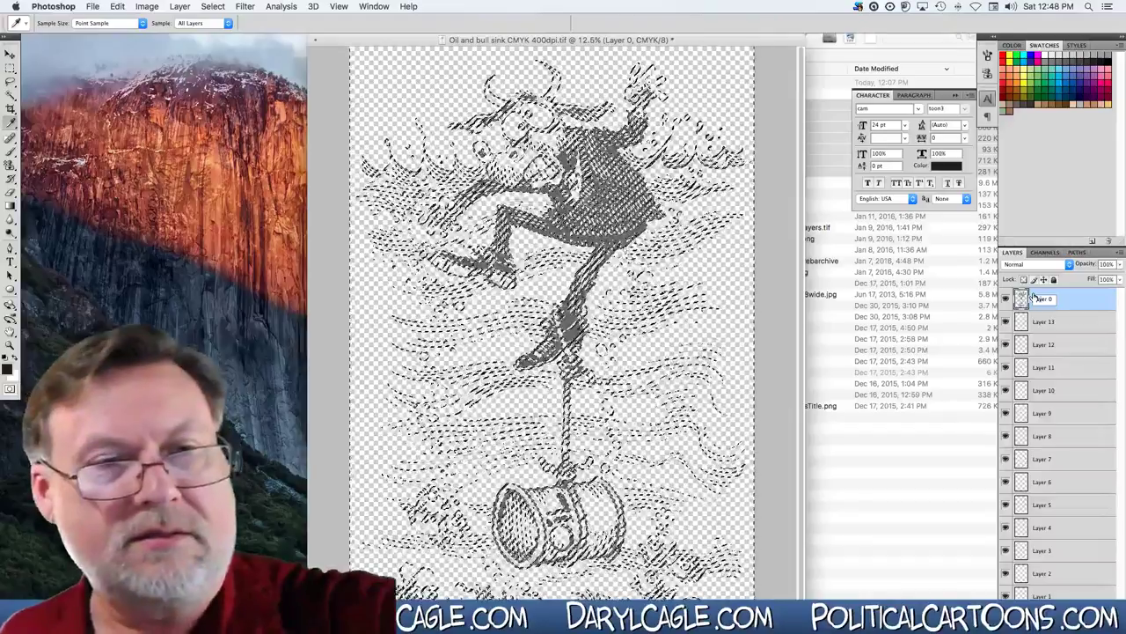
pyautogui.click(211, 6)
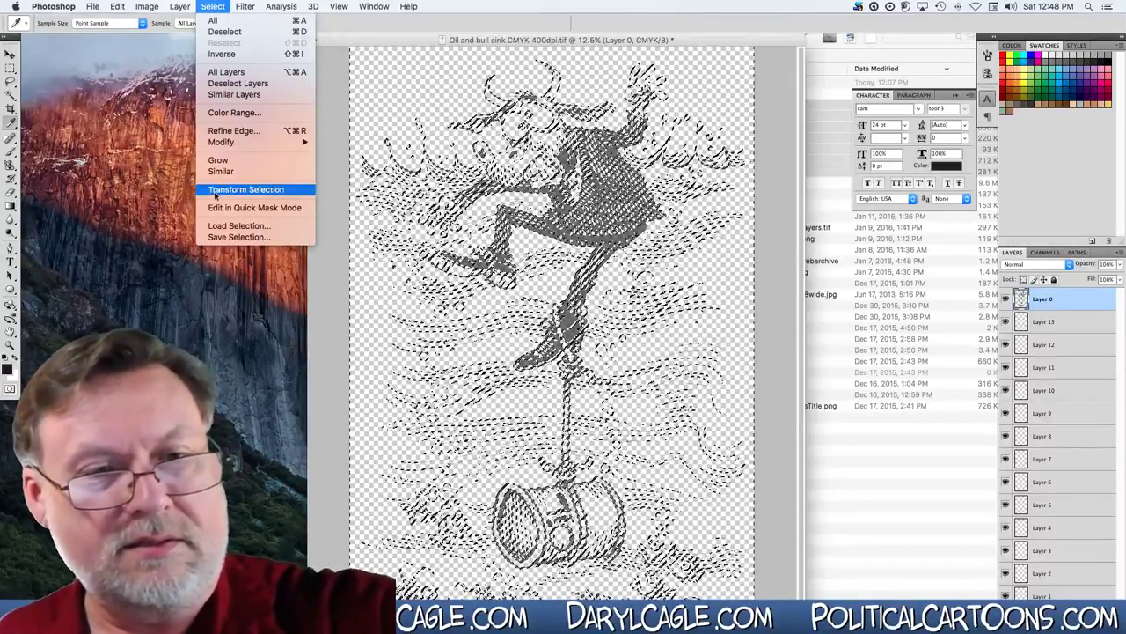
# Invert the selection back to the line art and fill it twice with the black foreground color at 100% opacity.
pyautogui.click(212, 55)
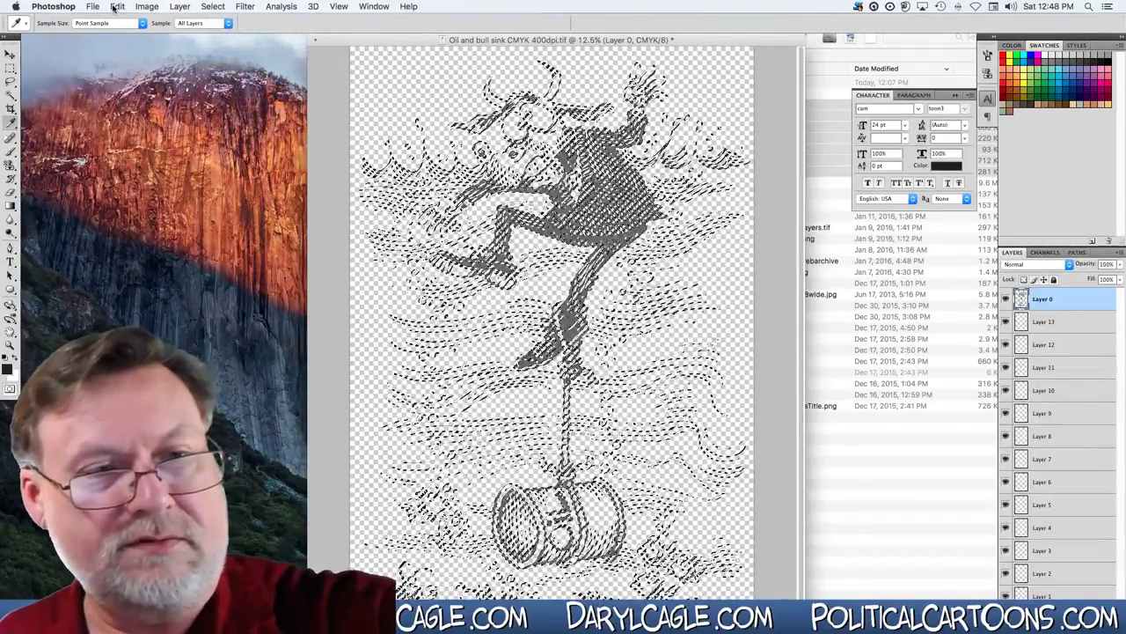
pyautogui.click(118, 6)
pyautogui.click(125, 181)
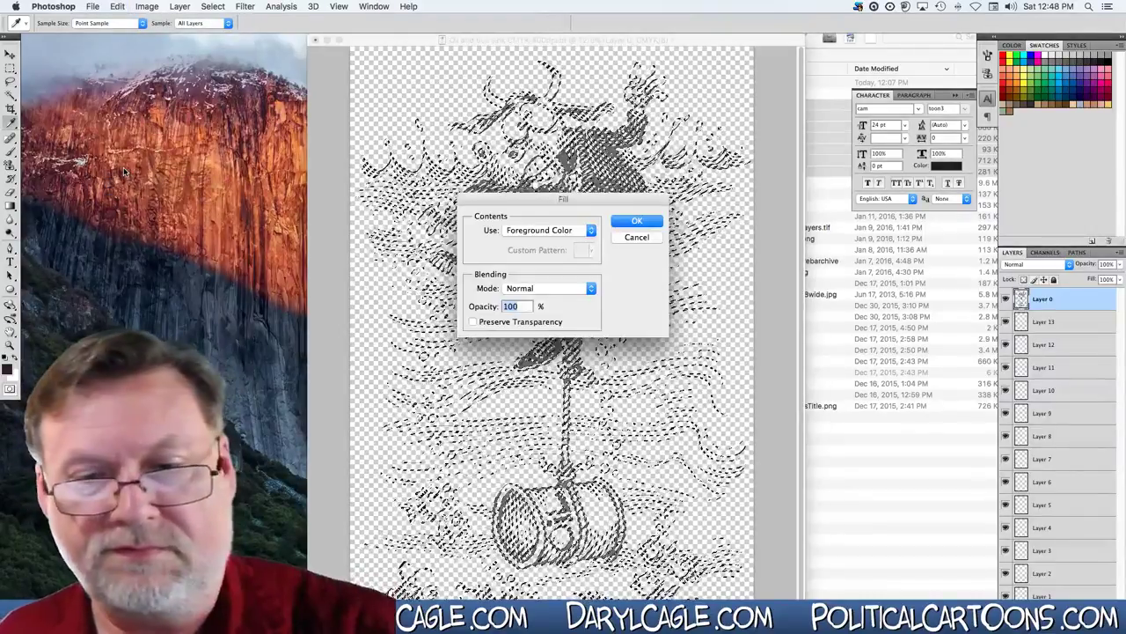
pyautogui.press('Return')
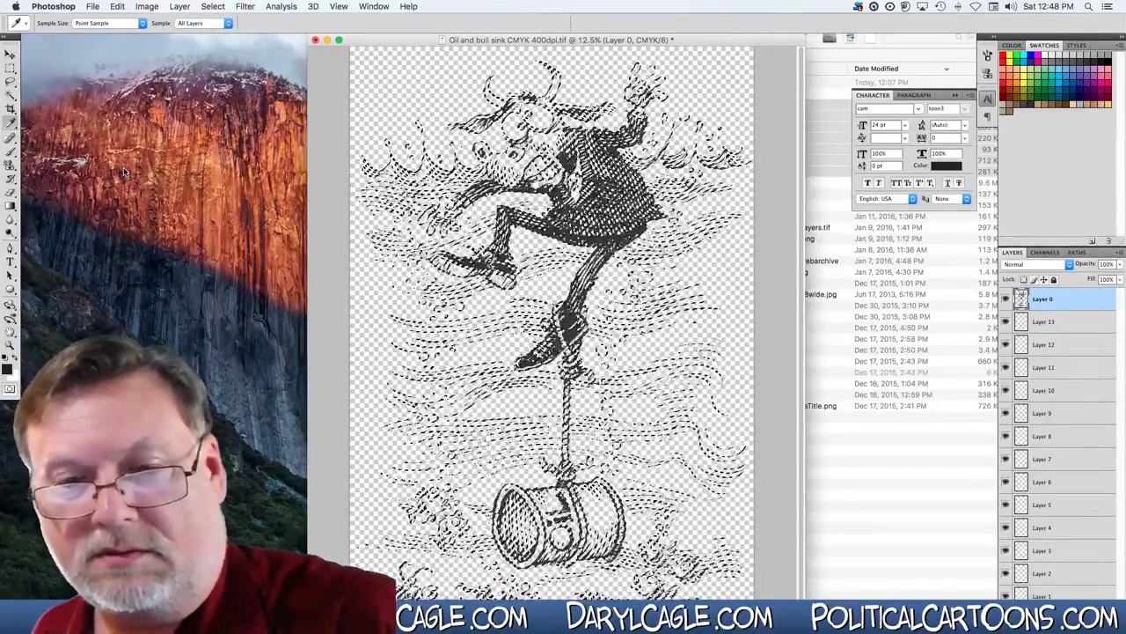
pyautogui.click(115, 7)
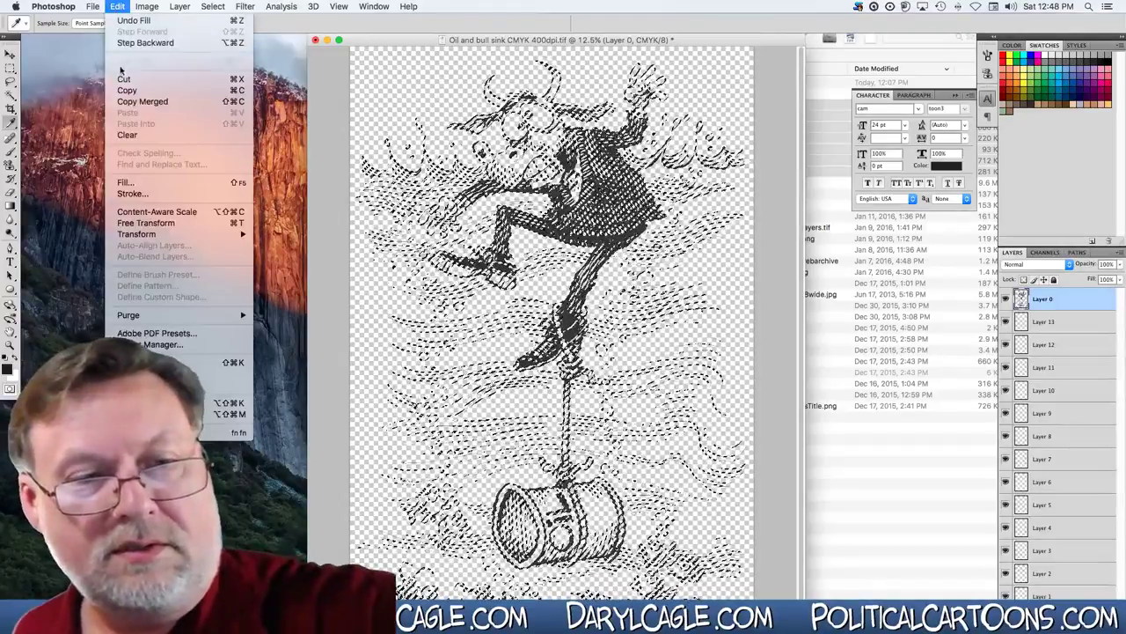
pyautogui.click(124, 183)
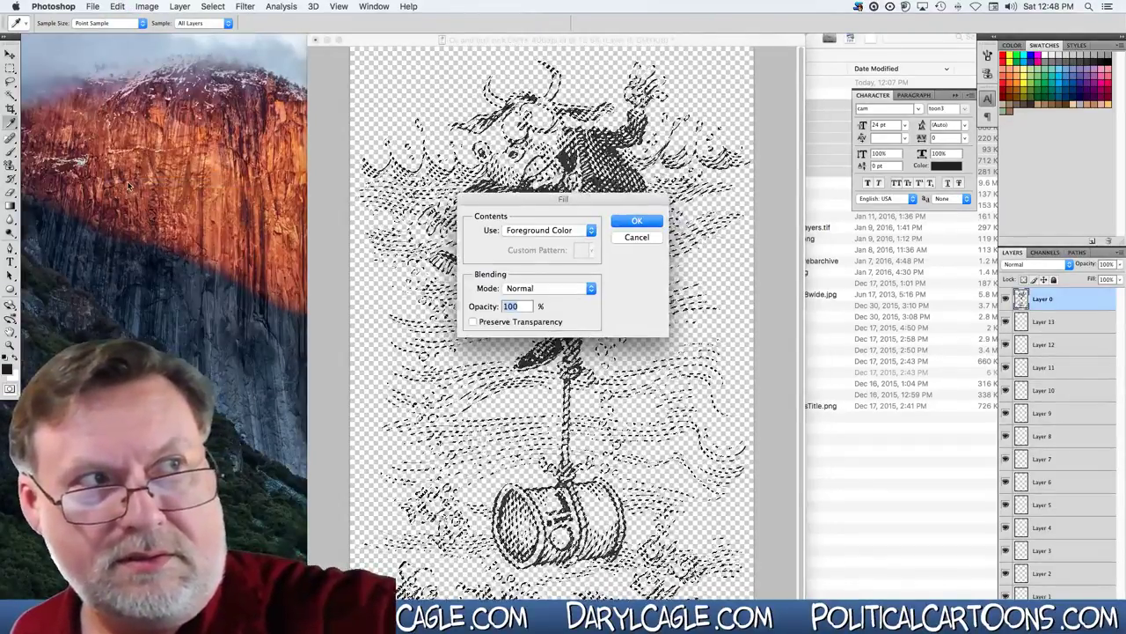
pyautogui.press('Return')
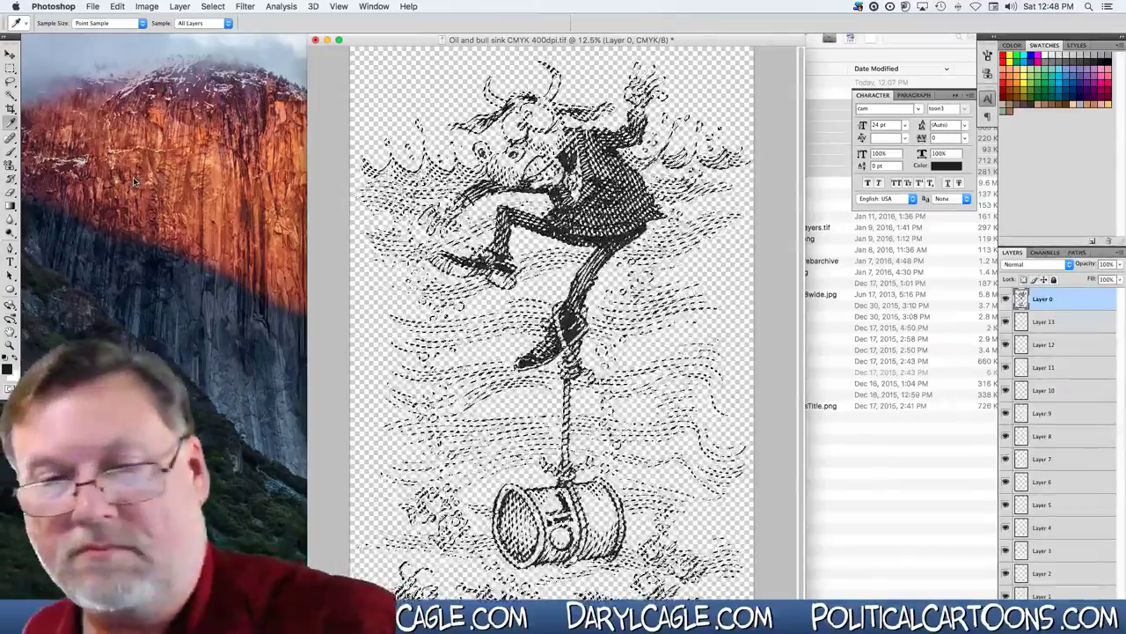
# Clear the selection around the line art and switch to the Lasso tool.
pyautogui.press('super+equal')
pyautogui.press('super+equal')
pyautogui.press('super+equal')
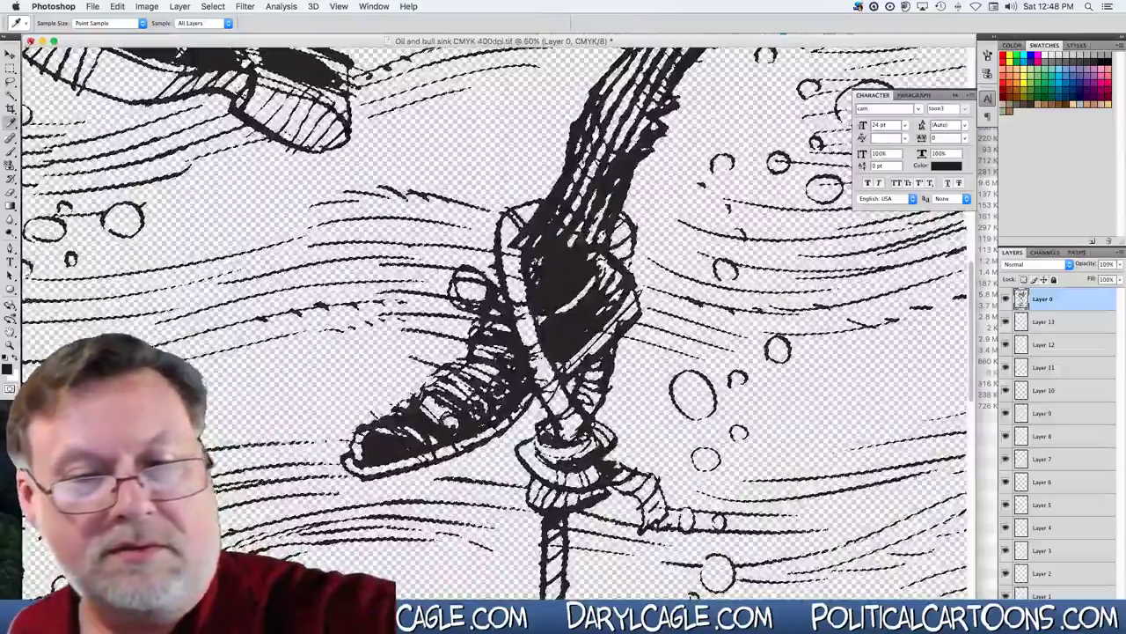
pyautogui.press('l')
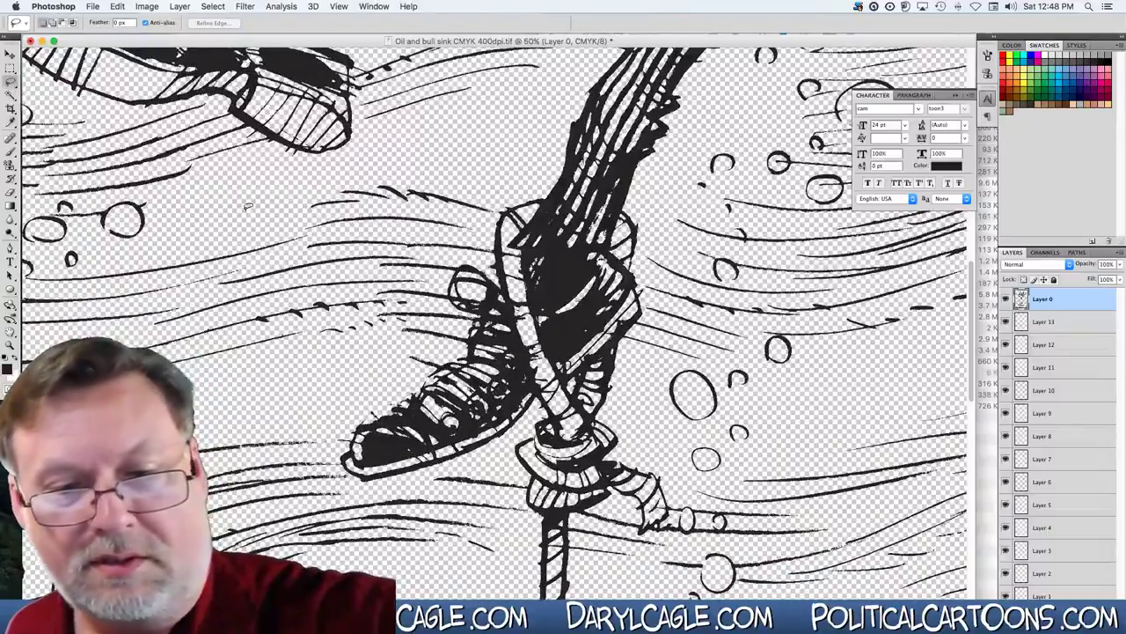
# Select the whole canvas on Layer 1 and fill it with white as the foreground color.
pyautogui.click(1036, 596)
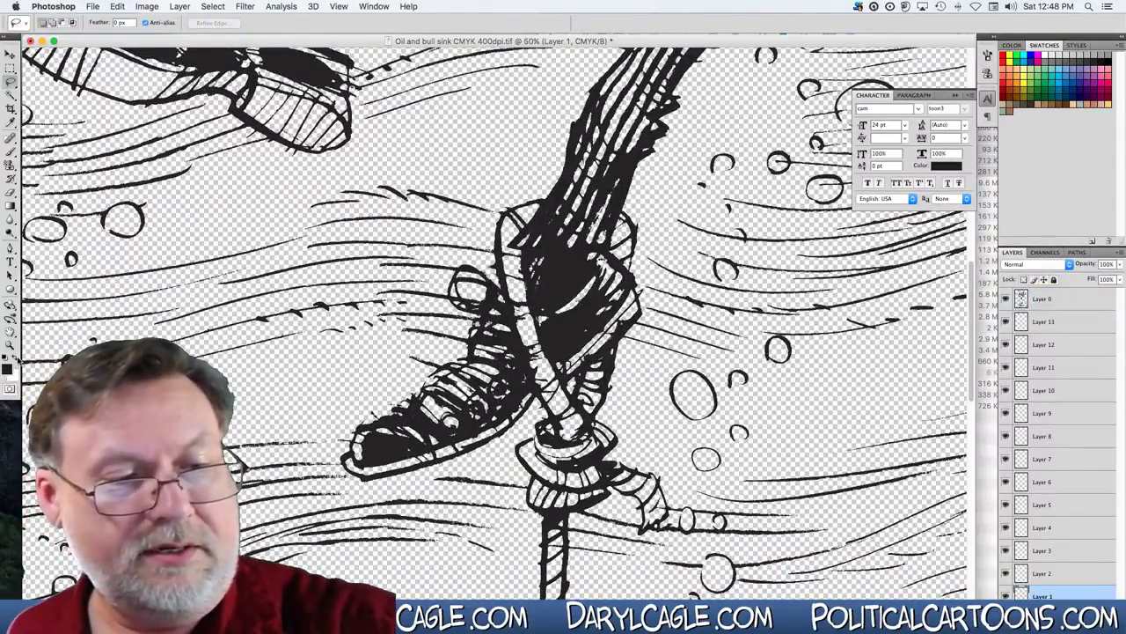
pyautogui.click(16, 358)
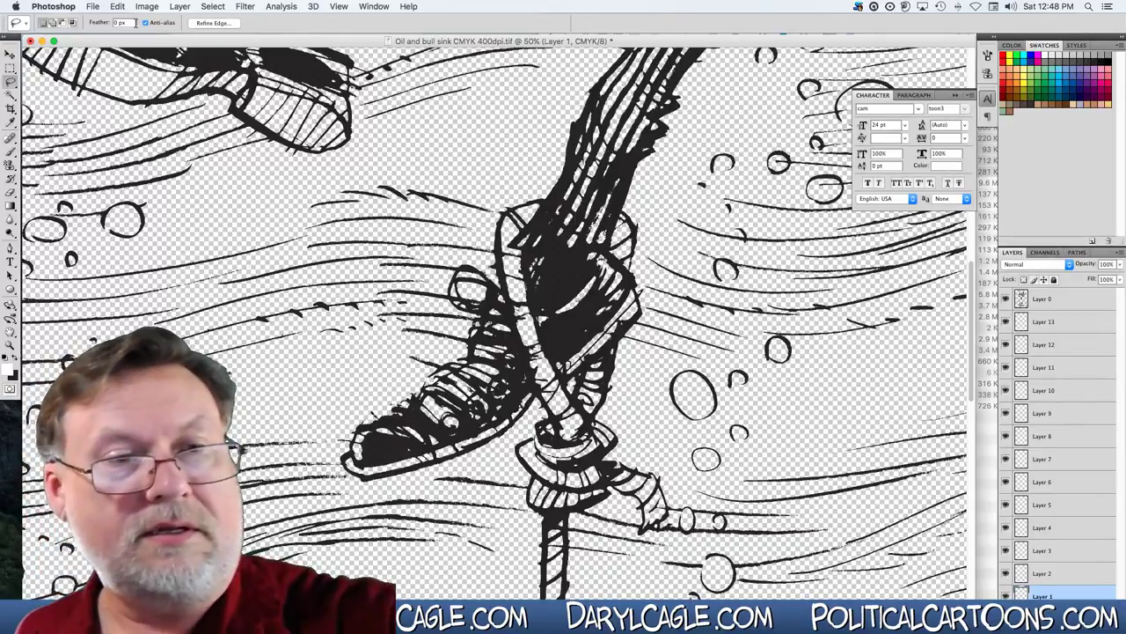
pyautogui.click(117, 6)
pyautogui.click(126, 183)
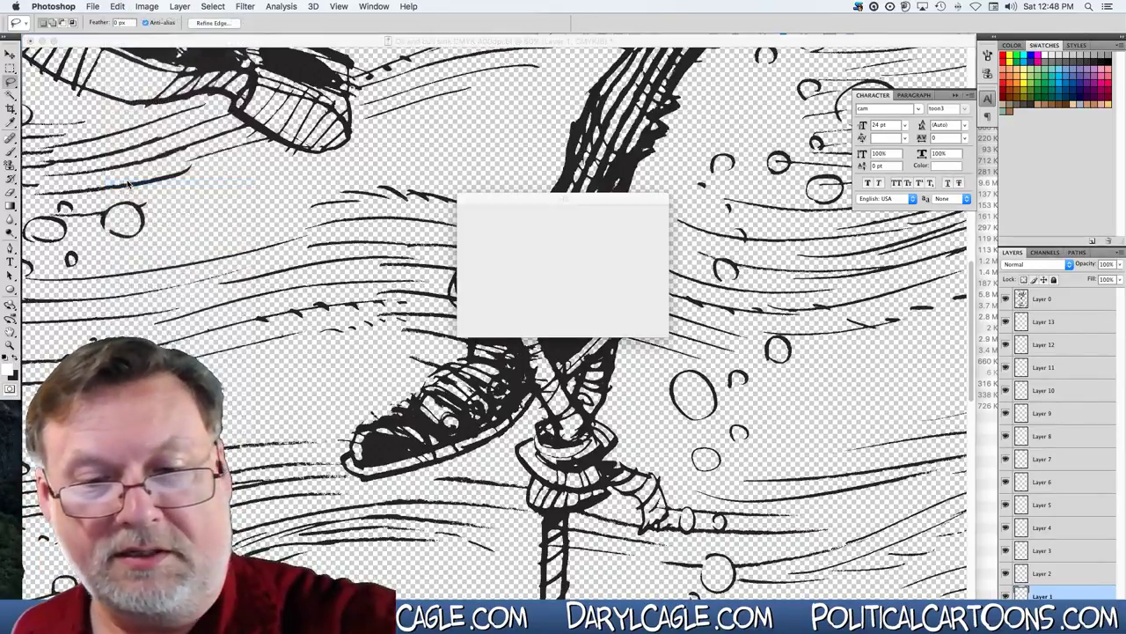
pyautogui.press('Return')
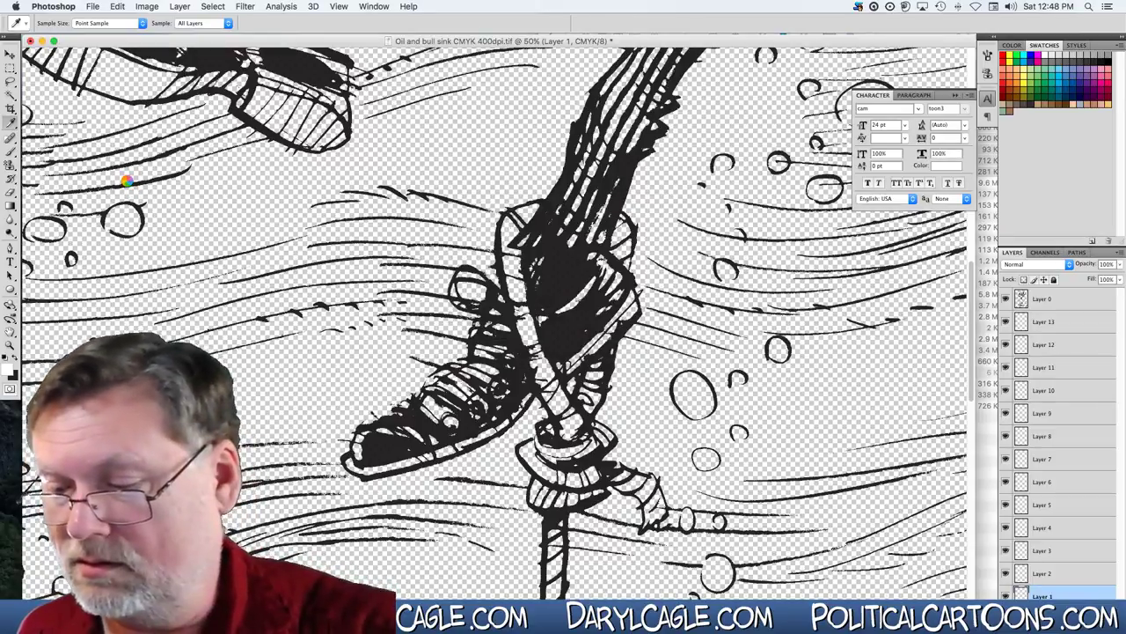
pyautogui.press('l')
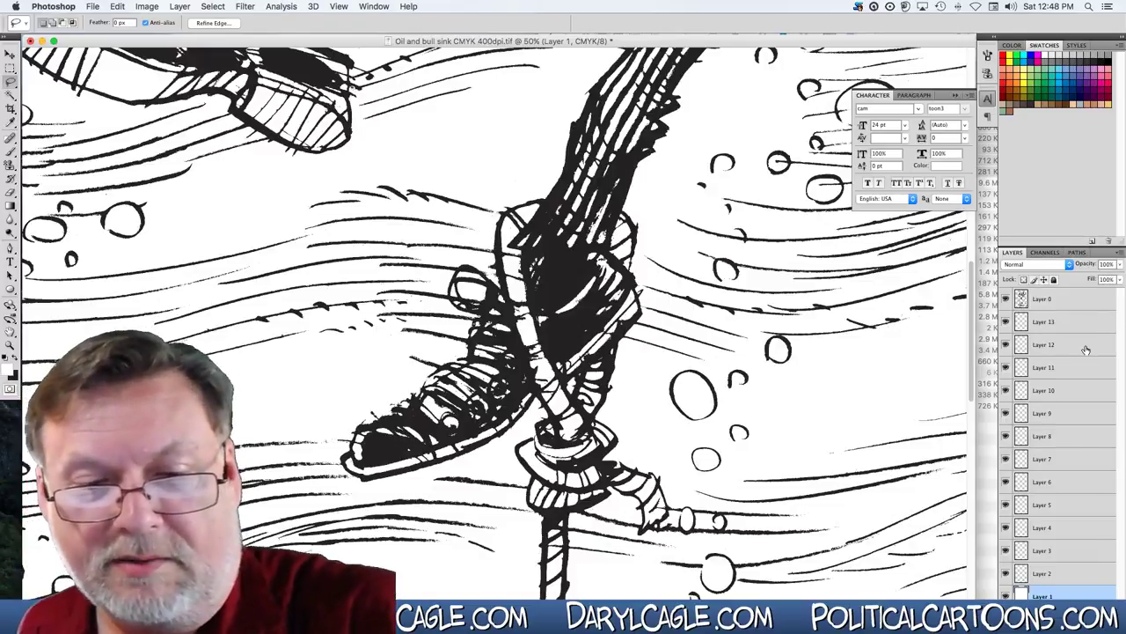
# Close the Finder window showing the OBS Video Files 12/15 folder and return to the cartoon in Photoshop.
pyautogui.press('super+minus')
pyautogui.press('super+minus')
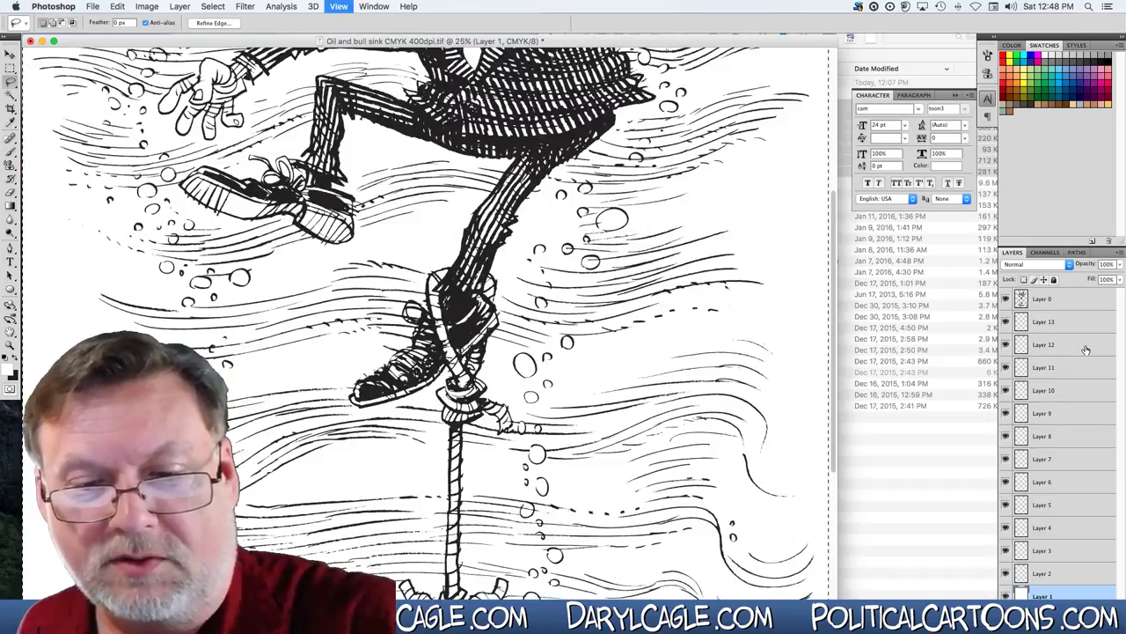
pyautogui.press('super+minus')
pyautogui.press('super+equal')
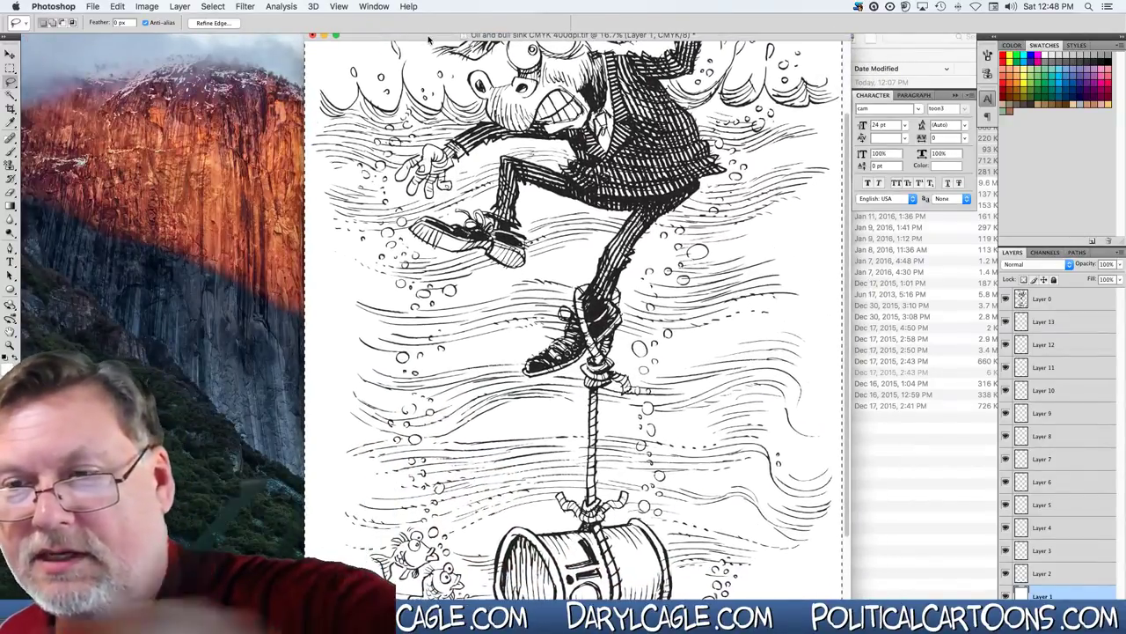
pyautogui.click(879, 48)
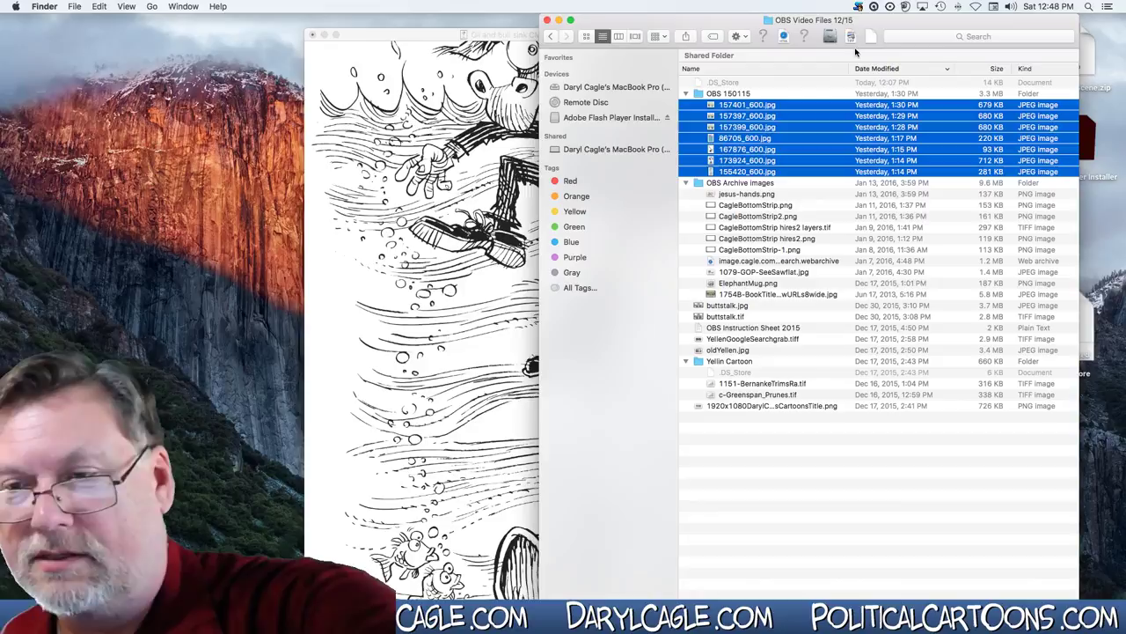
pyautogui.click(548, 22)
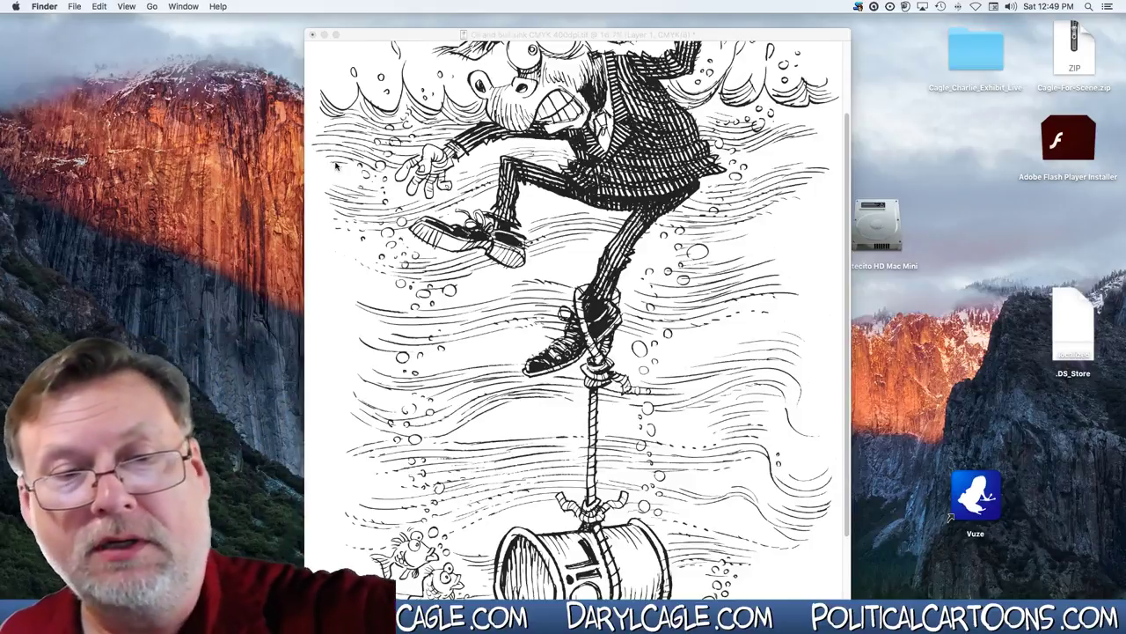
pyautogui.press('.')
pyautogui.click(347, 39)
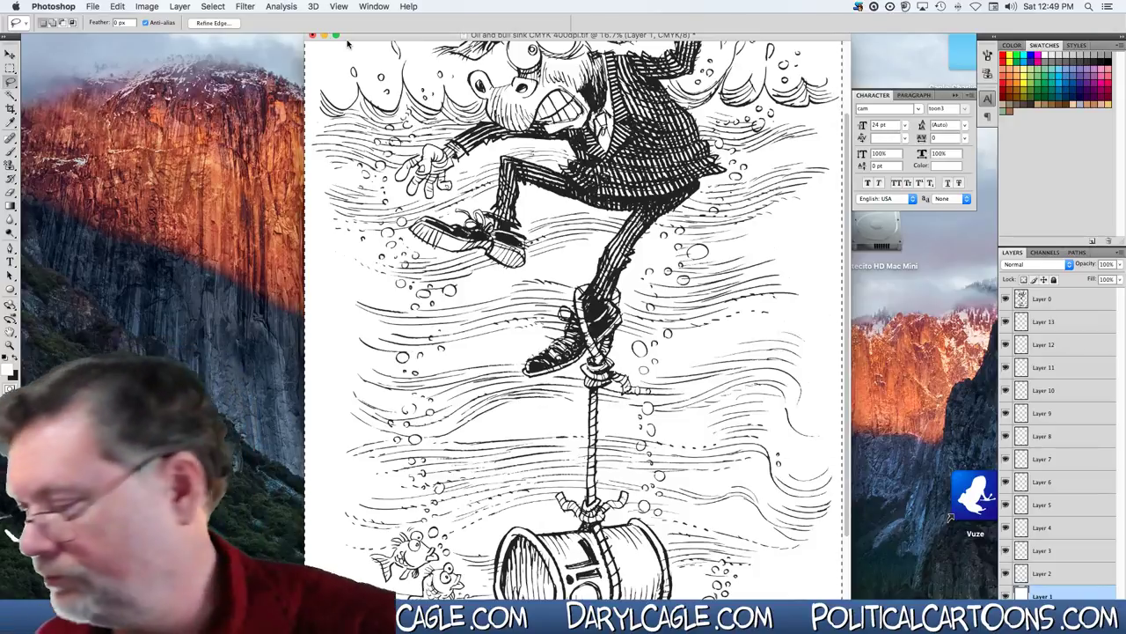
# Set the foreground color to a light blue of C 25, M 5, Y 0 and K 0.
pyautogui.press('super+minus')
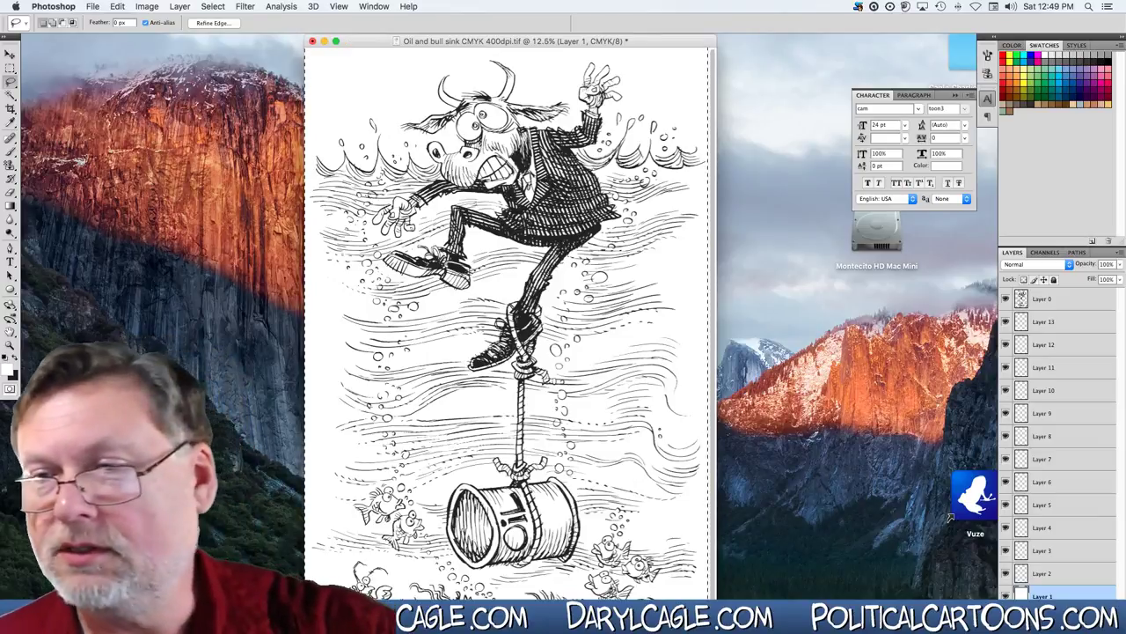
pyautogui.click(10, 377)
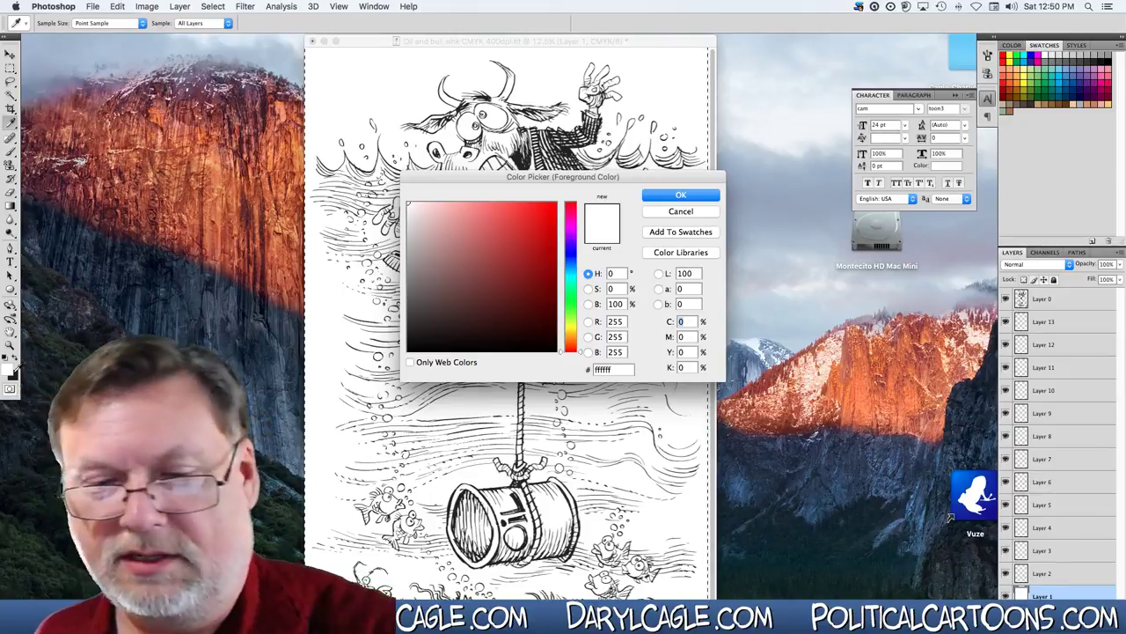
pyautogui.write('25')
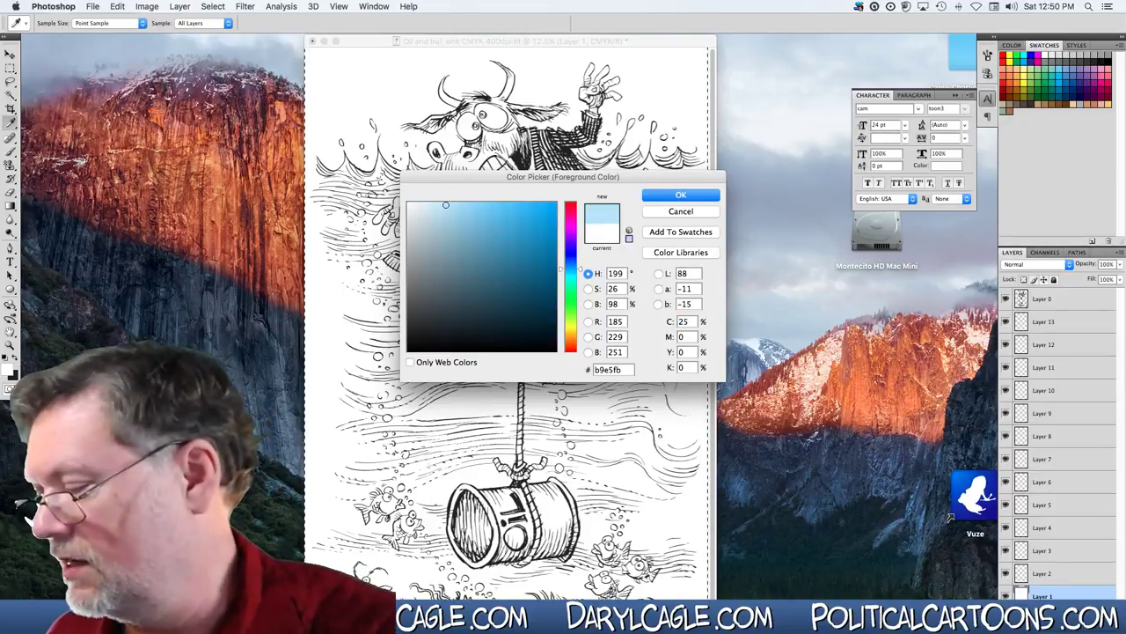
pyautogui.press('Tab')
pyautogui.write('5')
pyautogui.press('Return')
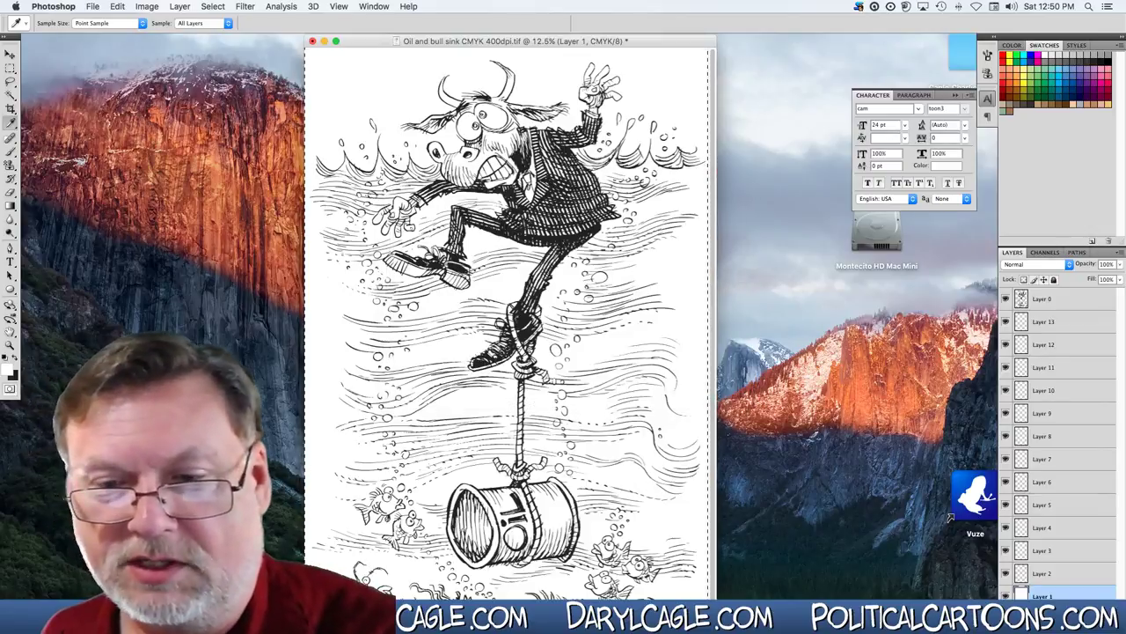
pyautogui.press('l')
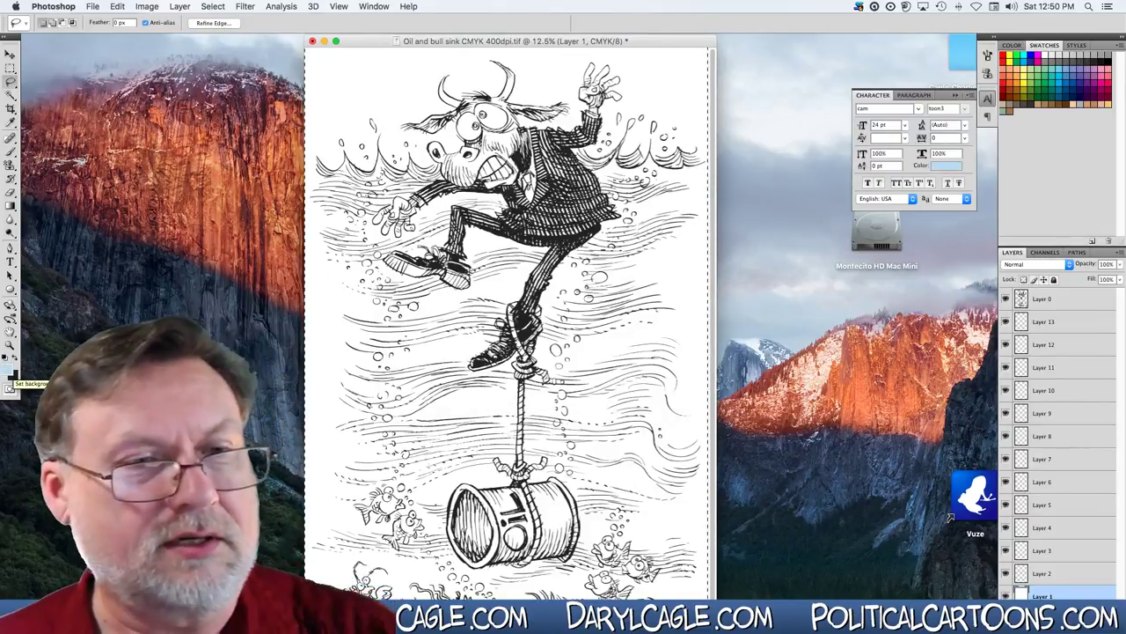
# Choose the Brush tool and give it 0% hardness and a master diameter of about 411 px.
pyautogui.click(11, 152)
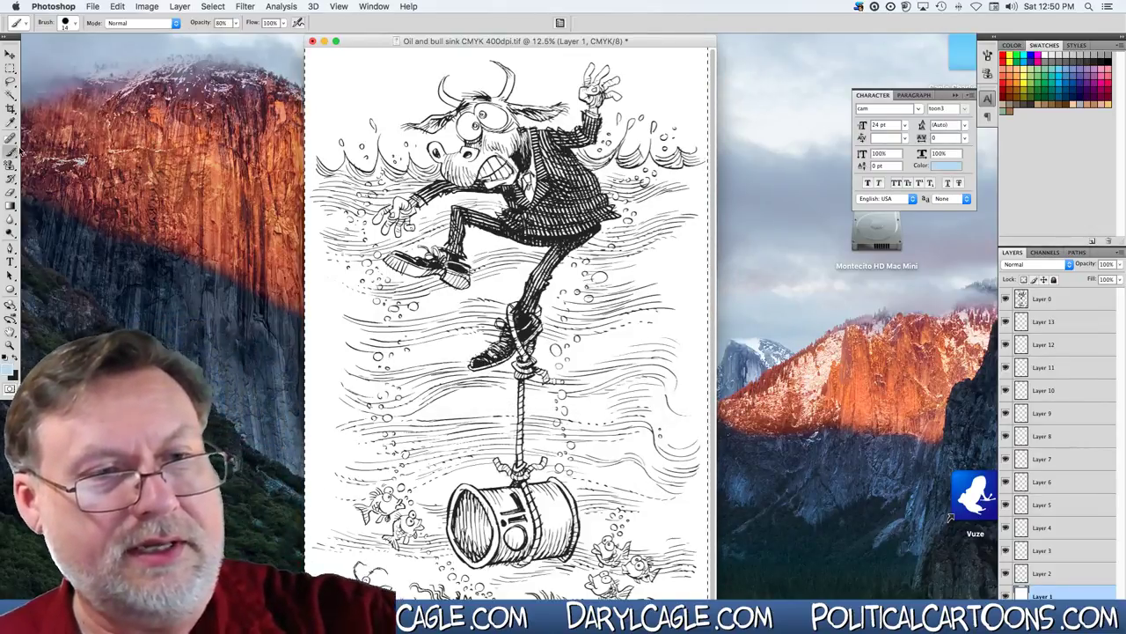
pyautogui.click(74, 24)
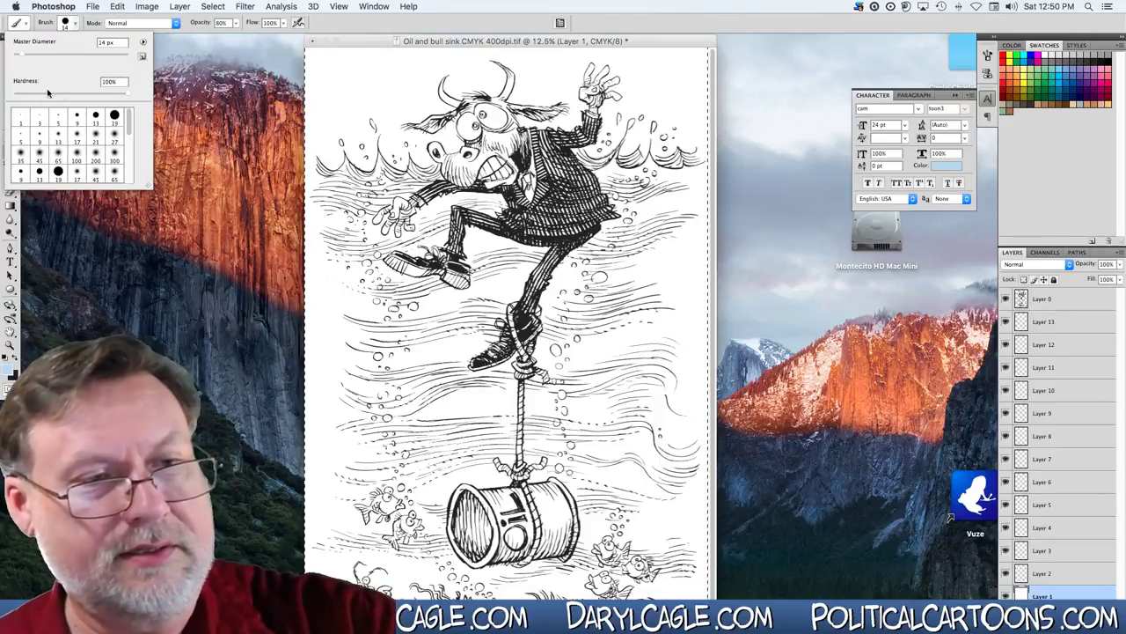
pyautogui.moveTo(130, 93)
pyautogui.mouseDown()
pyautogui.moveTo(13, 93)
pyautogui.moveTo(27, 59)
pyautogui.moveTo(112, 58)
pyautogui.mouseUp()
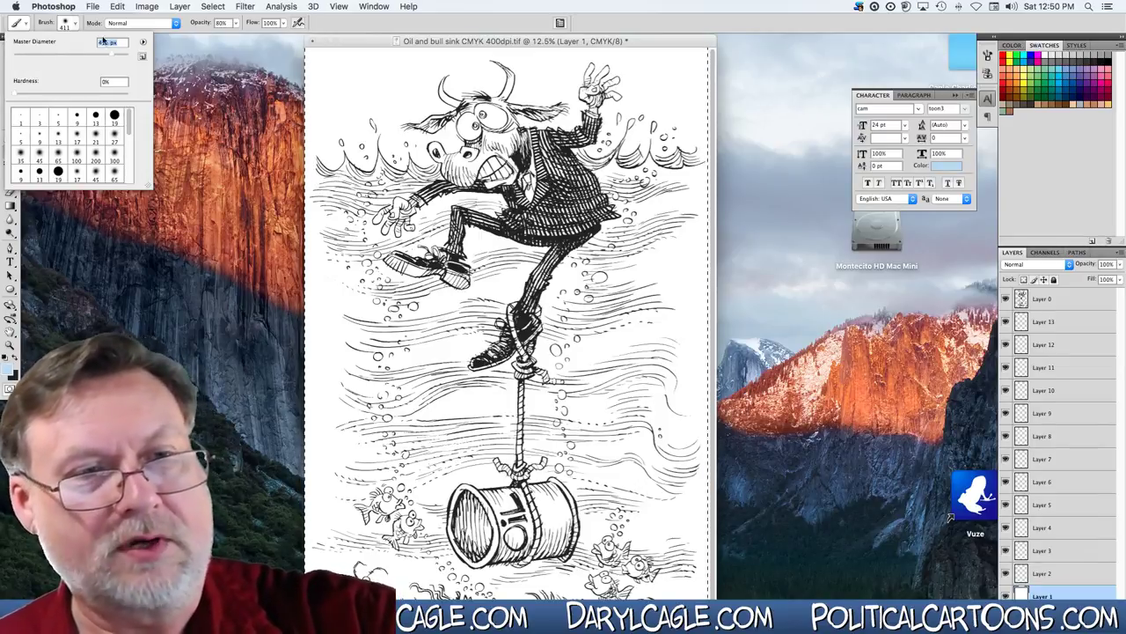
# Enter a document resolution of 400 pixels/inch in the Image Size settings.
pyautogui.click(120, 7)
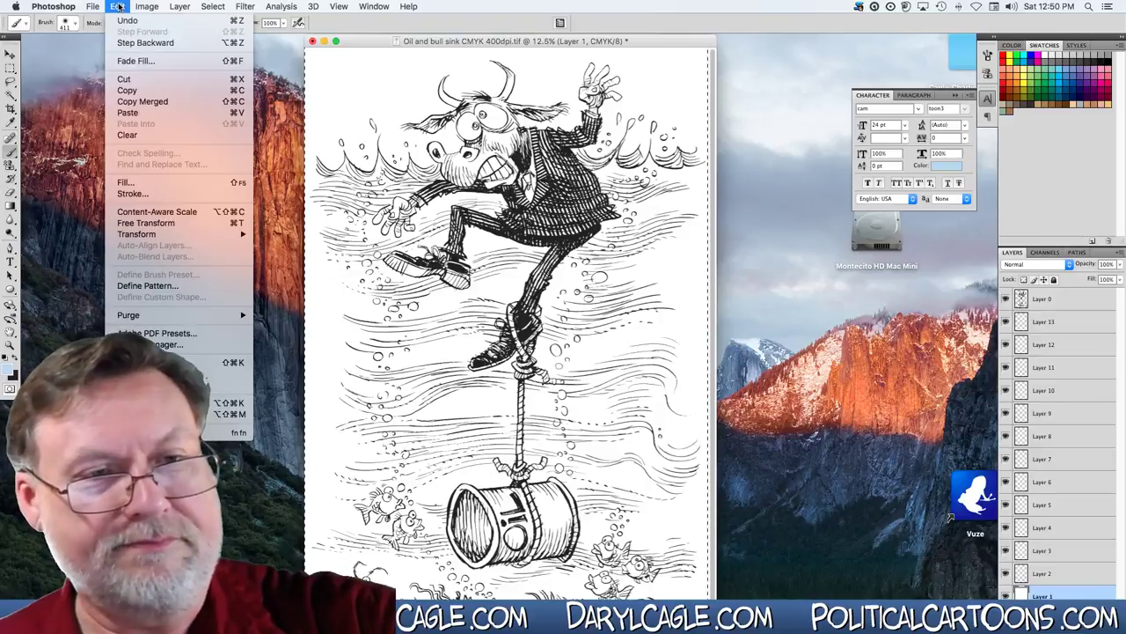
pyautogui.moveTo(150, 7)
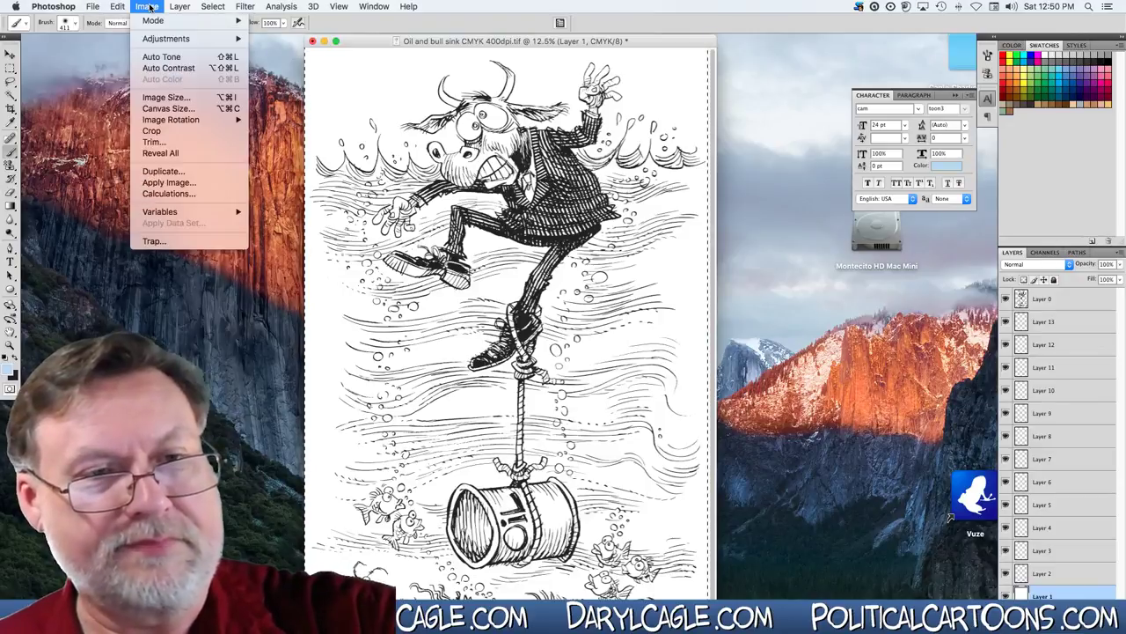
pyautogui.click(164, 98)
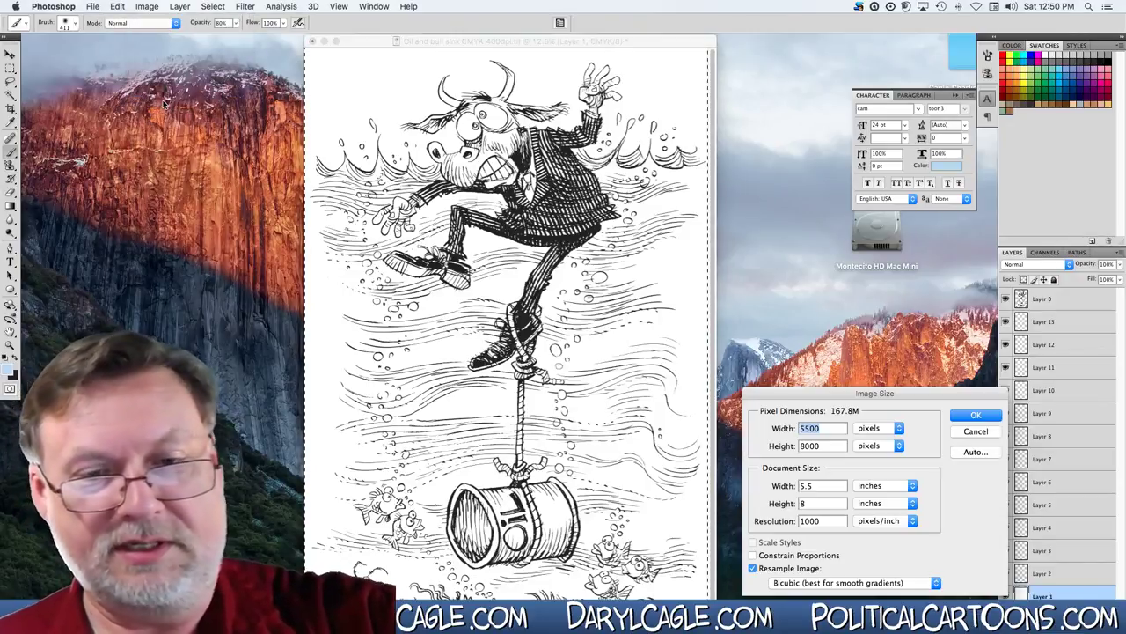
pyautogui.doubleClick(807, 520)
pyautogui.write('400')
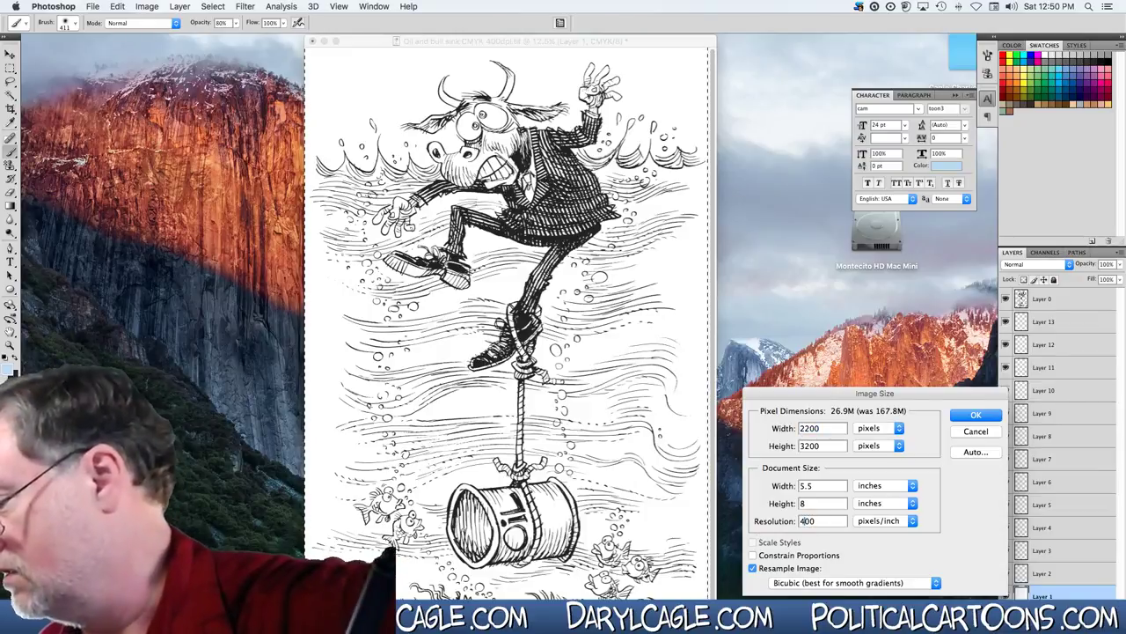
pyautogui.write('00')
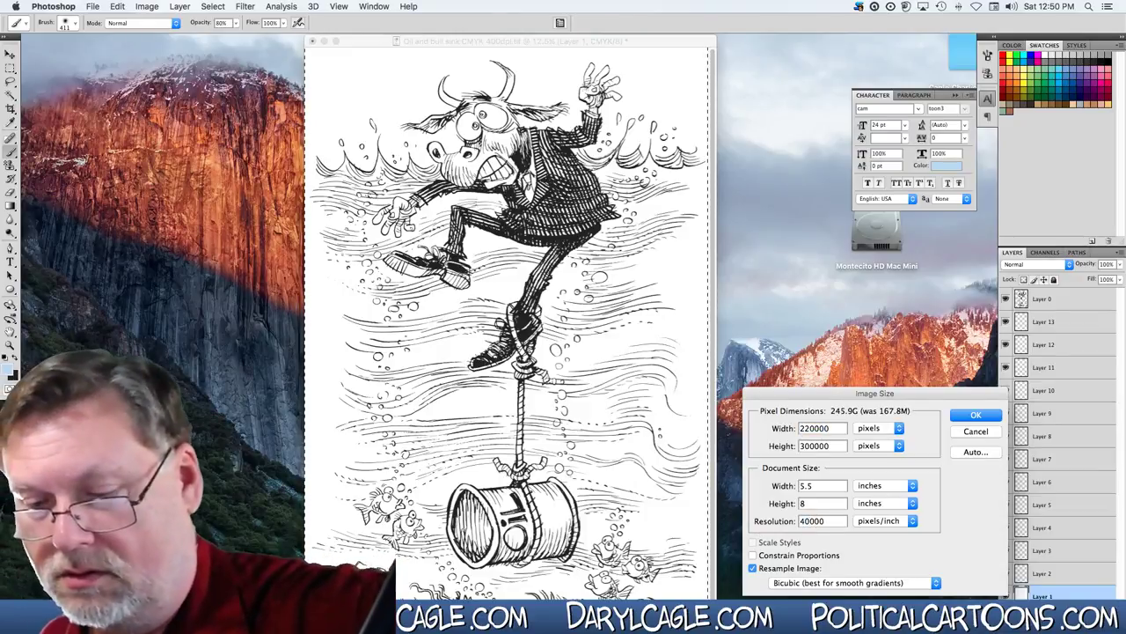
pyautogui.press('Return')
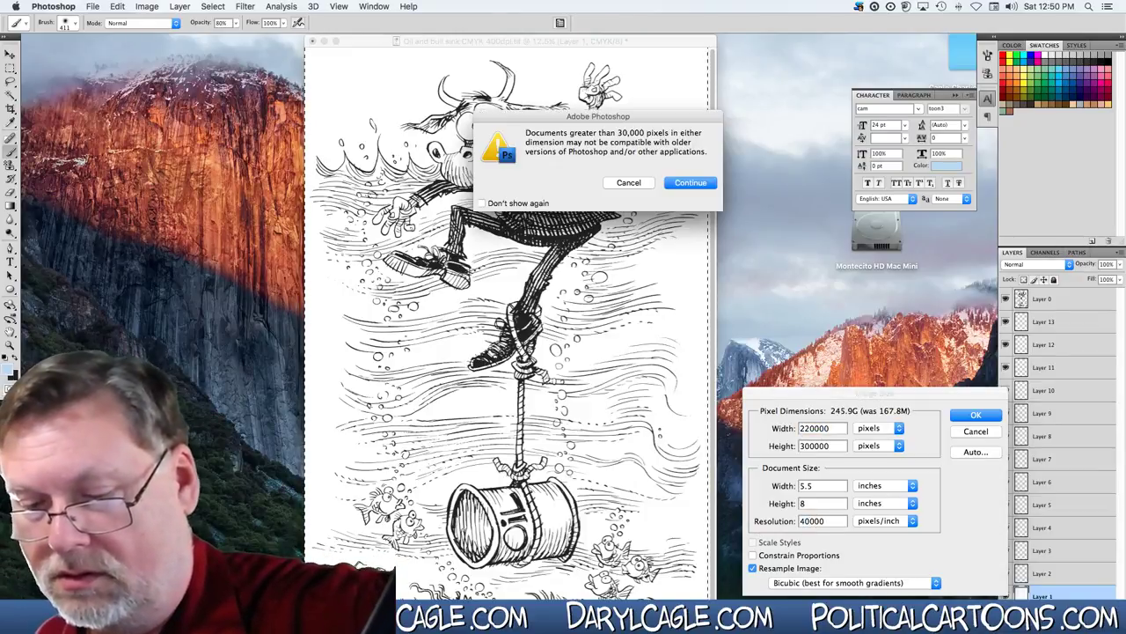
pyautogui.click(621, 184)
pyautogui.click(824, 520)
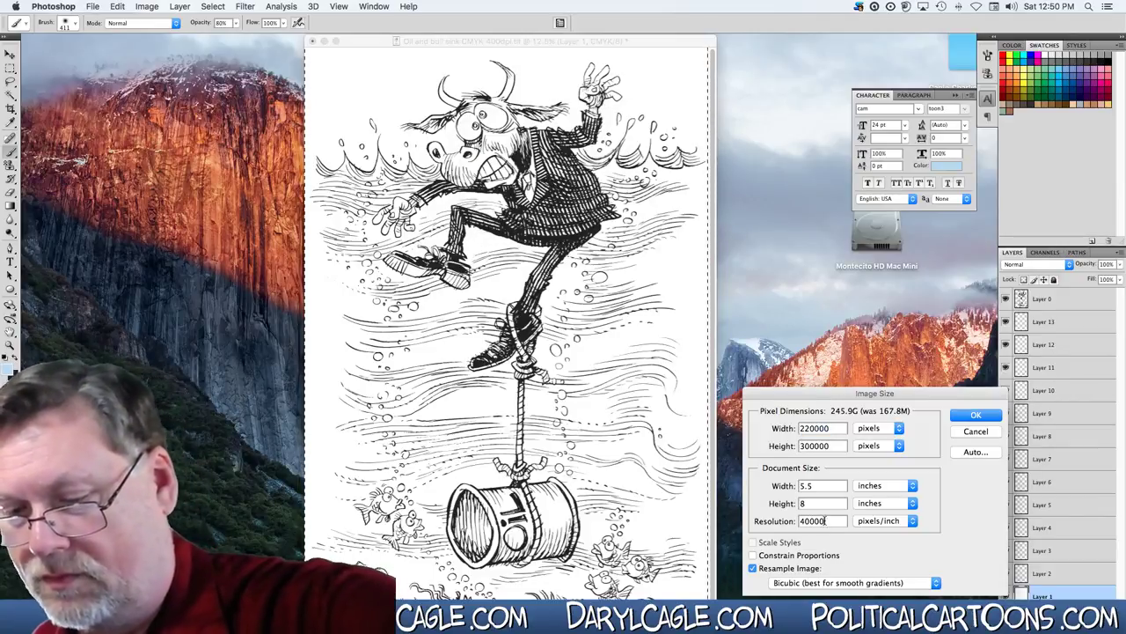
pyautogui.write('000')
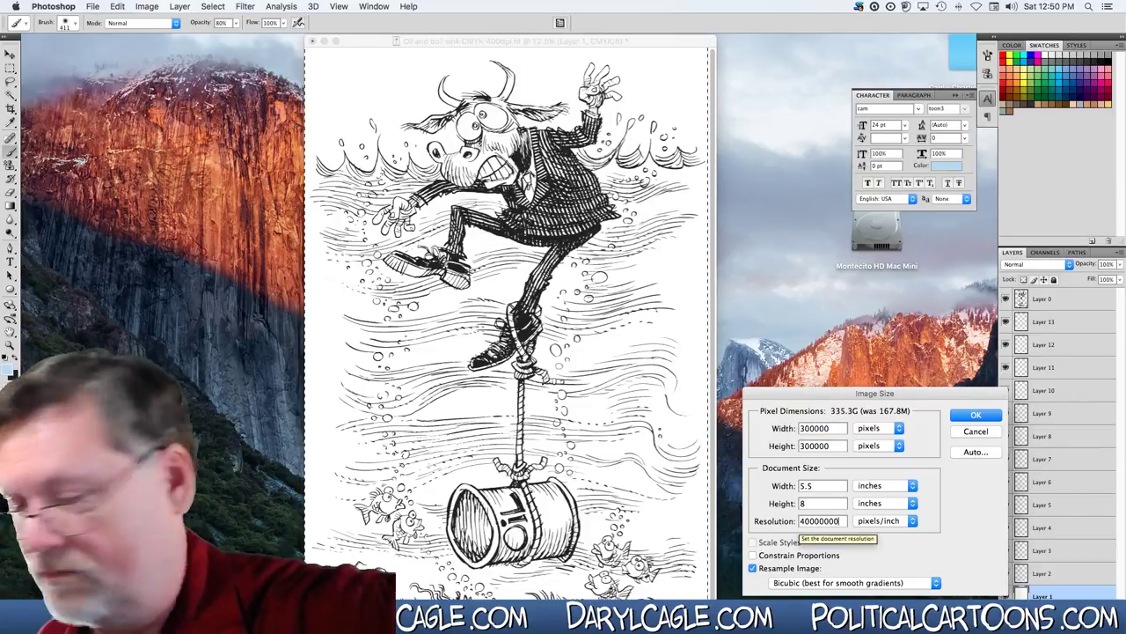
pyautogui.write('----')
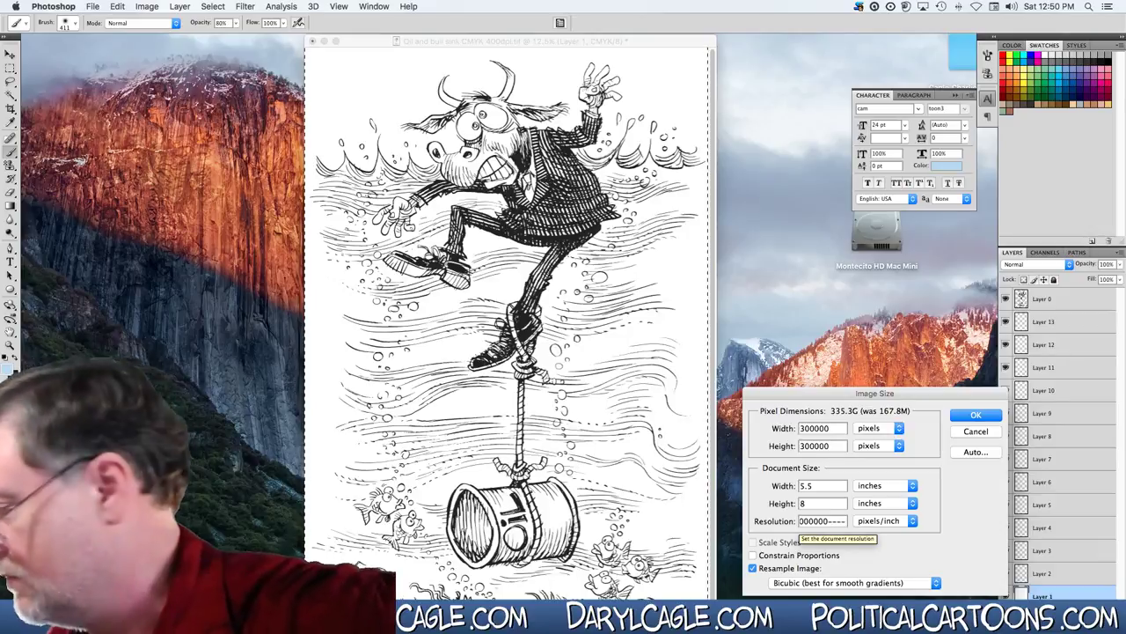
# Correct the document resolution to 400 pixels/inch and apply the image resize.
pyautogui.press('BackSpace')
pyautogui.press('BackSpace')
pyautogui.press('BackSpace')
pyautogui.press('BackSpace')
pyautogui.press('BackSpace')
pyautogui.press('BackSpace')
pyautogui.press('BackSpace')
pyautogui.press('BackSpace')
pyautogui.press('BackSpace')
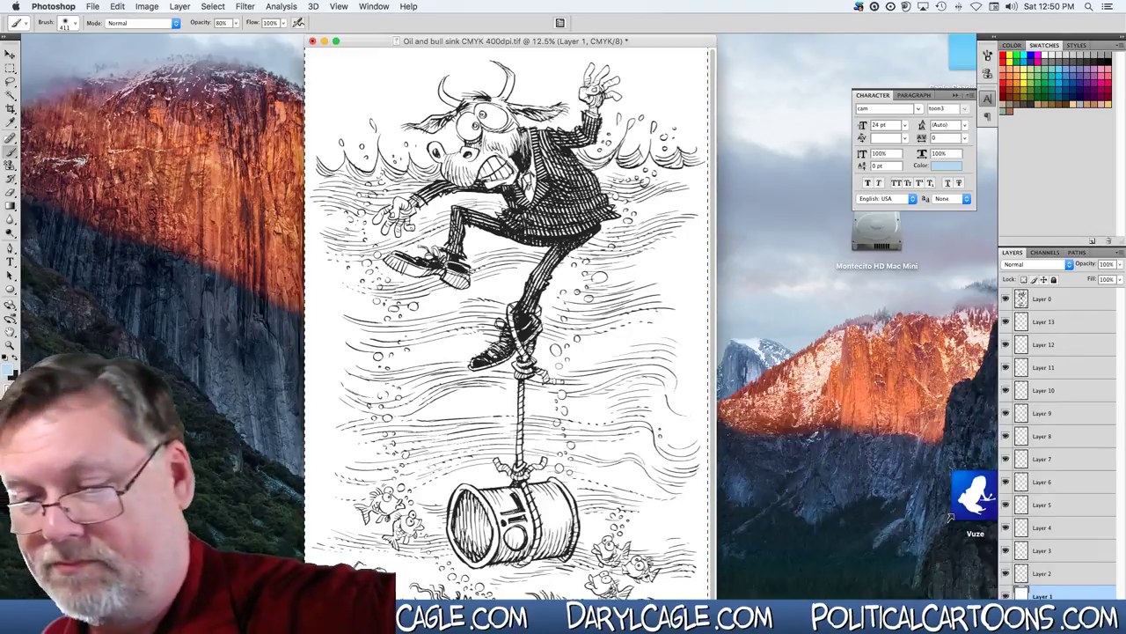
pyautogui.press('Return')
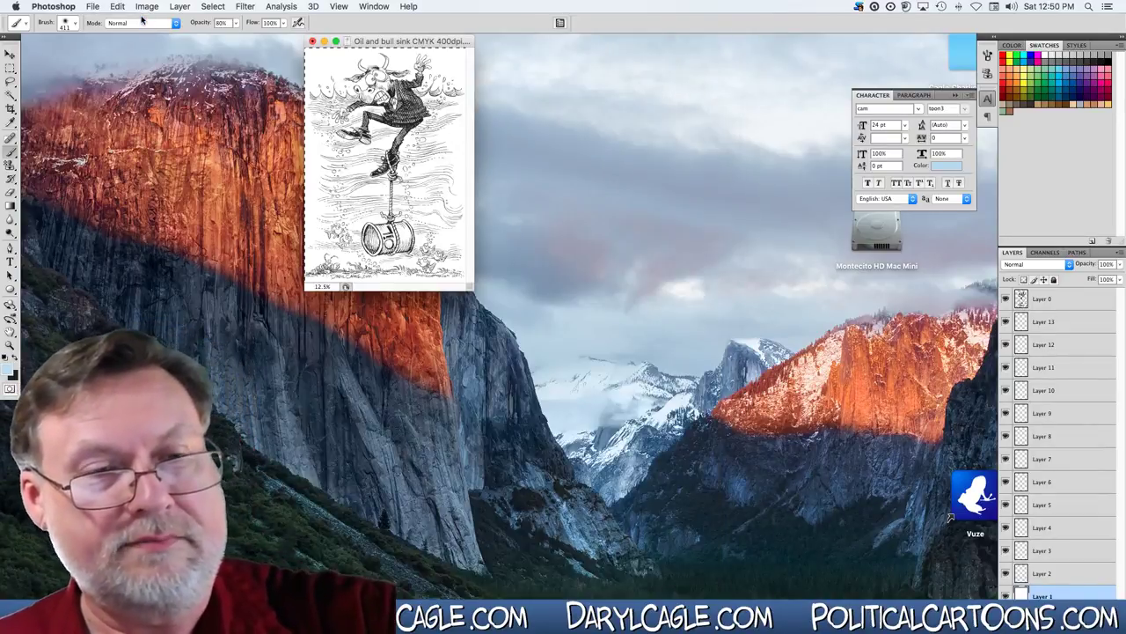
# Brush the light blue over the underwater area on Layer 1, from the wave line down to the seabed.
pyautogui.click(145, 7)
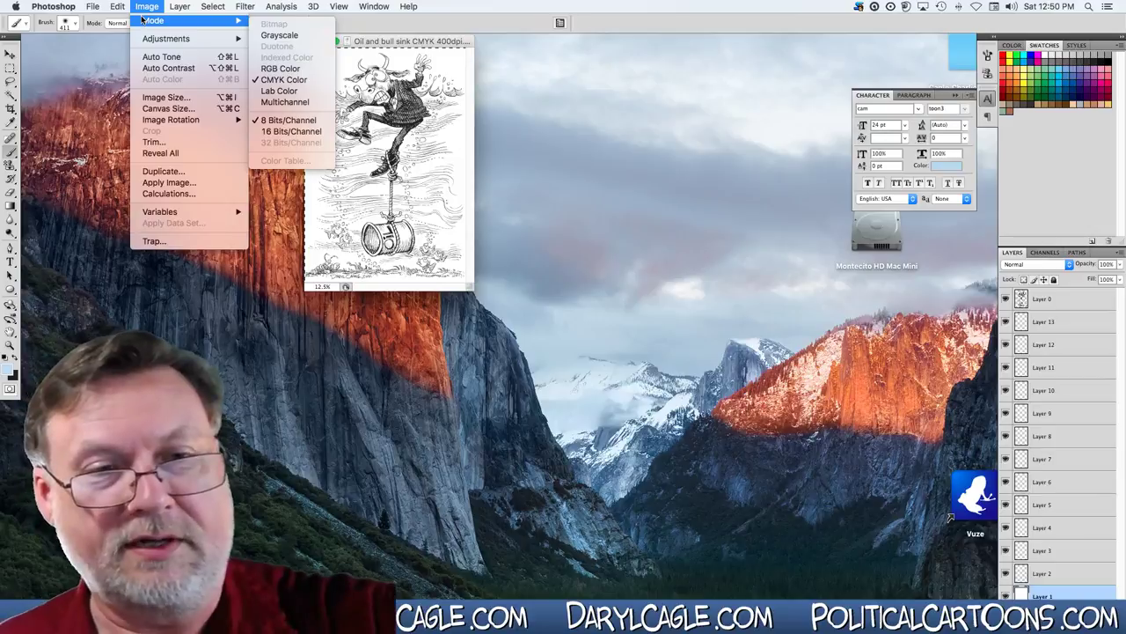
pyautogui.click(147, 8)
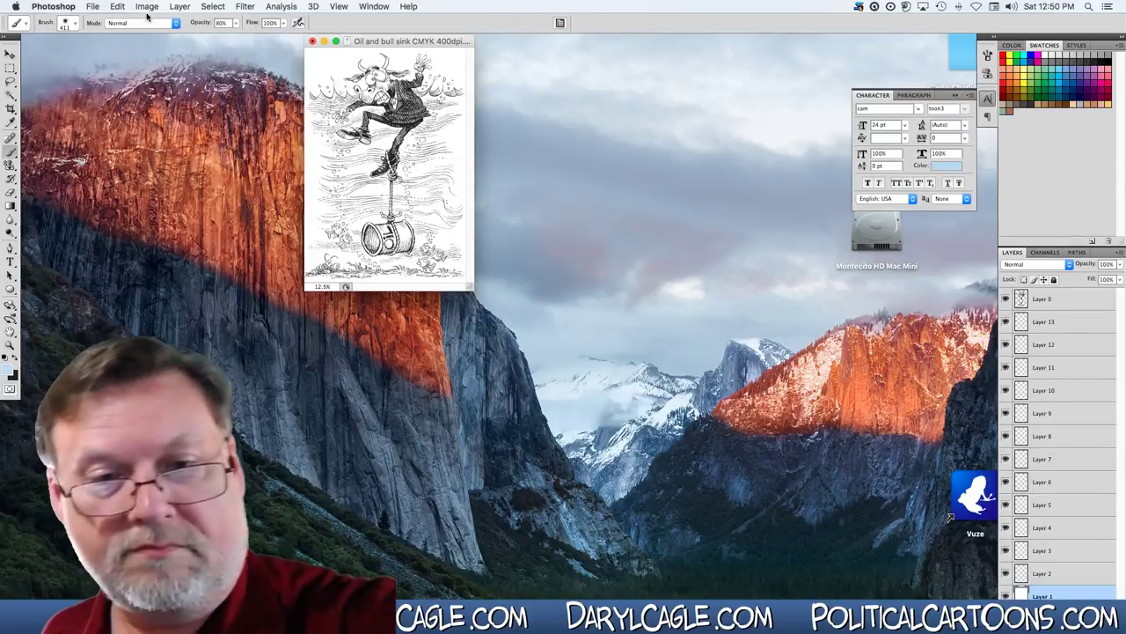
pyautogui.press('super+equal')
pyautogui.press('super+equal')
pyautogui.press('super+equal')
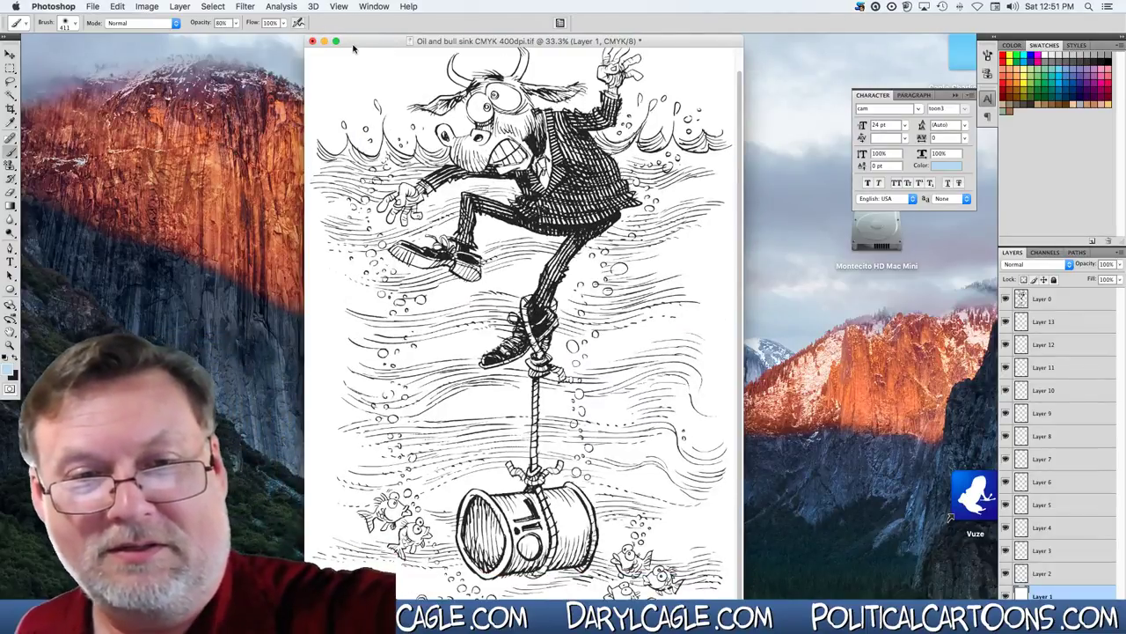
pyautogui.moveTo(353, 47); pyautogui.dragTo(366, 44)
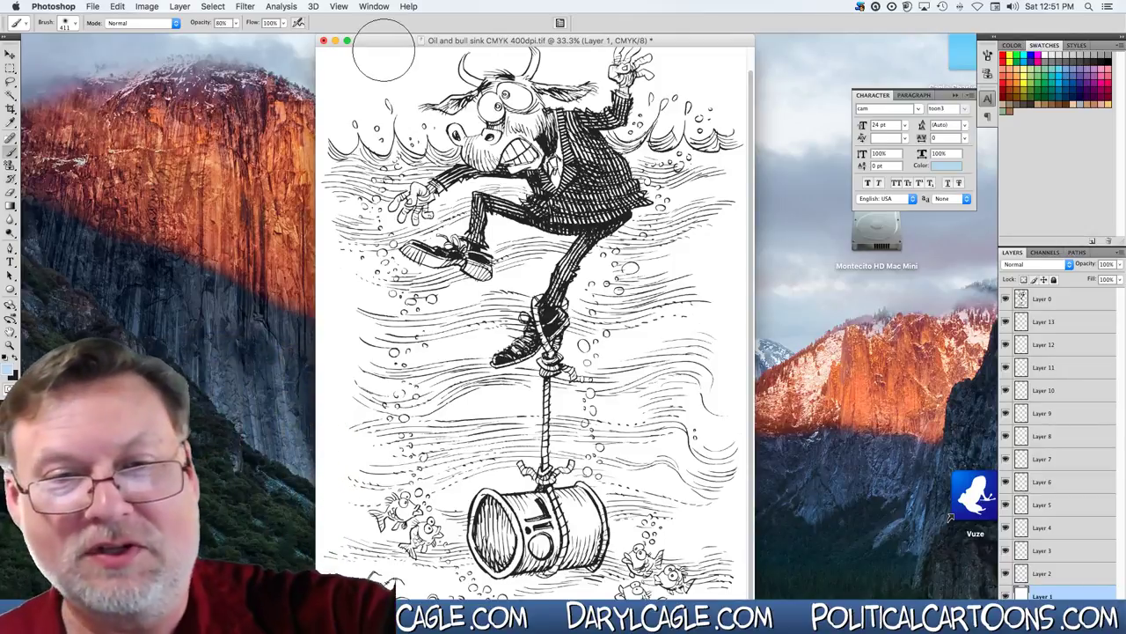
pyautogui.moveTo(379, 41); pyautogui.dragTo(415, 40)
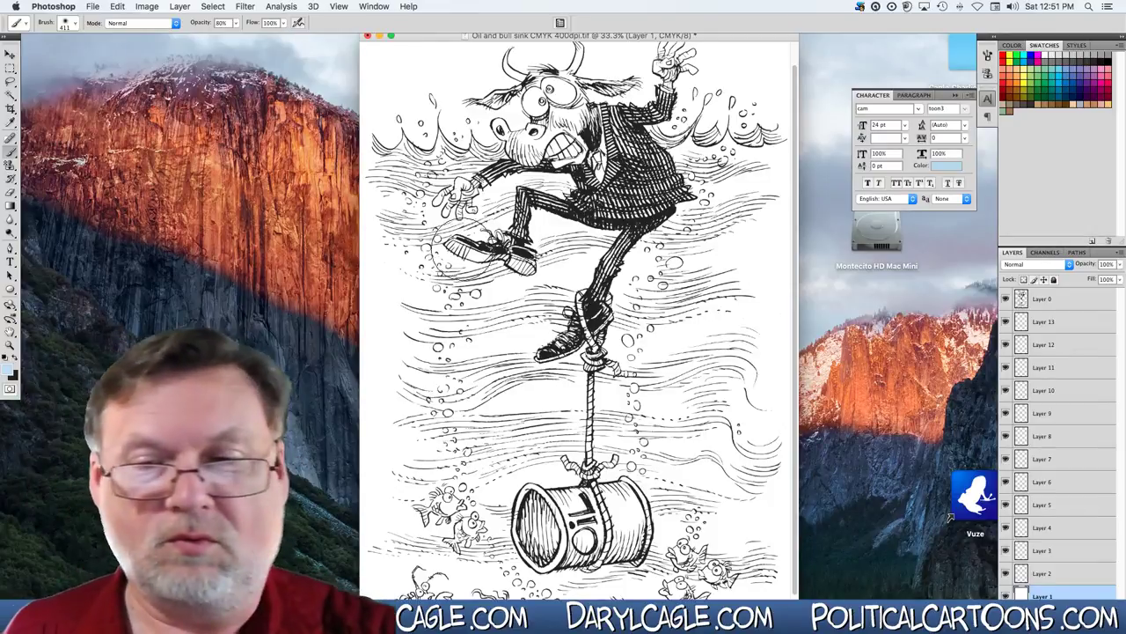
pyautogui.scroll(-3, 448, 238)
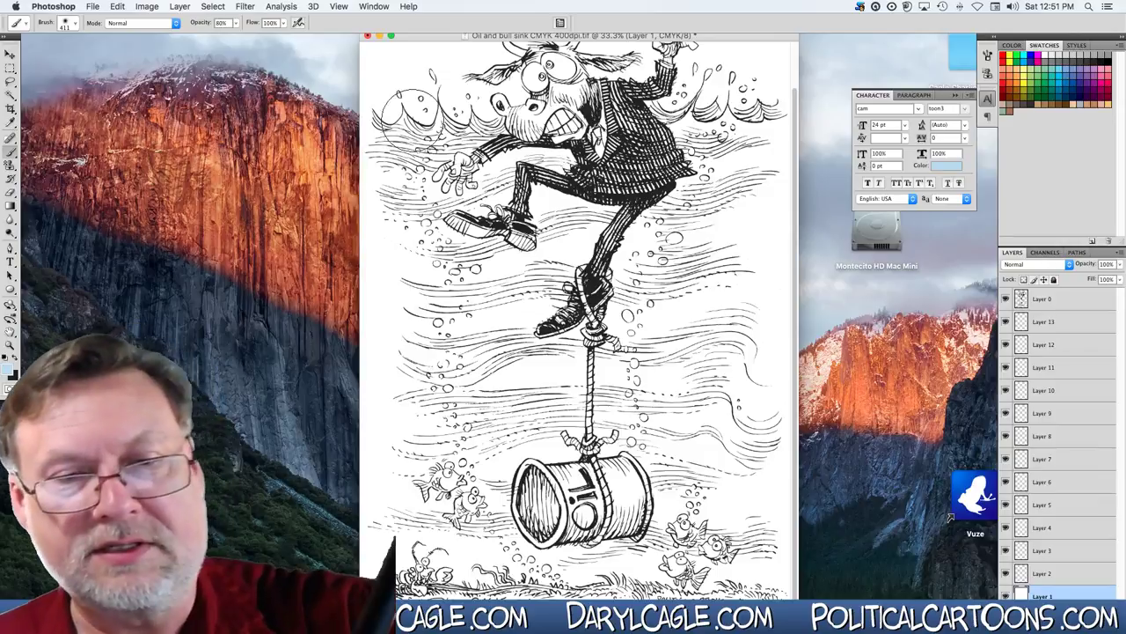
pyautogui.moveTo(406, 130)
pyautogui.mouseDown()
pyautogui.moveTo(435, 128)
pyautogui.moveTo(458, 163)
pyautogui.moveTo(422, 190)
pyautogui.moveTo(537, 118)
pyautogui.mouseUp()
pyautogui.moveTo(546, 158)
pyautogui.mouseDown()
pyautogui.moveTo(669, 146)
pyautogui.moveTo(729, 113)
pyautogui.moveTo(581, 227)
pyautogui.moveTo(436, 247)
pyautogui.mouseUp()
pyautogui.moveTo(560, 214)
pyautogui.mouseDown()
pyautogui.moveTo(722, 203)
pyautogui.moveTo(449, 327)
pyautogui.moveTo(528, 268)
pyautogui.moveTo(502, 347)
pyautogui.moveTo(634, 361)
pyautogui.moveTo(414, 422)
pyautogui.moveTo(732, 404)
pyautogui.moveTo(480, 431)
pyautogui.moveTo(407, 488)
pyautogui.moveTo(717, 471)
pyautogui.moveTo(471, 482)
pyautogui.moveTo(576, 528)
pyautogui.moveTo(740, 537)
pyautogui.moveTo(739, 563)
pyautogui.moveTo(408, 553)
pyautogui.moveTo(408, 418)
pyautogui.moveTo(461, 372)
pyautogui.moveTo(406, 304)
pyautogui.moveTo(456, 304)
pyautogui.moveTo(406, 206)
pyautogui.moveTo(714, 163)
pyautogui.moveTo(748, 123)
pyautogui.moveTo(747, 231)
pyautogui.moveTo(665, 345)
pyautogui.moveTo(692, 414)
pyautogui.moveTo(746, 414)
pyautogui.moveTo(740, 429)
pyautogui.moveTo(559, 400)
pyautogui.mouseUp()
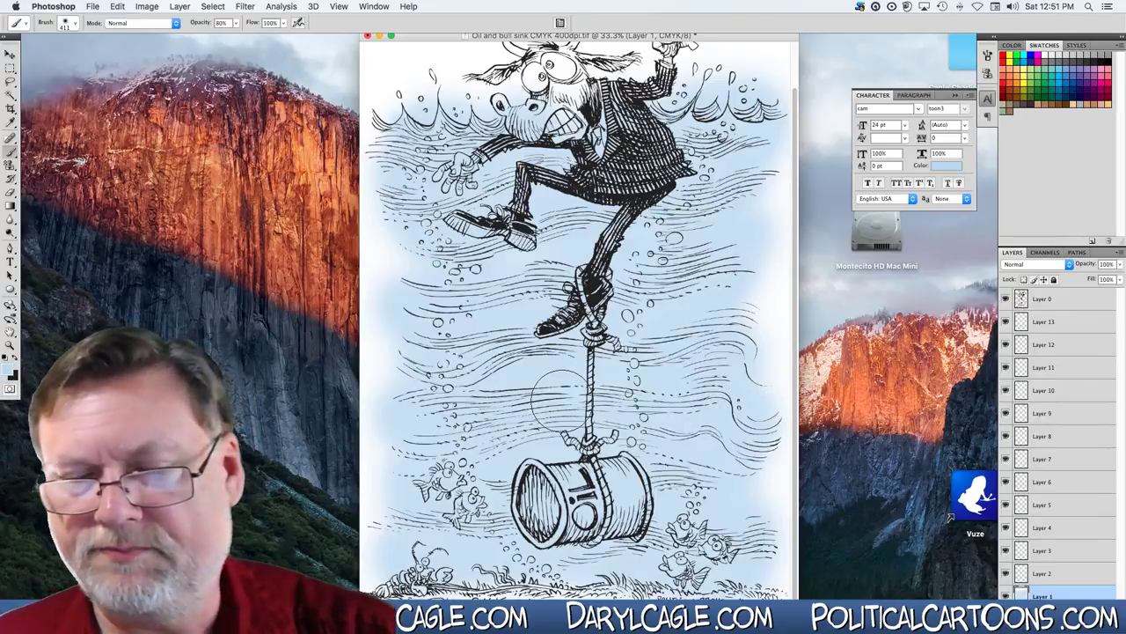
# Texture the blue water on Layer 2 using the Pattern Stamp tool with a white speckled pattern and a 156 px brush.
pyautogui.click(1036, 575)
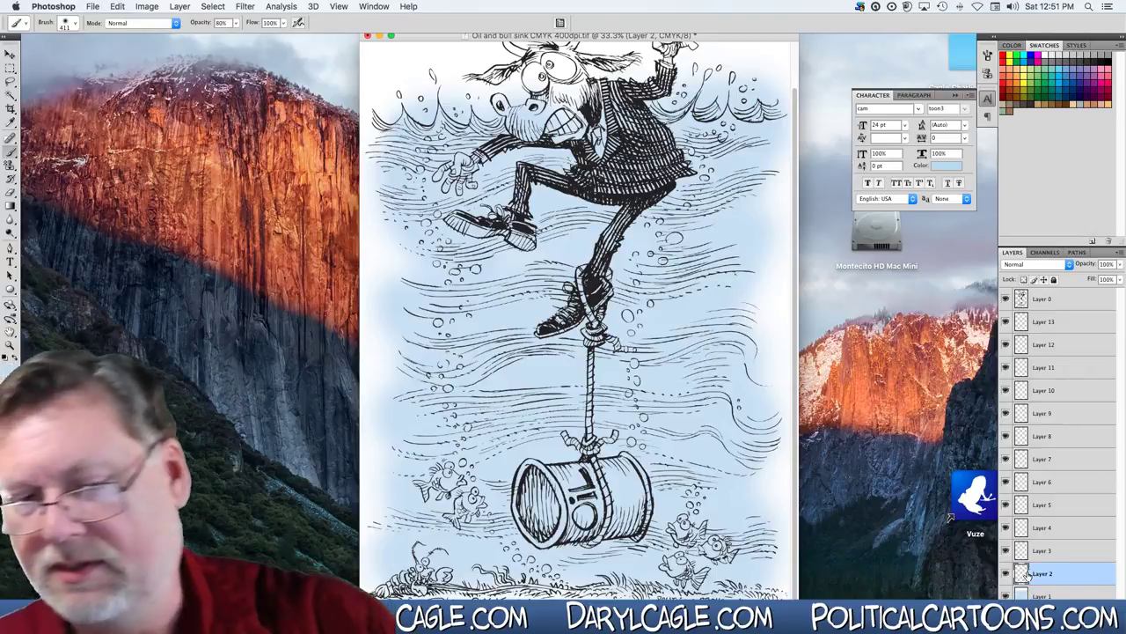
pyautogui.click(10, 166)
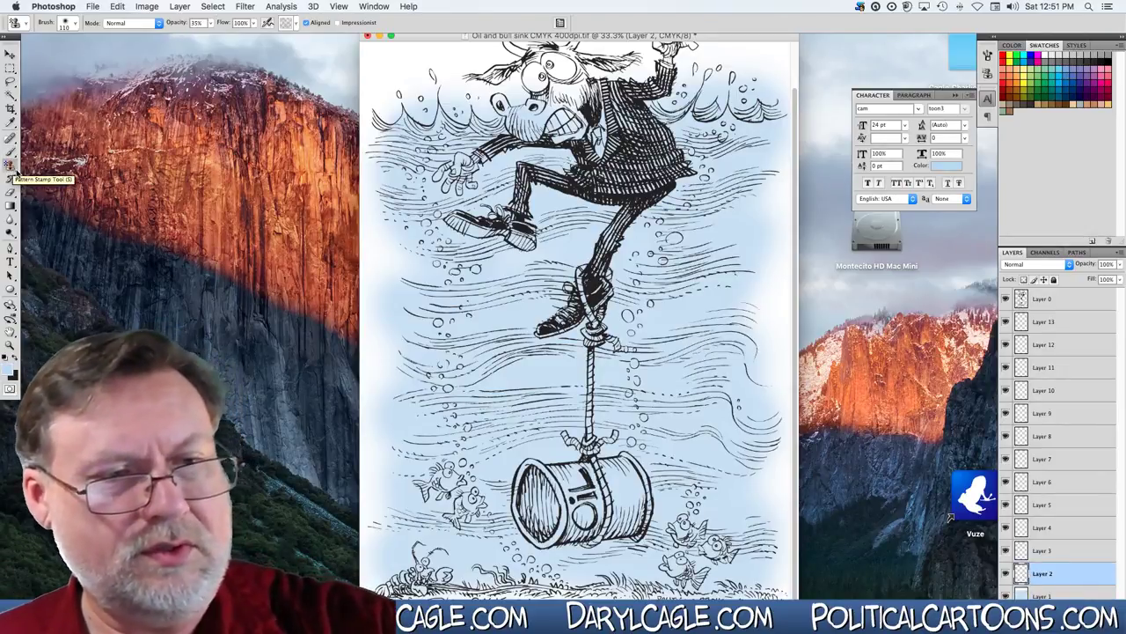
pyautogui.click(296, 25)
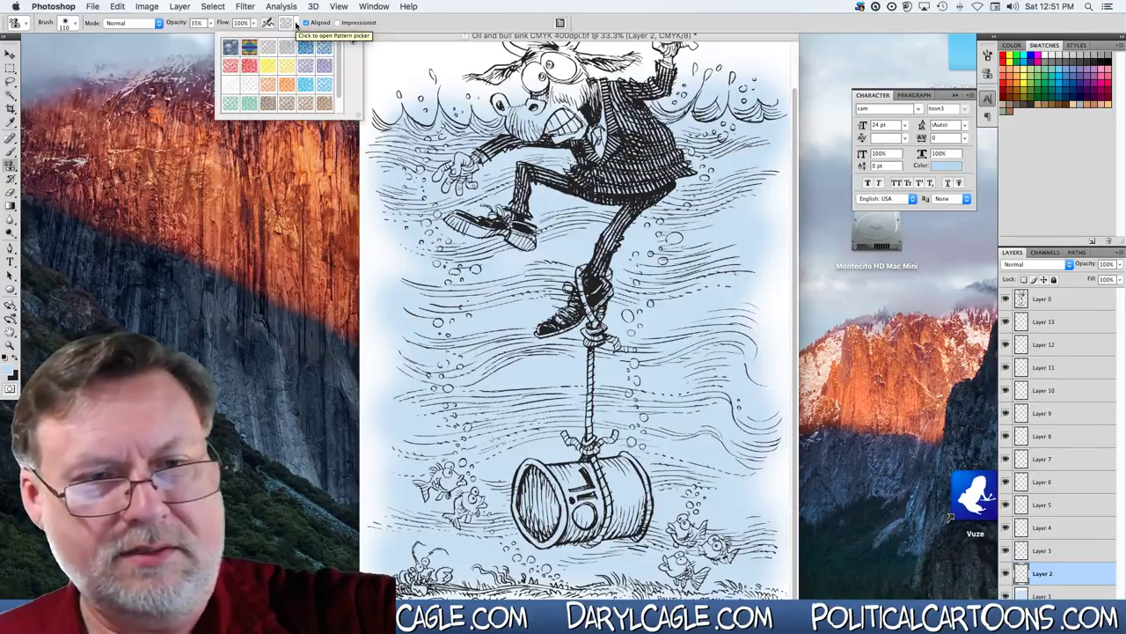
pyautogui.doubleClick(247, 89)
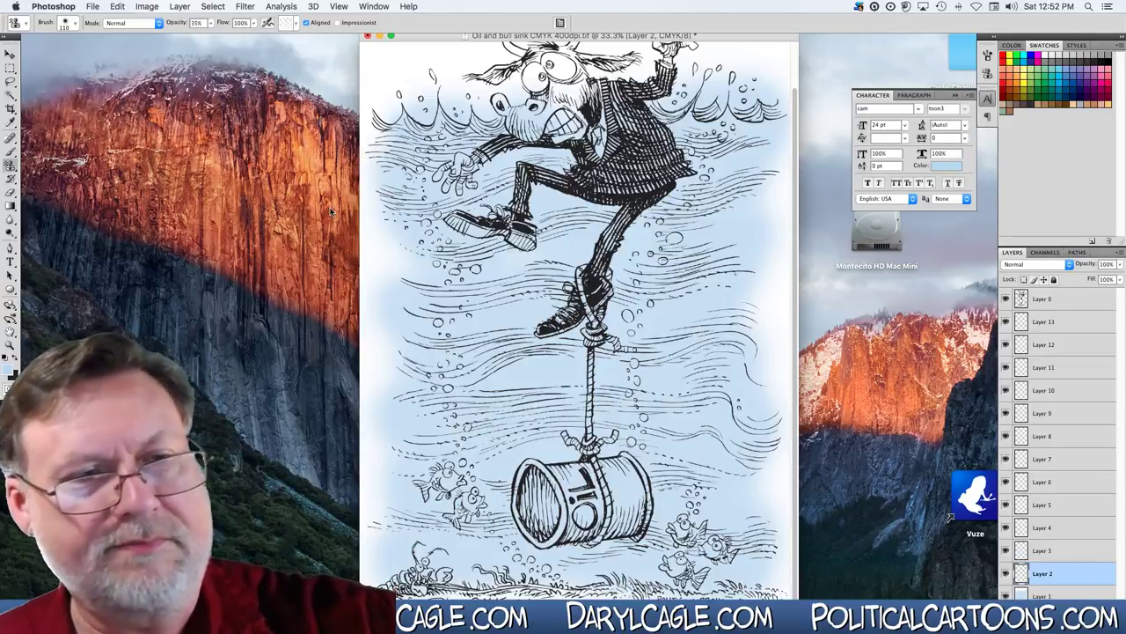
pyautogui.click(70, 25)
pyautogui.moveTo(75, 59); pyautogui.dragTo(86, 58)
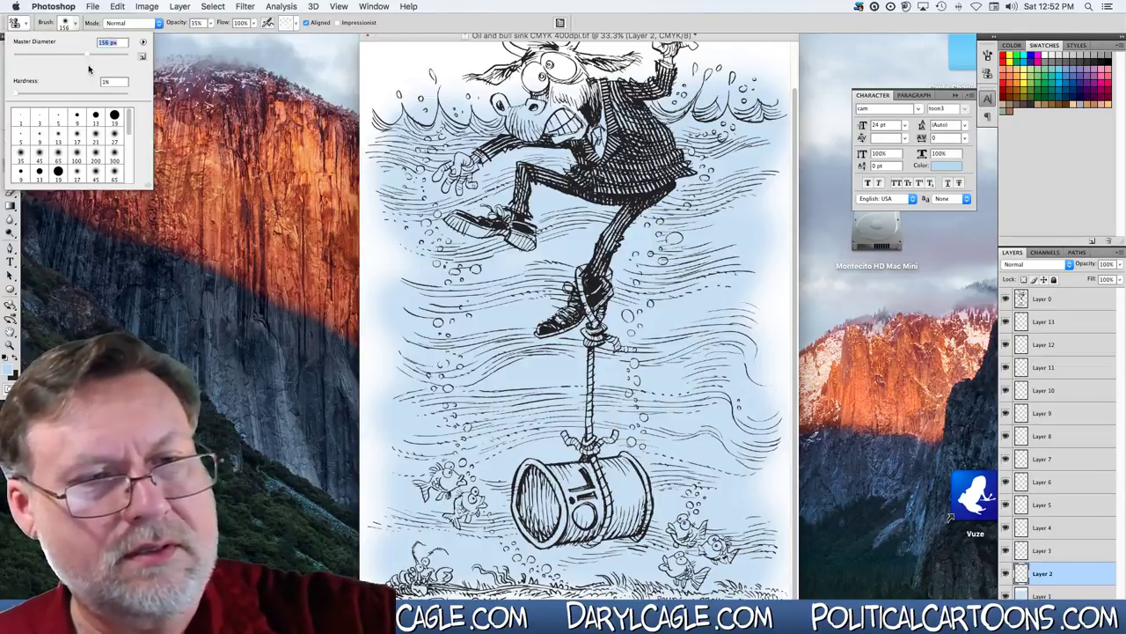
pyautogui.click(374, 134)
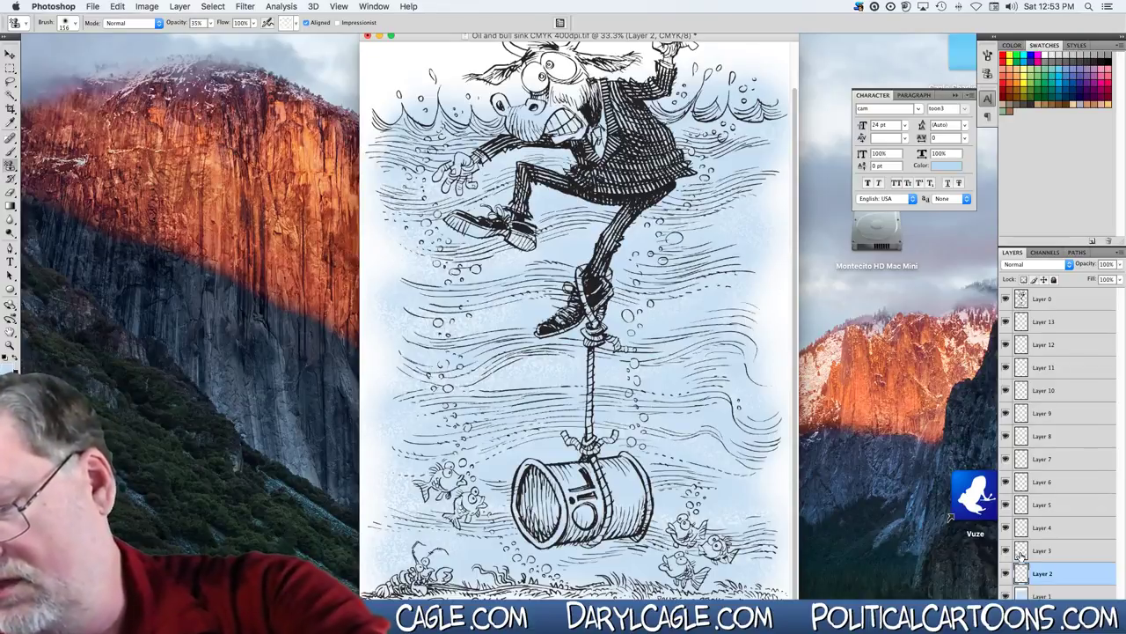
# Add a new layer directly above Layer 1 and set the foreground color to white.
pyautogui.click(1041, 596)
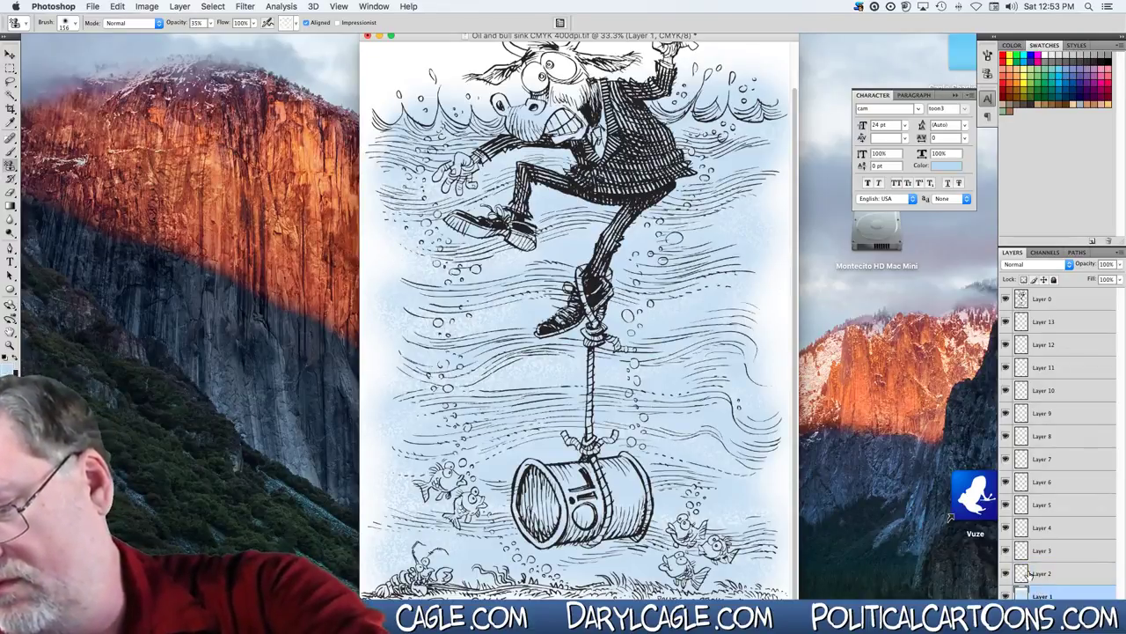
pyautogui.click(1122, 254)
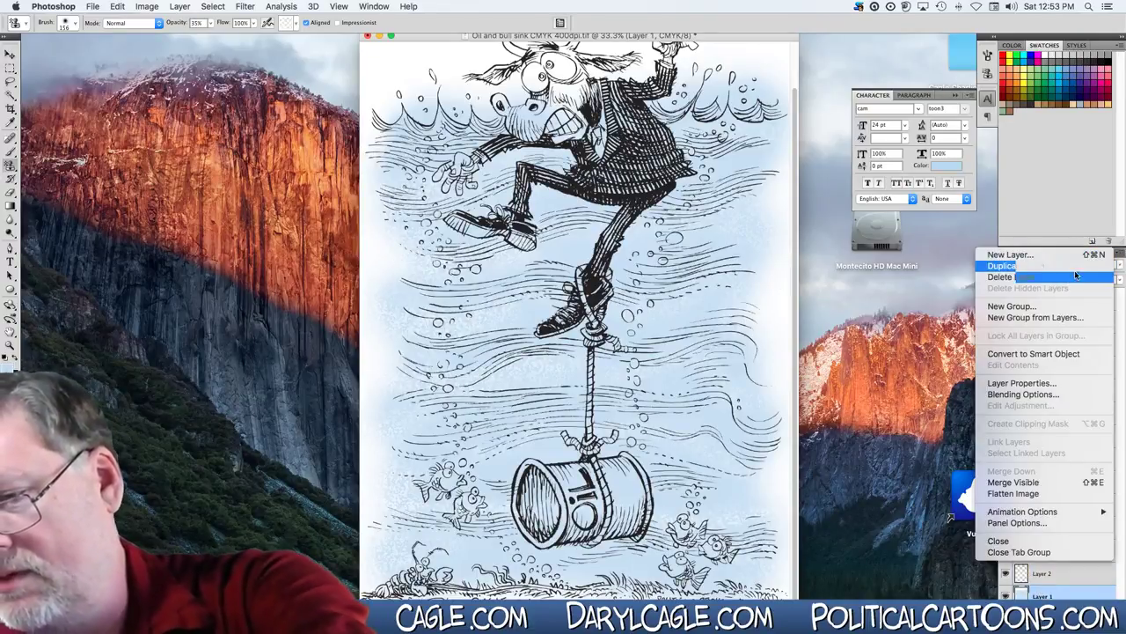
pyautogui.click(1005, 252)
pyautogui.click(669, 239)
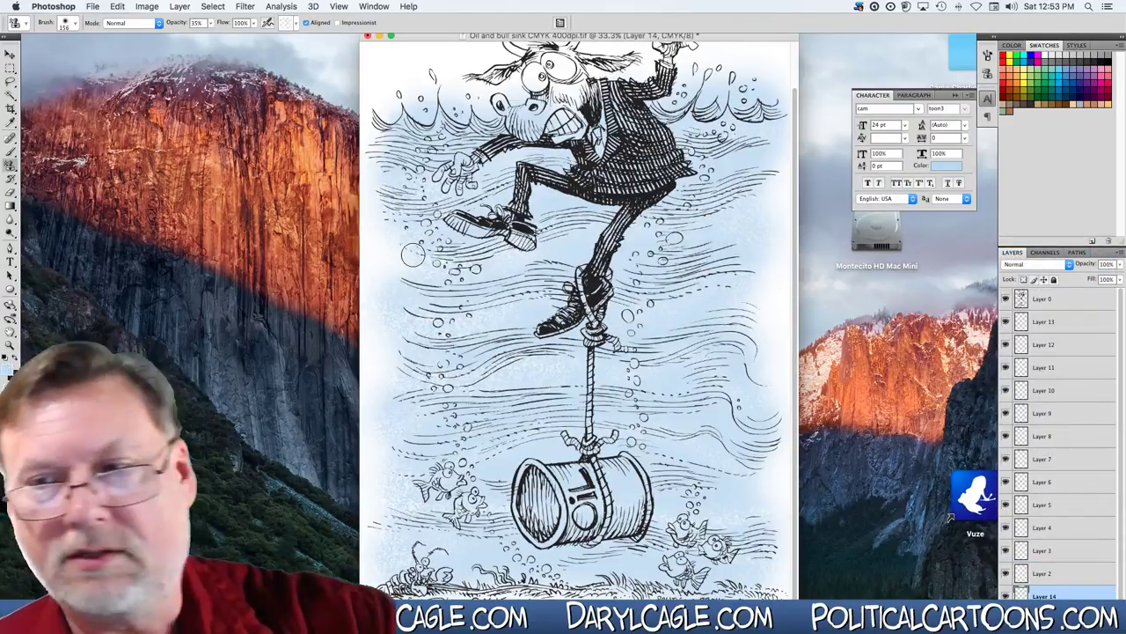
pyautogui.click(1040, 56)
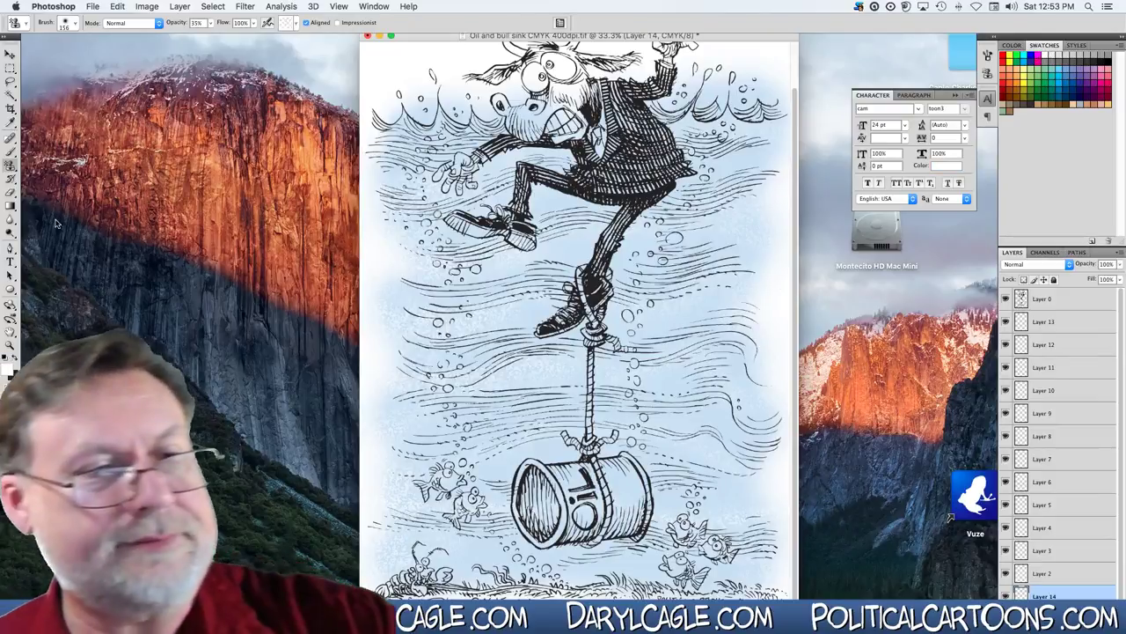
# Choose the Brush tool and give it 100% hardness and a master diameter of 46 px.
pyautogui.click(10, 151)
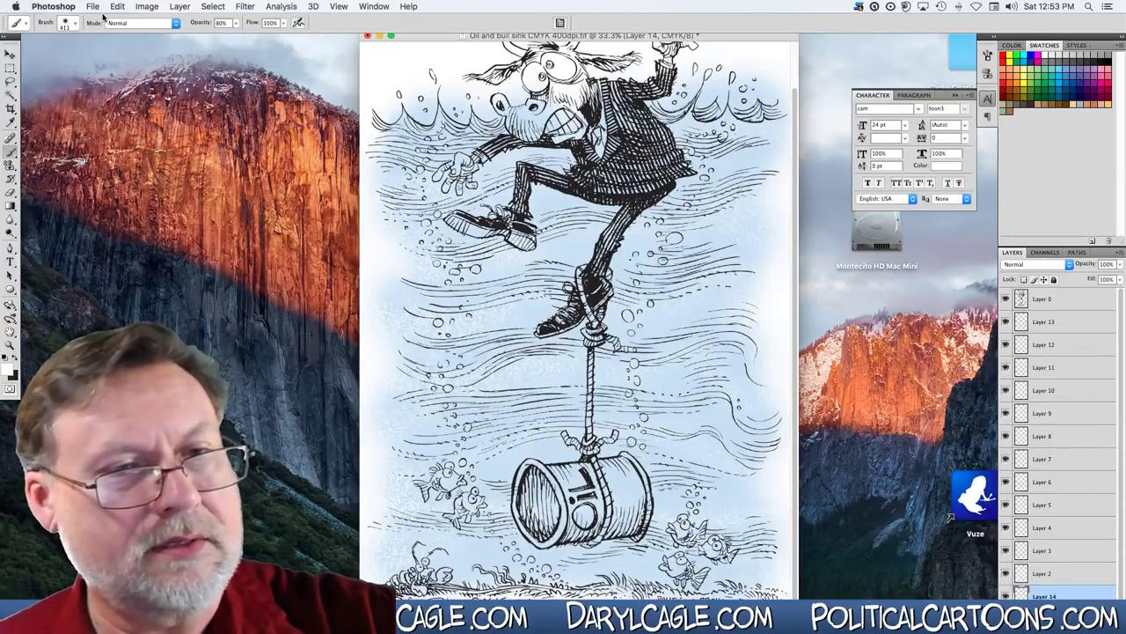
pyautogui.click(75, 27)
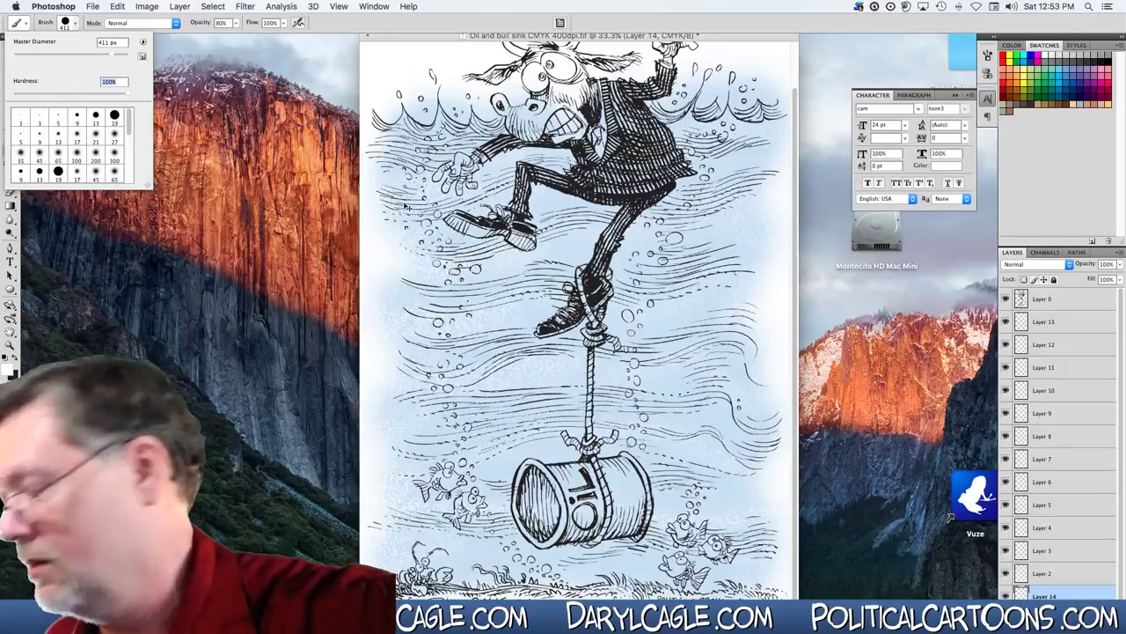
pyautogui.press('super+equal')
pyautogui.press('super+equal')
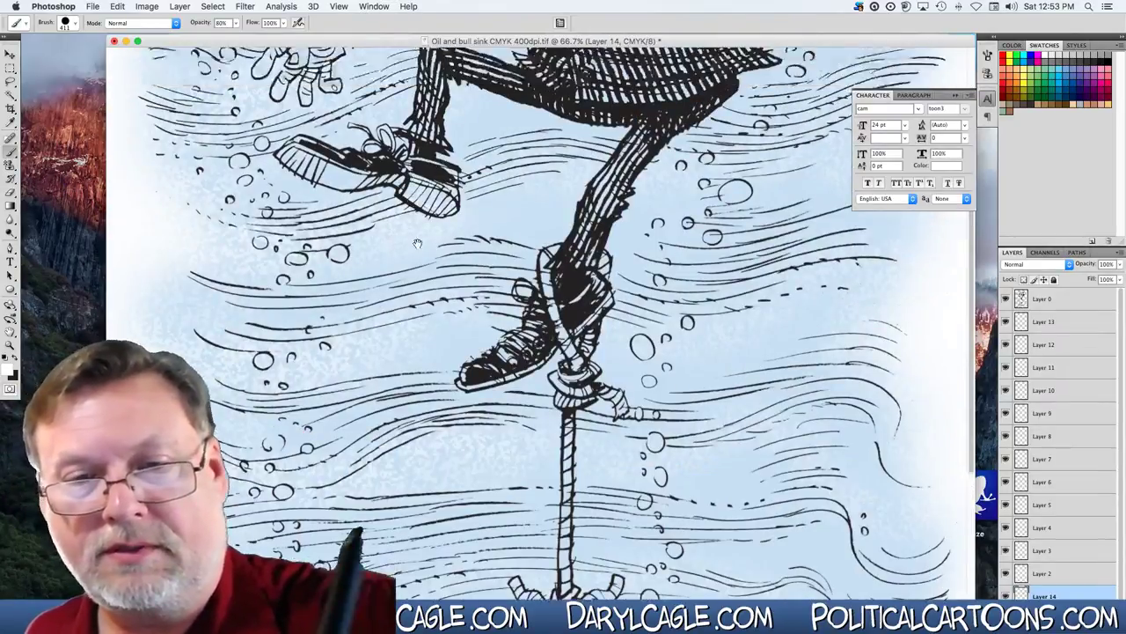
pyautogui.moveTo(418, 243); pyautogui.dragTo(418, 590)
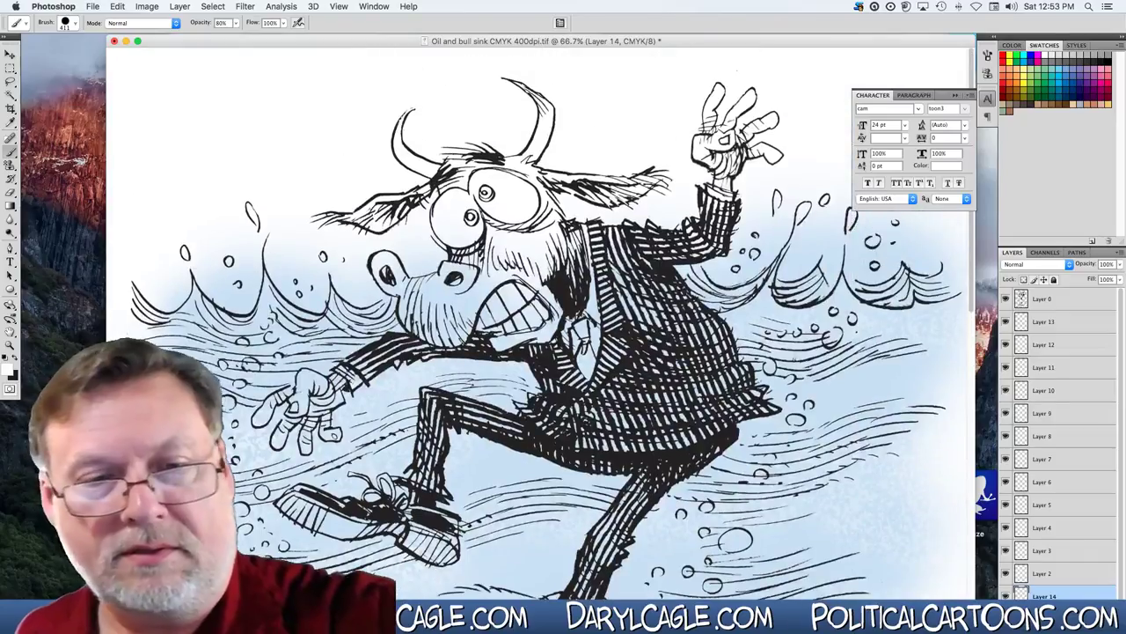
pyautogui.click(67, 24)
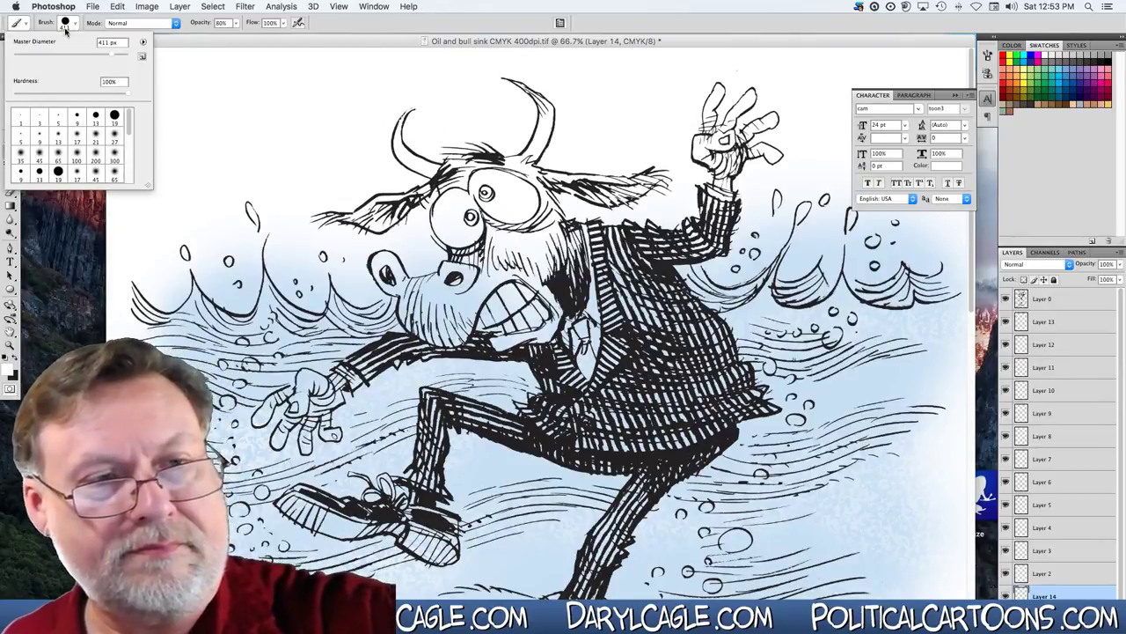
pyautogui.press('Return')
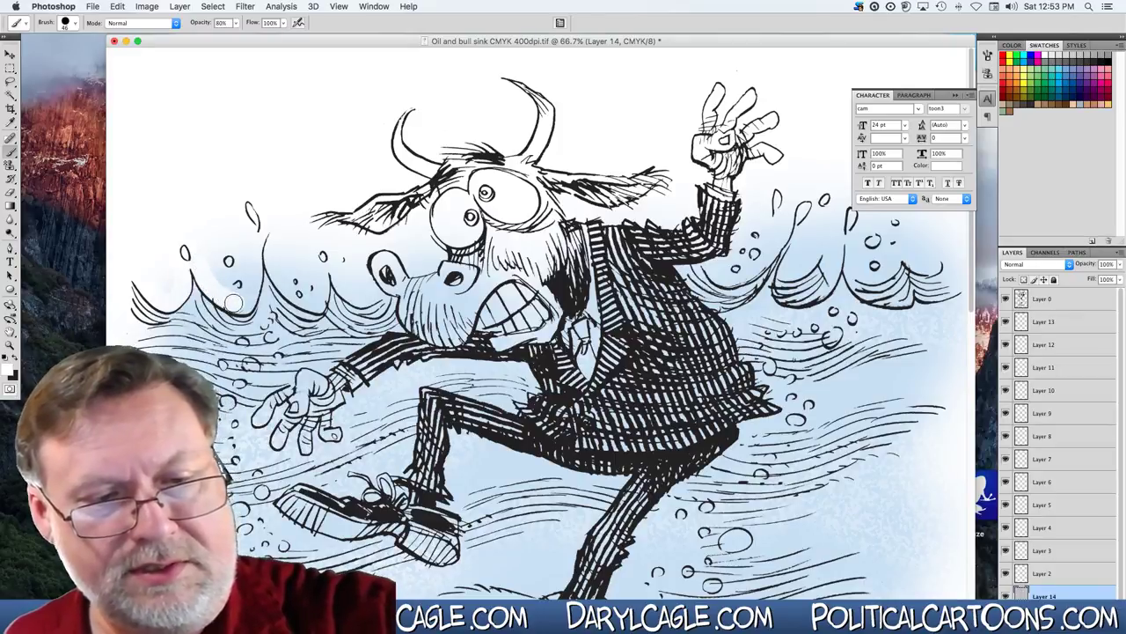
# Paint white over the blue above the wave crests and splashes and across the bull's face on the new layer.
pyautogui.moveTo(233, 303)
pyautogui.mouseDown()
pyautogui.moveTo(257, 255)
pyautogui.moveTo(238, 294)
pyautogui.moveTo(234, 259)
pyautogui.moveTo(222, 278)
pyautogui.moveTo(202, 225)
pyautogui.moveTo(212, 228)
pyautogui.moveTo(171, 228)
pyautogui.moveTo(154, 286)
pyautogui.moveTo(164, 291)
pyautogui.moveTo(252, 215)
pyautogui.moveTo(272, 264)
pyautogui.moveTo(310, 304)
pyautogui.moveTo(321, 292)
pyautogui.moveTo(311, 237)
pyautogui.moveTo(297, 268)
pyautogui.moveTo(282, 242)
pyautogui.moveTo(284, 263)
pyautogui.moveTo(341, 250)
pyautogui.moveTo(346, 288)
pyautogui.moveTo(375, 292)
pyautogui.moveTo(342, 271)
pyautogui.mouseUp()
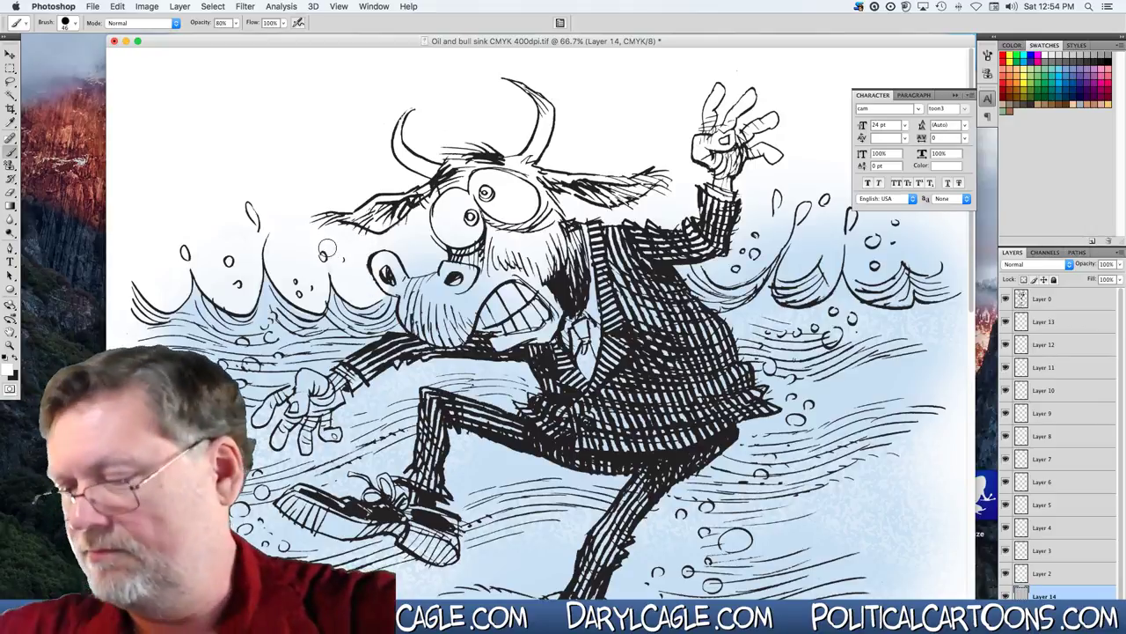
pyautogui.rightClick(328, 247)
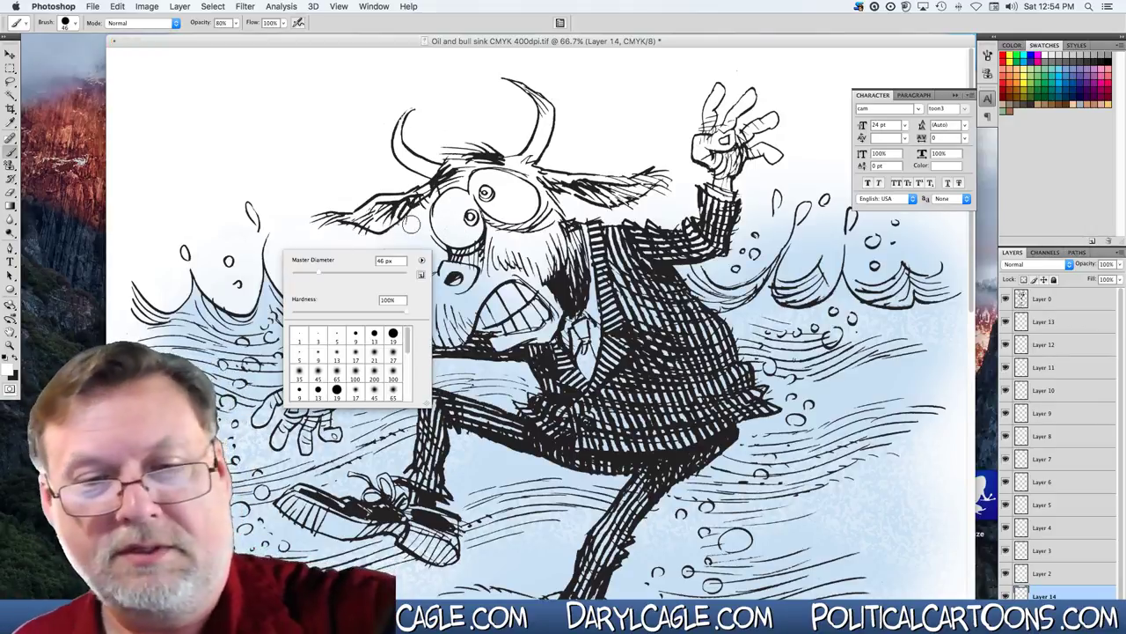
pyautogui.click(411, 225)
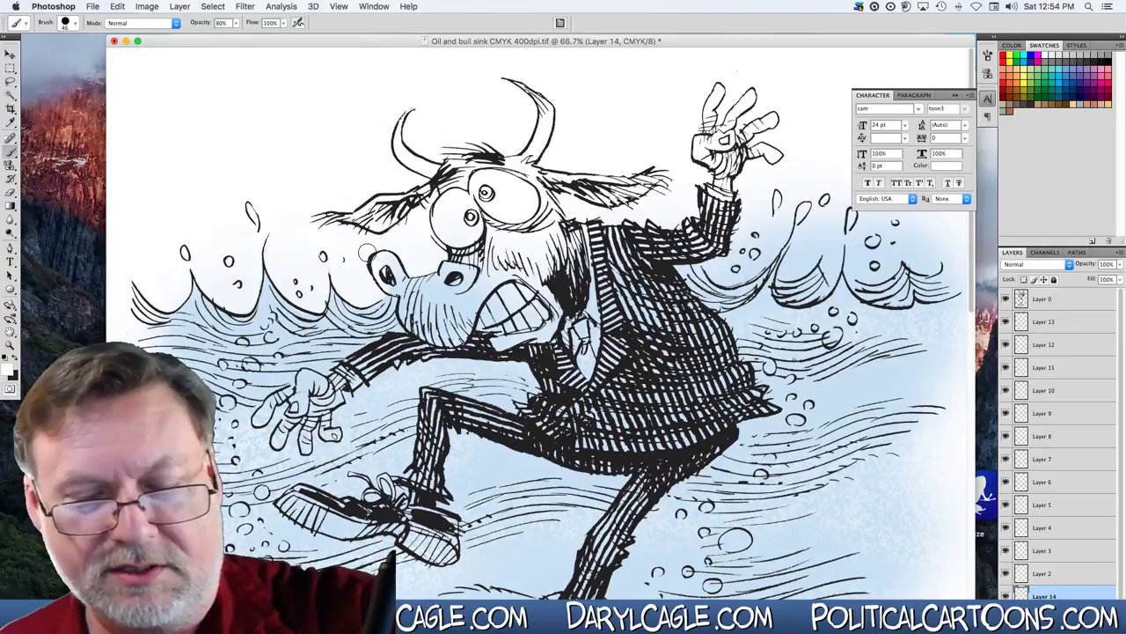
pyautogui.moveTo(394, 272)
pyautogui.mouseDown()
pyautogui.moveTo(405, 288)
pyautogui.moveTo(461, 270)
pyautogui.moveTo(482, 280)
pyautogui.moveTo(459, 333)
pyautogui.moveTo(422, 328)
pyautogui.moveTo(412, 306)
pyautogui.moveTo(435, 299)
pyautogui.moveTo(444, 314)
pyautogui.moveTo(511, 324)
pyautogui.moveTo(504, 339)
pyautogui.moveTo(557, 314)
pyautogui.moveTo(590, 374)
pyautogui.moveTo(587, 264)
pyautogui.moveTo(497, 258)
pyautogui.mouseUp()
pyautogui.moveTo(734, 264)
pyautogui.mouseDown()
pyautogui.moveTo(712, 269)
pyautogui.moveTo(753, 266)
pyautogui.moveTo(774, 245)
pyautogui.moveTo(794, 177)
pyautogui.moveTo(759, 255)
pyautogui.moveTo(747, 211)
pyautogui.mouseUp()
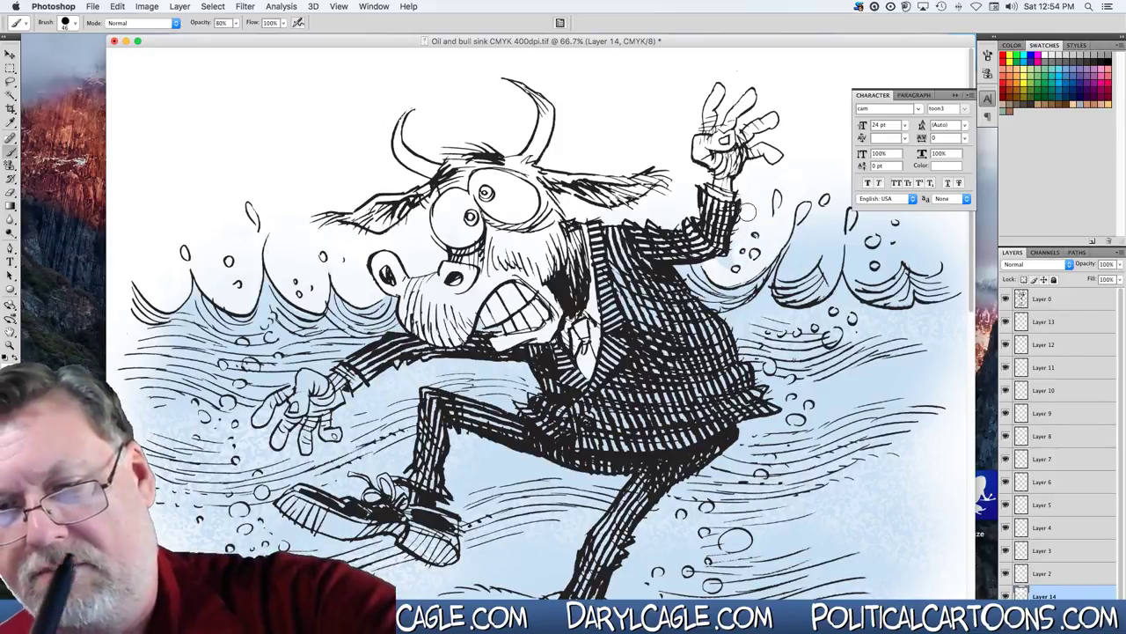
pyautogui.moveTo(604, 41); pyautogui.dragTo(435, 49)
pyautogui.moveTo(648, 183)
pyautogui.mouseDown()
pyautogui.moveTo(654, 218)
pyautogui.moveTo(617, 278)
pyautogui.moveTo(658, 249)
pyautogui.moveTo(666, 291)
pyautogui.moveTo(669, 210)
pyautogui.moveTo(659, 223)
pyautogui.moveTo(687, 231)
pyautogui.moveTo(682, 268)
pyautogui.moveTo(697, 281)
pyautogui.moveTo(721, 274)
pyautogui.moveTo(731, 236)
pyautogui.moveTo(720, 214)
pyautogui.moveTo(693, 230)
pyautogui.moveTo(733, 215)
pyautogui.moveTo(742, 263)
pyautogui.moveTo(766, 271)
pyautogui.moveTo(783, 228)
pyautogui.moveTo(782, 255)
pyautogui.moveTo(750, 246)
pyautogui.mouseUp()
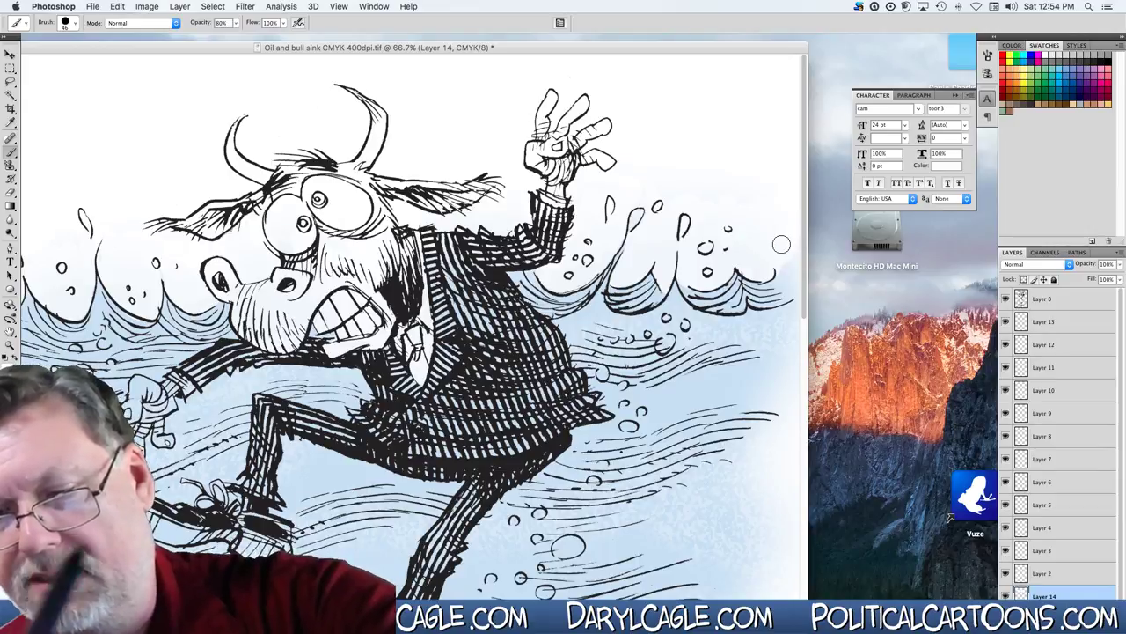
# Stamp the white speckled pattern over Layer 2's water with the Pattern Stamp tool, from beside the bull down past the barrel to the seabed.
pyautogui.click(11, 165)
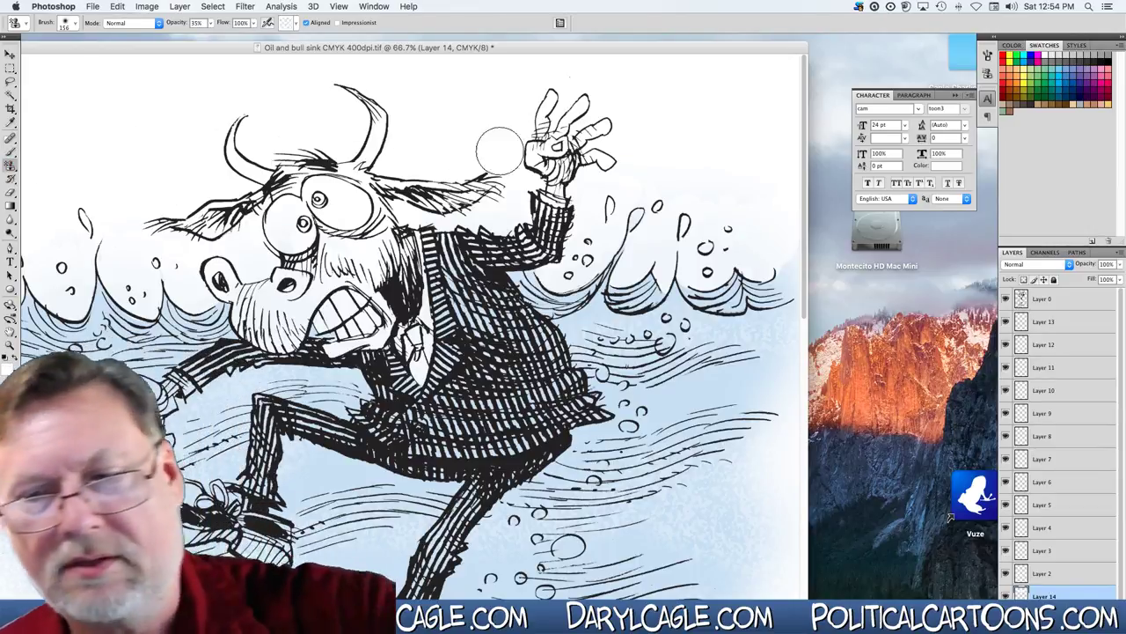
pyautogui.hotkey('alt', ']')
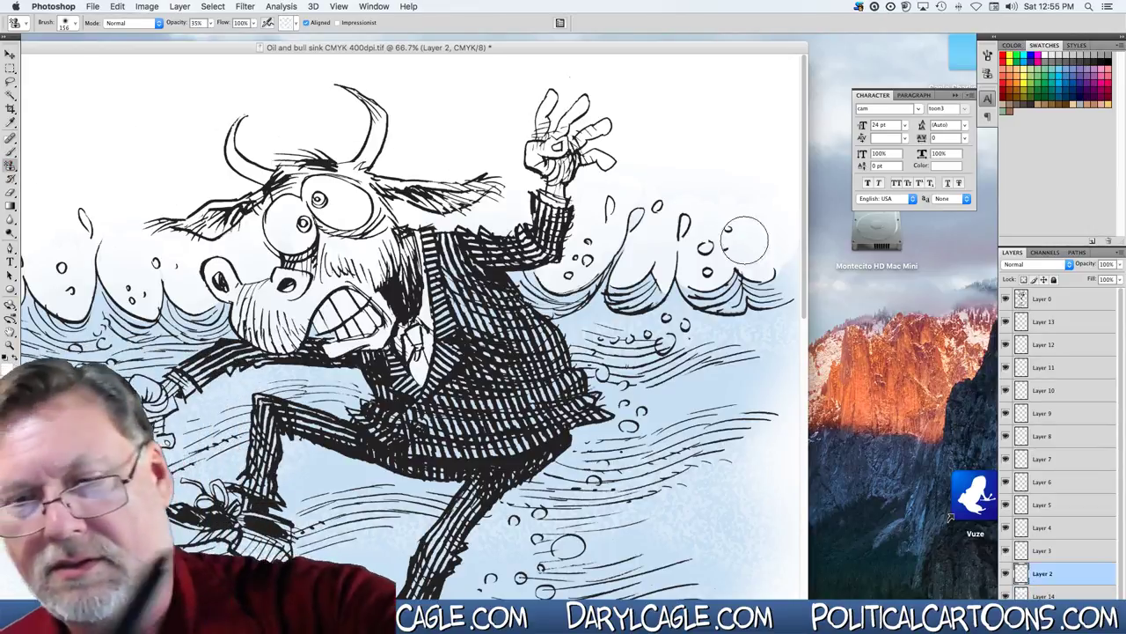
pyautogui.moveTo(746, 238)
pyautogui.mouseDown()
pyautogui.moveTo(772, 251)
pyautogui.moveTo(781, 242)
pyautogui.moveTo(775, 327)
pyautogui.moveTo(755, 314)
pyautogui.moveTo(786, 265)
pyautogui.moveTo(796, 294)
pyautogui.moveTo(717, 350)
pyautogui.mouseUp()
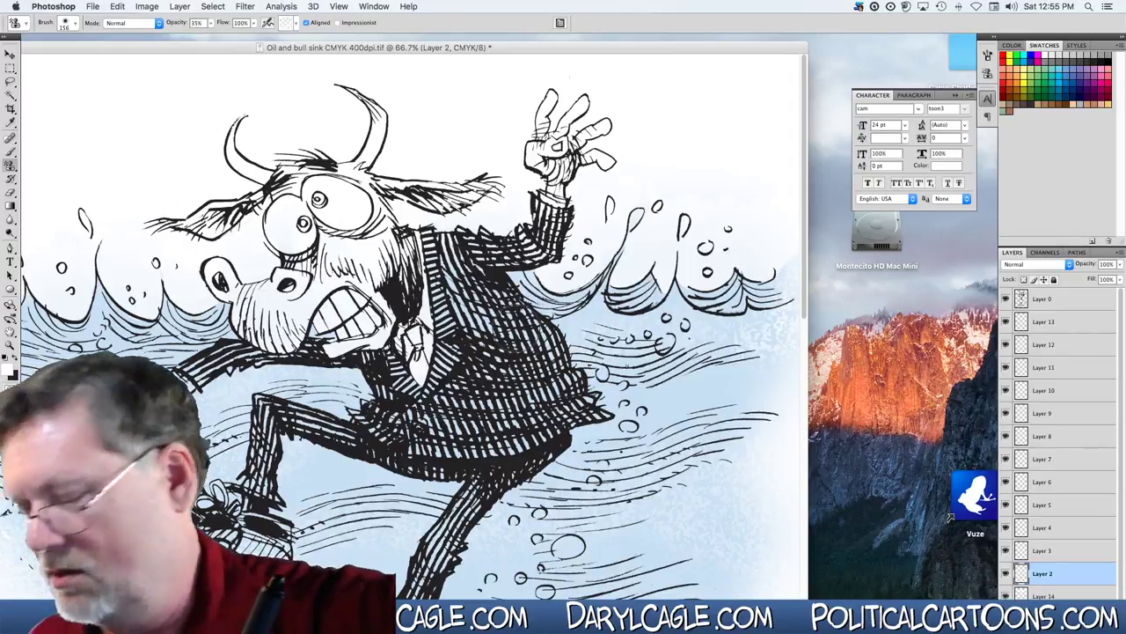
pyautogui.scroll(-3, 795, 205)
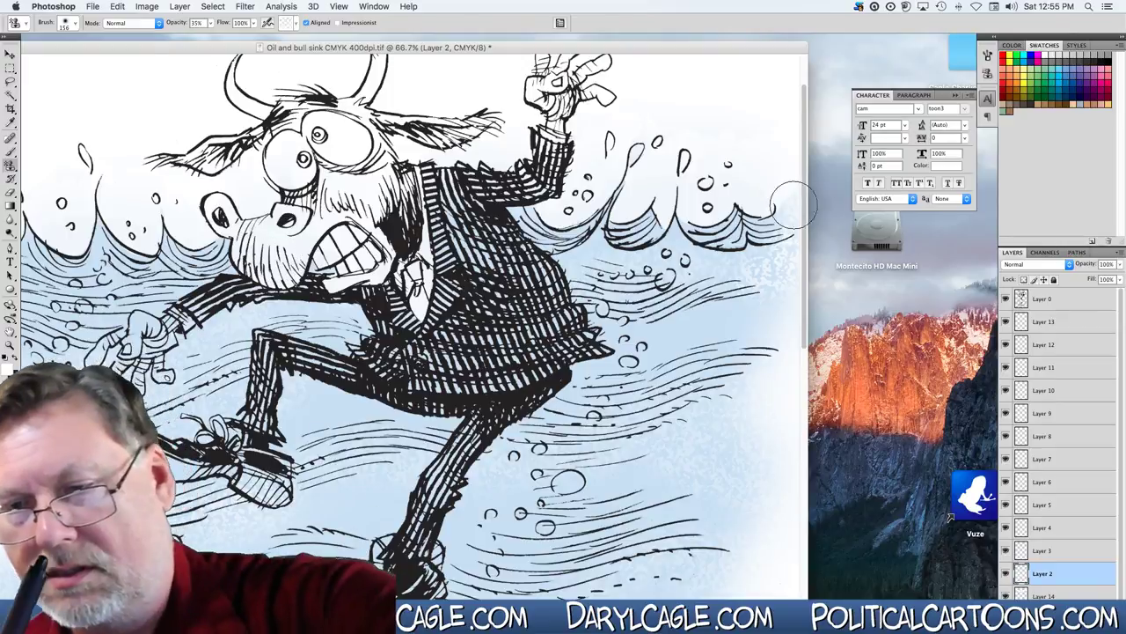
pyautogui.scroll(-6, 792, 211)
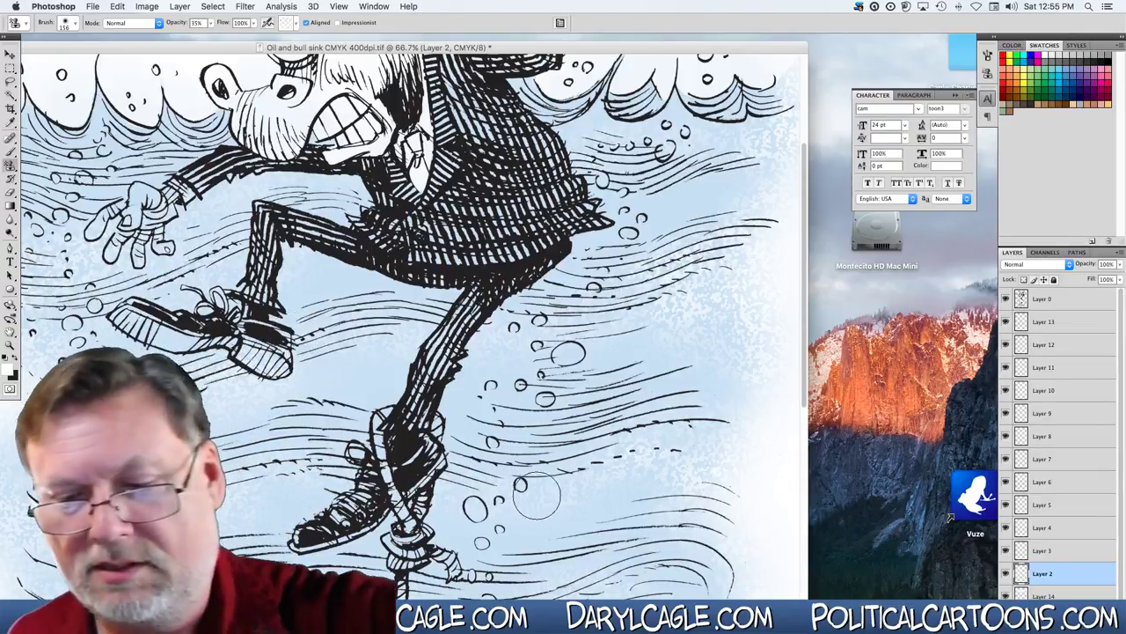
pyautogui.moveTo(472, 458); pyautogui.dragTo(460, 248)
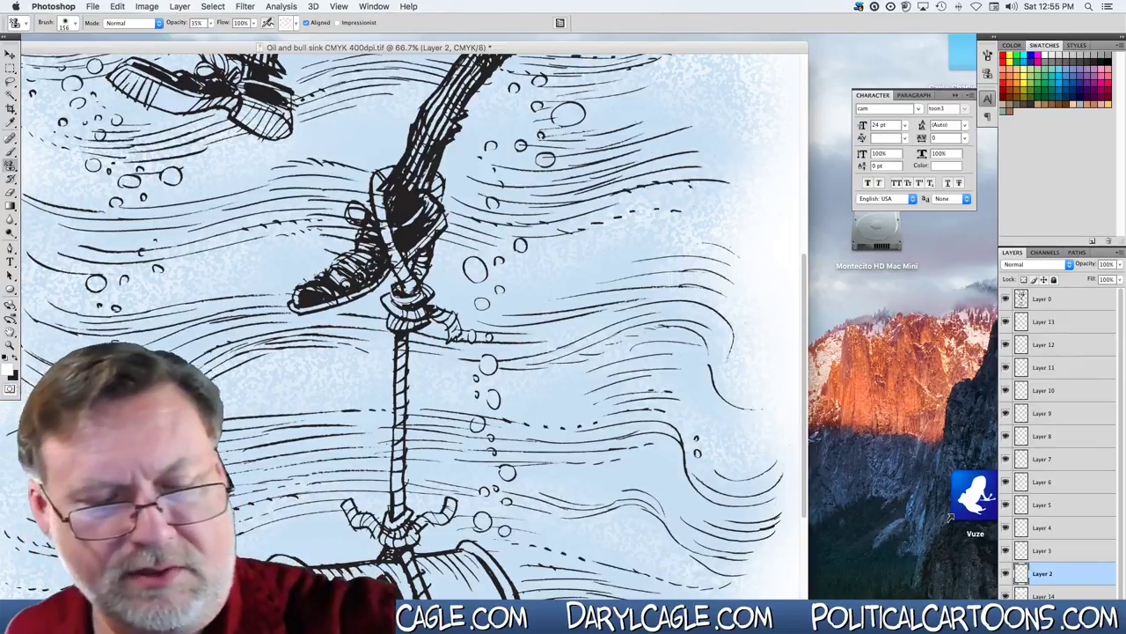
pyautogui.scroll(-5, 414, 326)
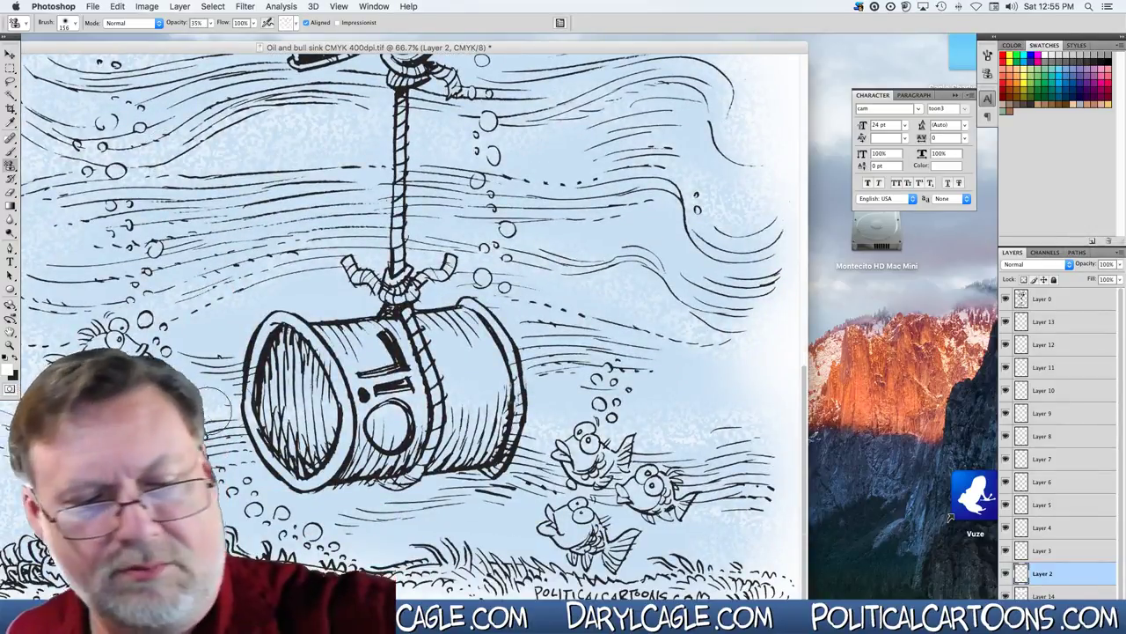
pyautogui.scroll(1, 433, 427)
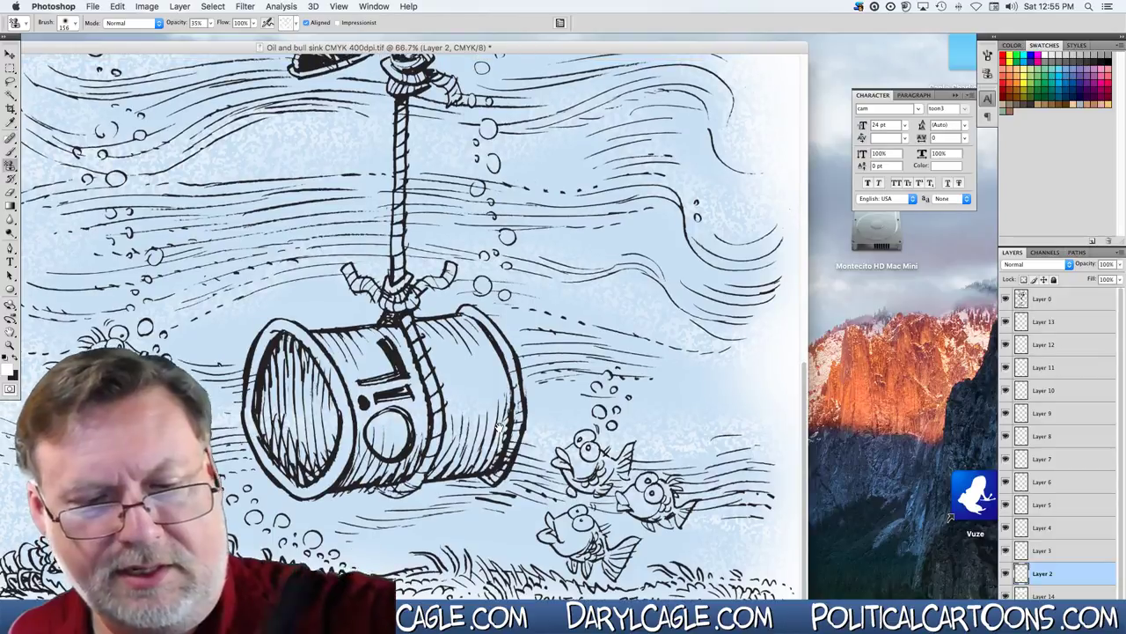
# Extend the white speckled texture on Layer 2 along the water's left edge, from the seabed up to the waves.
pyautogui.moveTo(86, 49); pyautogui.dragTo(302, 49)
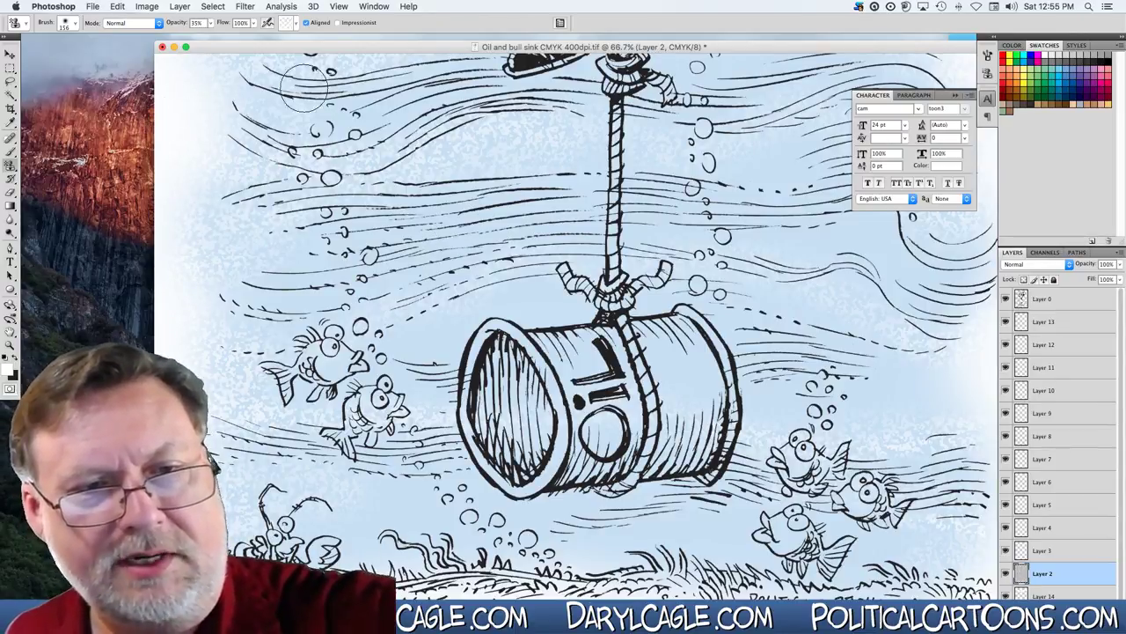
pyautogui.moveTo(201, 153); pyautogui.dragTo(191, 263)
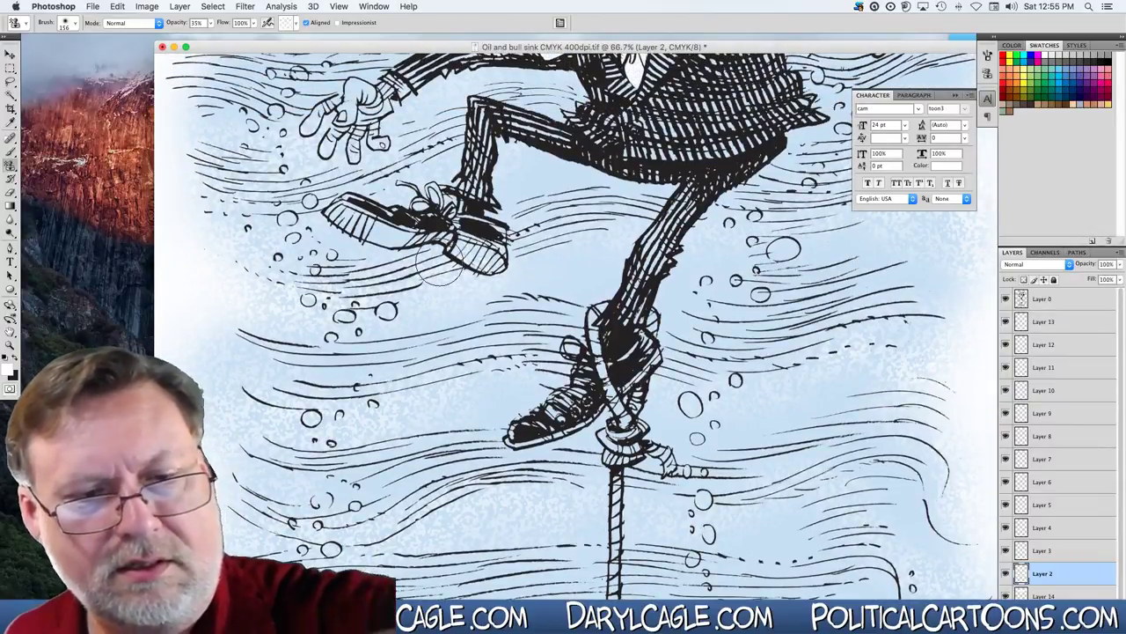
pyautogui.moveTo(182, 219); pyautogui.dragTo(184, 465)
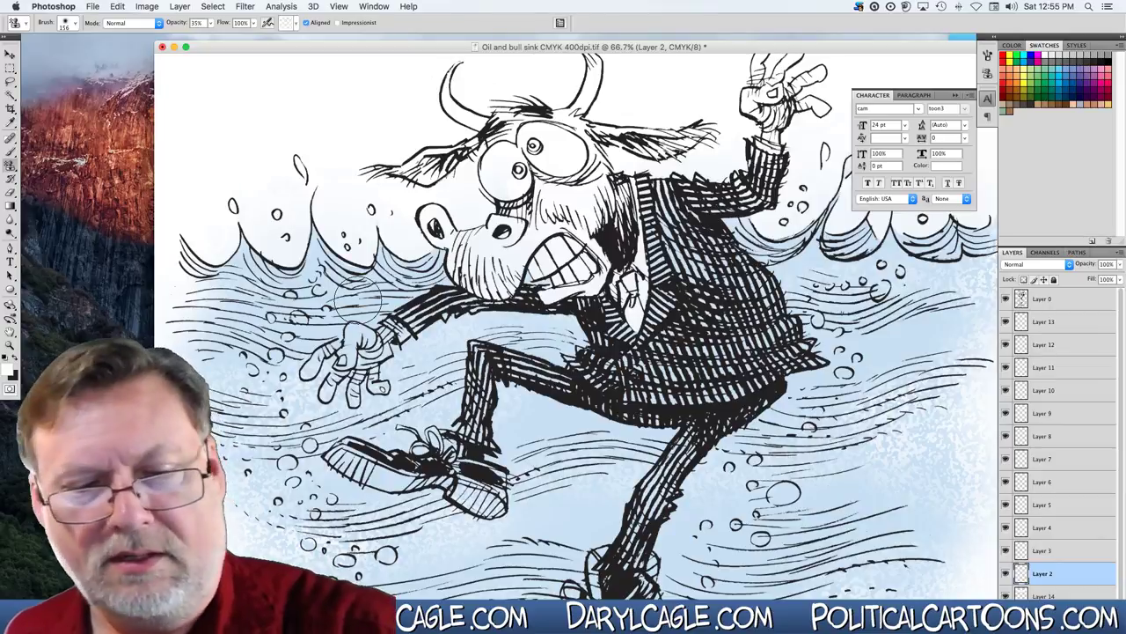
pyautogui.scroll(-6, 242, 429)
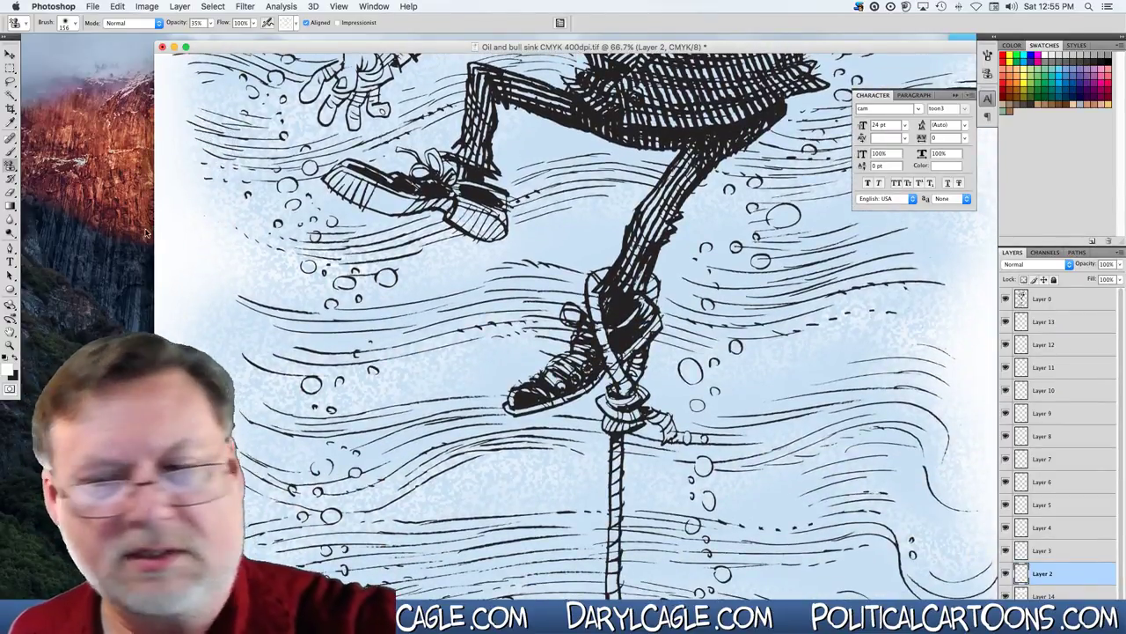
# Stamp a light blue speckled pattern at 19% opacity on Layer 3 over the water around the bull's body and legs.
pyautogui.click(1038, 552)
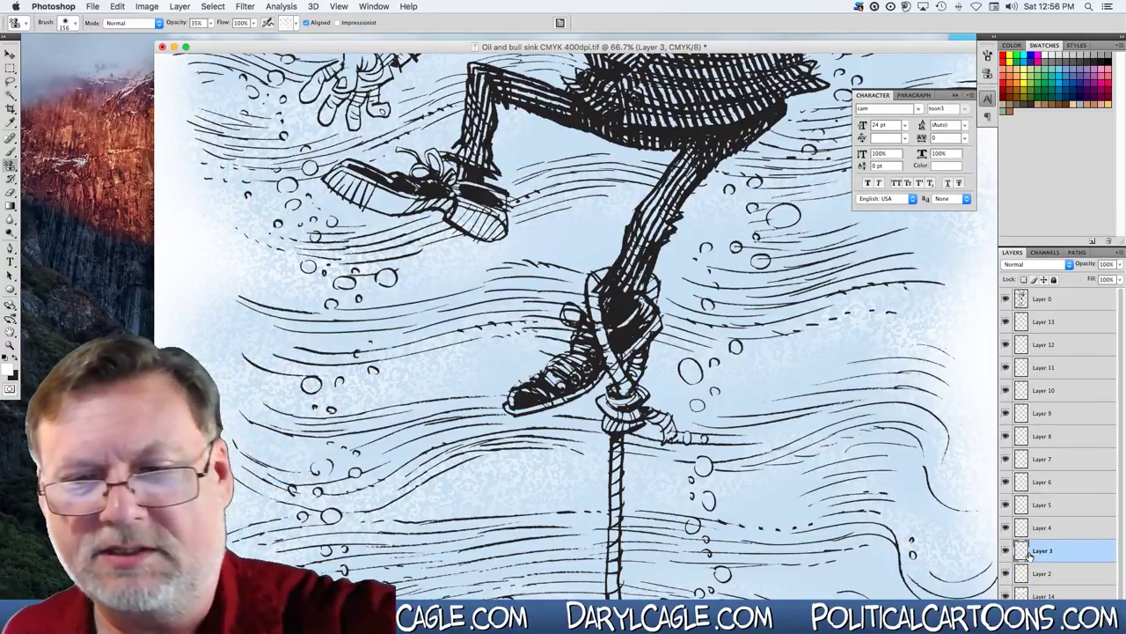
pyautogui.scroll(10, 251, 484)
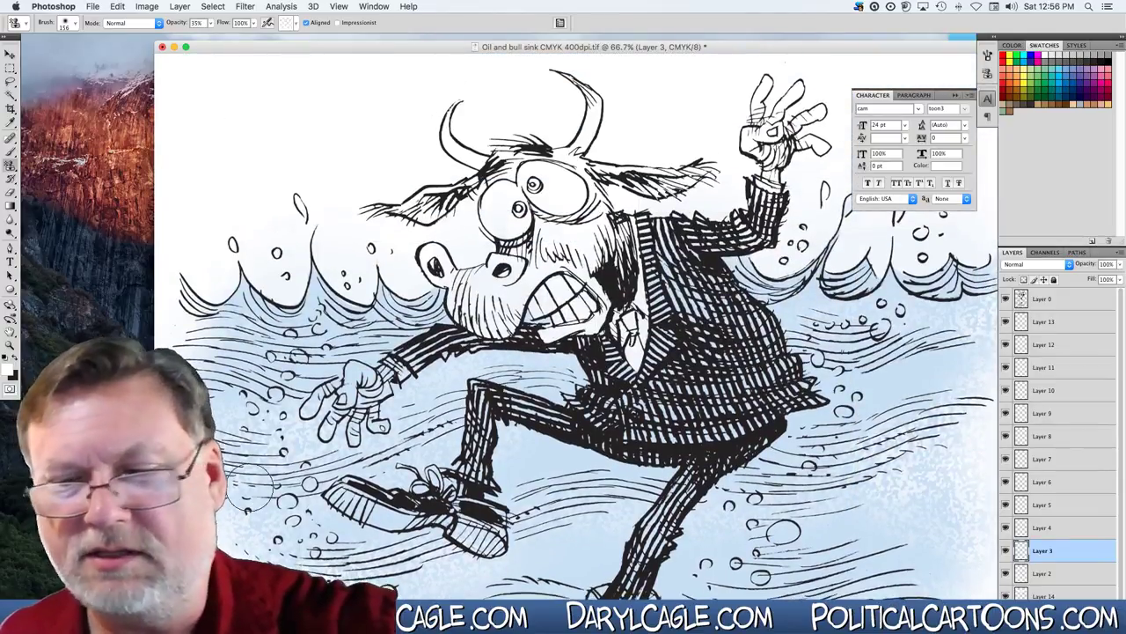
pyautogui.click(287, 23)
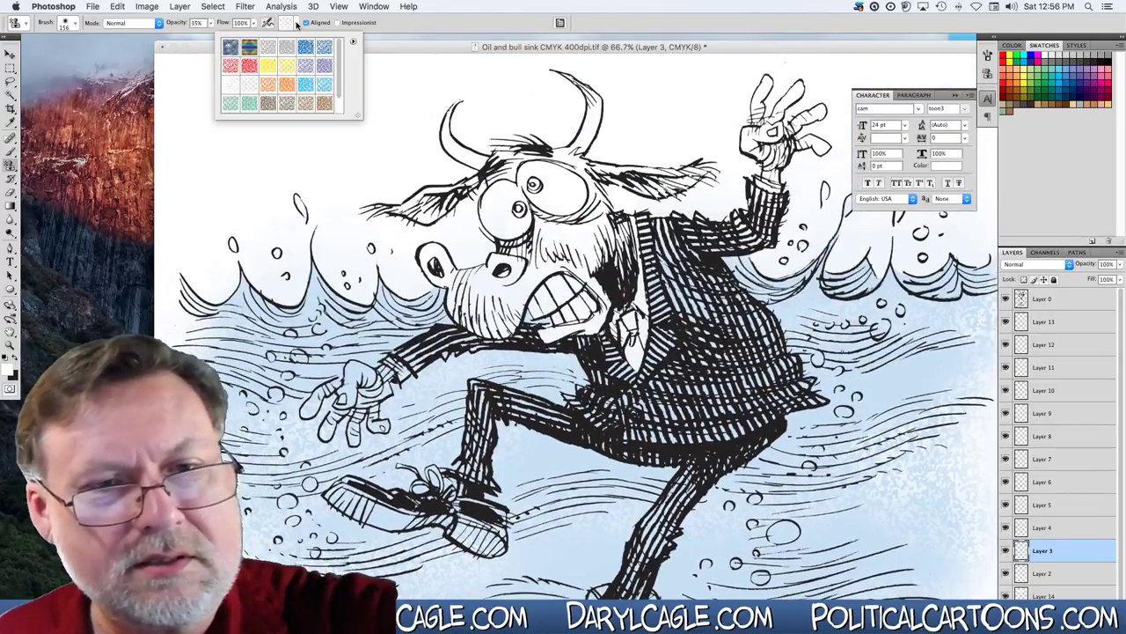
pyautogui.doubleClick(324, 84)
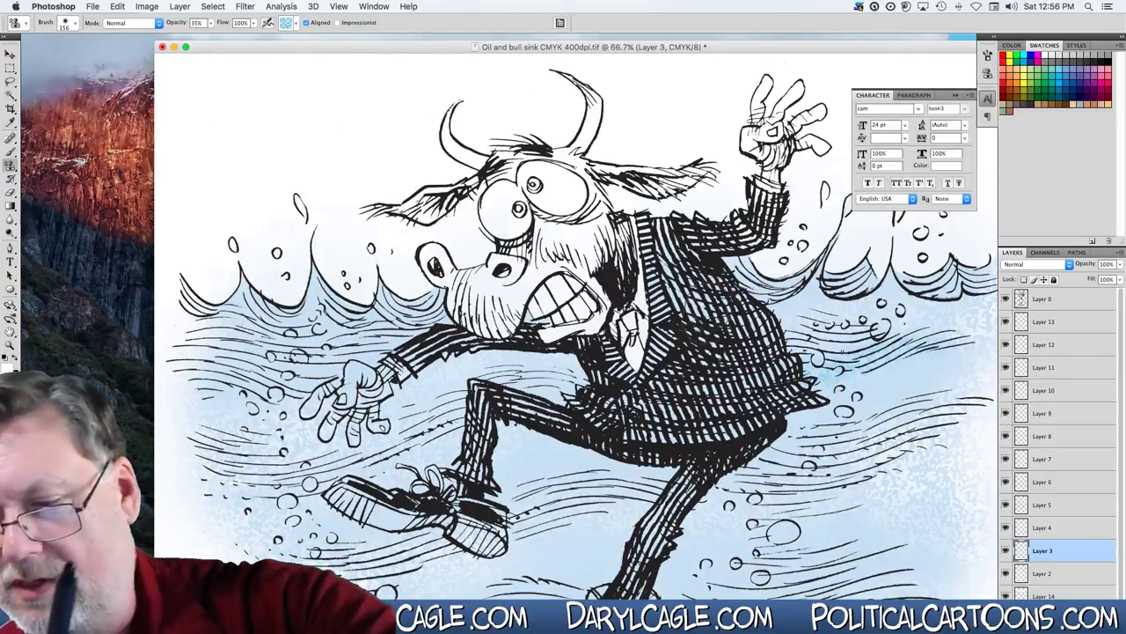
pyautogui.click(210, 23)
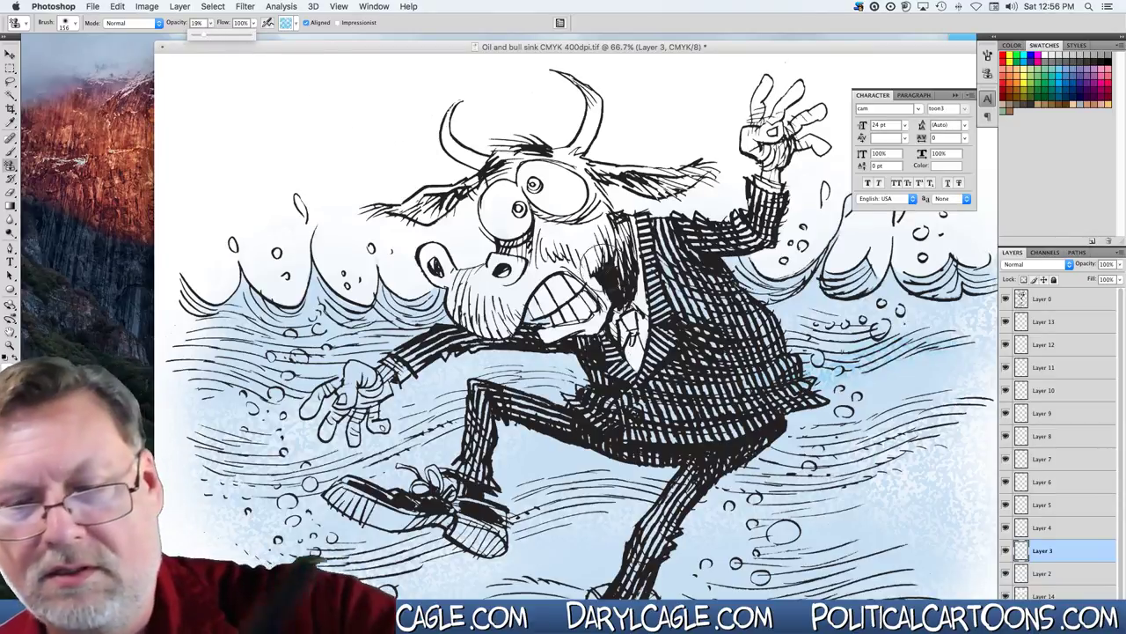
pyautogui.click(550, 378)
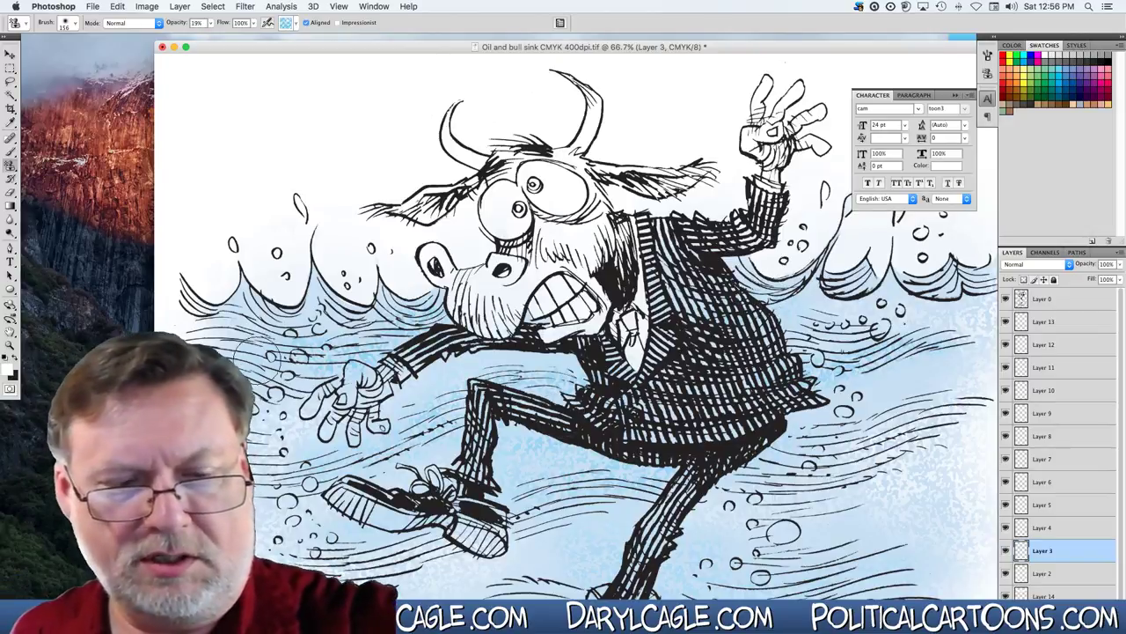
# Continue the light blue speckled texture on Layer 3 down around the rope, barrel and fish to the seabed.
pyautogui.scroll(-5, 247, 352)
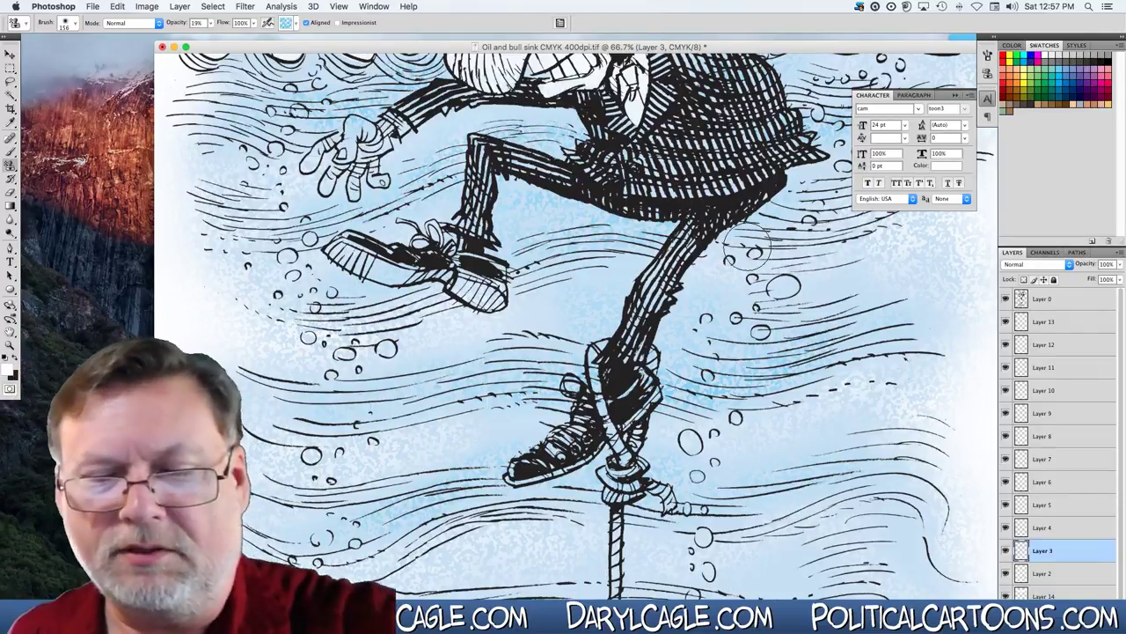
pyautogui.scroll(-5, 382, 480)
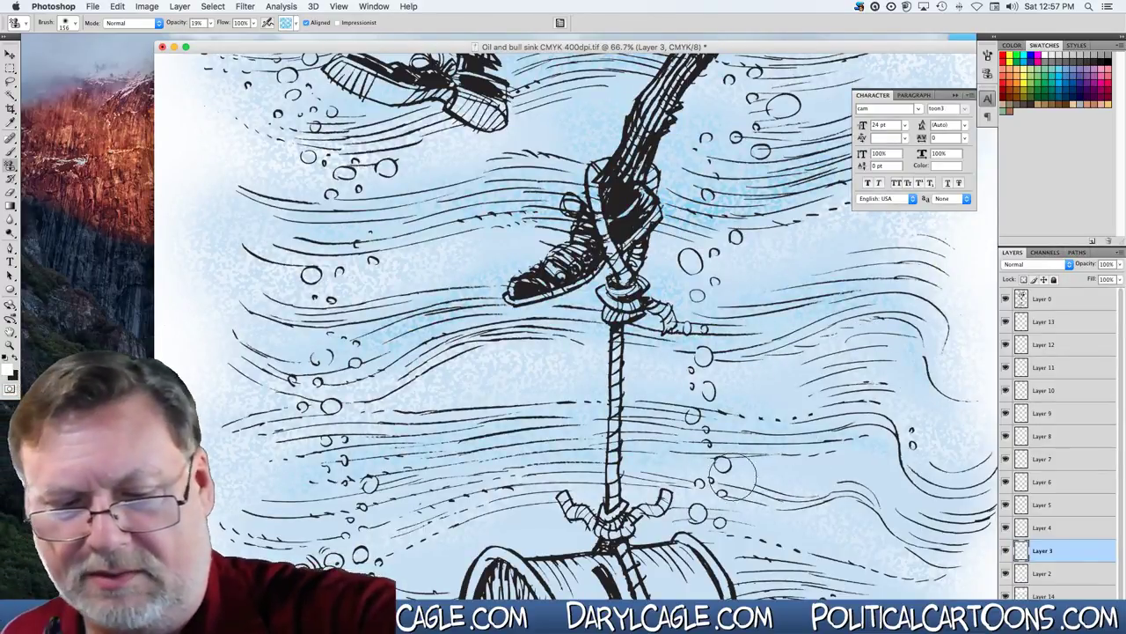
pyautogui.scroll(-5, 431, 463)
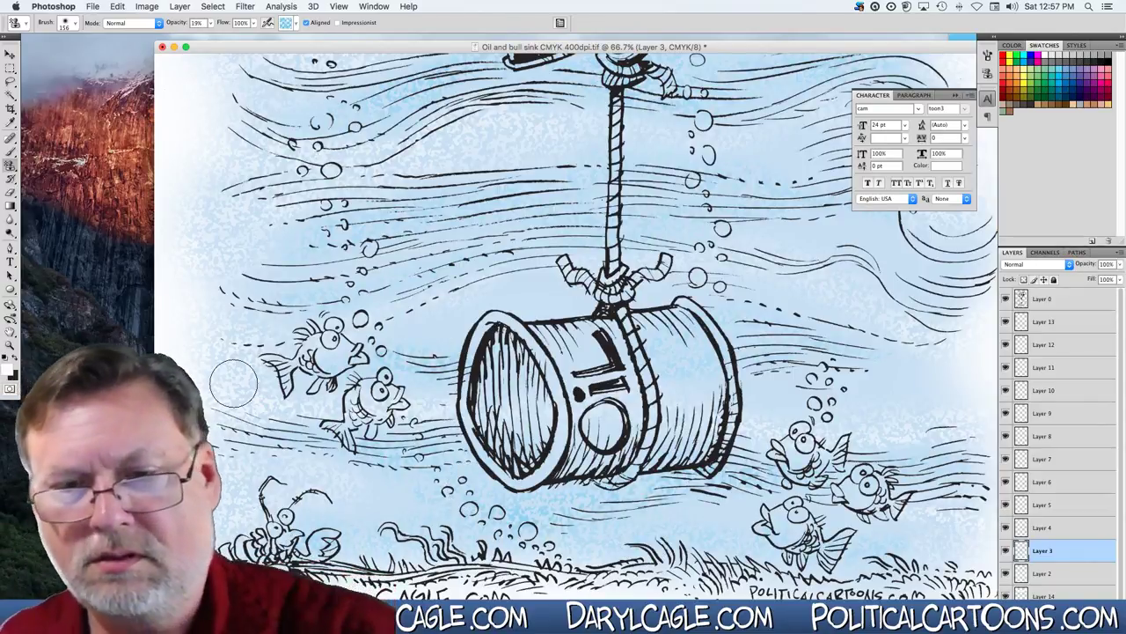
pyautogui.scroll(5, 343, 249)
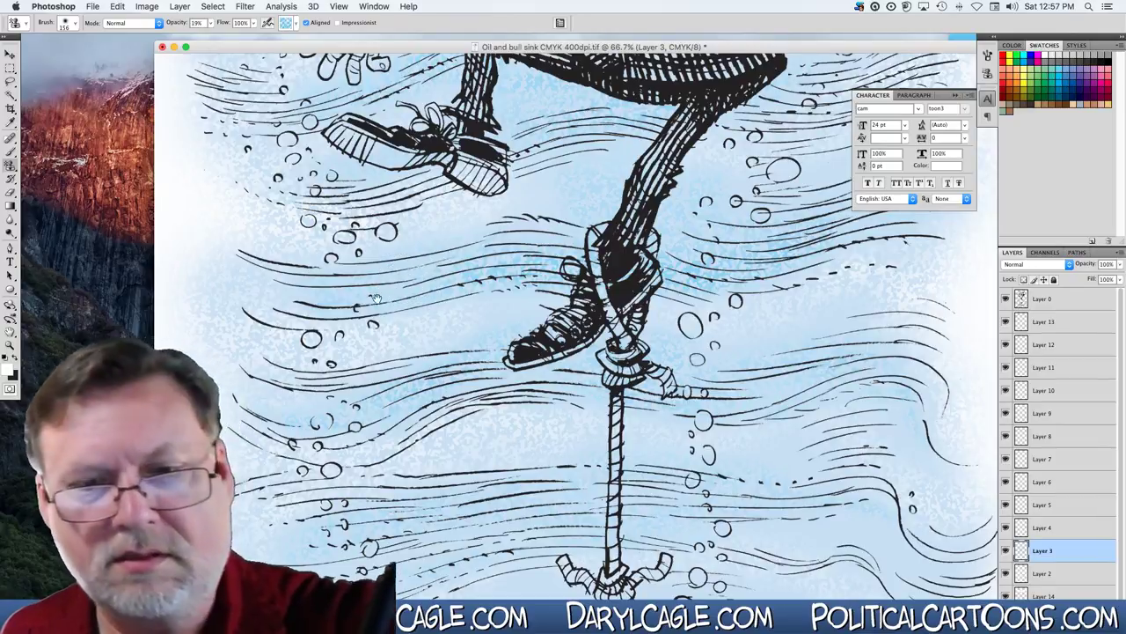
pyautogui.moveTo(377, 299); pyautogui.dragTo(390, 453)
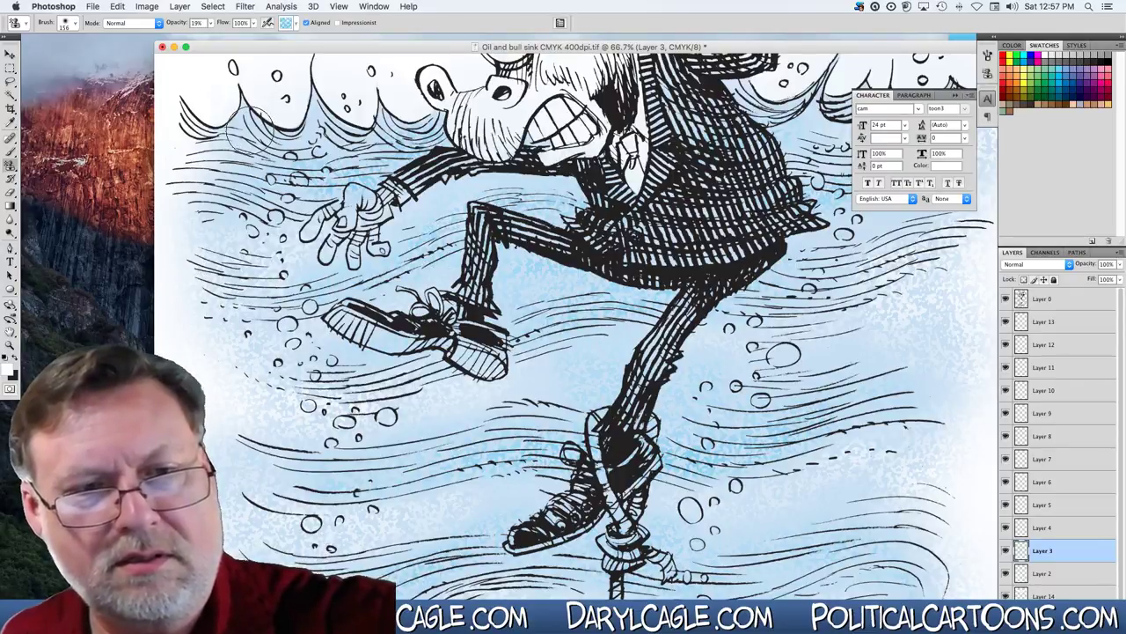
# Reduce the pattern stamp brush to 49 px and stamp light blue texture into the wave crests on both sides of the bull.
pyautogui.click(75, 24)
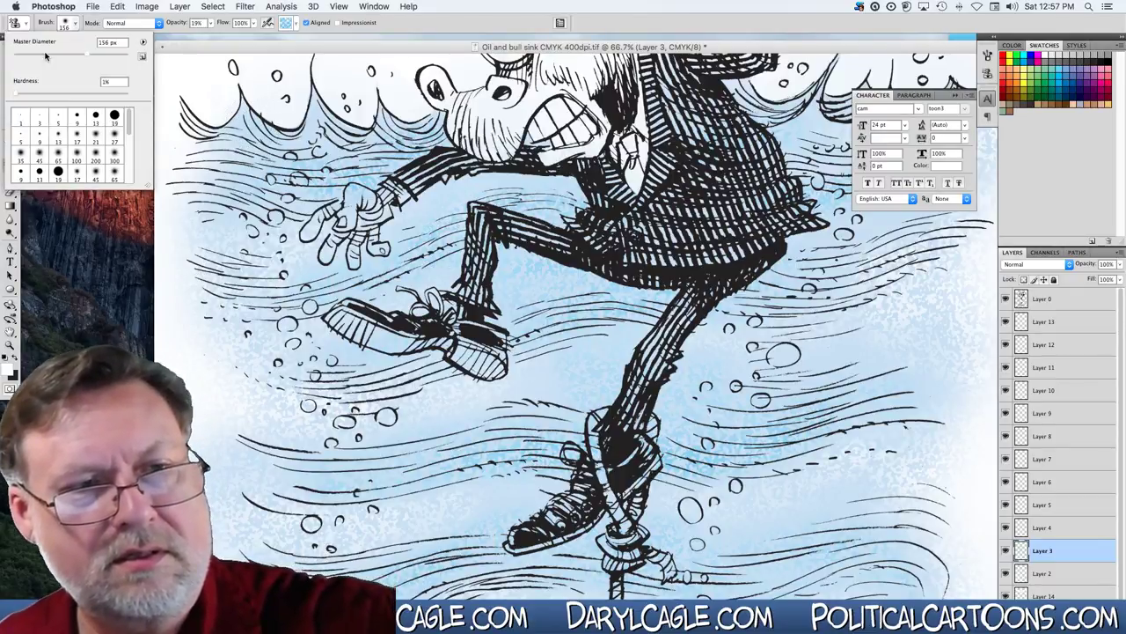
pyautogui.moveTo(41, 58); pyautogui.dragTo(42, 58)
pyautogui.click(345, 128)
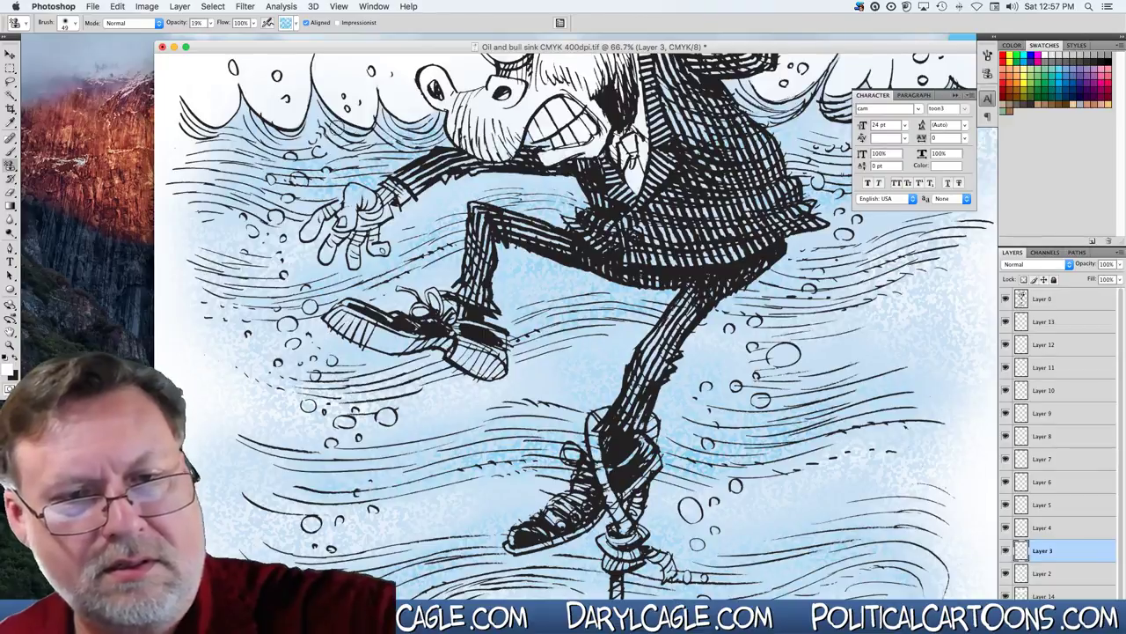
pyautogui.rightClick(264, 127)
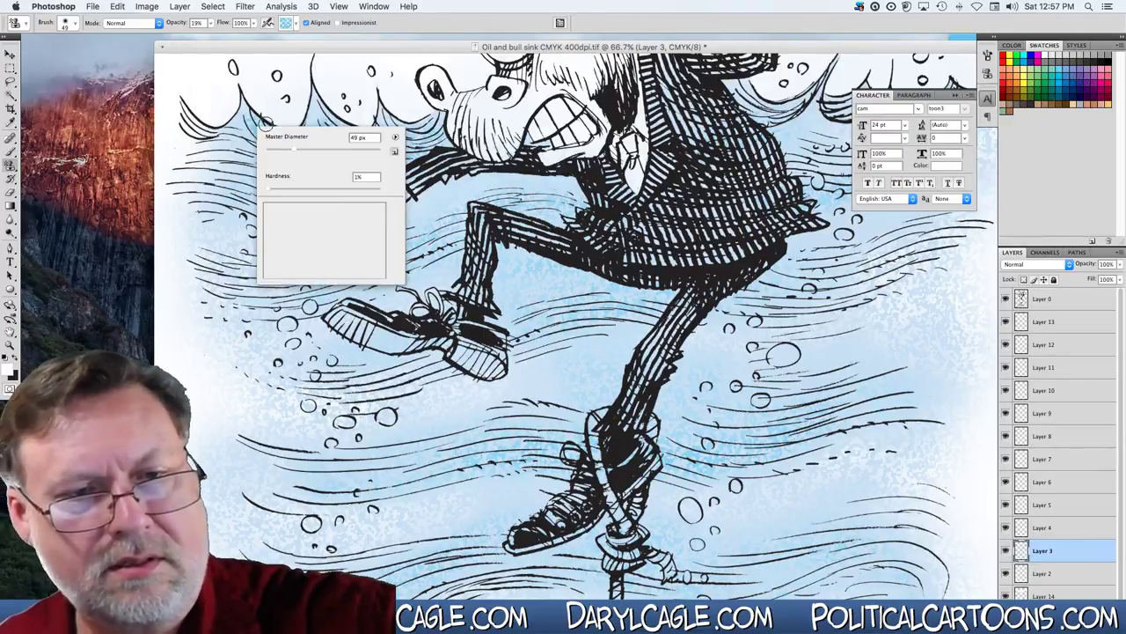
pyautogui.click(205, 131)
pyautogui.rightClick(198, 128)
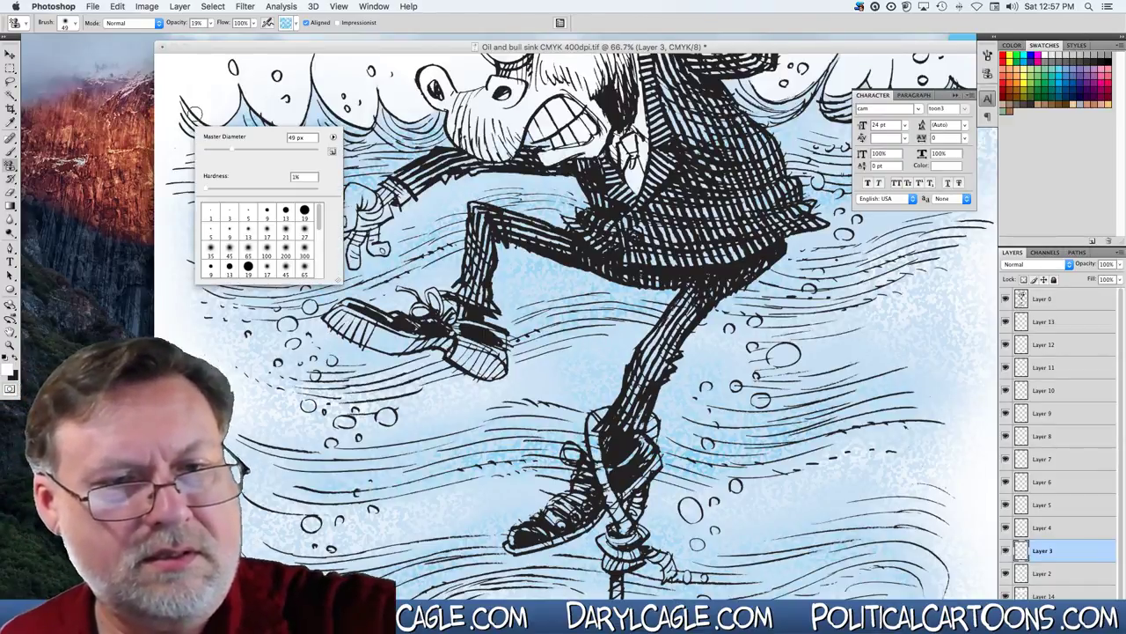
pyautogui.click(361, 108)
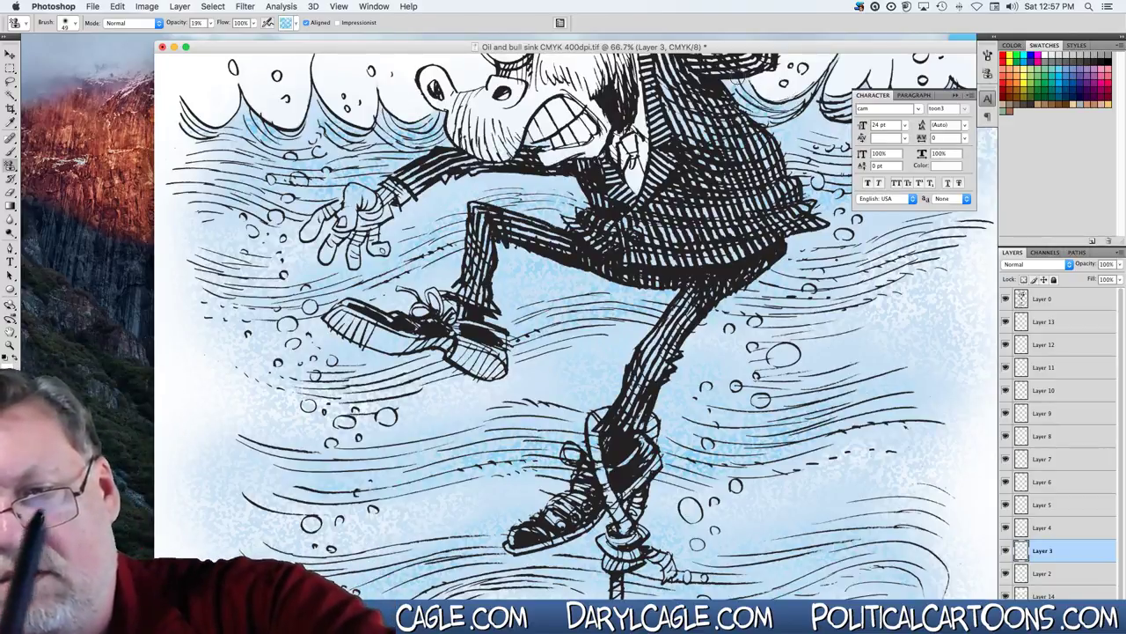
pyautogui.scroll(5, 437, 137)
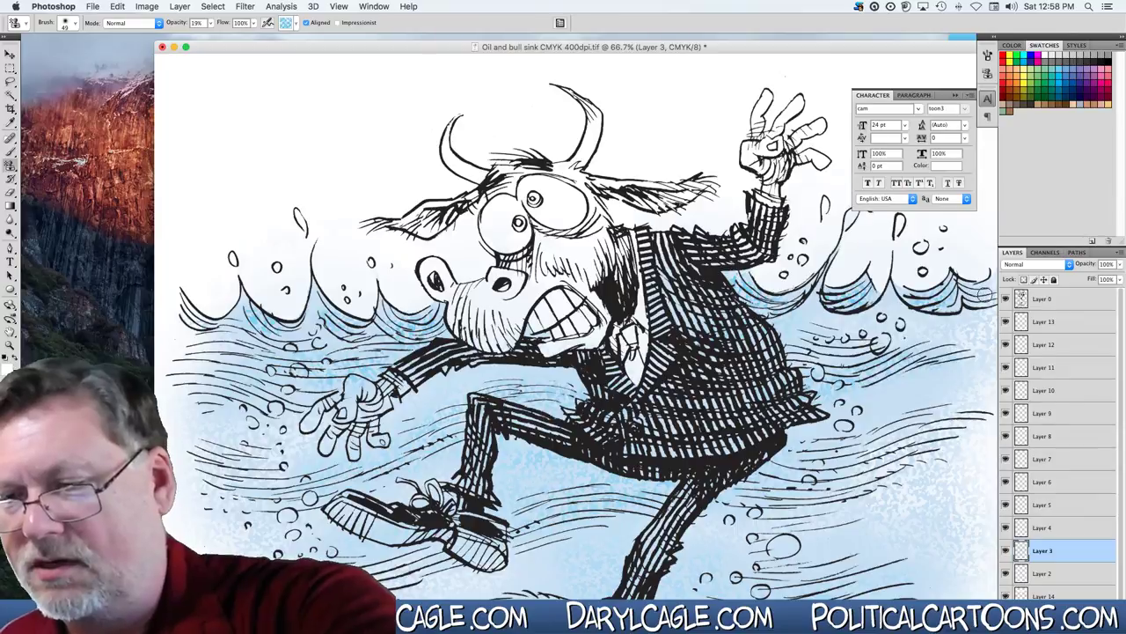
# Fit more of the cartoon in view at 33.3%, set the foreground color to brown and make Layer 4 active.
pyautogui.moveTo(650, 47); pyautogui.dragTo(591, 47)
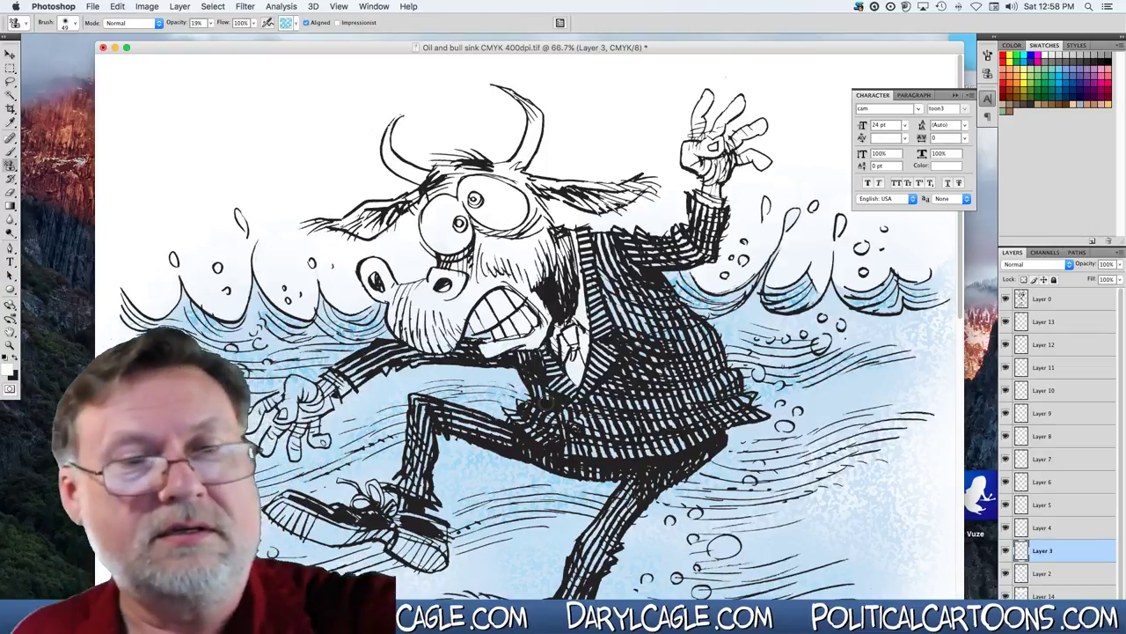
pyautogui.moveTo(212, 53); pyautogui.dragTo(198, 46)
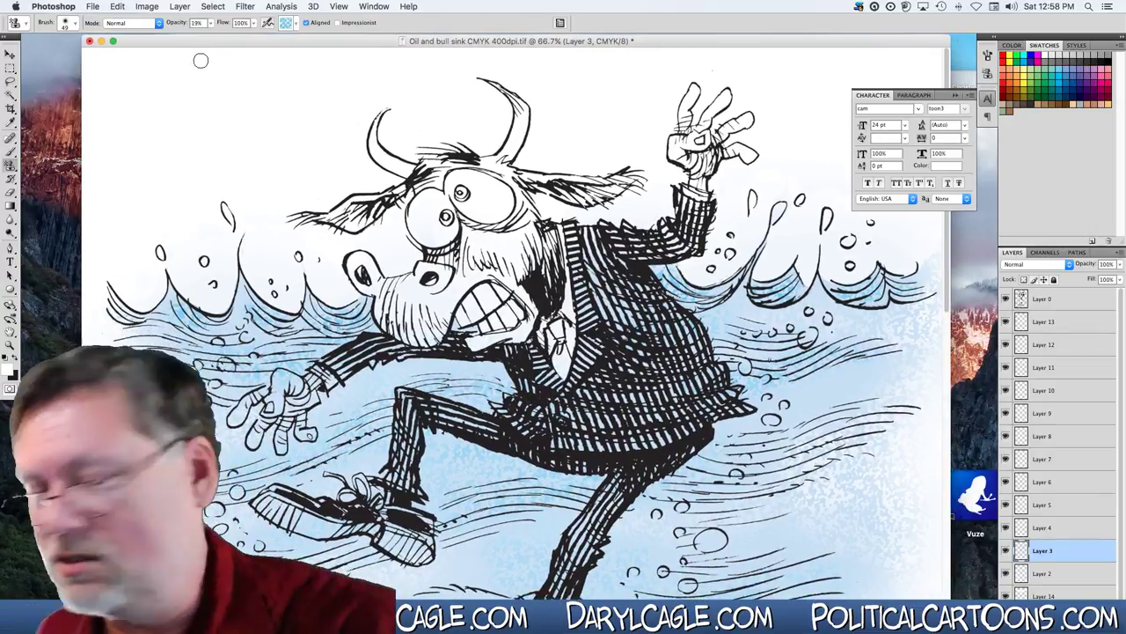
pyautogui.press('super+minus')
pyautogui.press('super+minus')
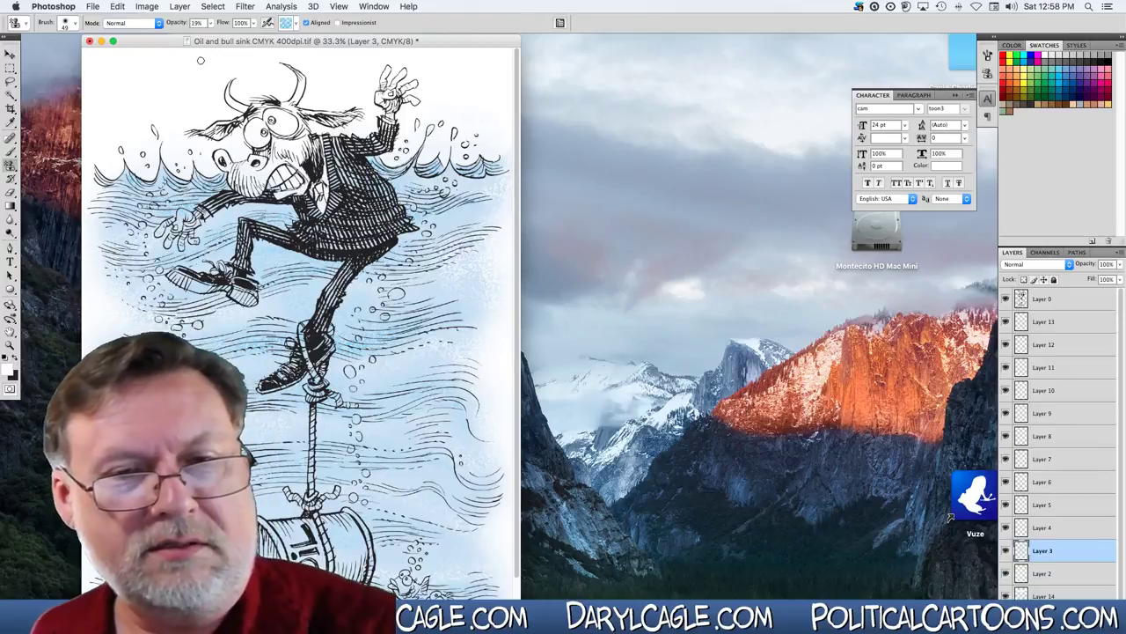
pyautogui.moveTo(152, 49); pyautogui.dragTo(315, 50)
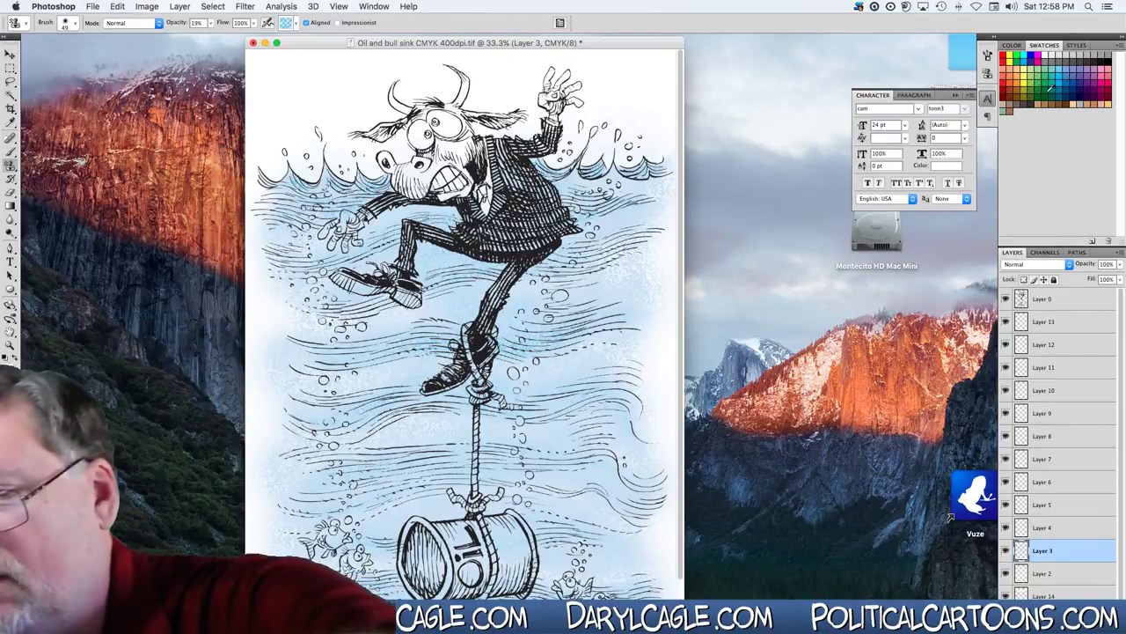
pyautogui.click(1042, 103)
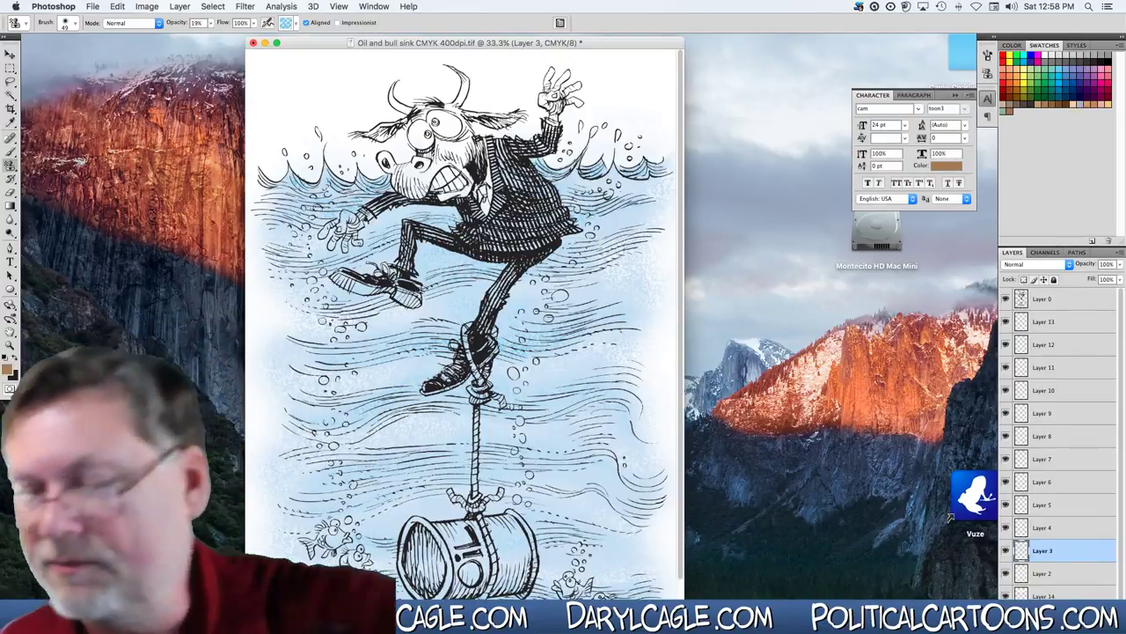
pyautogui.click(1037, 530)
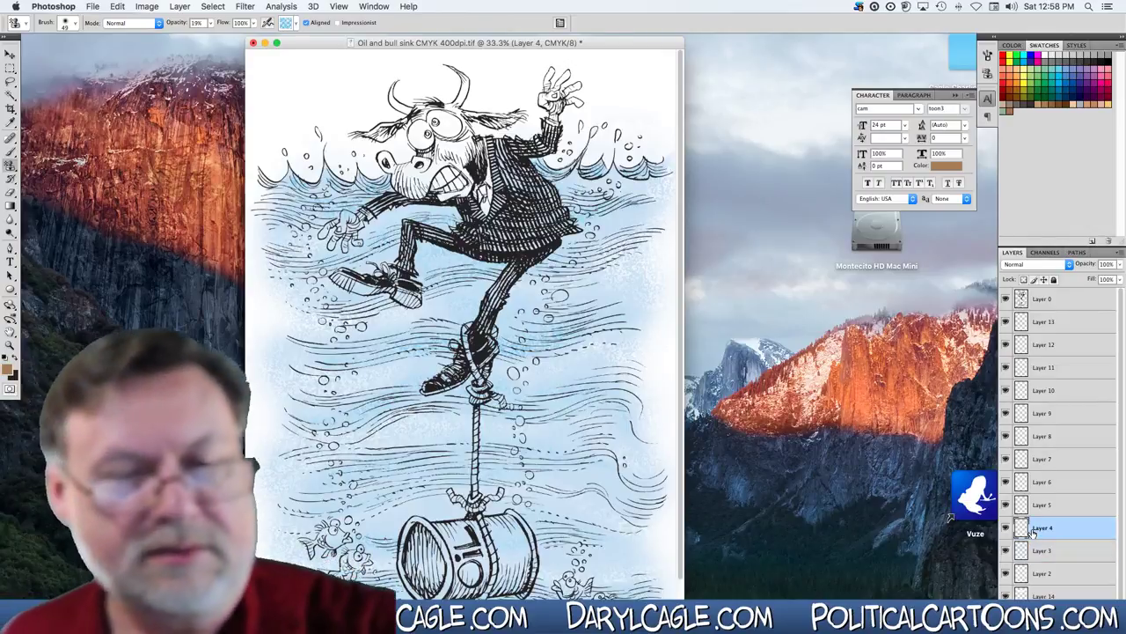
# Set the pattern stamp brush to 30 px with 100% hardness and raise its opacity to 100%.
pyautogui.click(74, 25)
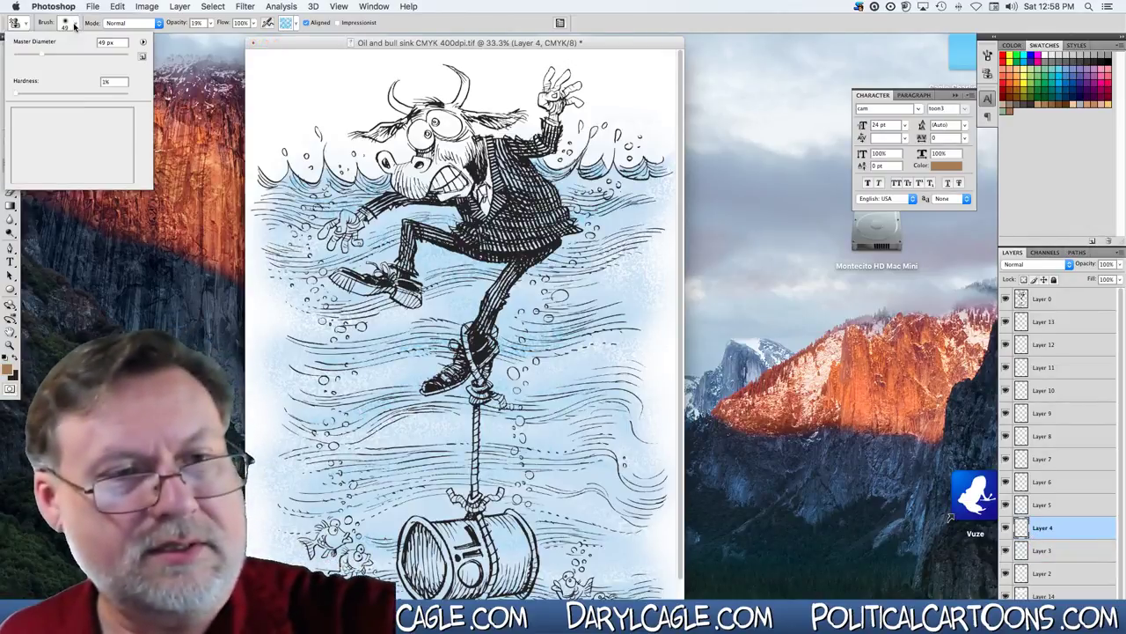
pyautogui.moveTo(19, 97); pyautogui.dragTo(218, 110)
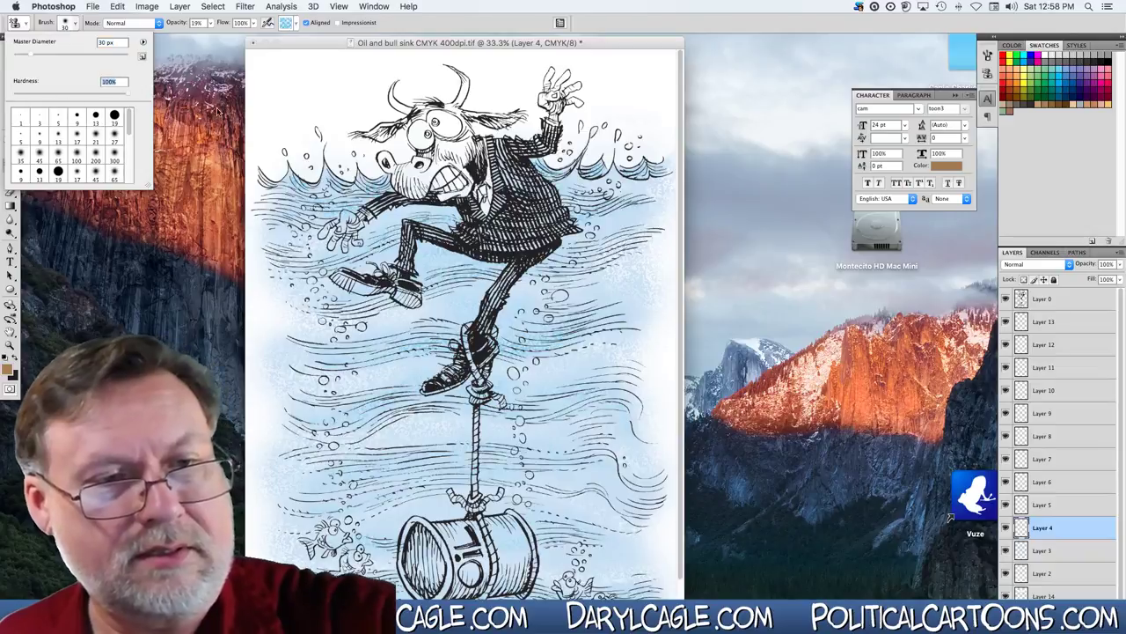
pyautogui.press('Return')
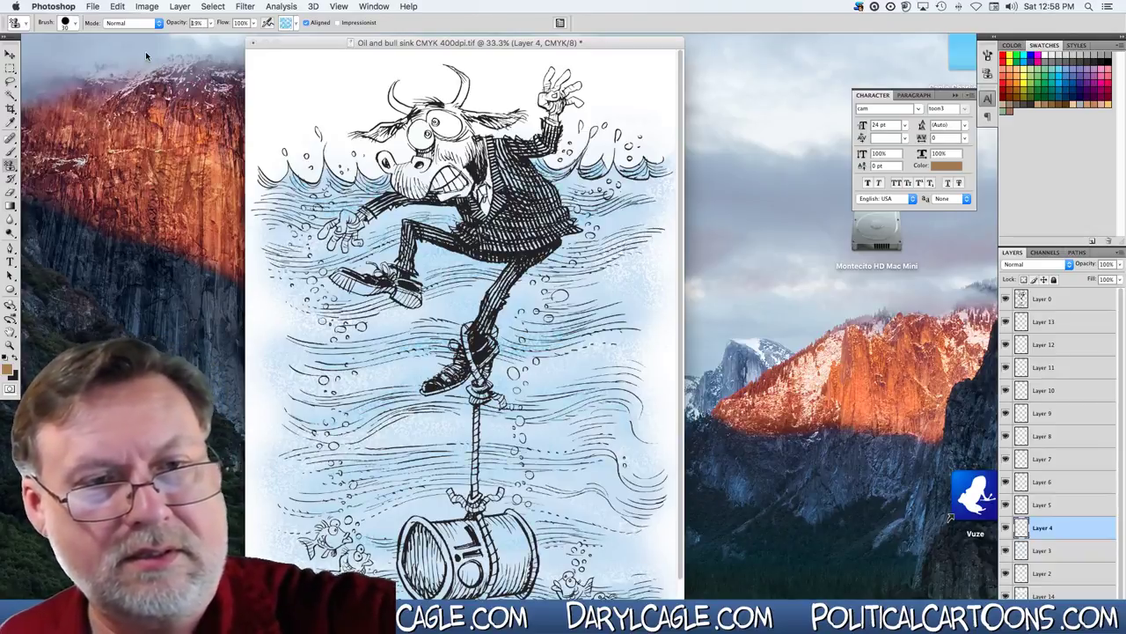
pyautogui.click(210, 23)
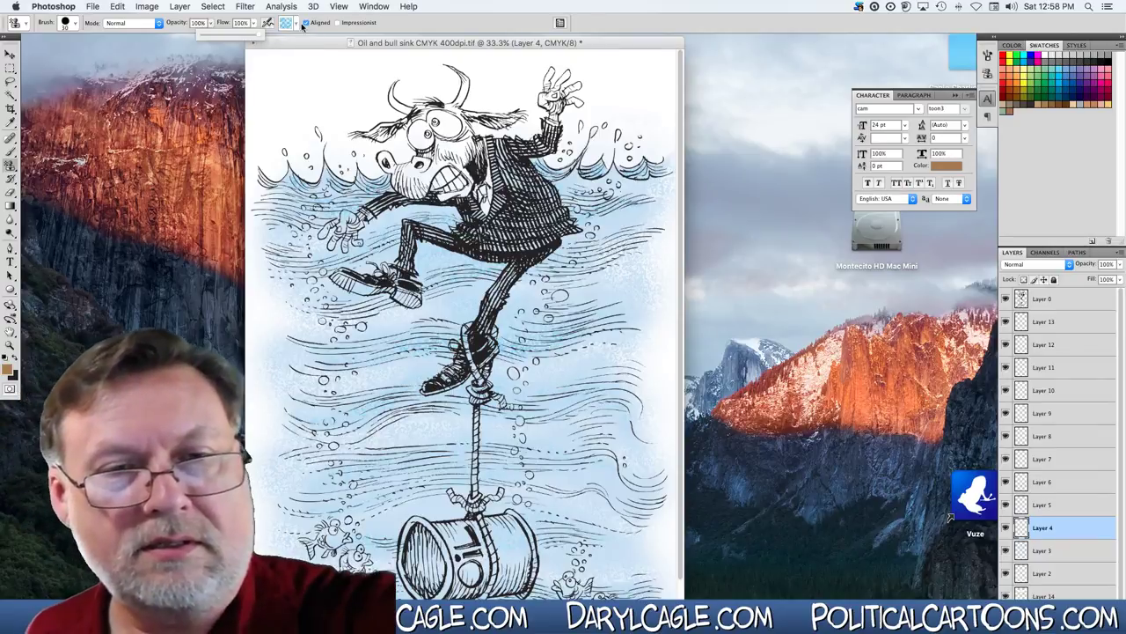
# Switch to the Brush tool at 100% opacity with a hard 24 px tip, ready for painting the bull's head.
pyautogui.click(12, 138)
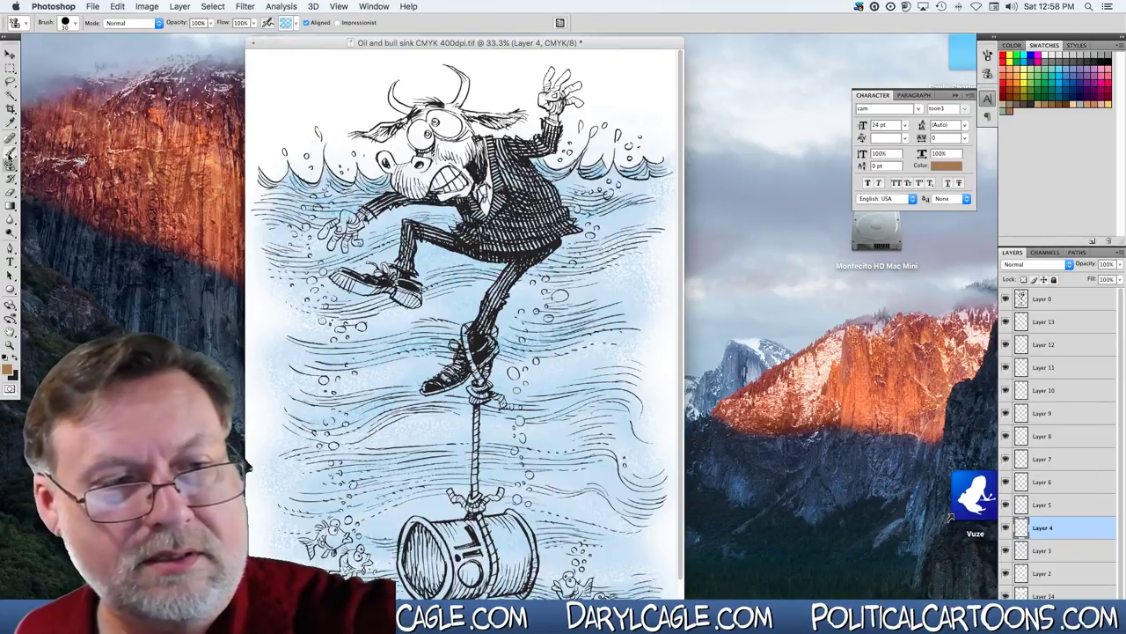
pyautogui.click(232, 24)
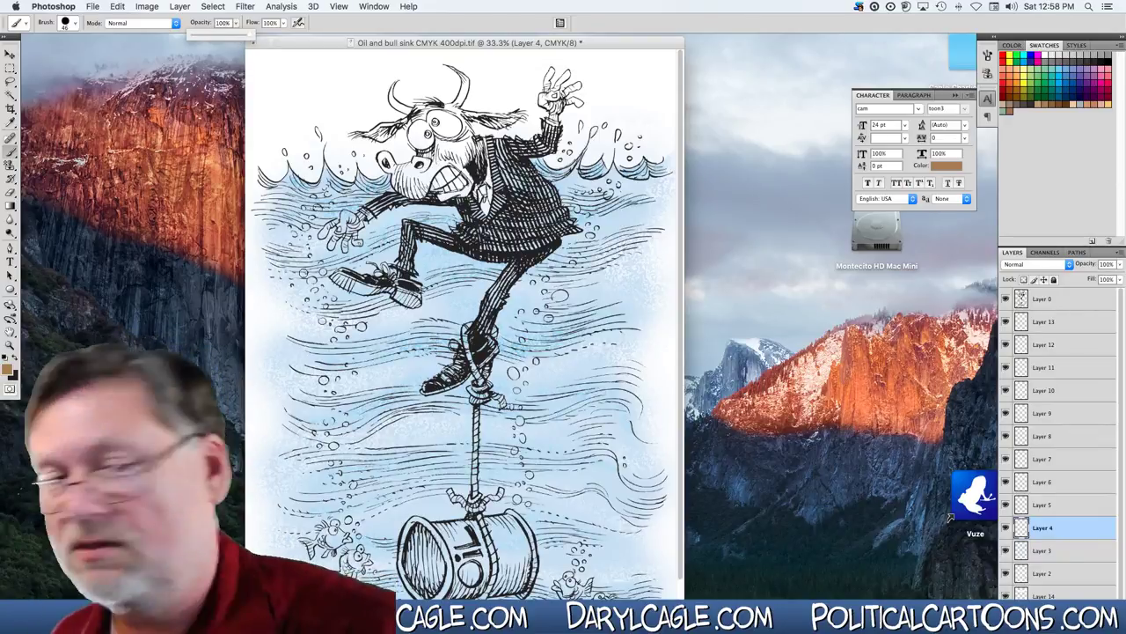
pyautogui.click(390, 44)
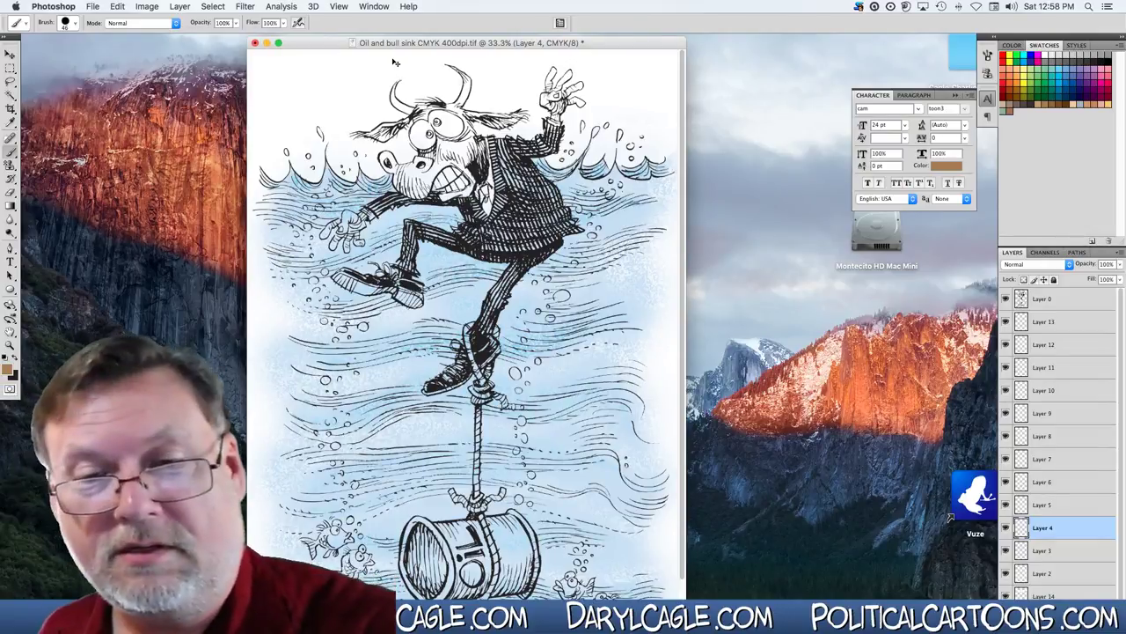
pyautogui.press('super+plus')
pyautogui.press('super+plus')
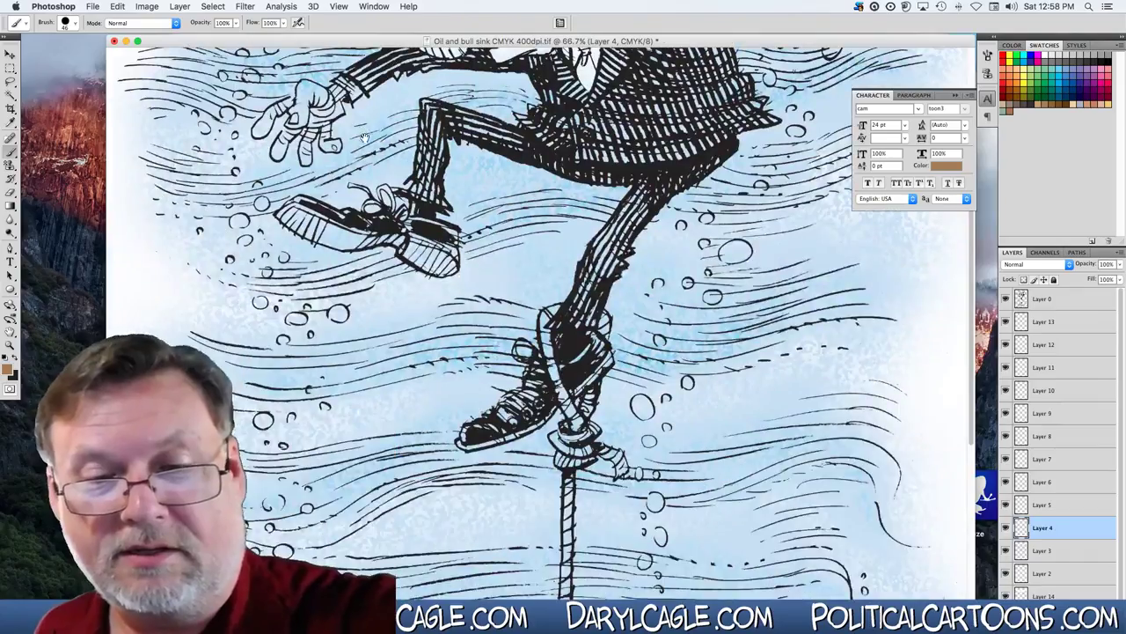
pyautogui.scroll(1, 355, 183)
pyautogui.moveTo(356, 183); pyautogui.dragTo(356, 520)
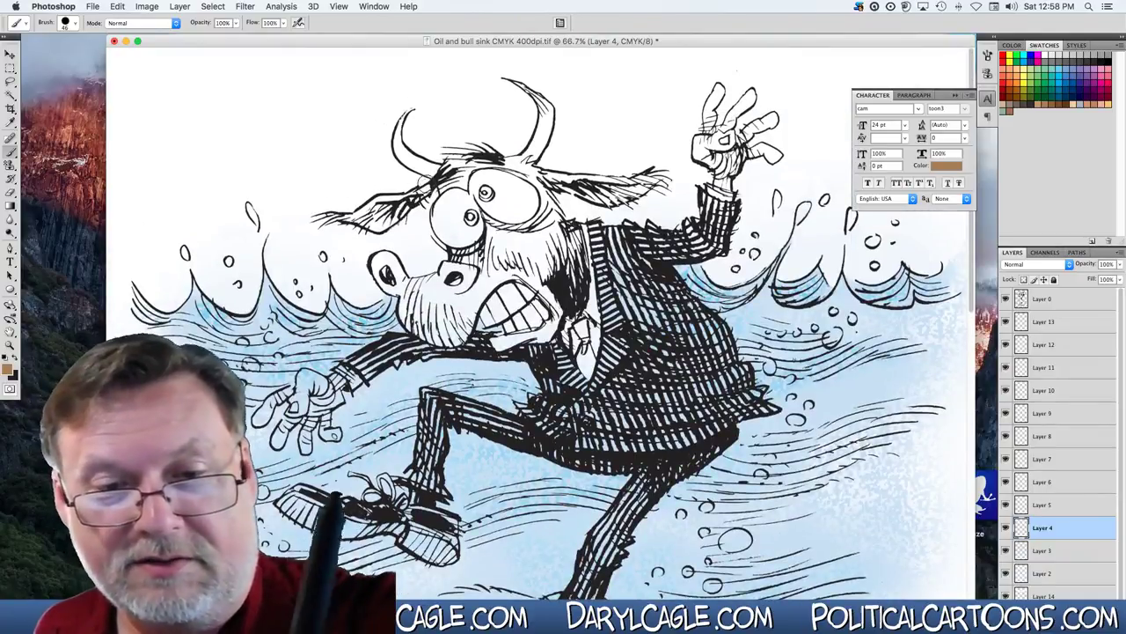
pyautogui.click(75, 25)
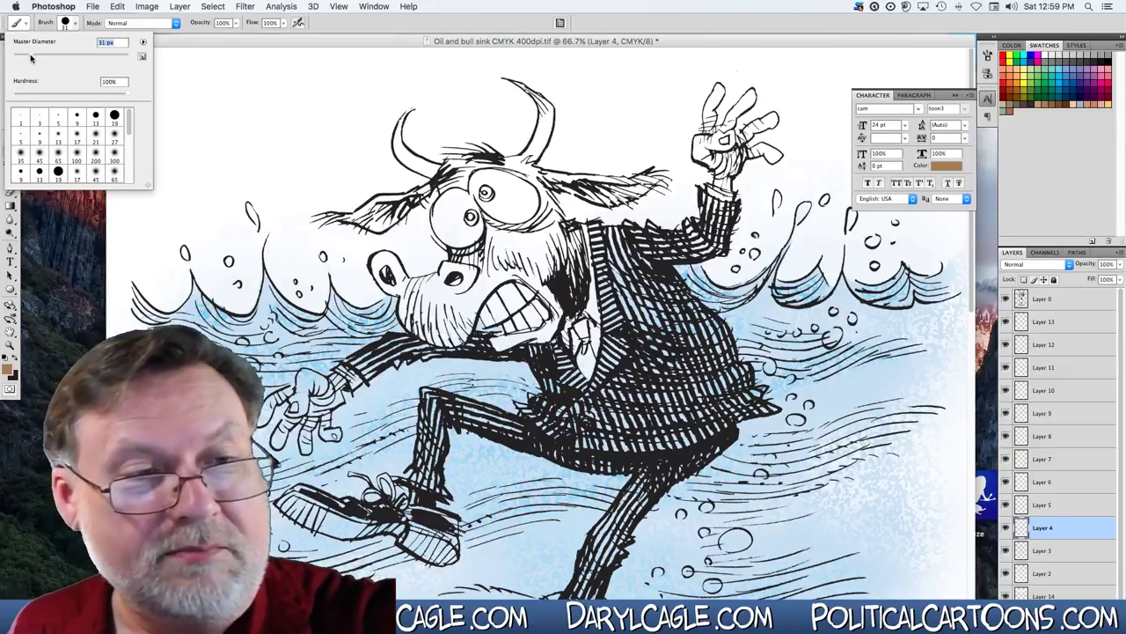
pyautogui.press('Return')
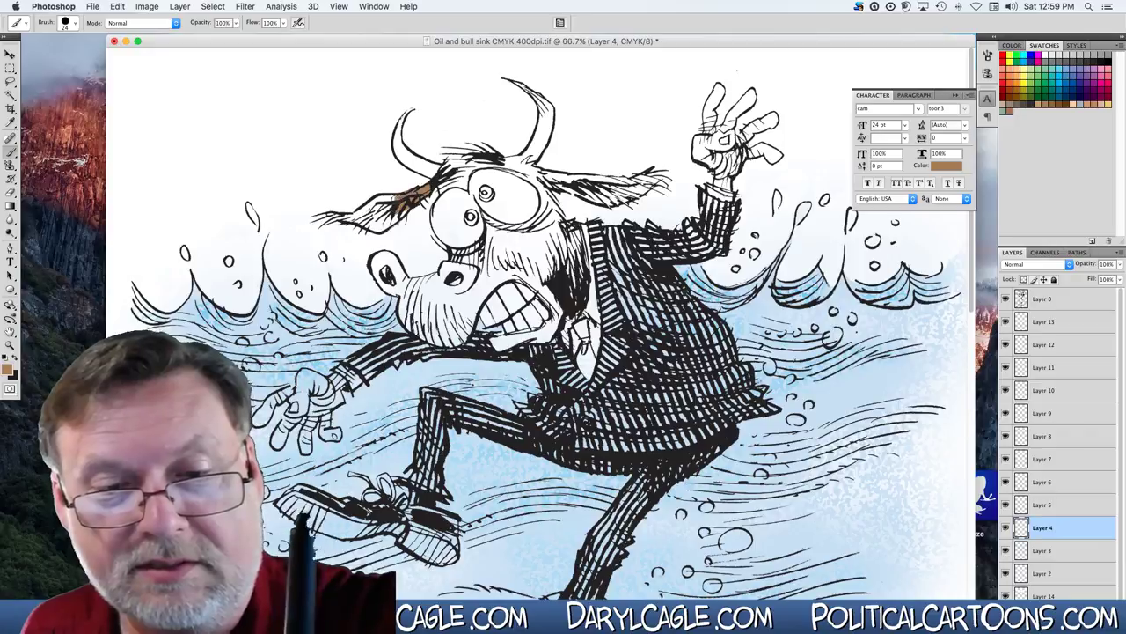
# Undo the trial brown stroke on the bull's ear and pick a lighter brown as the foreground color.
pyautogui.press('super+z')
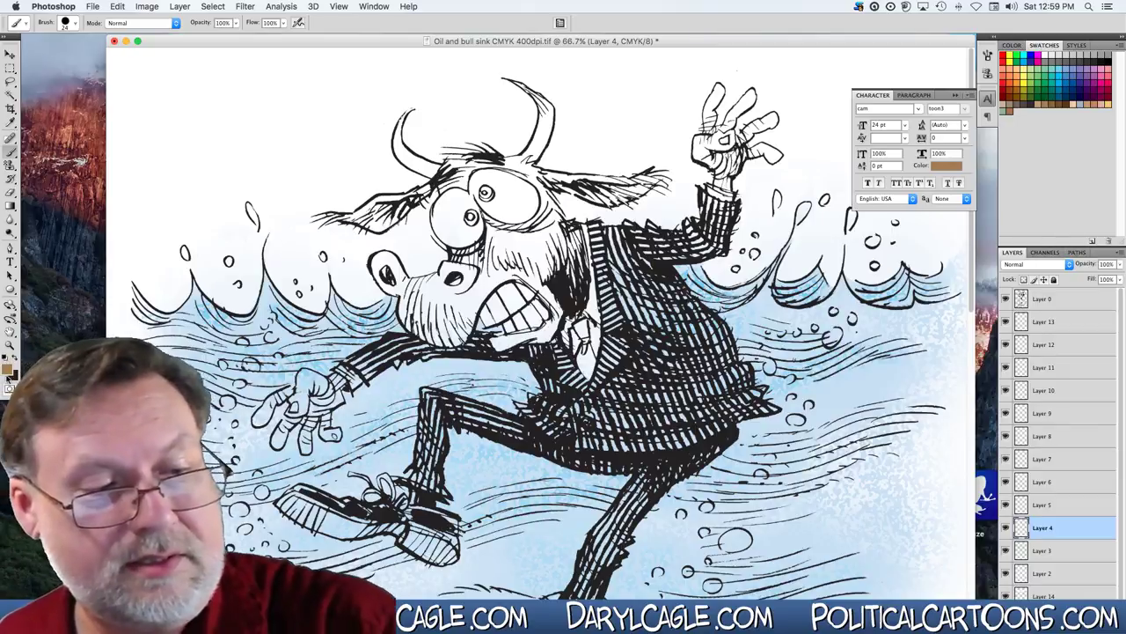
pyautogui.click(9, 369)
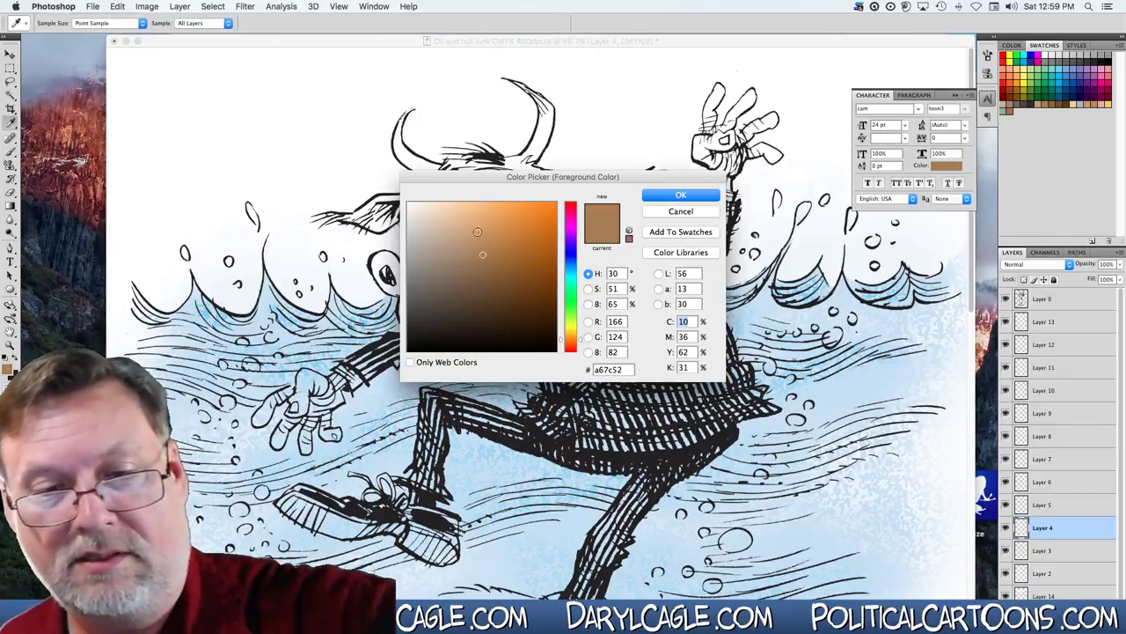
pyautogui.click(479, 243)
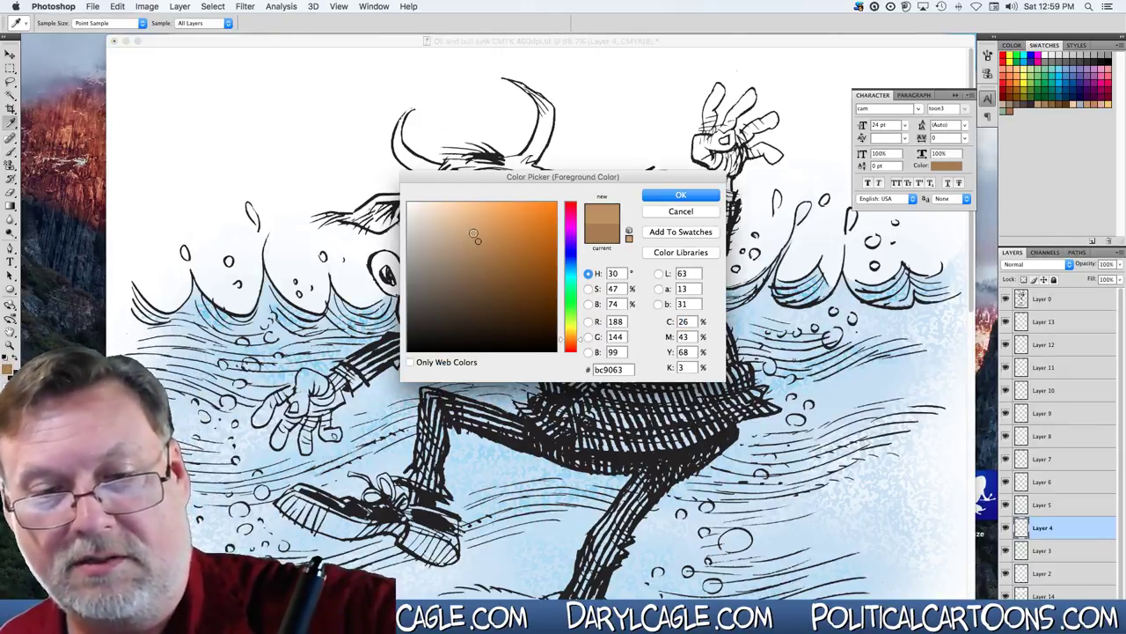
pyautogui.click(656, 195)
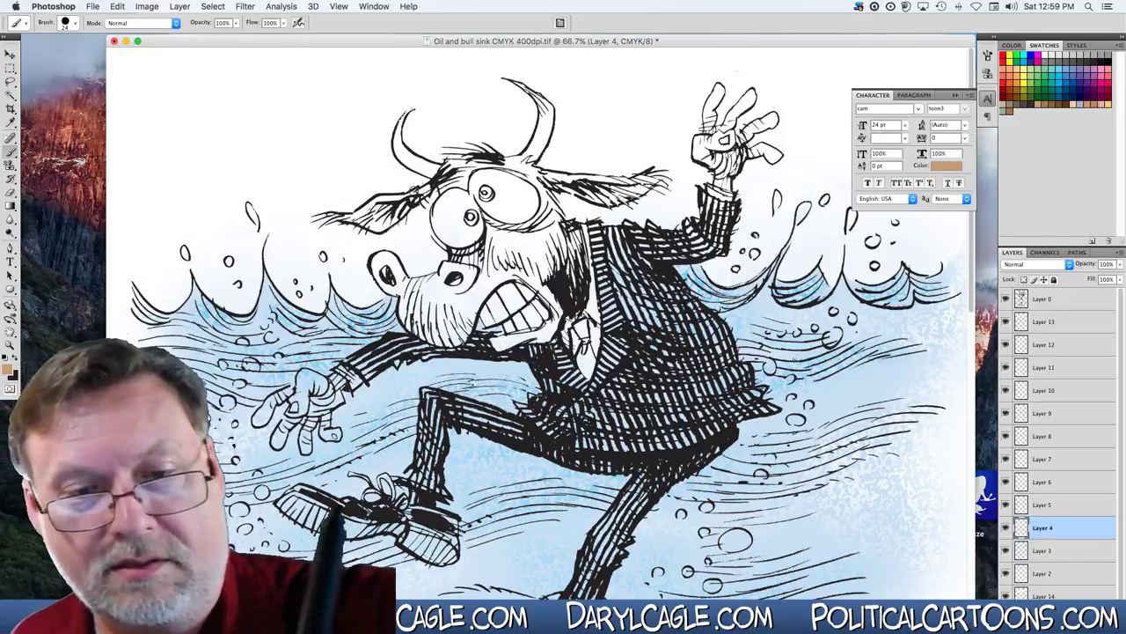
# Paint both of the bull's ears and the top of its head light brown on Layer 4.
pyautogui.moveTo(436, 185)
pyautogui.mouseDown()
pyautogui.moveTo(403, 203)
pyautogui.moveTo(377, 199)
pyautogui.moveTo(360, 219)
pyautogui.moveTo(414, 204)
pyautogui.moveTo(379, 227)
pyautogui.moveTo(339, 217)
pyautogui.mouseUp()
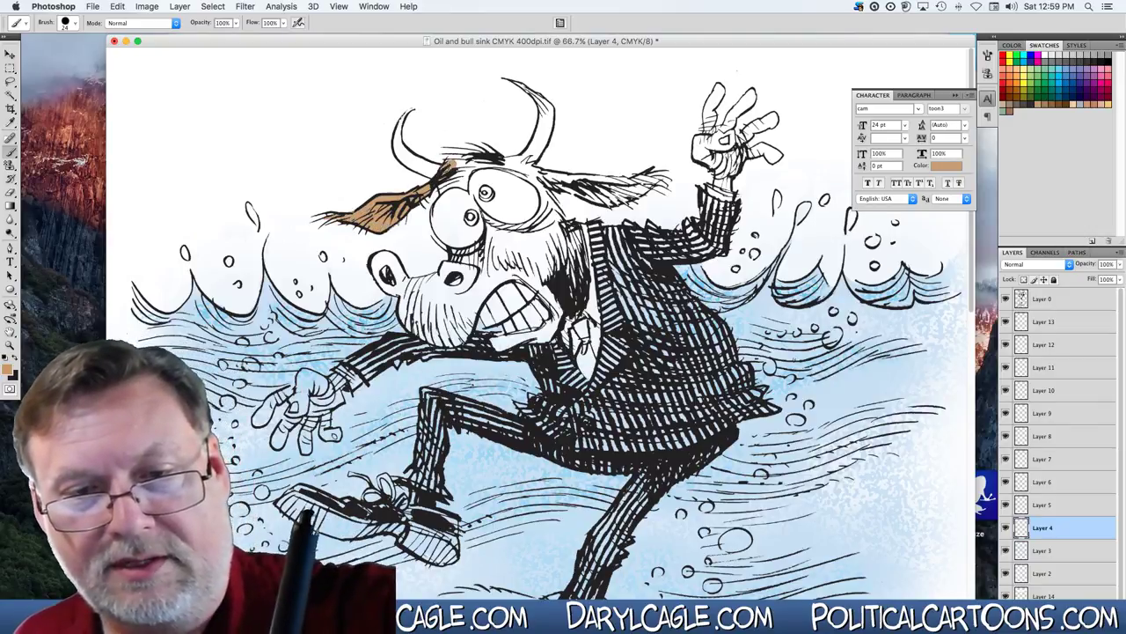
pyautogui.moveTo(462, 166)
pyautogui.mouseDown()
pyautogui.moveTo(464, 195)
pyautogui.moveTo(453, 193)
pyautogui.moveTo(470, 163)
pyautogui.moveTo(486, 162)
pyautogui.moveTo(459, 164)
pyautogui.moveTo(486, 161)
pyautogui.moveTo(497, 174)
pyautogui.moveTo(449, 154)
pyautogui.moveTo(461, 146)
pyautogui.moveTo(501, 168)
pyautogui.moveTo(543, 181)
pyautogui.mouseUp()
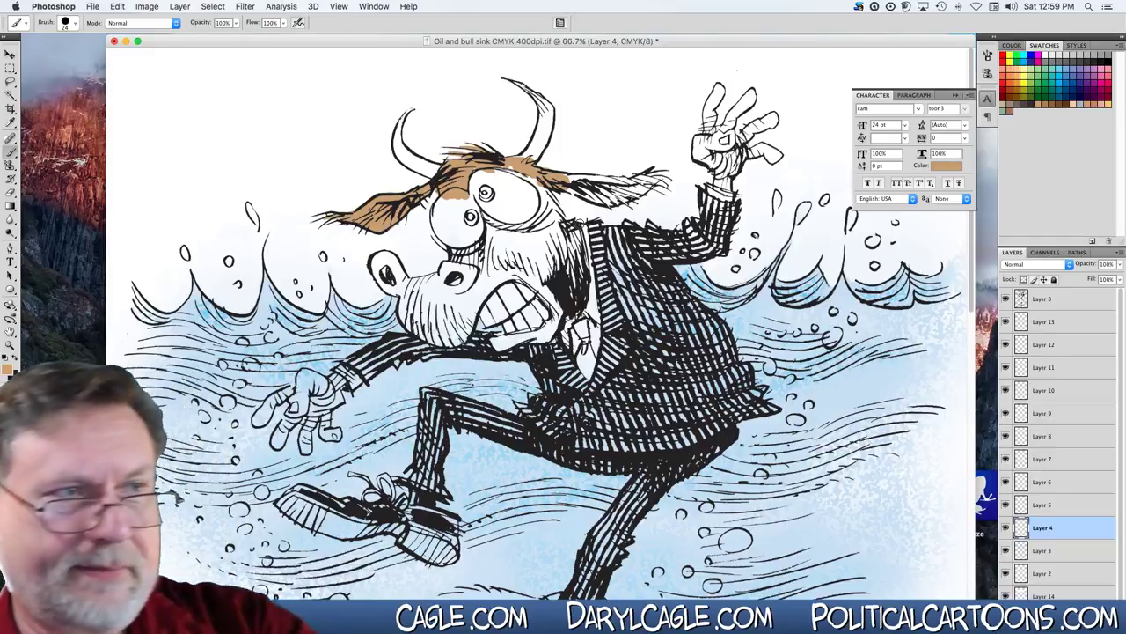
pyautogui.moveTo(558, 184)
pyautogui.mouseDown()
pyautogui.moveTo(602, 201)
pyautogui.moveTo(593, 185)
pyautogui.moveTo(637, 192)
pyautogui.moveTo(616, 201)
pyautogui.moveTo(638, 190)
pyautogui.mouseUp()
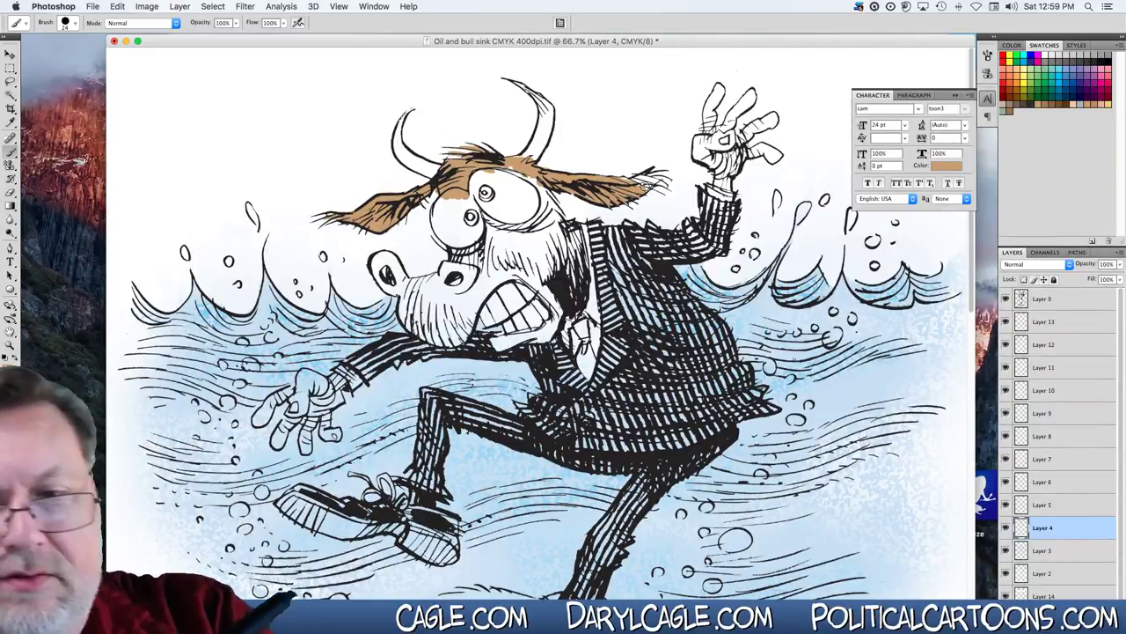
pyautogui.moveTo(621, 184); pyautogui.dragTo(662, 179)
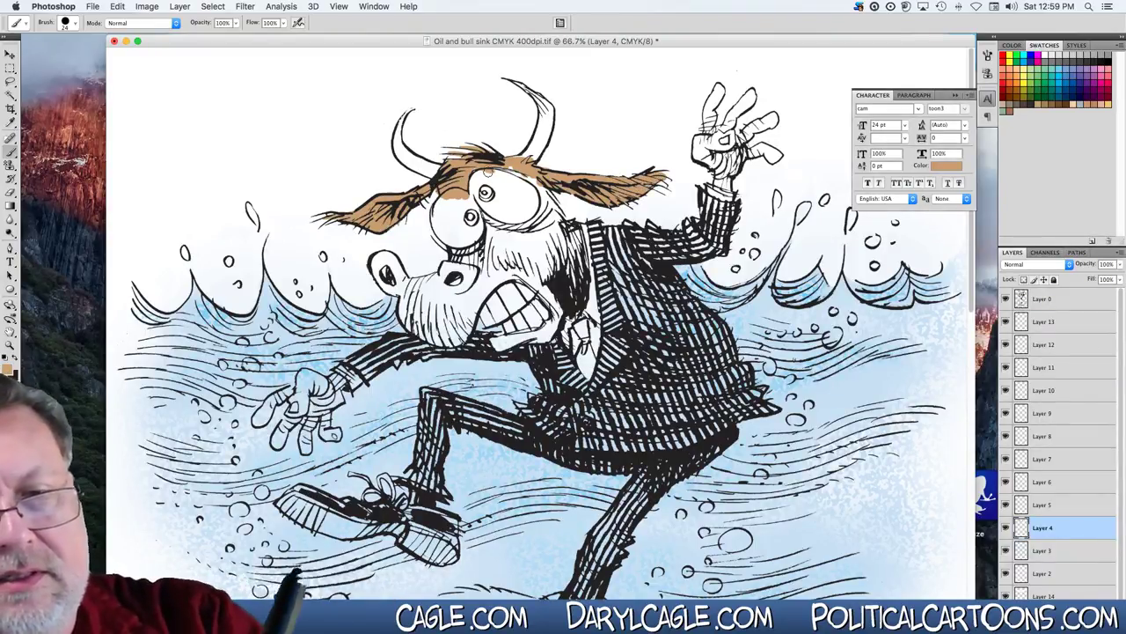
# Fill the bull's face light brown around the eyes, down the cheek and above the mouth on Layer 4.
pyautogui.moveTo(489, 169); pyautogui.dragTo(538, 183)
pyautogui.moveTo(466, 171)
pyautogui.mouseDown()
pyautogui.moveTo(528, 186)
pyautogui.moveTo(579, 255)
pyautogui.mouseUp()
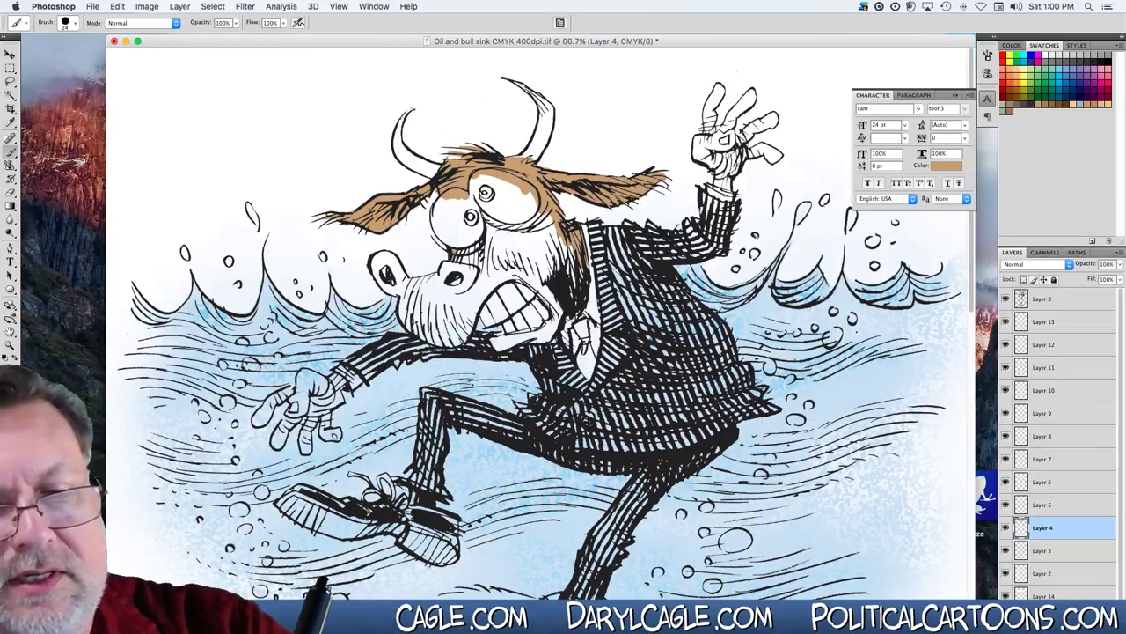
pyautogui.moveTo(469, 258)
pyautogui.mouseDown()
pyautogui.moveTo(482, 277)
pyautogui.moveTo(510, 262)
pyautogui.moveTo(551, 285)
pyautogui.mouseUp()
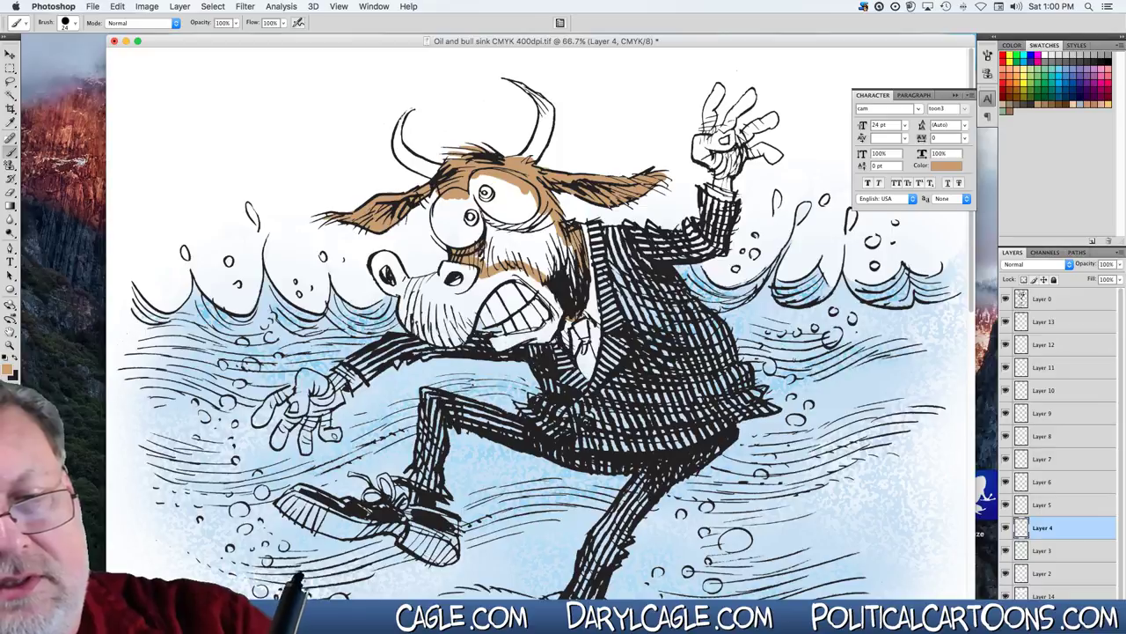
pyautogui.moveTo(479, 215); pyautogui.dragTo(528, 226)
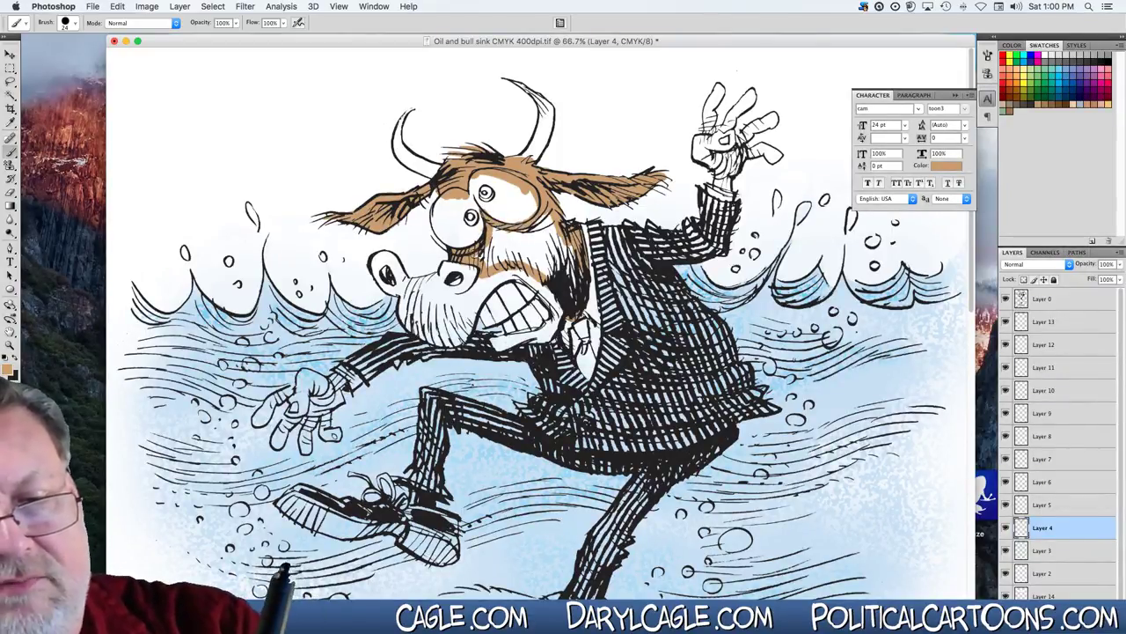
pyautogui.moveTo(476, 264)
pyautogui.mouseDown()
pyautogui.moveTo(573, 313)
pyautogui.moveTo(507, 251)
pyautogui.moveTo(528, 239)
pyautogui.moveTo(549, 294)
pyautogui.moveTo(556, 235)
pyautogui.moveTo(571, 264)
pyautogui.mouseUp()
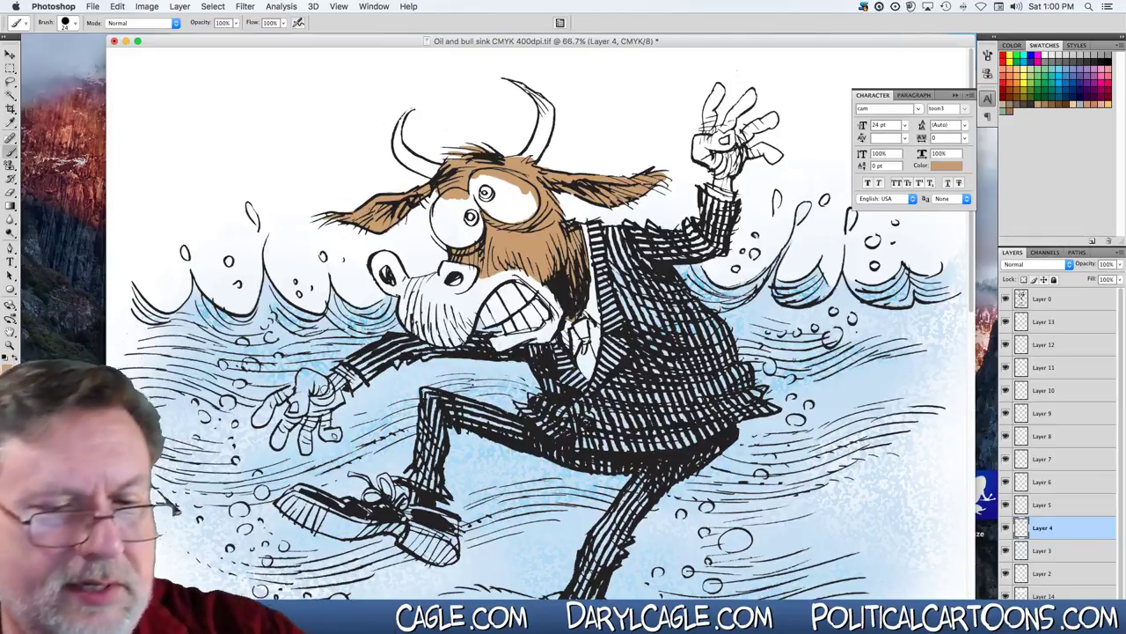
# Paint the bull's lowered hand and raised hand light brown, including all the fingers, on Layer 4.
pyautogui.moveTo(325, 382)
pyautogui.mouseDown()
pyautogui.moveTo(342, 380)
pyautogui.moveTo(324, 426)
pyautogui.moveTo(324, 438)
pyautogui.moveTo(335, 435)
pyautogui.moveTo(313, 417)
pyautogui.moveTo(305, 451)
pyautogui.moveTo(306, 440)
pyautogui.moveTo(274, 431)
pyautogui.moveTo(274, 445)
pyautogui.moveTo(303, 406)
pyautogui.moveTo(311, 412)
pyautogui.moveTo(296, 393)
pyautogui.moveTo(266, 408)
pyautogui.moveTo(299, 389)
pyautogui.mouseUp()
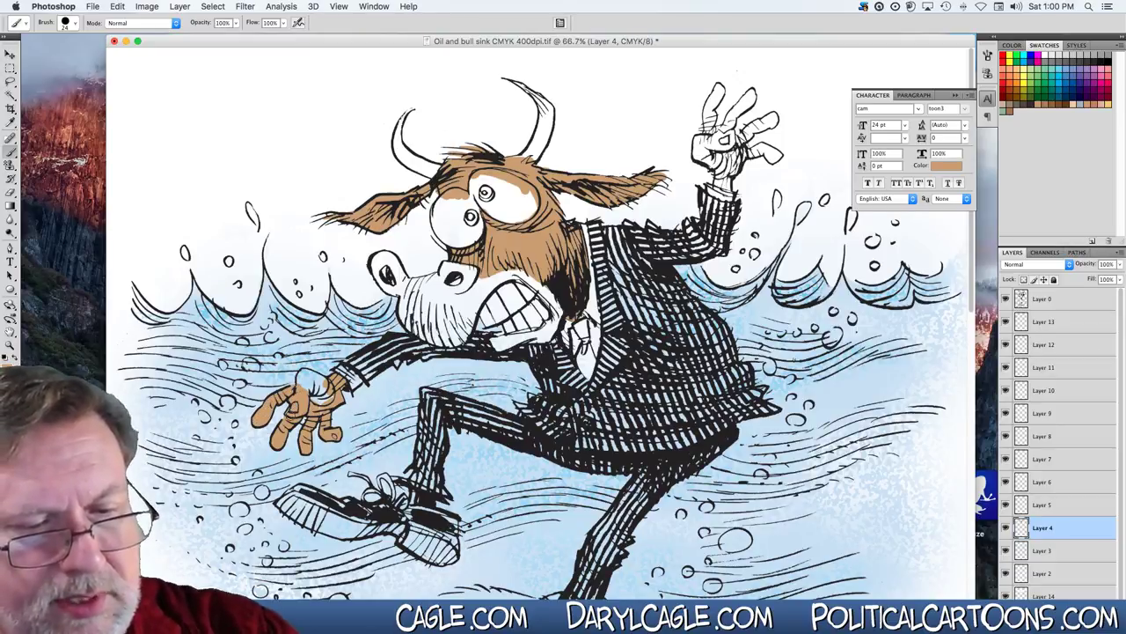
pyautogui.moveTo(322, 390); pyautogui.dragTo(303, 385)
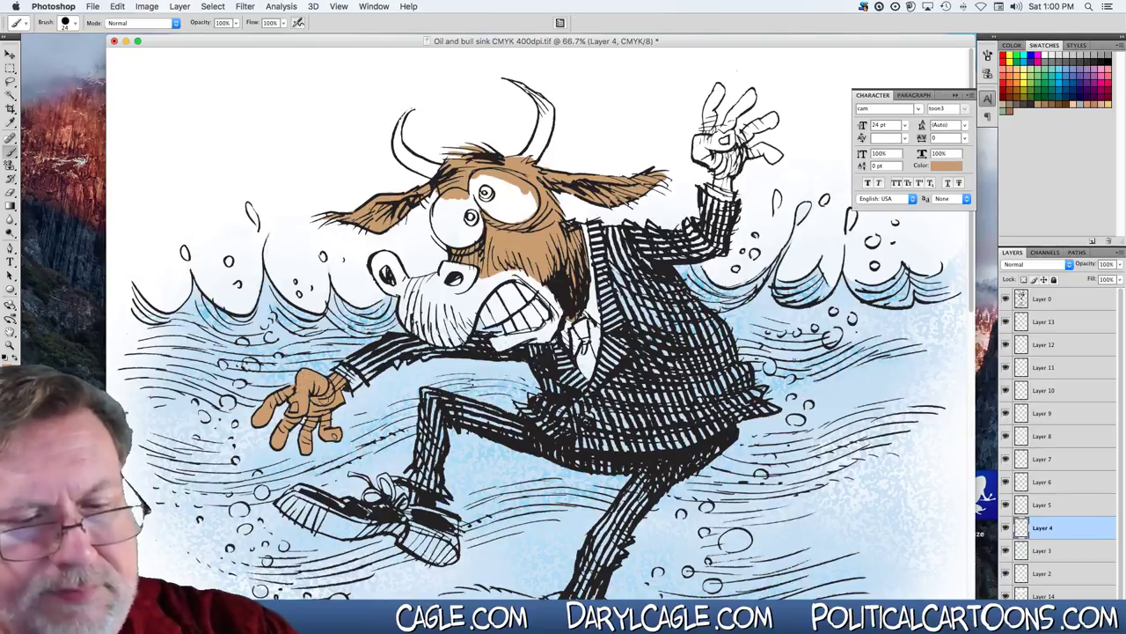
pyautogui.moveTo(701, 137)
pyautogui.mouseDown()
pyautogui.moveTo(696, 156)
pyautogui.moveTo(715, 162)
pyautogui.moveTo(725, 151)
pyautogui.moveTo(708, 146)
pyautogui.moveTo(717, 86)
pyautogui.mouseUp()
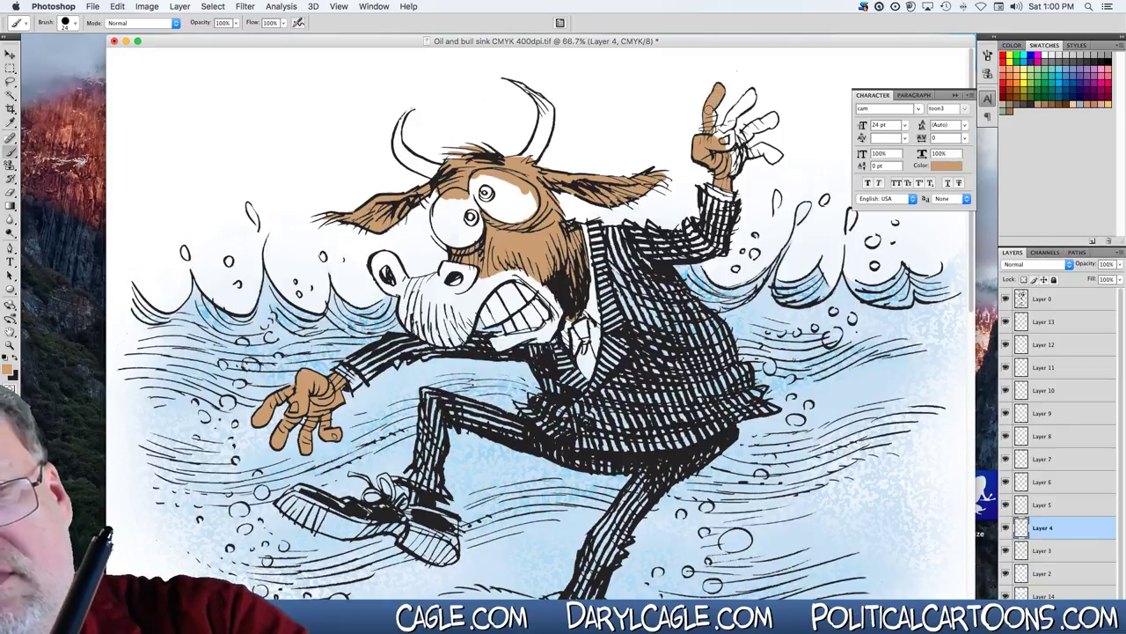
pyautogui.moveTo(715, 148)
pyautogui.mouseDown()
pyautogui.moveTo(713, 130)
pyautogui.moveTo(754, 88)
pyautogui.moveTo(725, 133)
pyautogui.moveTo(774, 112)
pyautogui.moveTo(736, 144)
pyautogui.moveTo(776, 155)
pyautogui.moveTo(733, 162)
pyautogui.mouseUp()
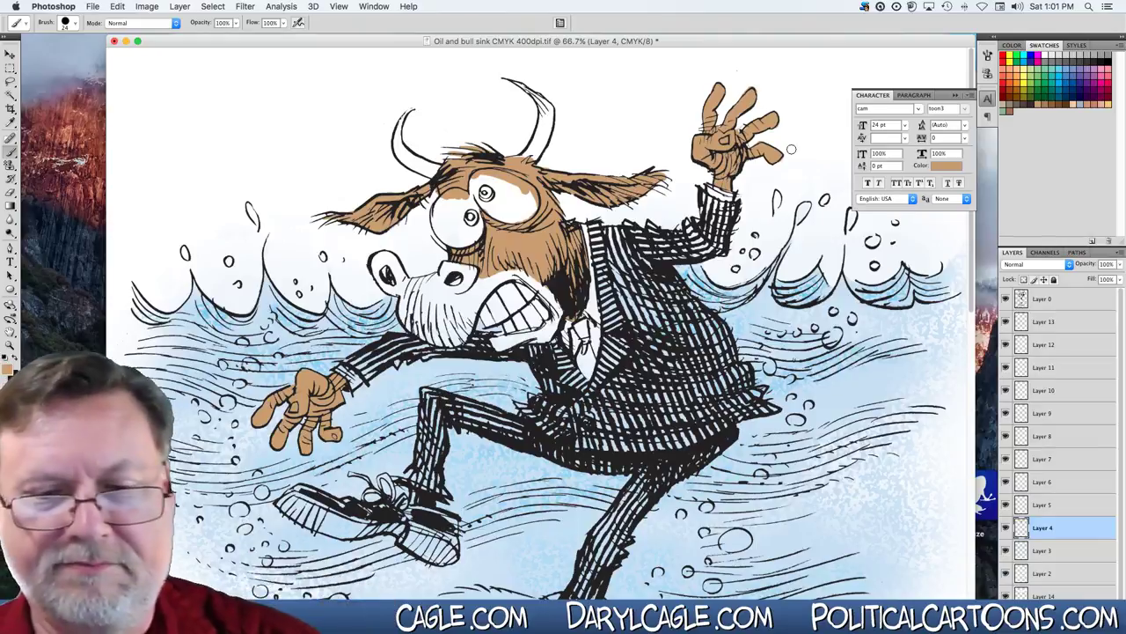
# Choose a pale tan swatch and paint the bull's muzzle, nostrils and lower jaw with it on Layer 4.
pyautogui.click(1074, 103)
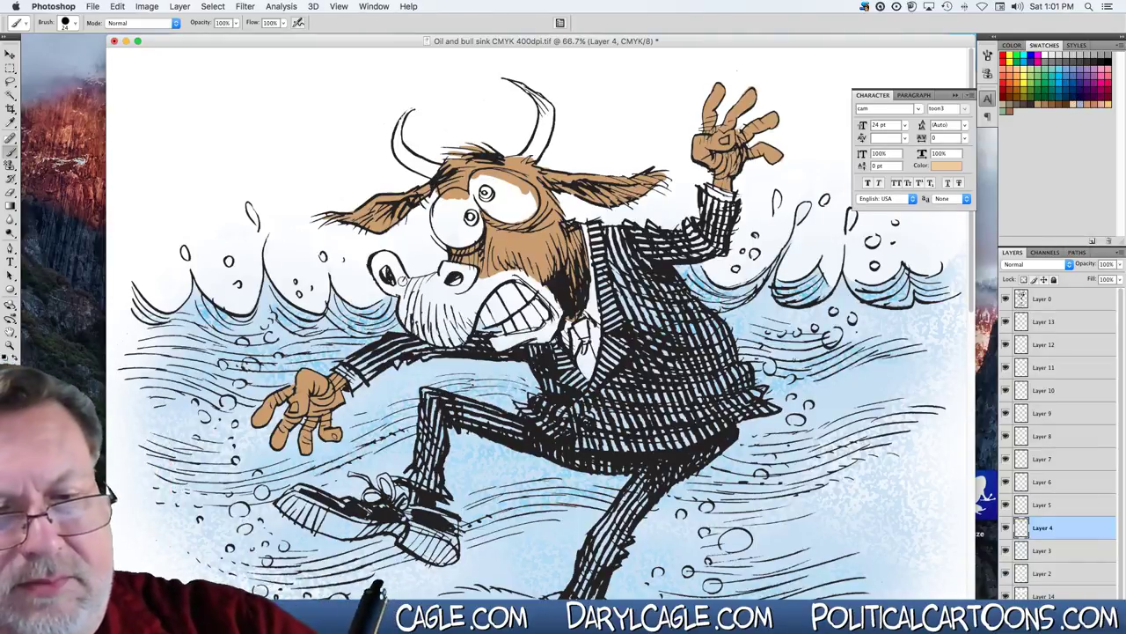
pyautogui.moveTo(398, 275)
pyautogui.mouseDown()
pyautogui.moveTo(397, 264)
pyautogui.moveTo(374, 262)
pyautogui.moveTo(383, 286)
pyautogui.moveTo(400, 289)
pyautogui.moveTo(383, 265)
pyautogui.moveTo(408, 284)
pyautogui.moveTo(468, 266)
pyautogui.moveTo(467, 286)
pyautogui.moveTo(433, 304)
pyautogui.moveTo(403, 299)
pyautogui.moveTo(404, 318)
pyautogui.moveTo(444, 345)
pyautogui.moveTo(465, 342)
pyautogui.moveTo(472, 310)
pyautogui.moveTo(508, 278)
pyautogui.moveTo(533, 281)
pyautogui.moveTo(557, 315)
pyautogui.moveTo(510, 271)
pyautogui.moveTo(478, 287)
pyautogui.mouseUp()
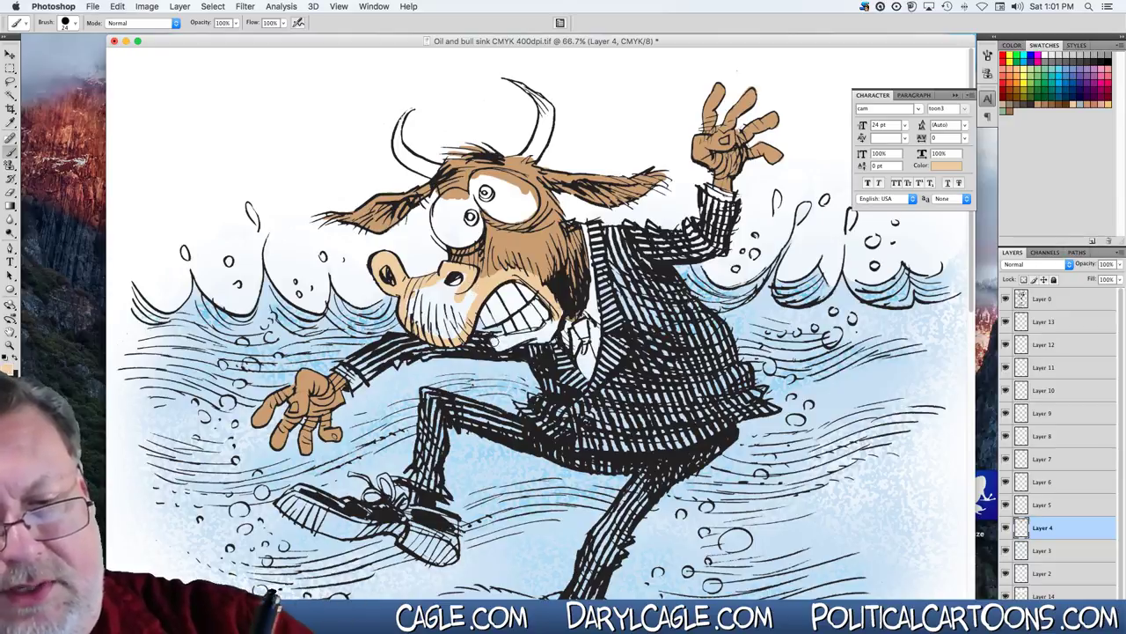
pyautogui.moveTo(492, 342); pyautogui.dragTo(554, 329)
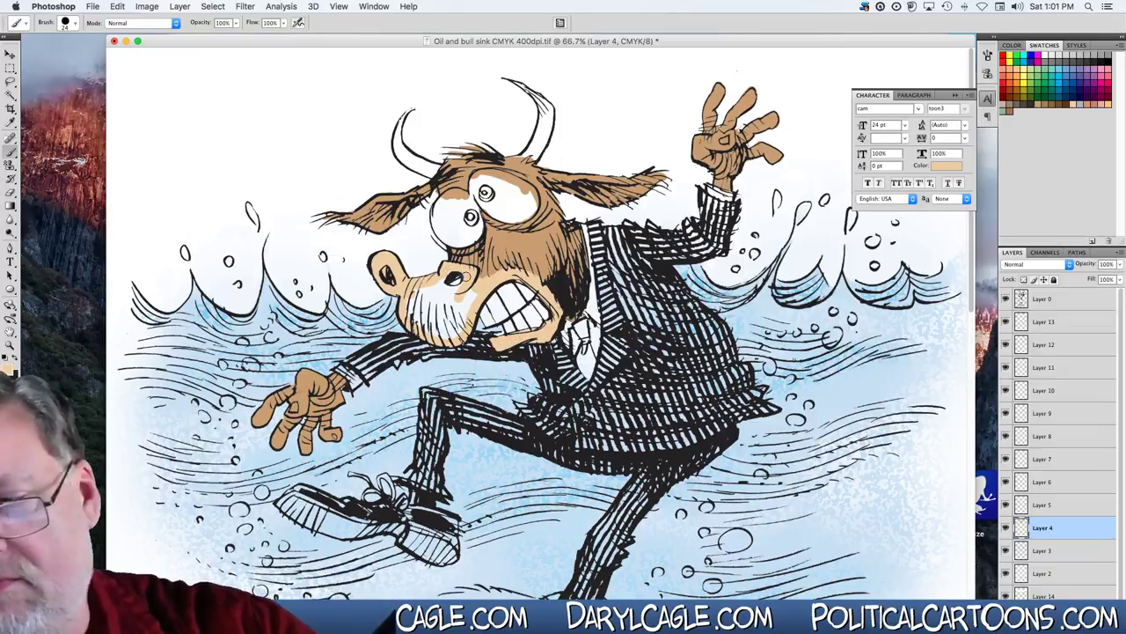
# Set the blending mode of the line art on Layer 0 to Multiply.
pyautogui.click(1039, 301)
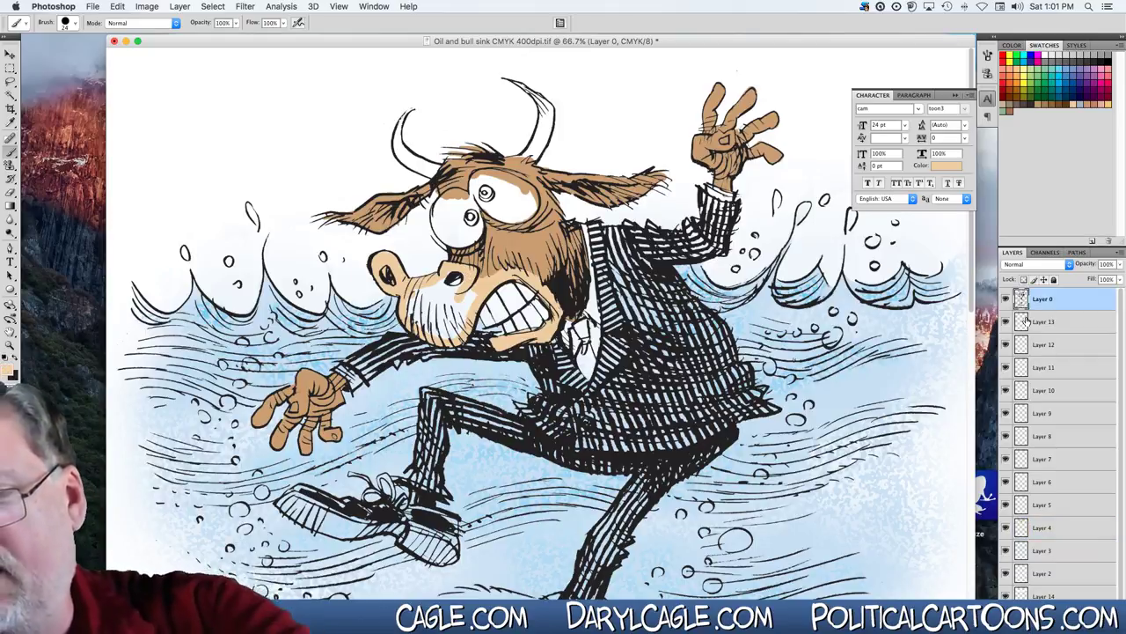
pyautogui.click(1070, 265)
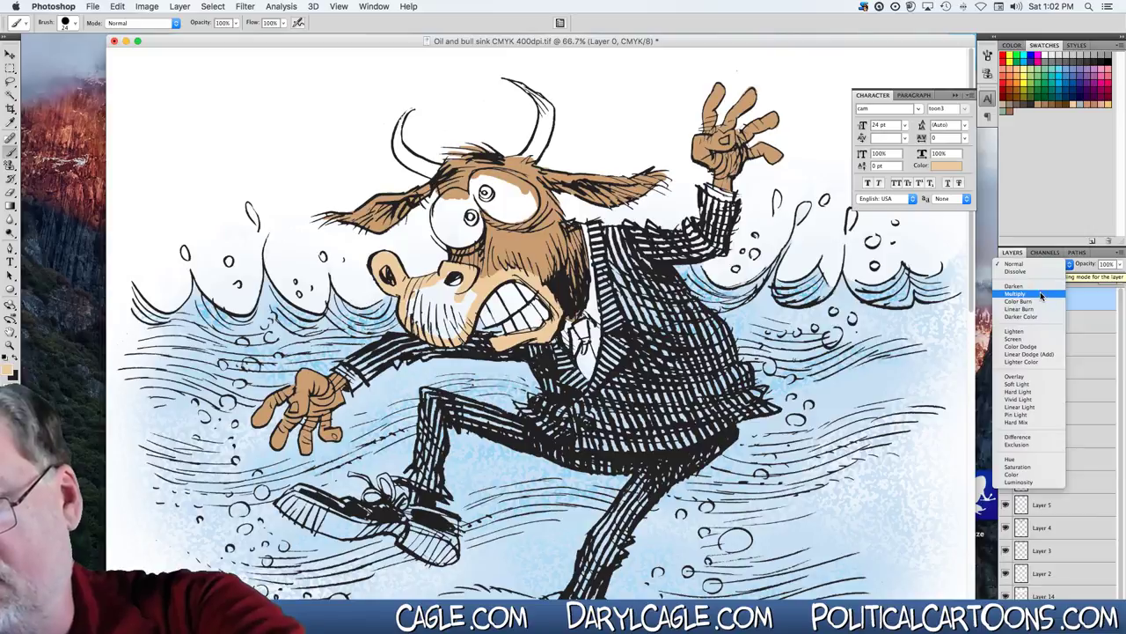
pyautogui.click(1038, 293)
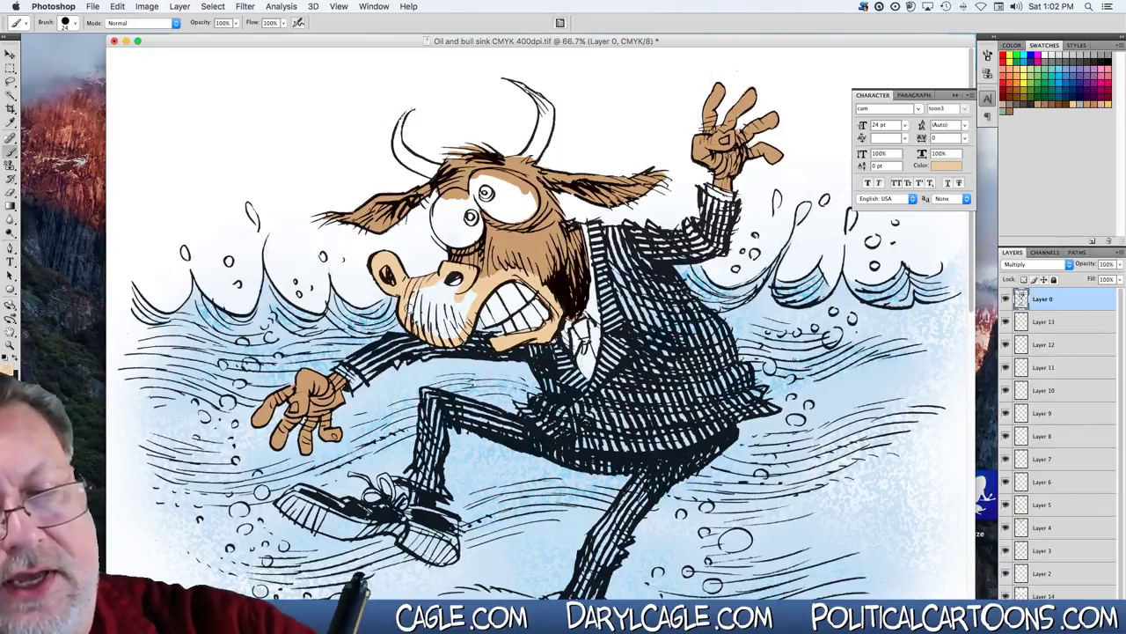
# Fill the remaining white areas of the bull's muzzle with the pale tan on Layer 3.
pyautogui.moveTo(421, 284); pyautogui.dragTo(413, 315)
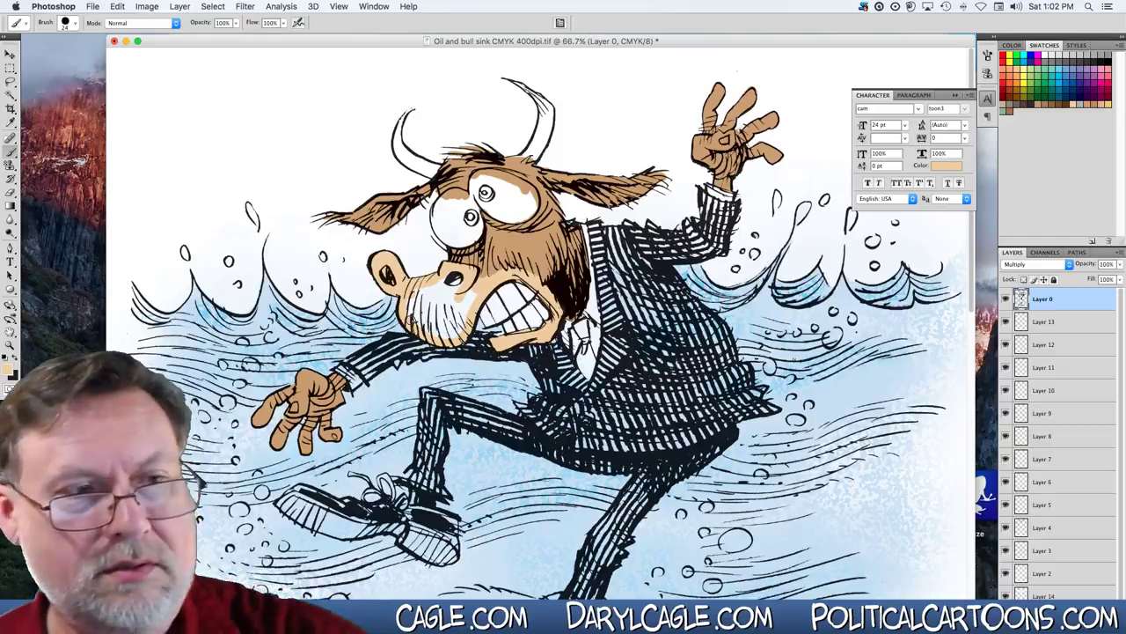
pyautogui.press('i')
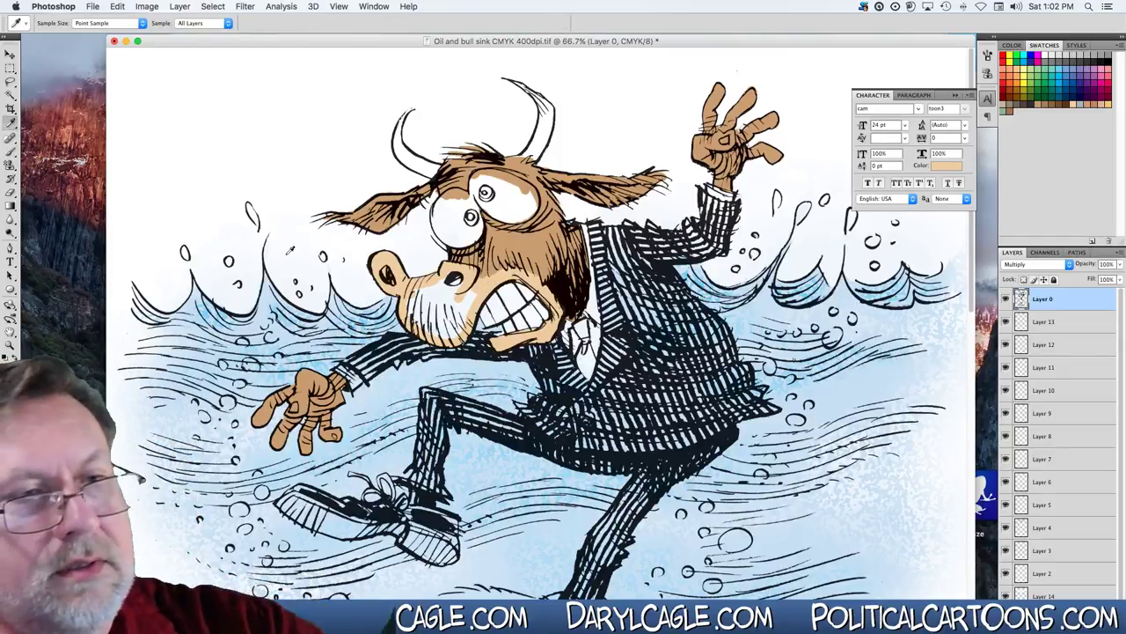
pyautogui.click(10, 153)
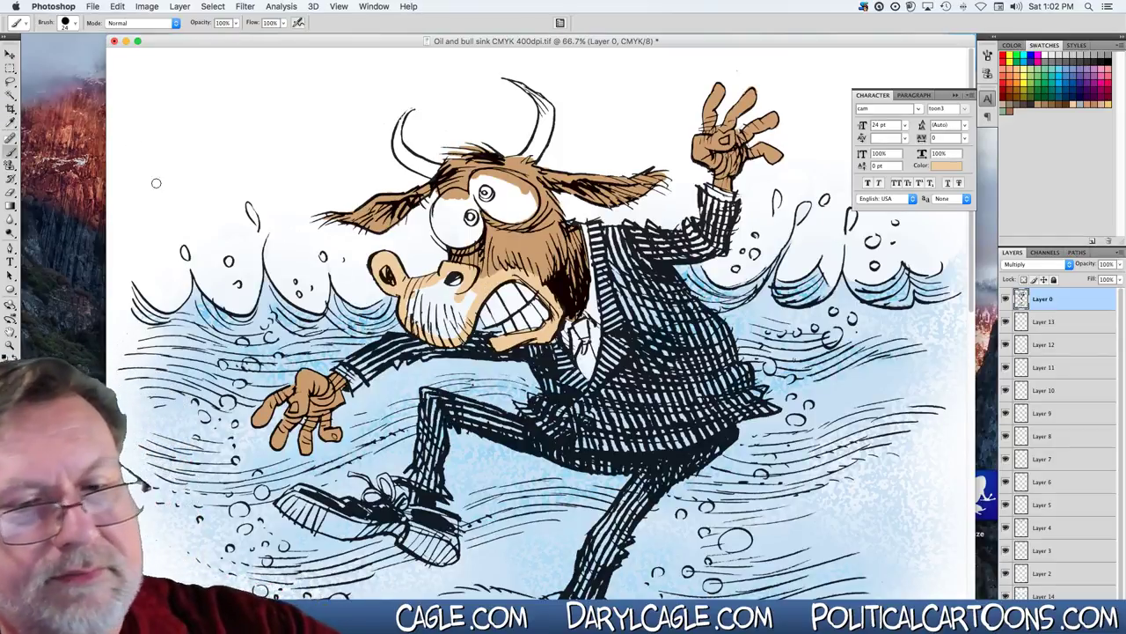
pyautogui.moveTo(410, 304); pyautogui.dragTo(418, 297)
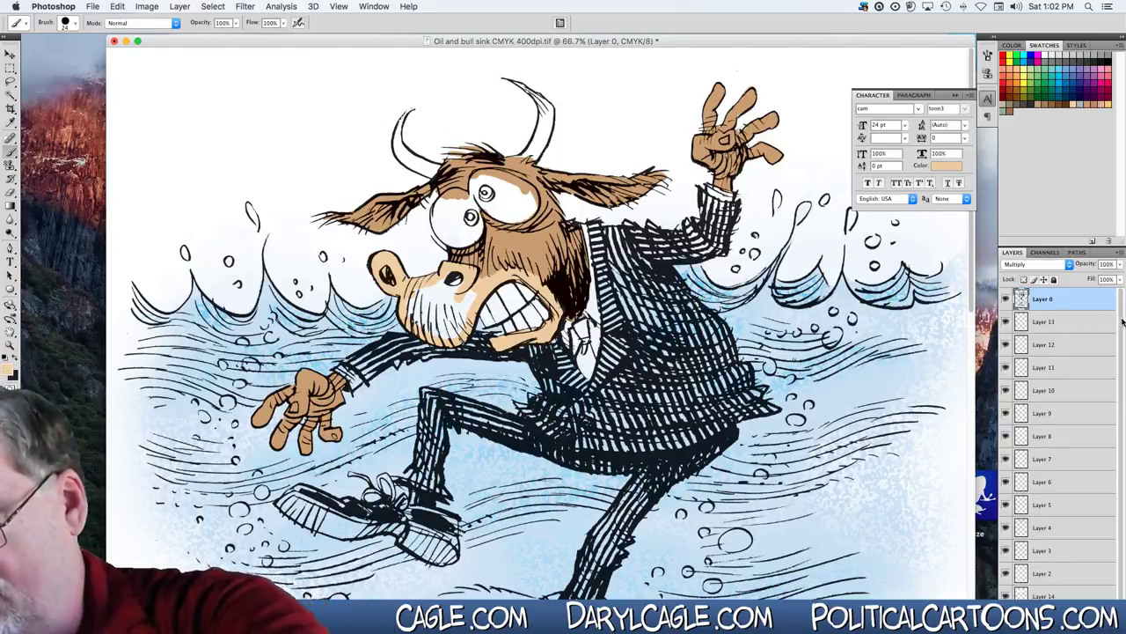
pyautogui.click(1041, 551)
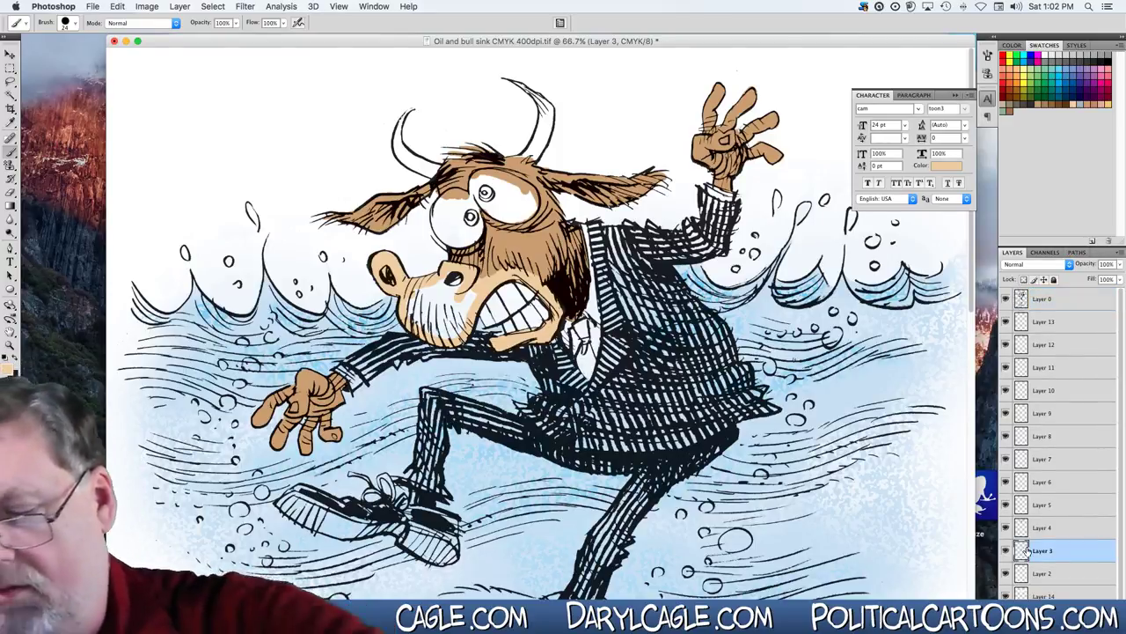
pyautogui.moveTo(426, 298)
pyautogui.mouseDown()
pyautogui.moveTo(411, 296)
pyautogui.moveTo(416, 308)
pyautogui.moveTo(436, 291)
pyautogui.moveTo(451, 310)
pyautogui.moveTo(421, 319)
pyautogui.moveTo(439, 329)
pyautogui.moveTo(454, 327)
pyautogui.moveTo(472, 297)
pyautogui.mouseUp()
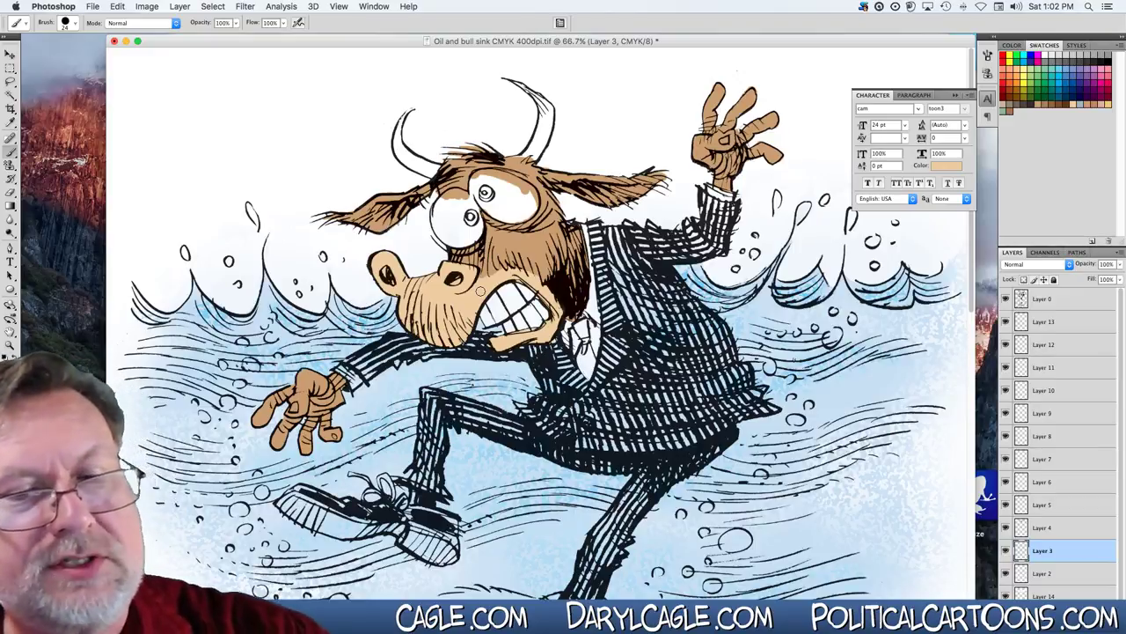
# Sample the light brown from the bull's cheek and make it a darker brown for the foreground color.
pyautogui.click(11, 122)
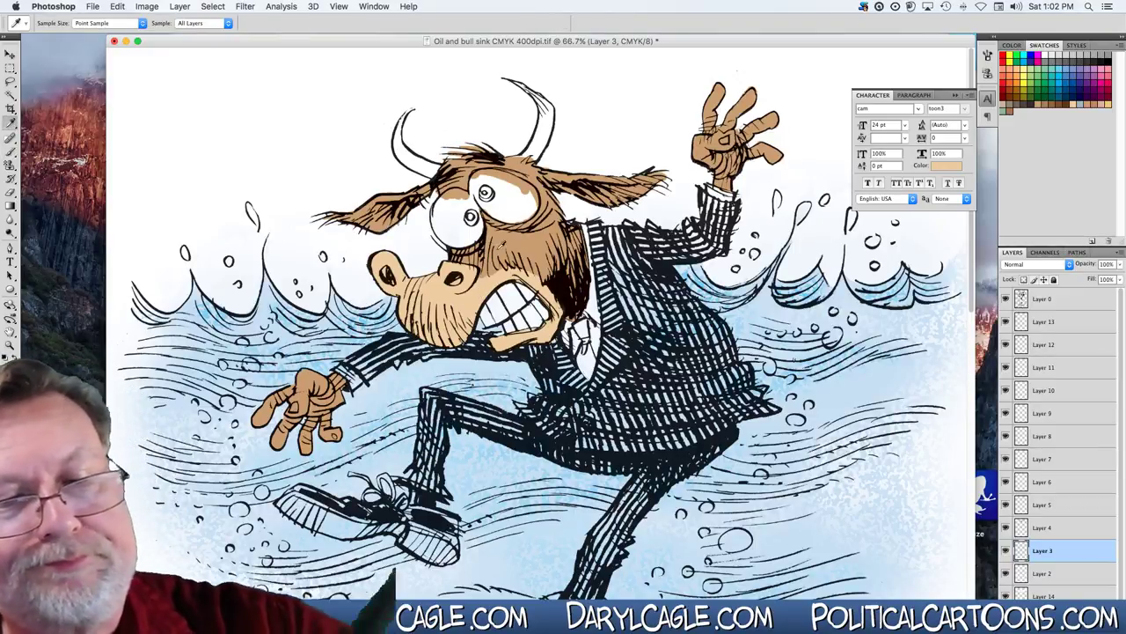
pyautogui.click(526, 242)
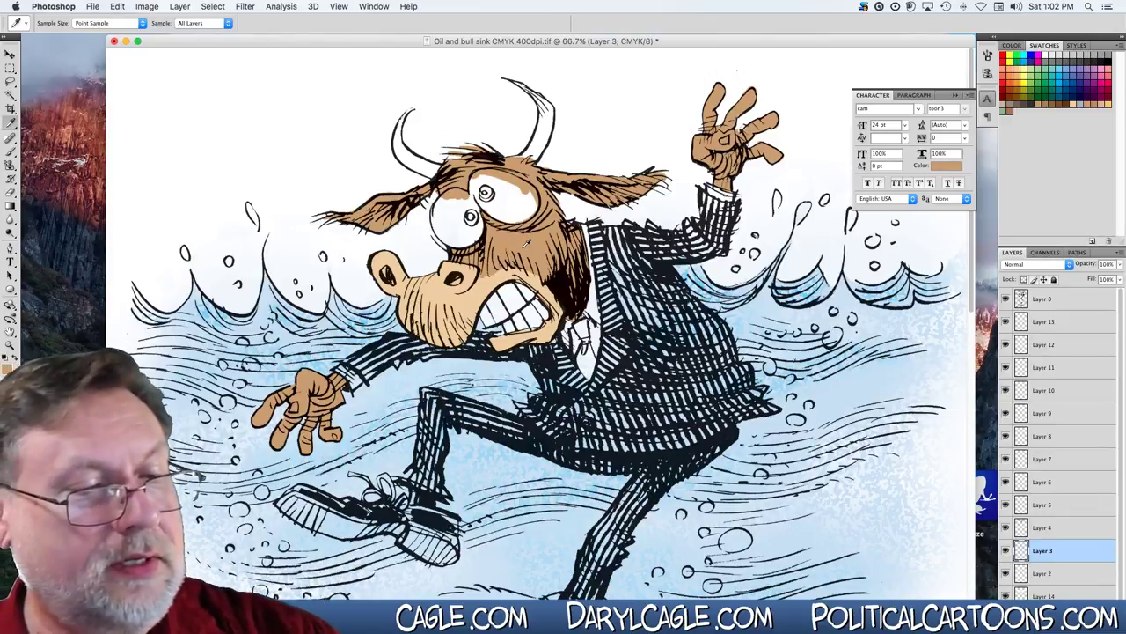
pyautogui.click(10, 357)
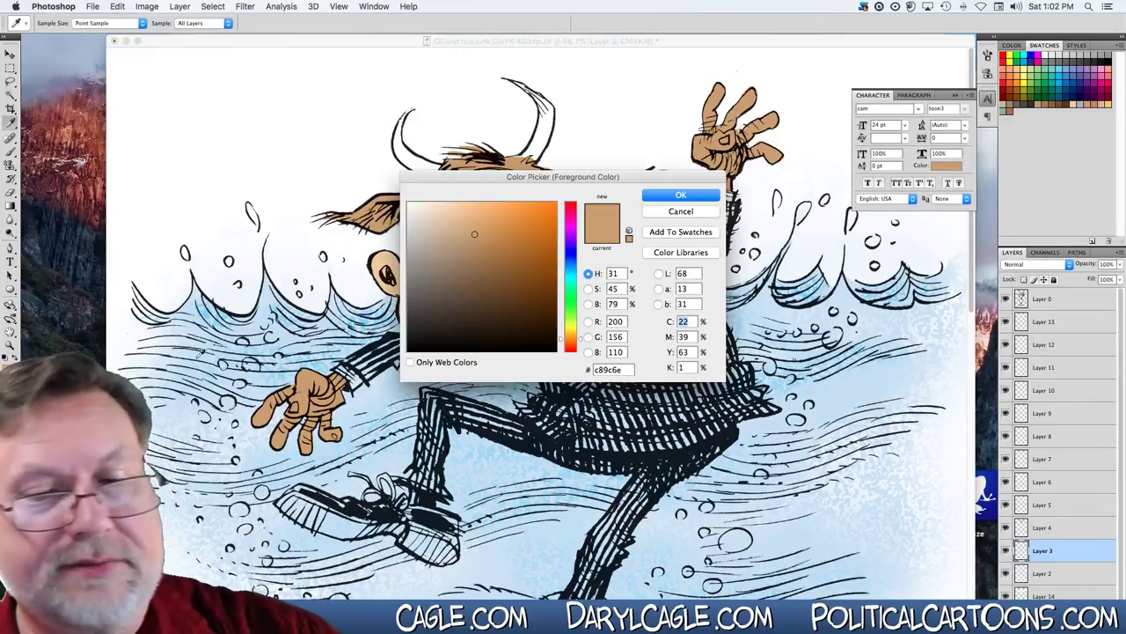
pyautogui.click(659, 199)
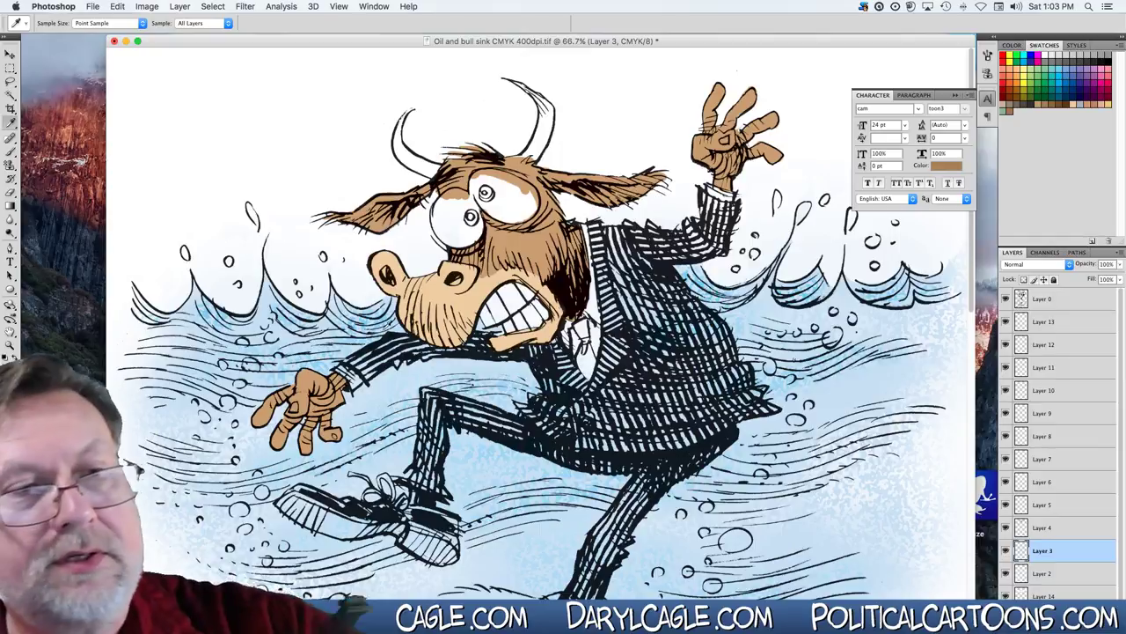
# Set the Brush tool to a soft 15 px tip with 0% hardness.
pyautogui.click(10, 138)
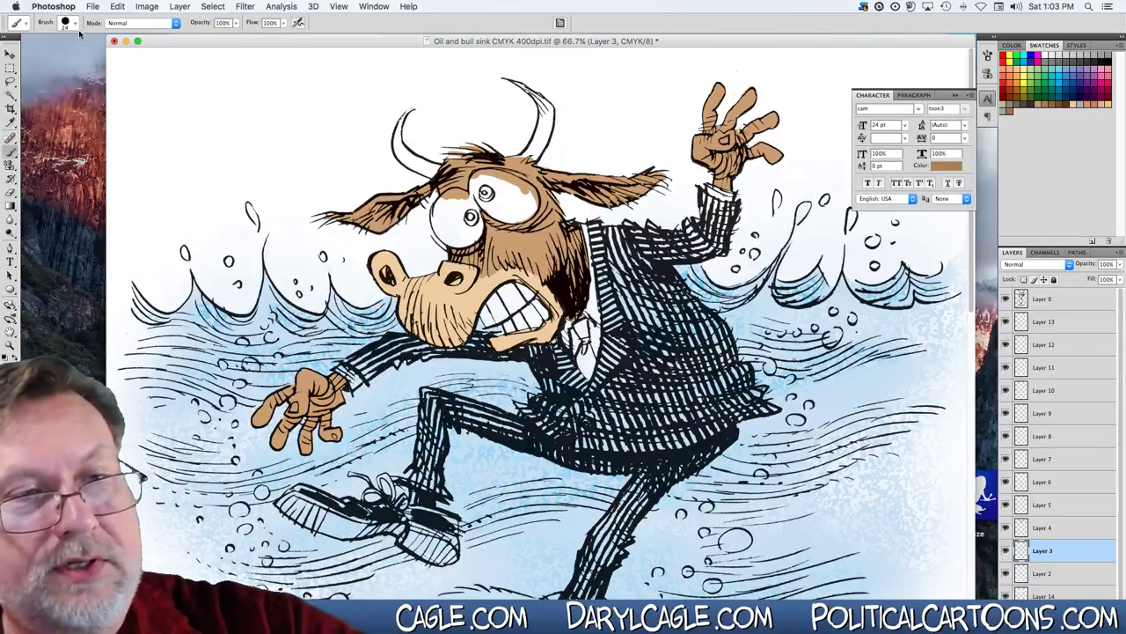
pyautogui.click(75, 23)
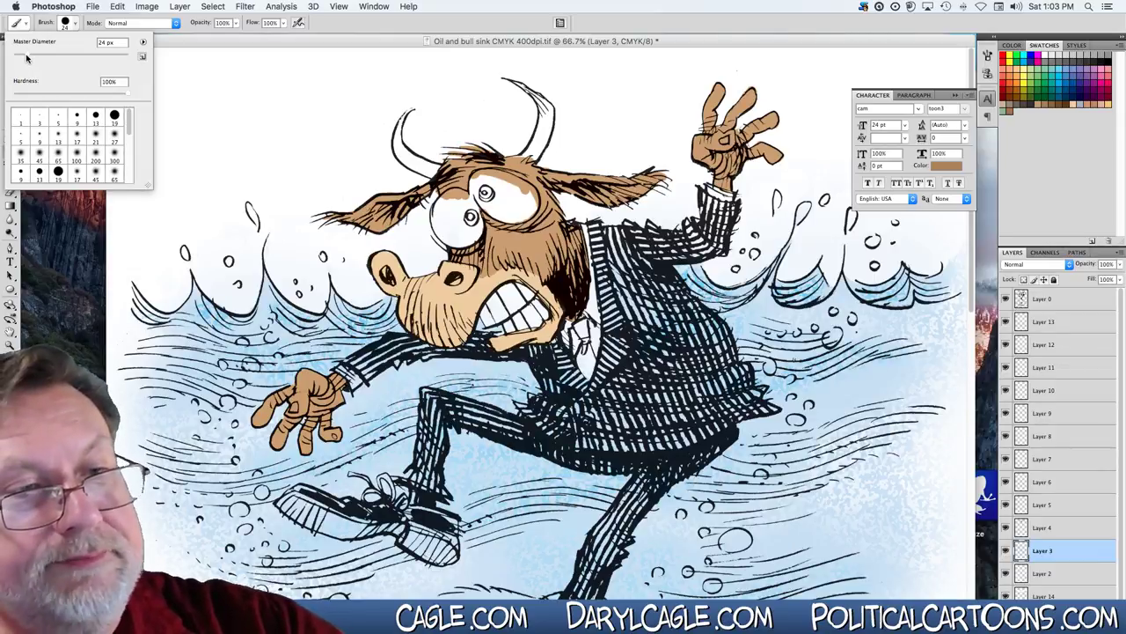
pyautogui.moveTo(26, 57); pyautogui.dragTo(18, 56)
pyautogui.click(128, 97)
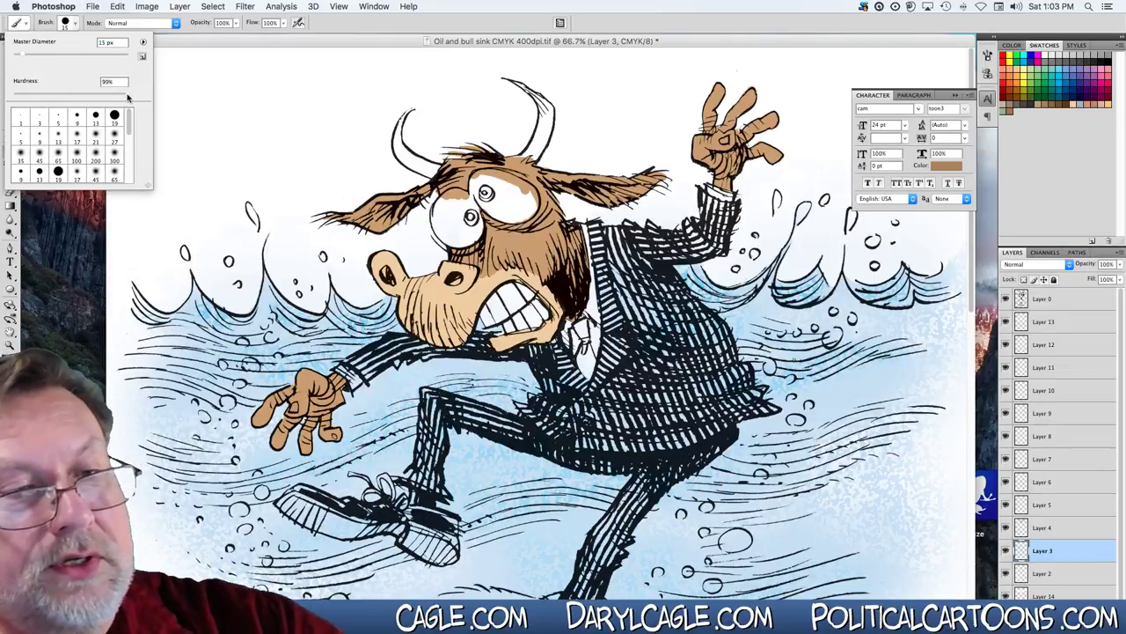
pyautogui.moveTo(128, 96); pyautogui.dragTo(2, 91)
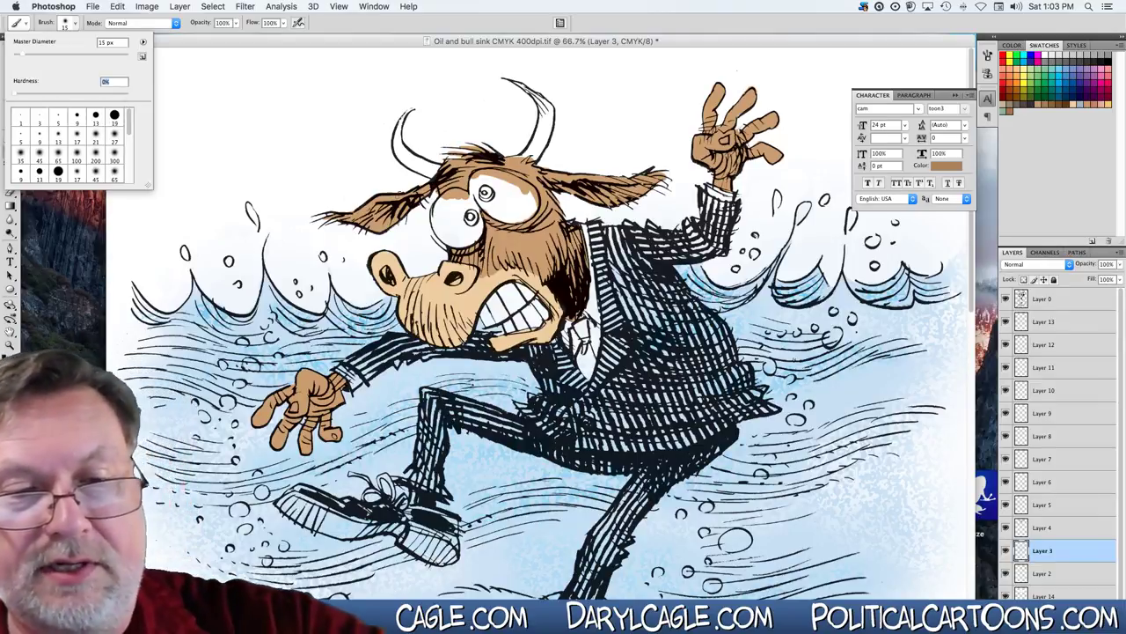
pyautogui.press('Return')
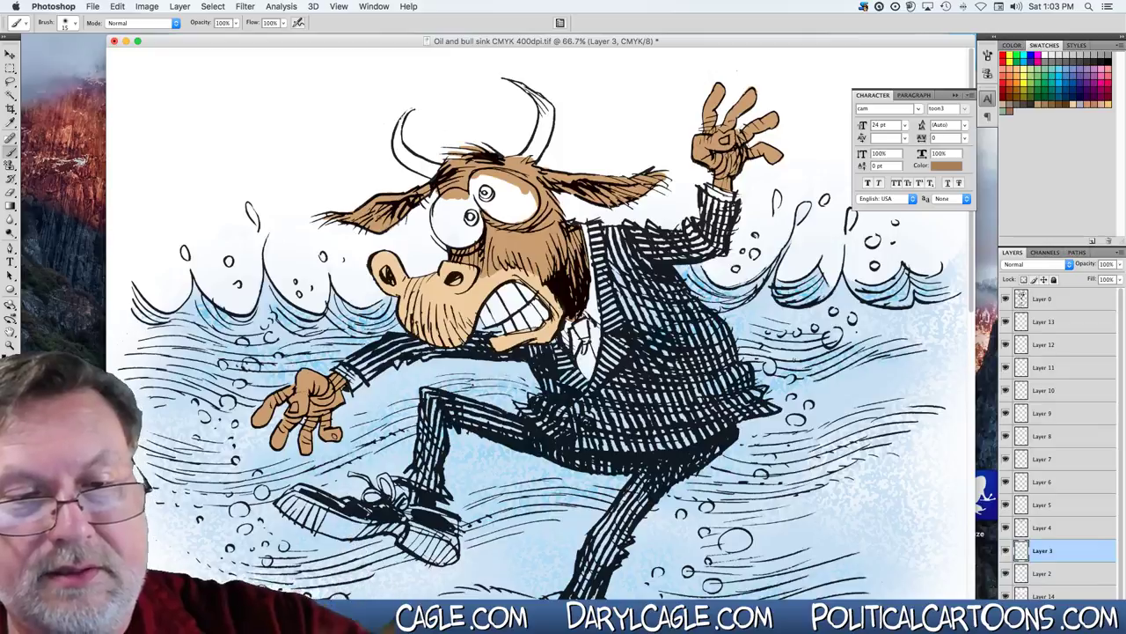
# Select the entire canvas, pick a medium gray swatch and make Layer 6 the active layer.
pyautogui.press('super+a')
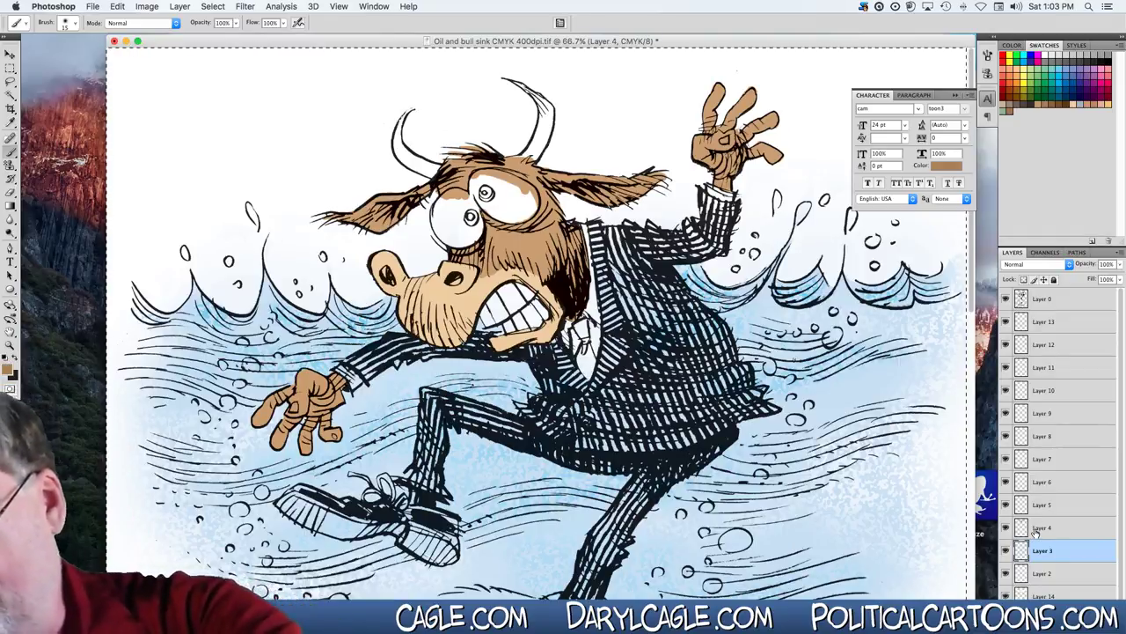
pyautogui.click(1038, 528)
pyautogui.click(1033, 508)
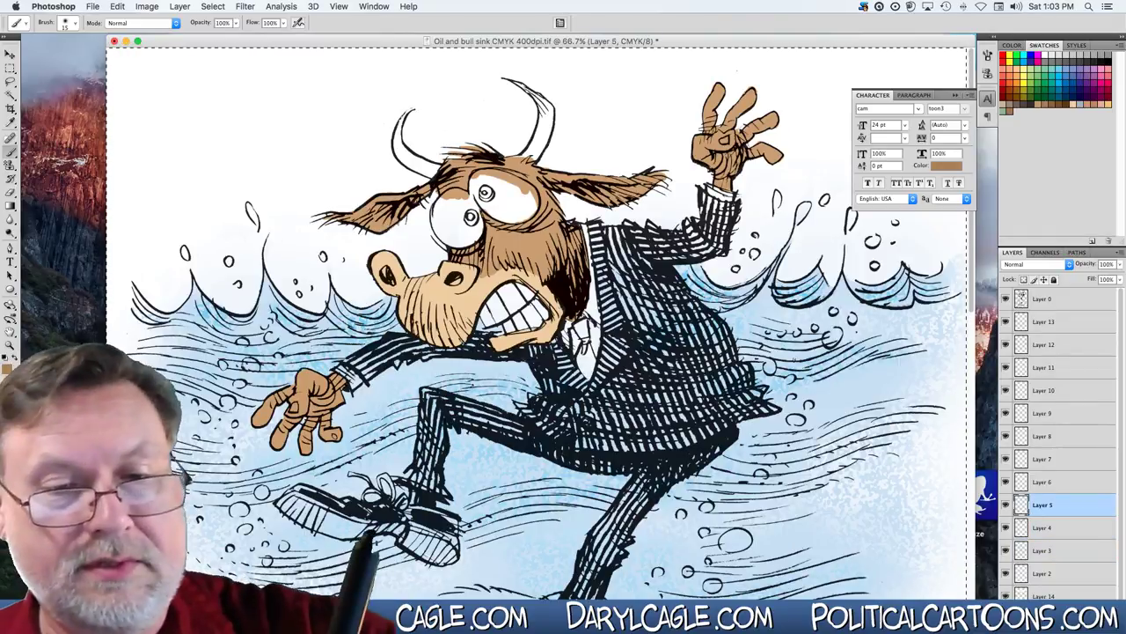
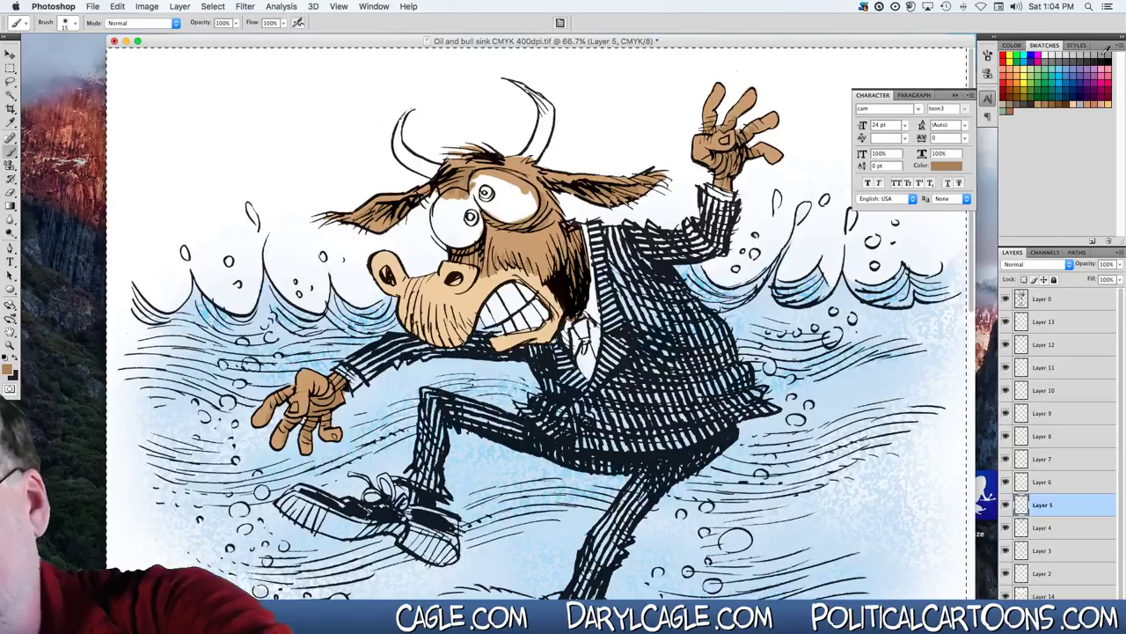
pyautogui.click(1104, 54)
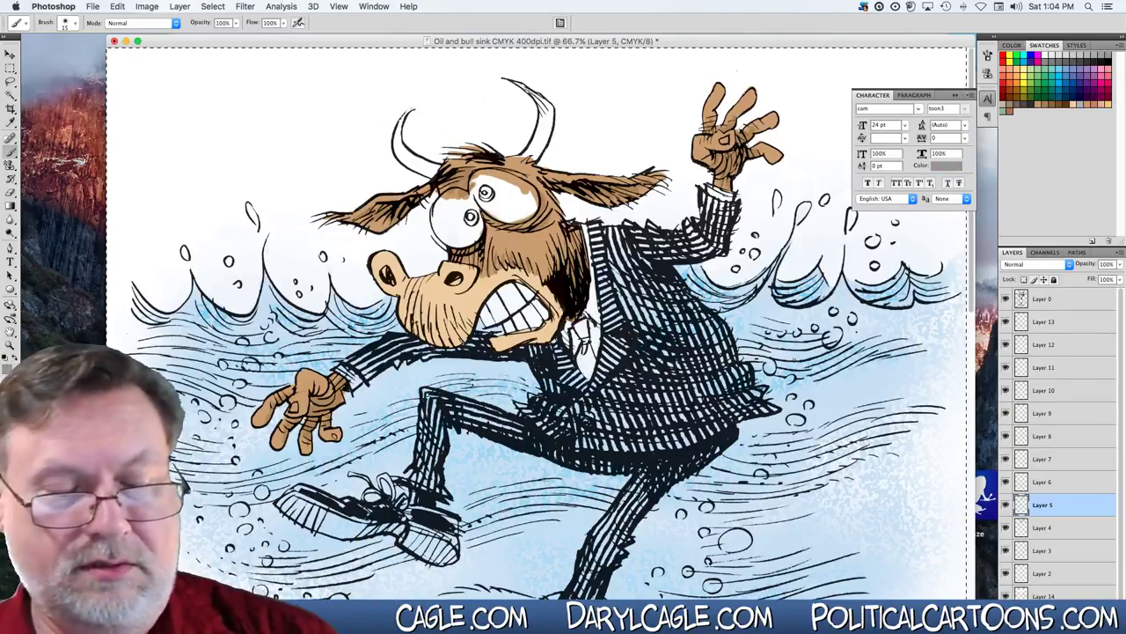
pyautogui.click(1046, 484)
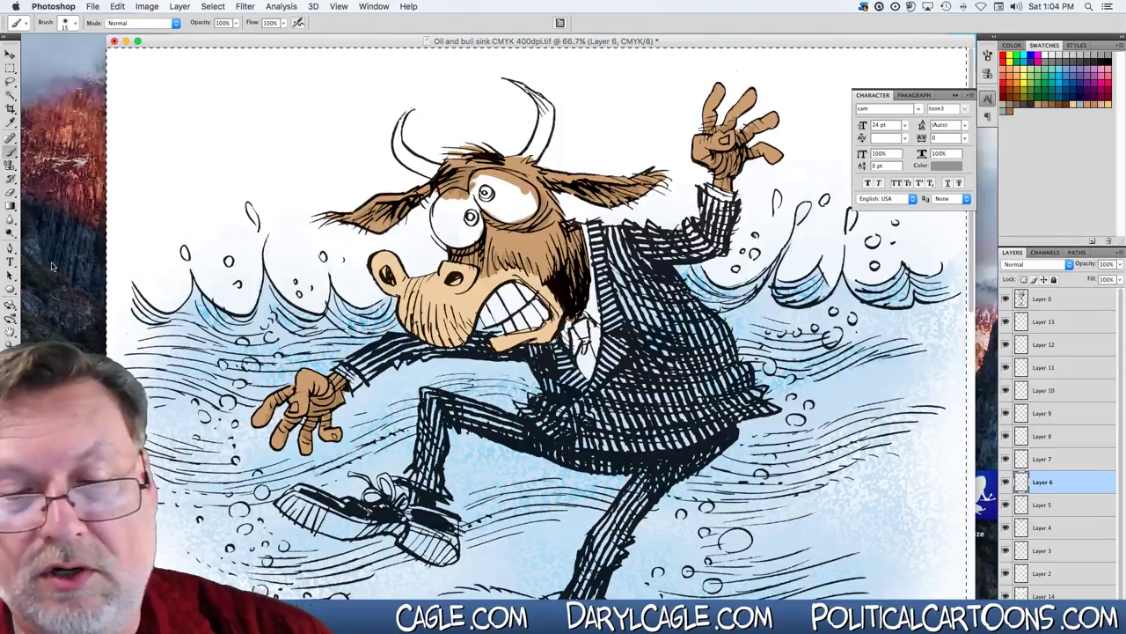
# Paint the bull's lowered sleeve gray with a 31 px brush on Layer 6, and set the brush hardness to 100%.
pyautogui.click(75, 27)
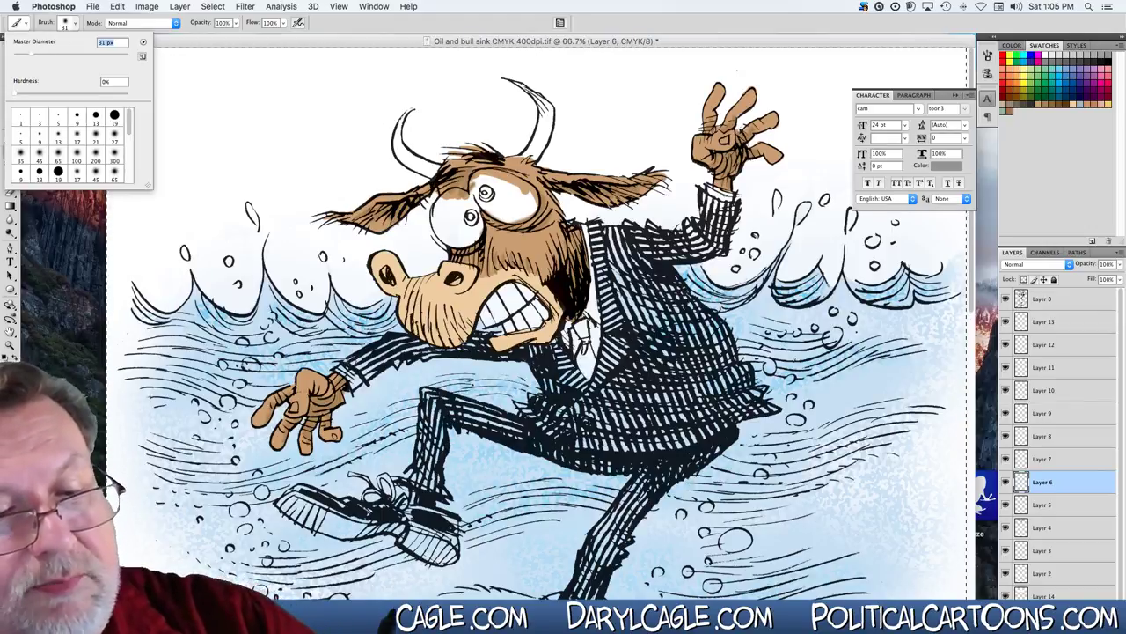
pyautogui.click(350, 361)
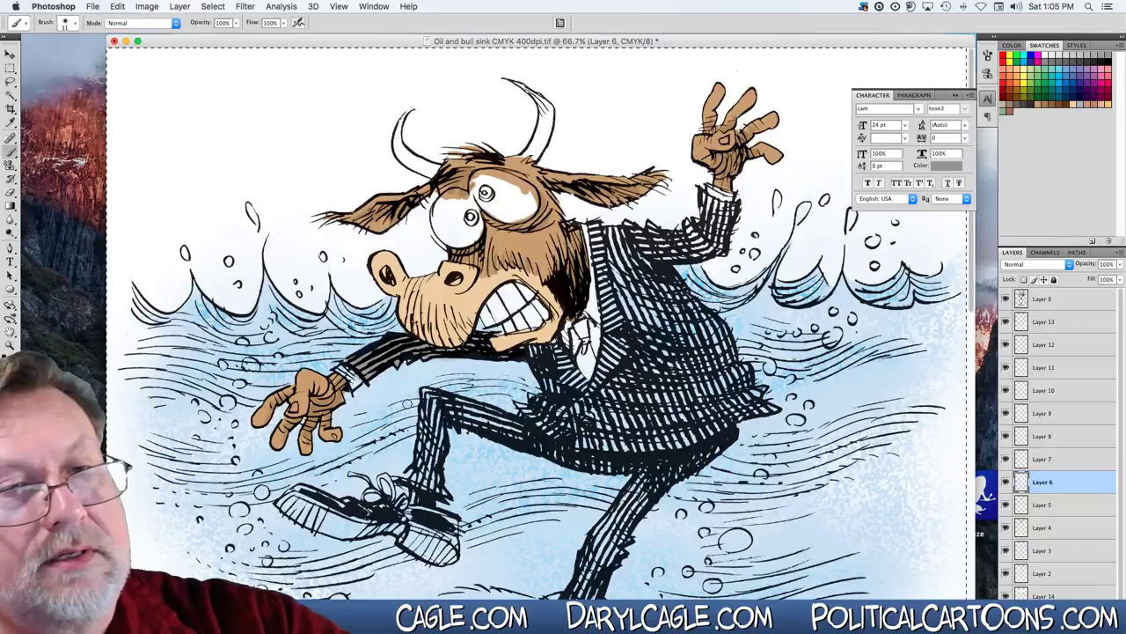
pyautogui.click(74, 25)
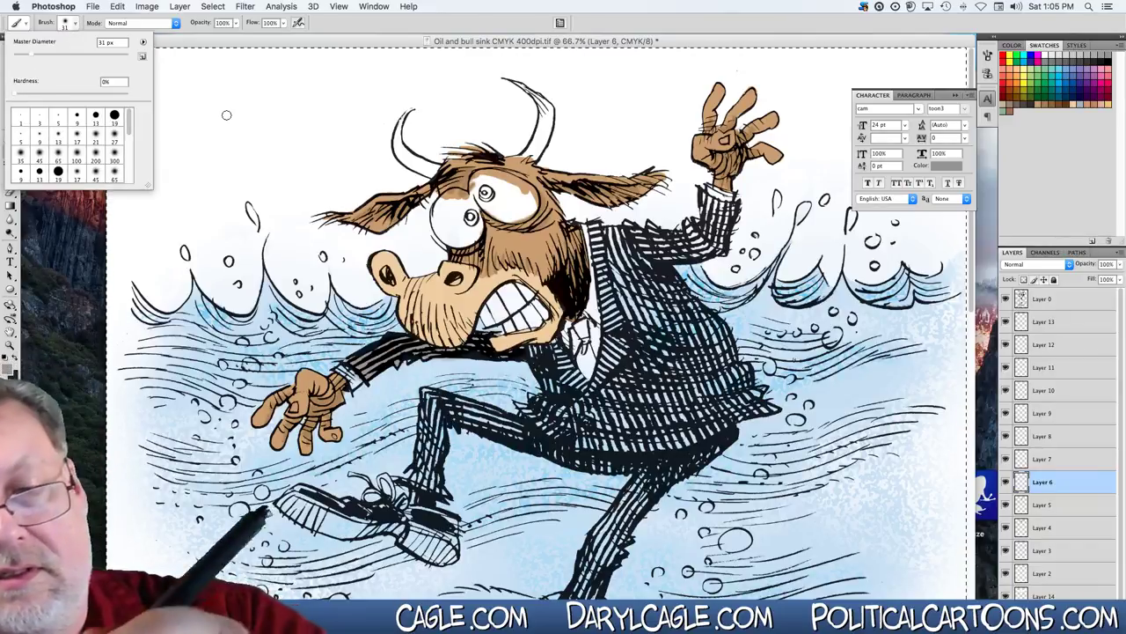
pyautogui.click(16, 95)
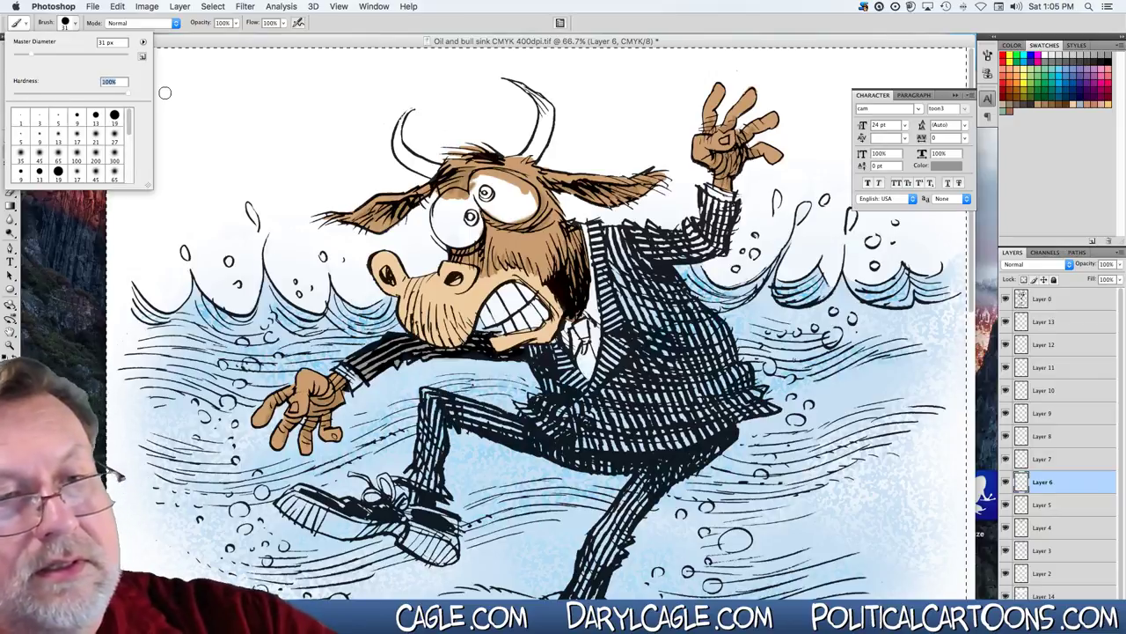
pyautogui.press('Return')
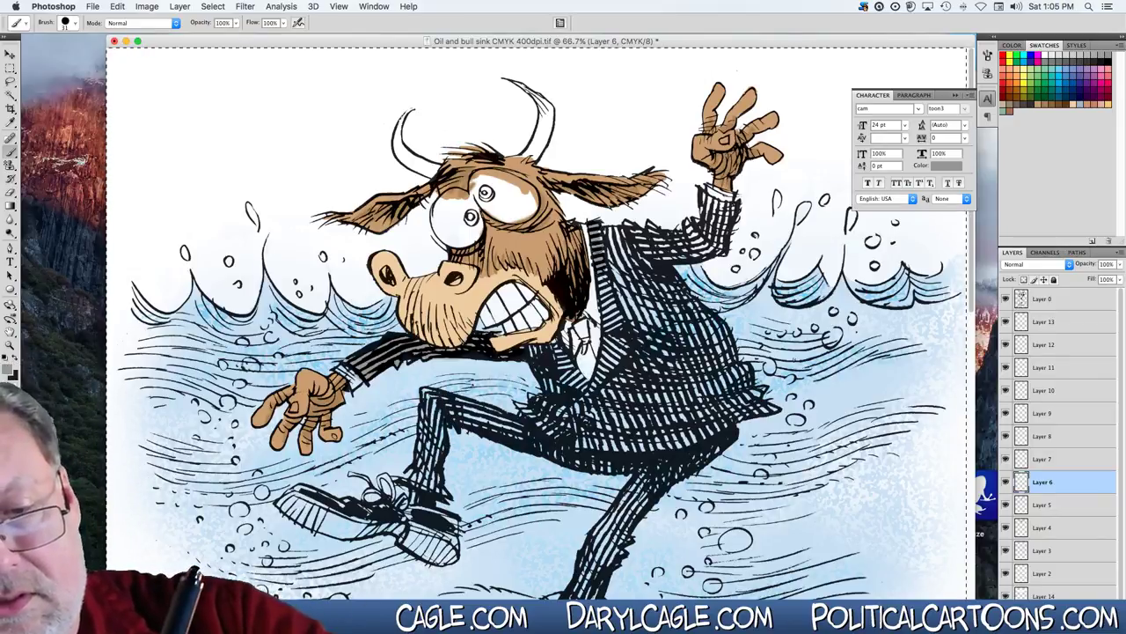
# Paint the jacket's lapels and the front of the jacket below the chin gray on Layer 6.
pyautogui.moveTo(598, 245)
pyautogui.mouseDown()
pyautogui.moveTo(609, 340)
pyautogui.moveTo(595, 396)
pyautogui.mouseUp()
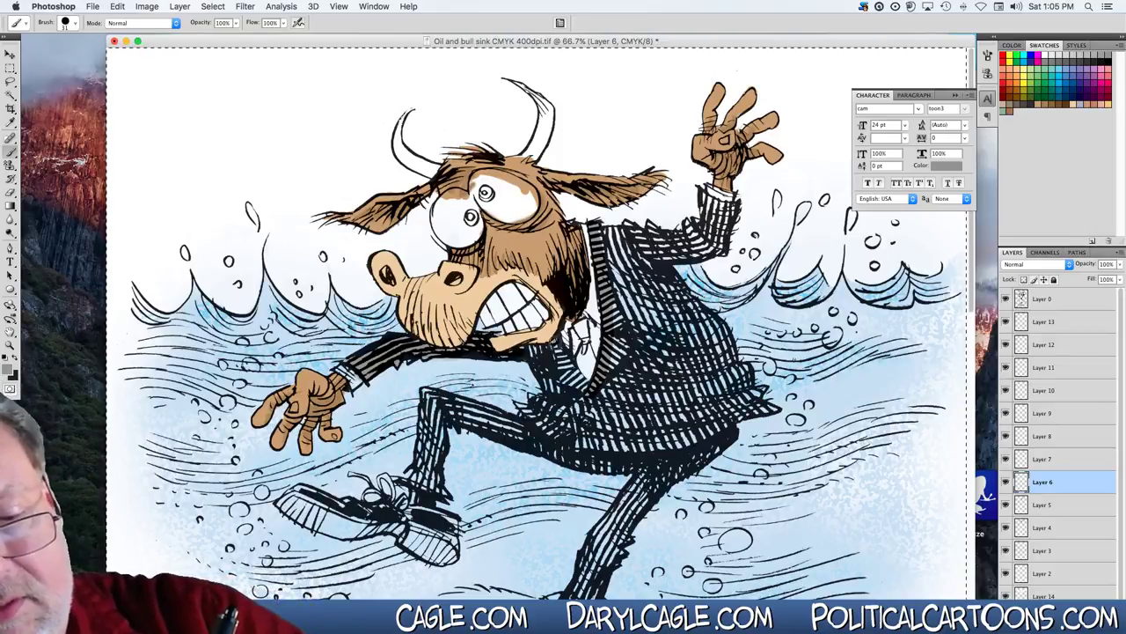
pyautogui.moveTo(554, 345); pyautogui.dragTo(589, 382)
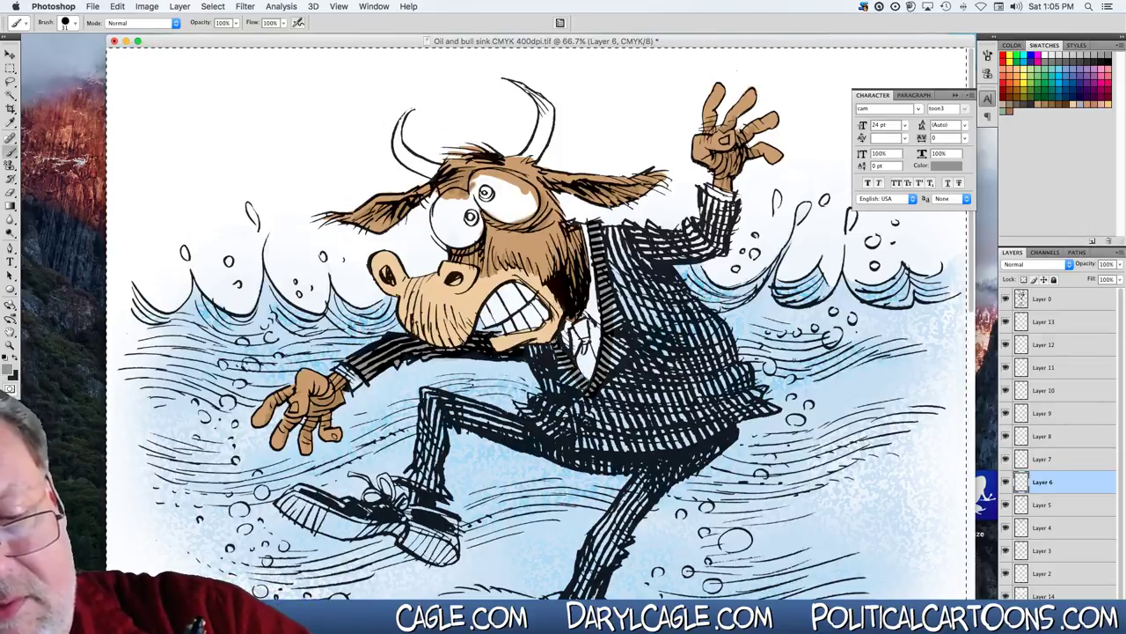
pyautogui.moveTo(544, 350)
pyautogui.mouseDown()
pyautogui.moveTo(525, 351)
pyautogui.moveTo(553, 387)
pyautogui.moveTo(581, 394)
pyautogui.moveTo(572, 405)
pyautogui.moveTo(531, 398)
pyautogui.moveTo(549, 400)
pyautogui.moveTo(519, 406)
pyautogui.moveTo(523, 415)
pyautogui.mouseUp()
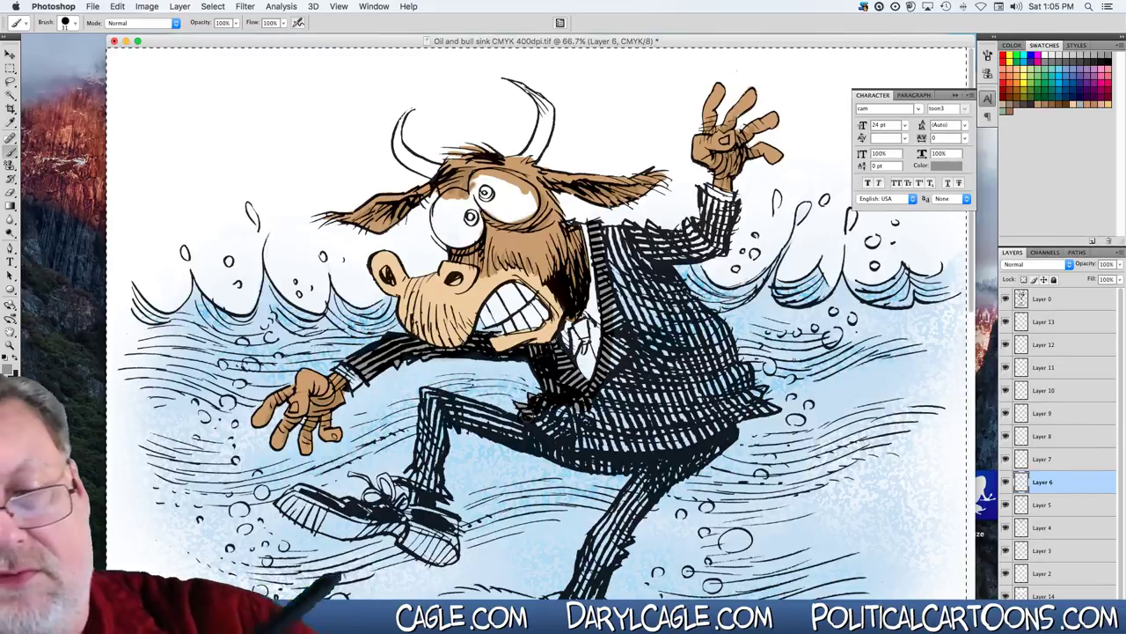
# Paint the raised sleeve and shoulder, the jacket's back edge and hem, and the upper part of the rear trouser leg gray.
pyautogui.moveTo(594, 233)
pyautogui.mouseDown()
pyautogui.moveTo(694, 234)
pyautogui.moveTo(704, 195)
pyautogui.moveTo(738, 204)
pyautogui.moveTo(718, 251)
pyautogui.mouseUp()
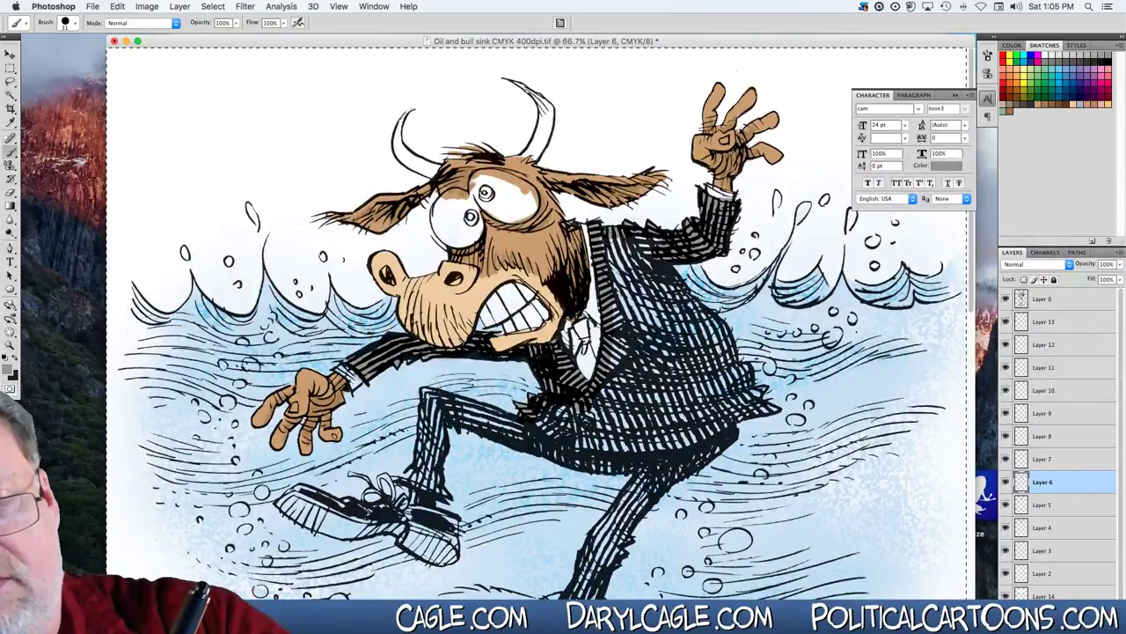
pyautogui.moveTo(612, 251)
pyautogui.mouseDown()
pyautogui.moveTo(660, 251)
pyautogui.moveTo(678, 304)
pyautogui.moveTo(690, 299)
pyautogui.moveTo(720, 333)
pyautogui.moveTo(748, 406)
pyautogui.mouseUp()
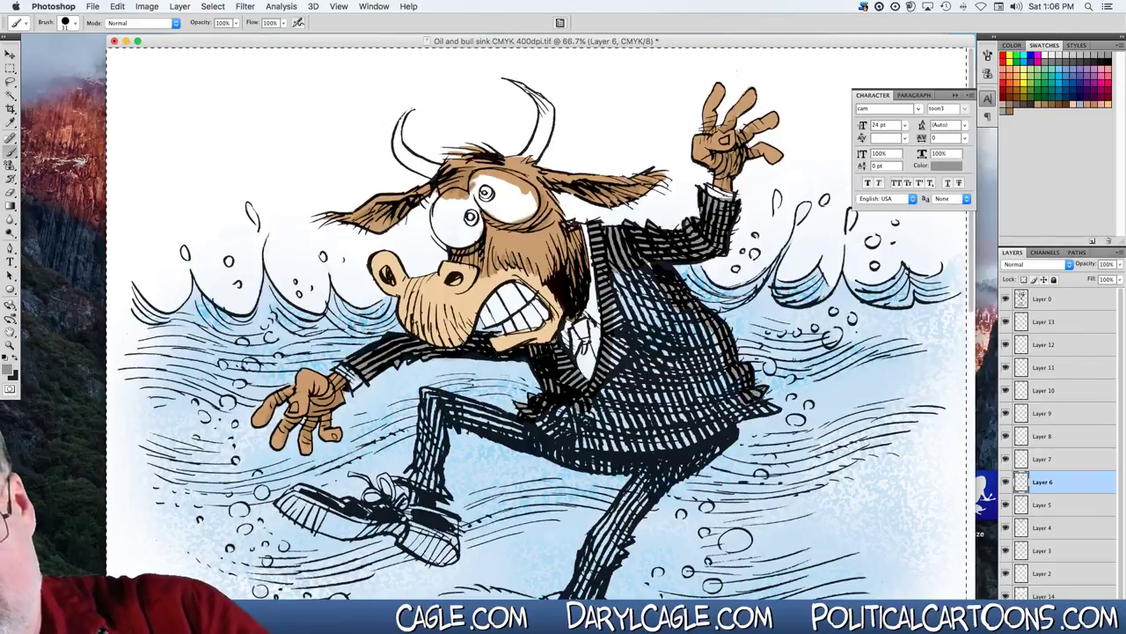
pyautogui.moveTo(766, 407)
pyautogui.mouseDown()
pyautogui.moveTo(717, 429)
pyautogui.moveTo(700, 465)
pyautogui.moveTo(673, 479)
pyautogui.moveTo(647, 493)
pyautogui.moveTo(634, 480)
pyautogui.moveTo(594, 542)
pyautogui.moveTo(647, 500)
pyautogui.mouseUp()
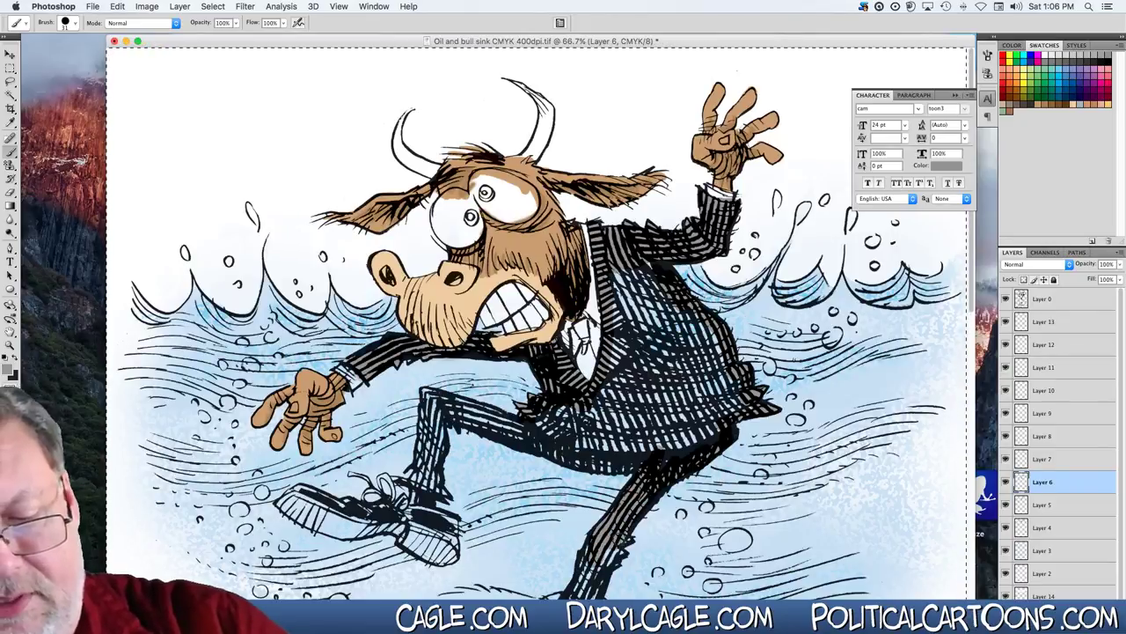
# Paint the bull's pinstripe jacket and both trouser legs medium gray on Layer 6.
pyautogui.moveTo(616, 556); pyautogui.dragTo(605, 570)
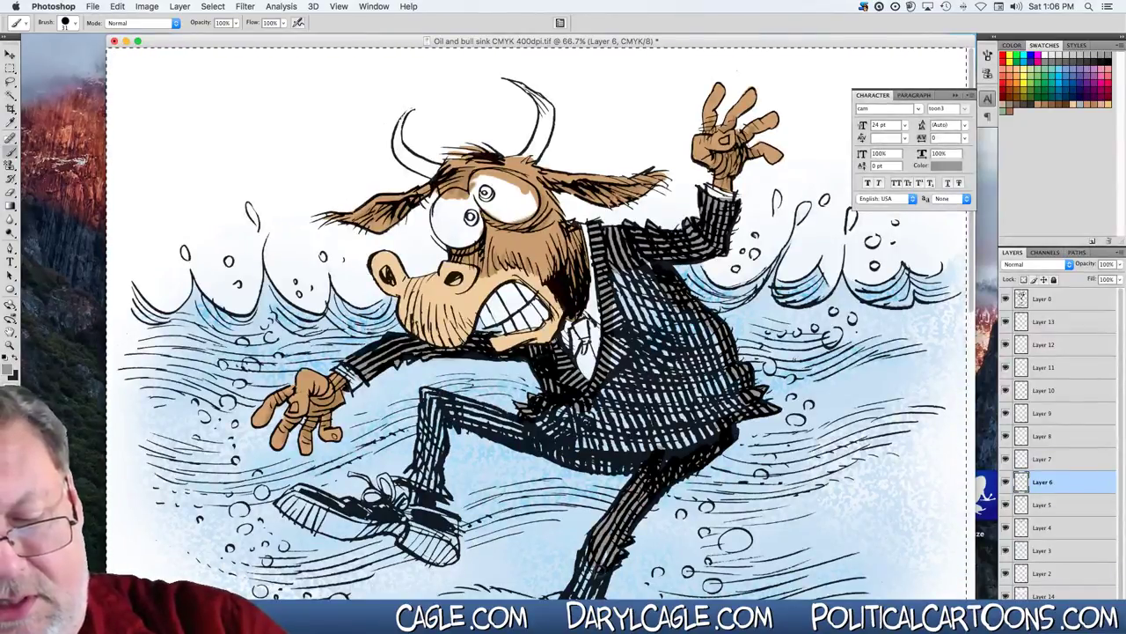
pyautogui.moveTo(449, 421)
pyautogui.mouseDown()
pyautogui.moveTo(428, 398)
pyautogui.moveTo(469, 421)
pyautogui.mouseUp()
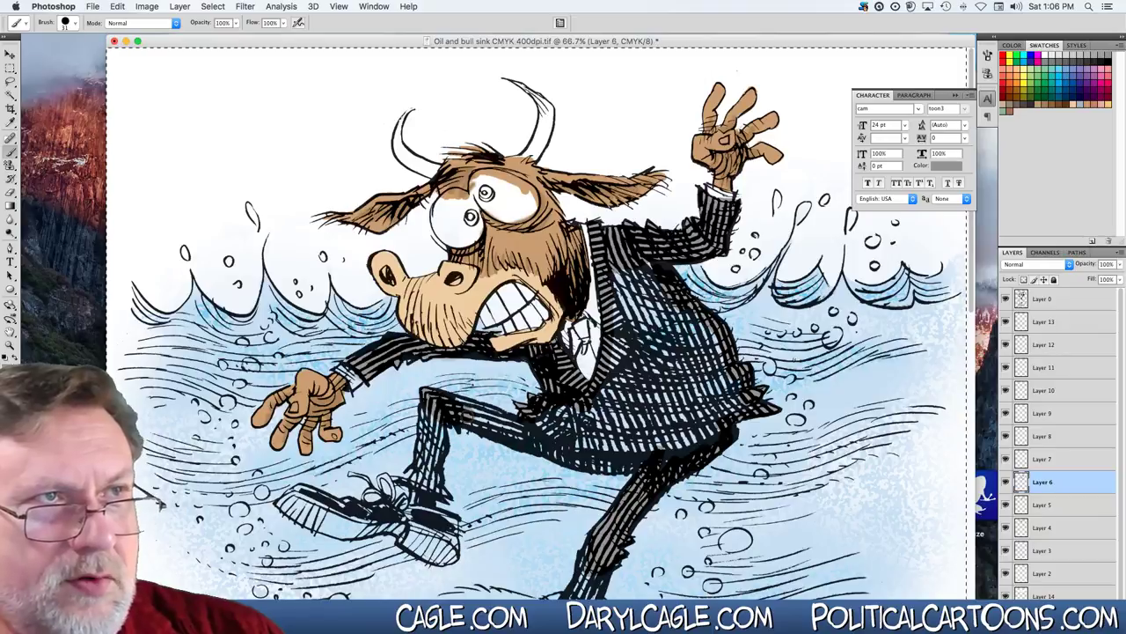
pyautogui.moveTo(467, 417)
pyautogui.mouseDown()
pyautogui.moveTo(511, 435)
pyautogui.moveTo(492, 415)
pyautogui.moveTo(546, 426)
pyautogui.moveTo(549, 404)
pyautogui.moveTo(581, 414)
pyautogui.moveTo(564, 449)
pyautogui.moveTo(606, 464)
pyautogui.moveTo(656, 464)
pyautogui.moveTo(681, 443)
pyautogui.mouseUp()
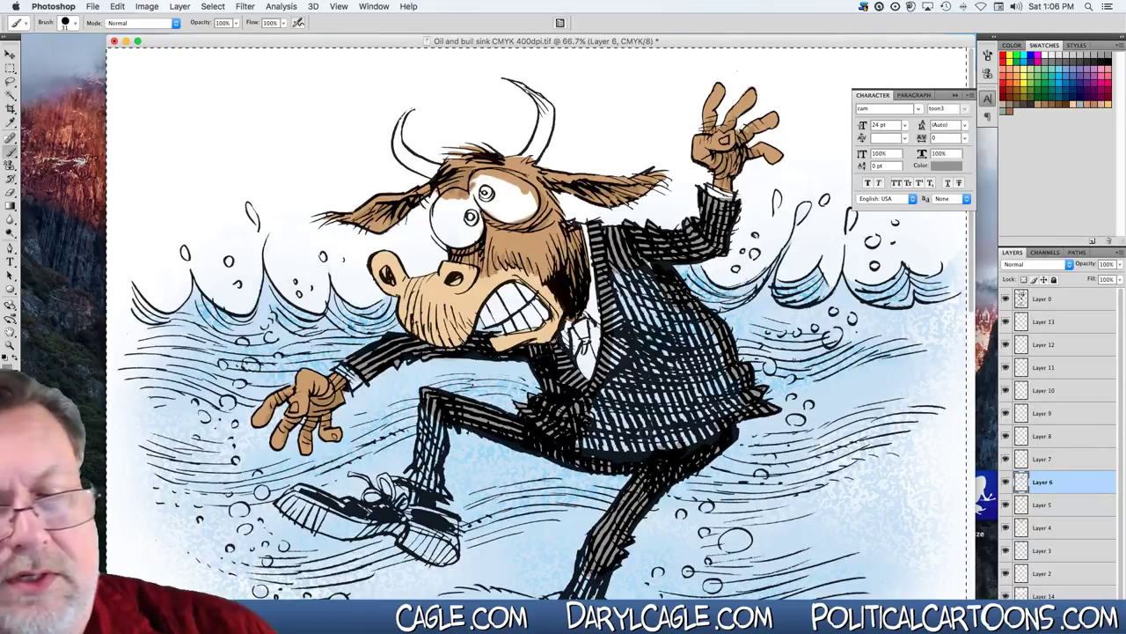
pyautogui.moveTo(428, 400)
pyautogui.mouseDown()
pyautogui.moveTo(424, 458)
pyautogui.moveTo(440, 449)
pyautogui.moveTo(411, 472)
pyautogui.moveTo(428, 486)
pyautogui.mouseUp()
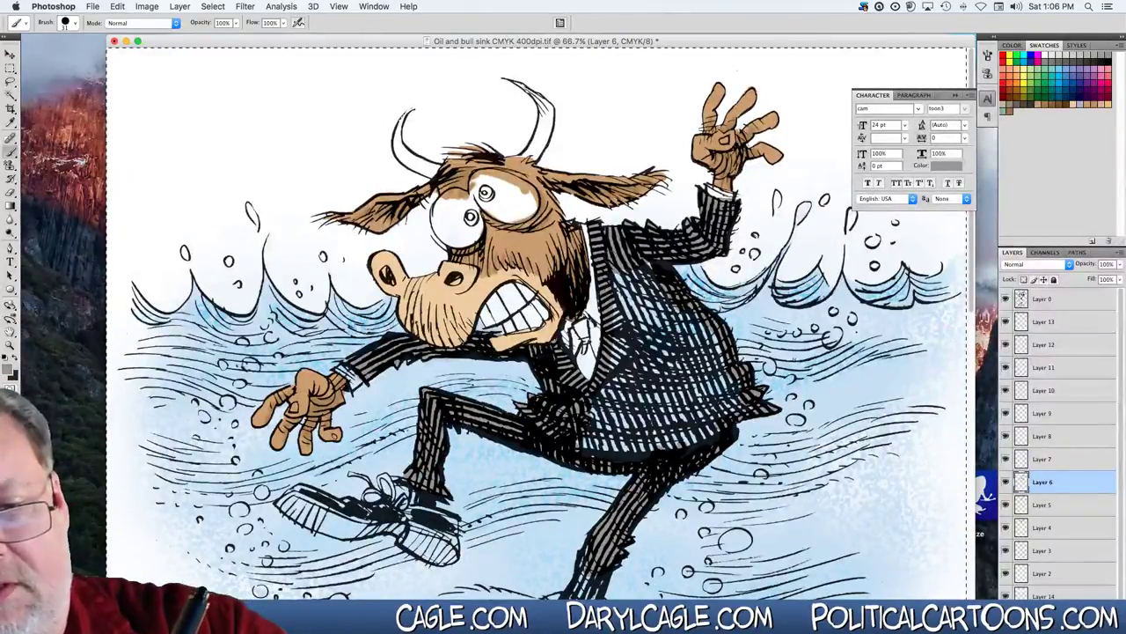
pyautogui.moveTo(616, 264)
pyautogui.mouseDown()
pyautogui.moveTo(625, 325)
pyautogui.moveTo(640, 264)
pyautogui.moveTo(665, 335)
pyautogui.moveTo(678, 349)
pyautogui.moveTo(695, 313)
pyautogui.moveTo(715, 368)
pyautogui.moveTo(694, 387)
pyautogui.moveTo(623, 335)
pyautogui.moveTo(607, 343)
pyautogui.moveTo(586, 401)
pyautogui.moveTo(696, 414)
pyautogui.moveTo(739, 387)
pyautogui.moveTo(729, 415)
pyautogui.moveTo(674, 440)
pyautogui.moveTo(616, 440)
pyautogui.moveTo(592, 416)
pyautogui.mouseUp()
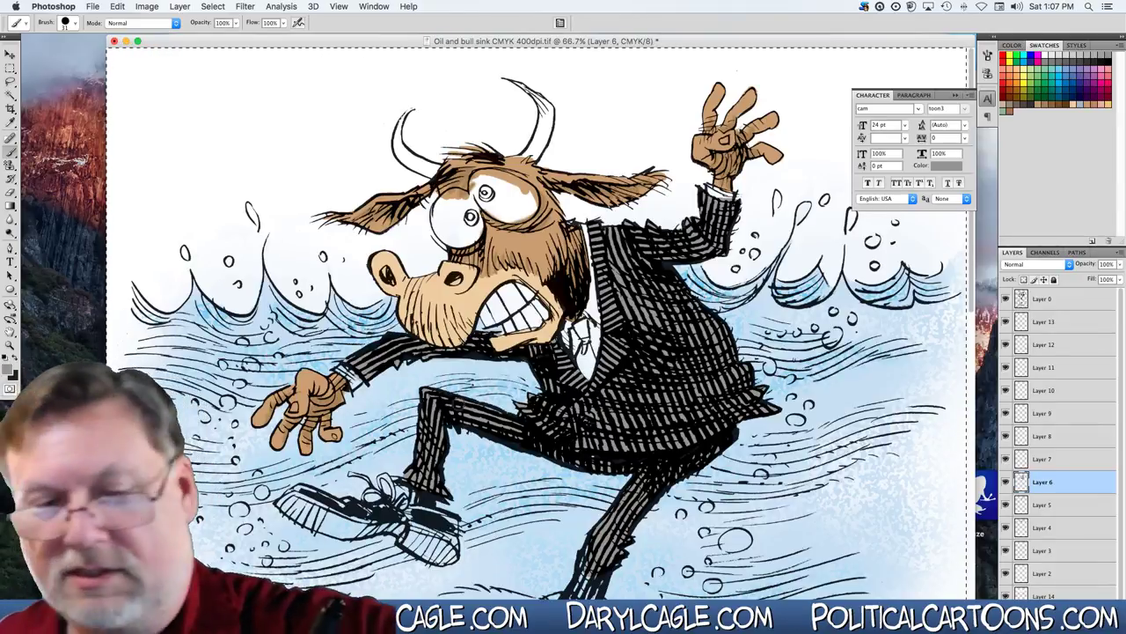
# Paint the bull's two black shoes gray, including the raised shoe's upper and the heel of the lower shoe.
pyautogui.moveTo(458, 403); pyautogui.dragTo(443, 183)
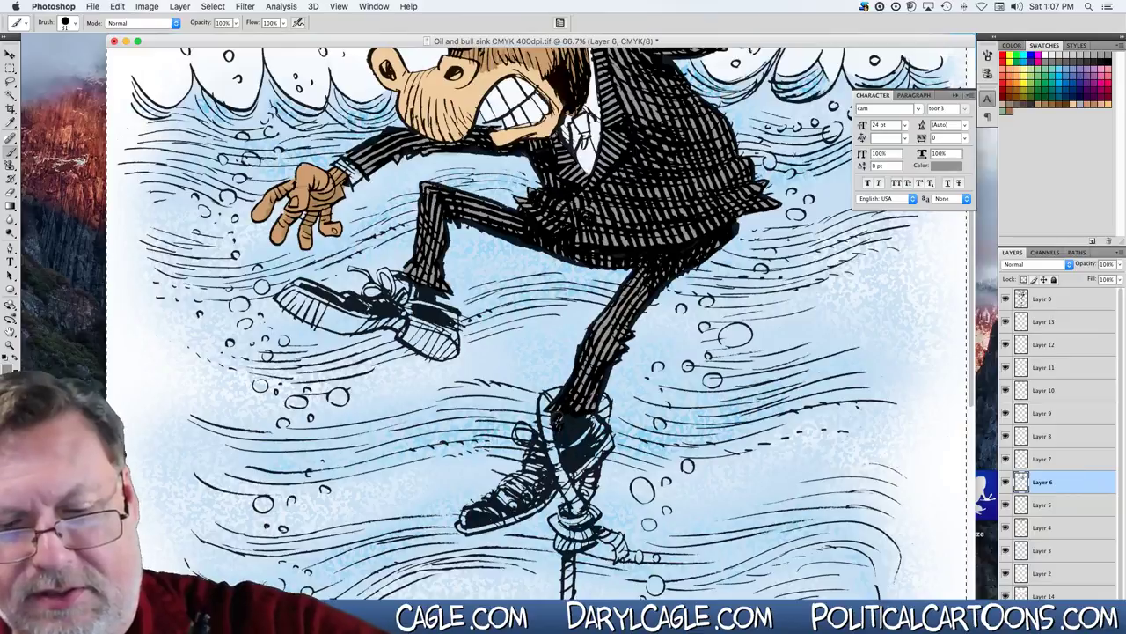
pyautogui.moveTo(556, 414)
pyautogui.mouseDown()
pyautogui.moveTo(570, 463)
pyautogui.moveTo(576, 440)
pyautogui.moveTo(602, 449)
pyautogui.mouseUp()
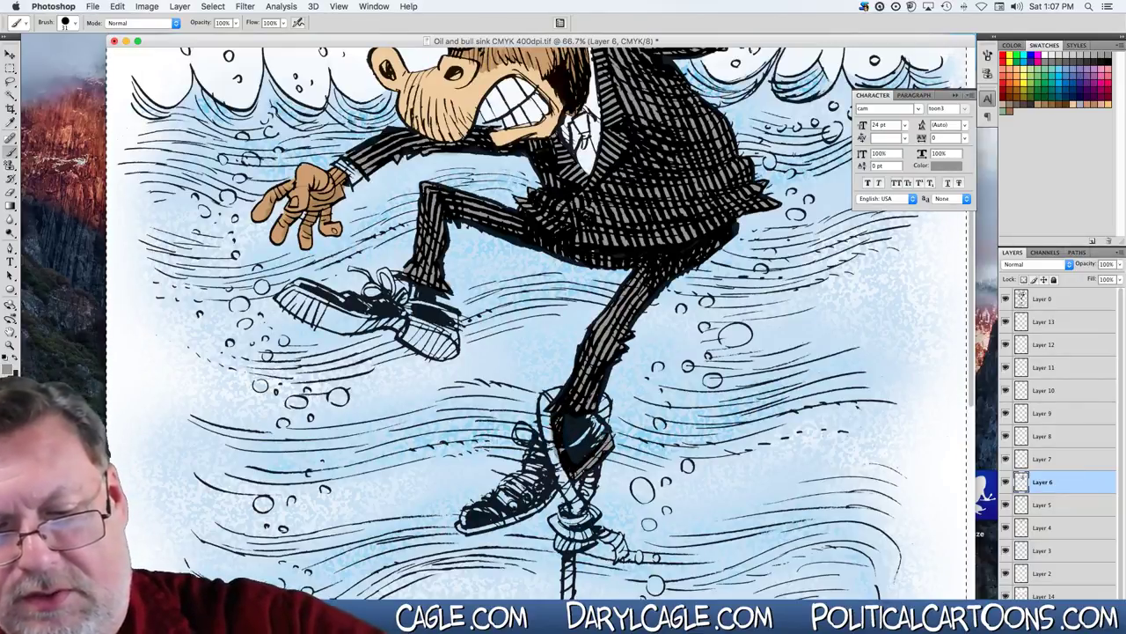
pyautogui.moveTo(567, 420); pyautogui.dragTo(591, 456)
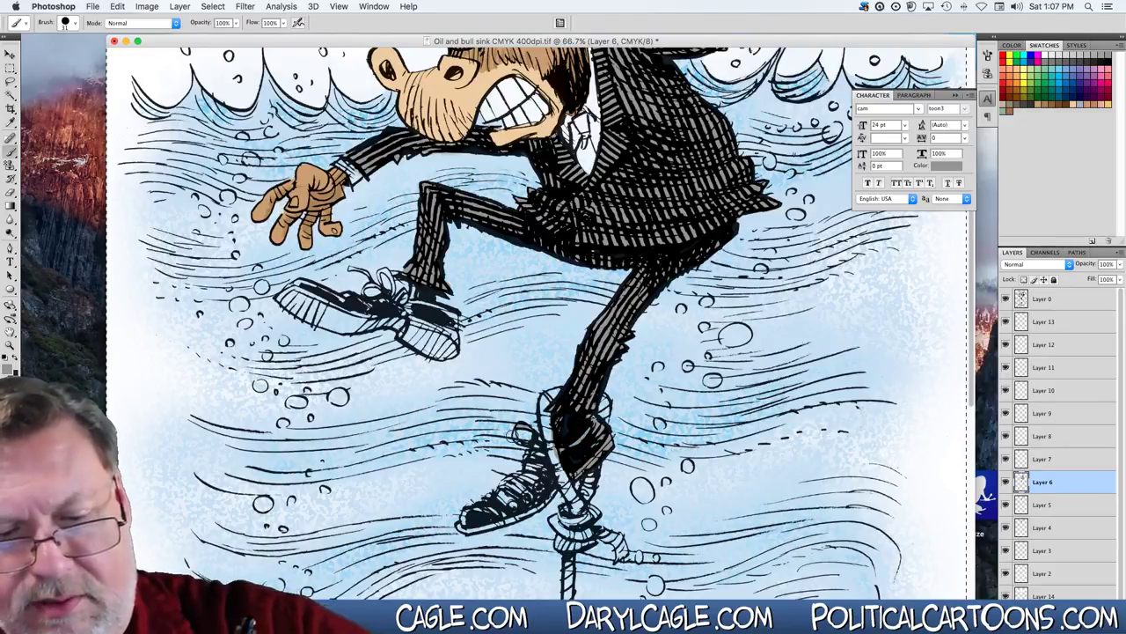
pyautogui.moveTo(511, 435)
pyautogui.mouseDown()
pyautogui.moveTo(534, 447)
pyautogui.moveTo(547, 479)
pyautogui.moveTo(526, 456)
pyautogui.moveTo(540, 489)
pyautogui.moveTo(502, 521)
pyautogui.moveTo(512, 489)
pyautogui.moveTo(465, 519)
pyautogui.moveTo(486, 519)
pyautogui.mouseUp()
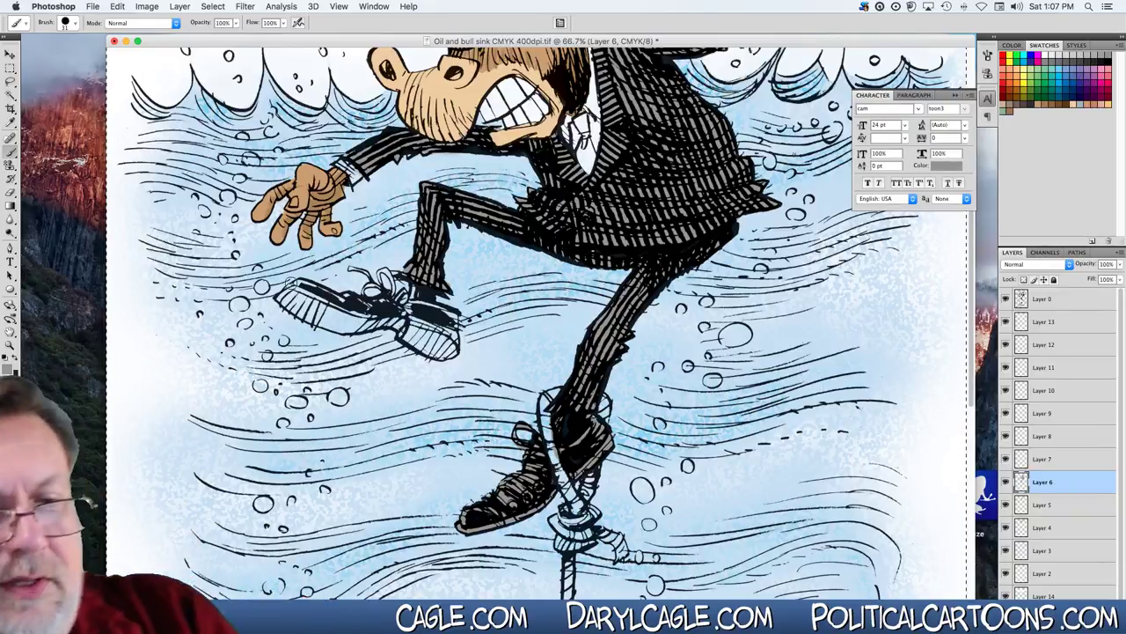
pyautogui.moveTo(284, 282)
pyautogui.mouseDown()
pyautogui.moveTo(319, 305)
pyautogui.moveTo(296, 280)
pyautogui.mouseUp()
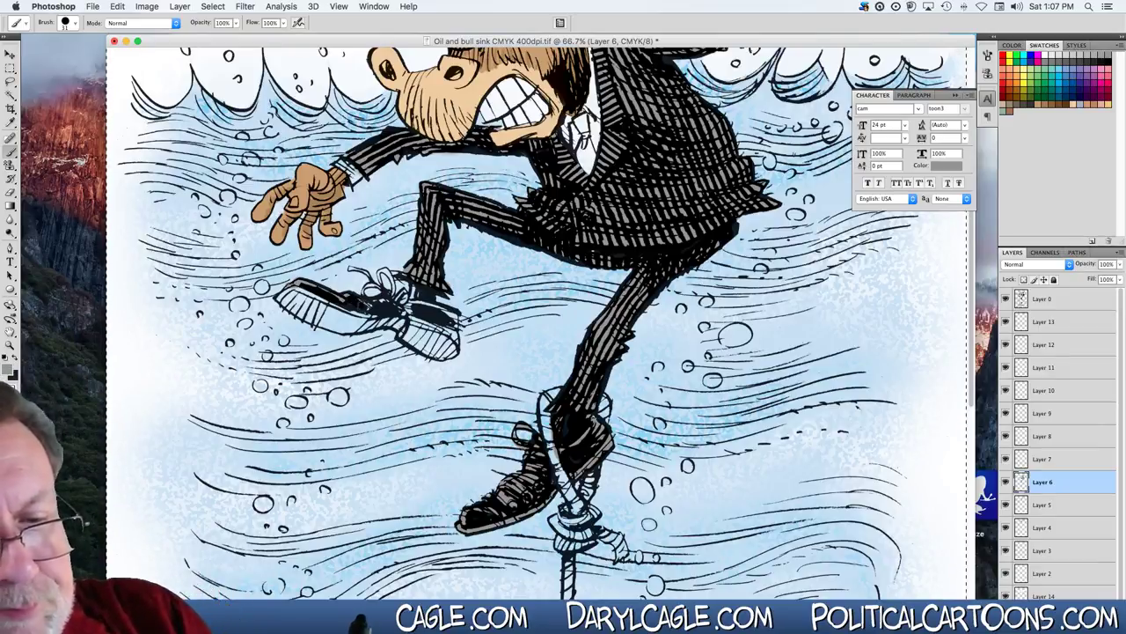
pyautogui.moveTo(361, 306)
pyautogui.mouseDown()
pyautogui.moveTo(434, 308)
pyautogui.moveTo(454, 320)
pyautogui.moveTo(450, 337)
pyautogui.moveTo(415, 303)
pyautogui.mouseUp()
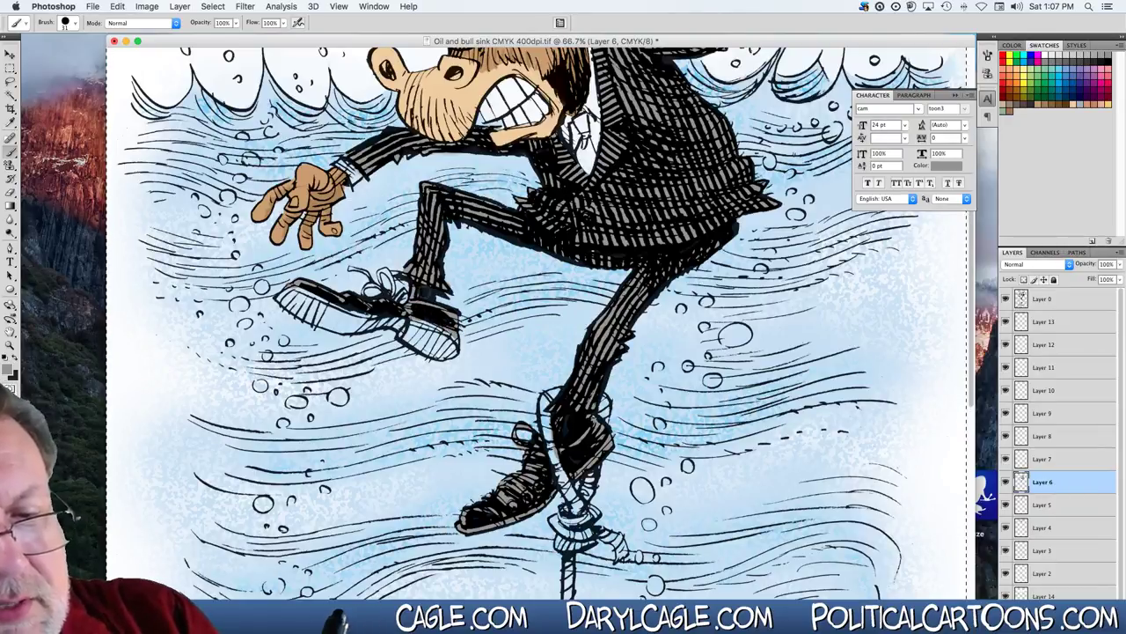
# Color the raised shoe's laces gray with a 6 px brush at 100% hardness.
pyautogui.click(73, 24)
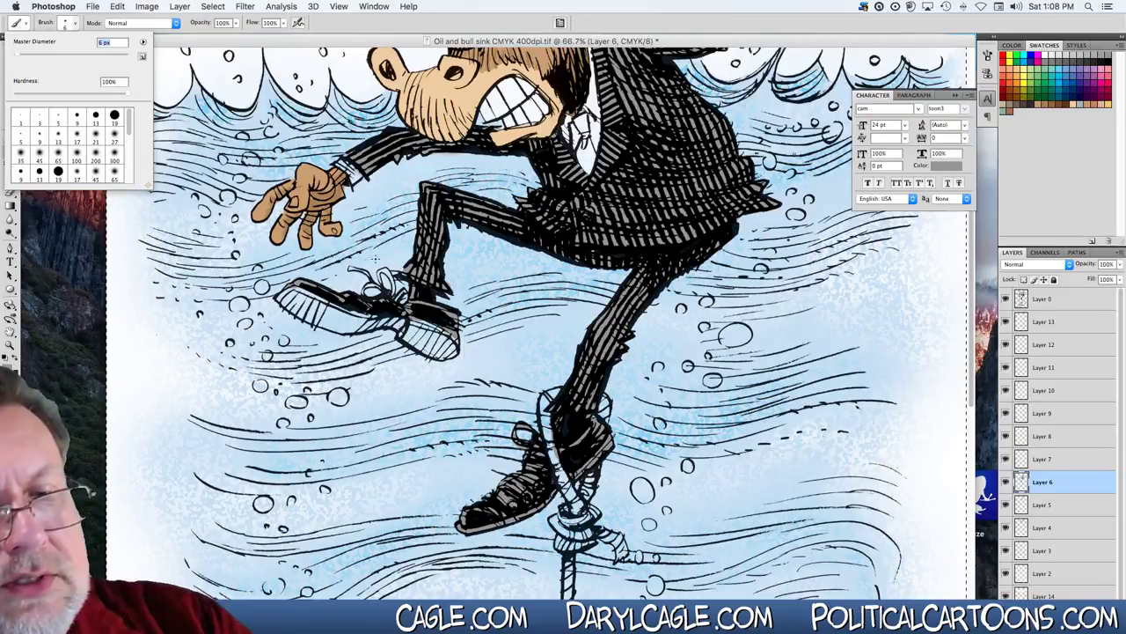
pyautogui.press('Return')
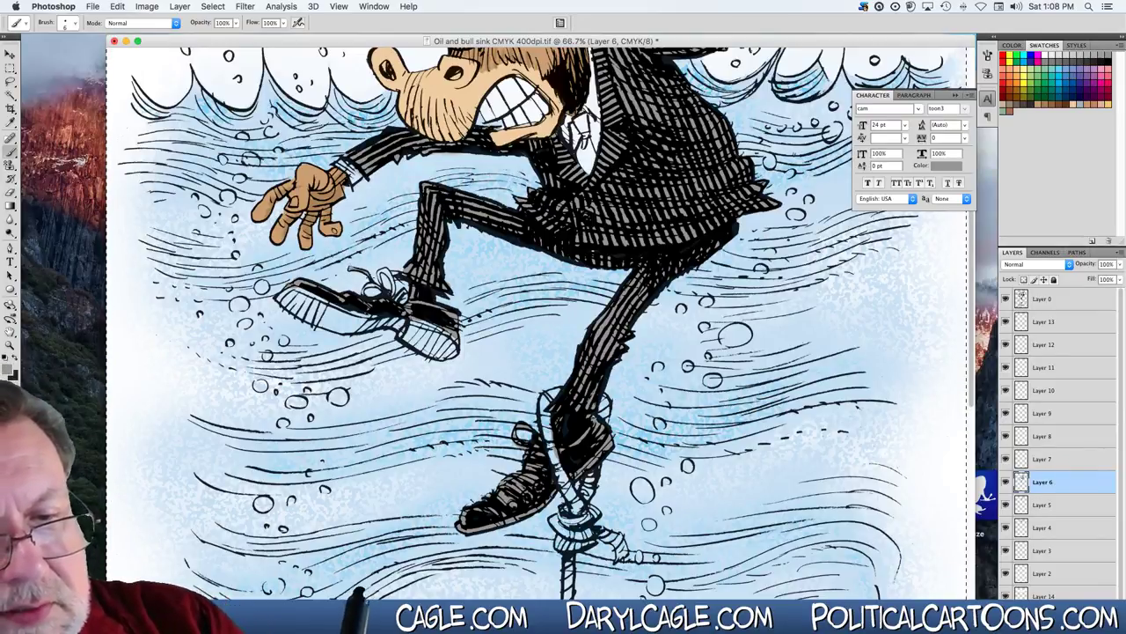
pyautogui.rightClick(355, 280)
pyautogui.press('Return')
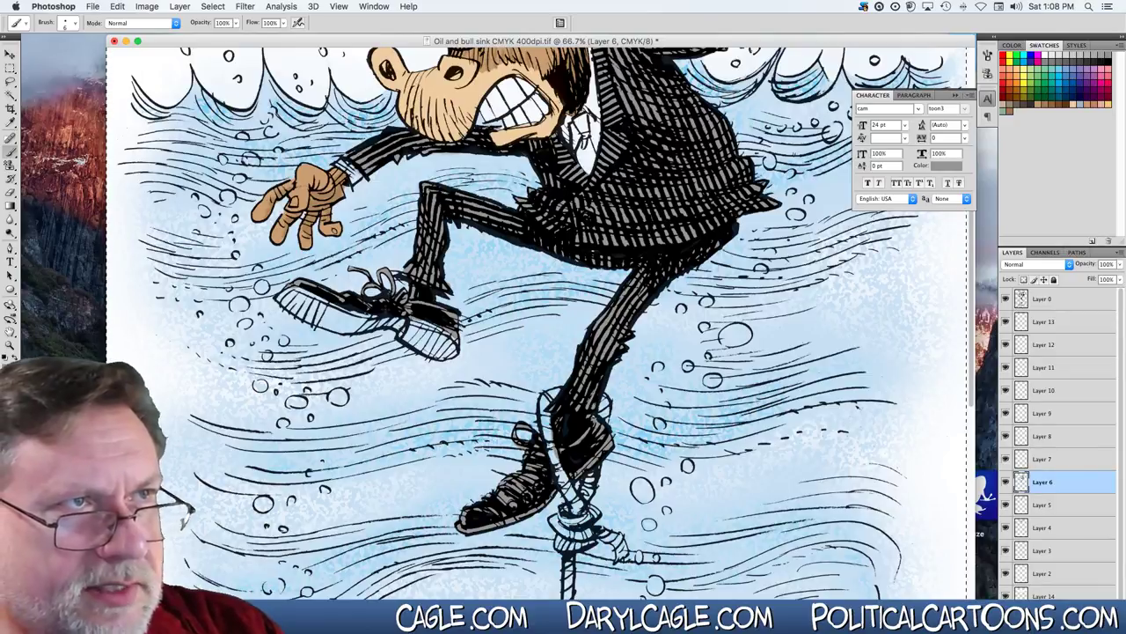
# Paint the necktie medium blue with a 14 px hard brush, and switch the foreground color to light gray.
pyautogui.click(1066, 70)
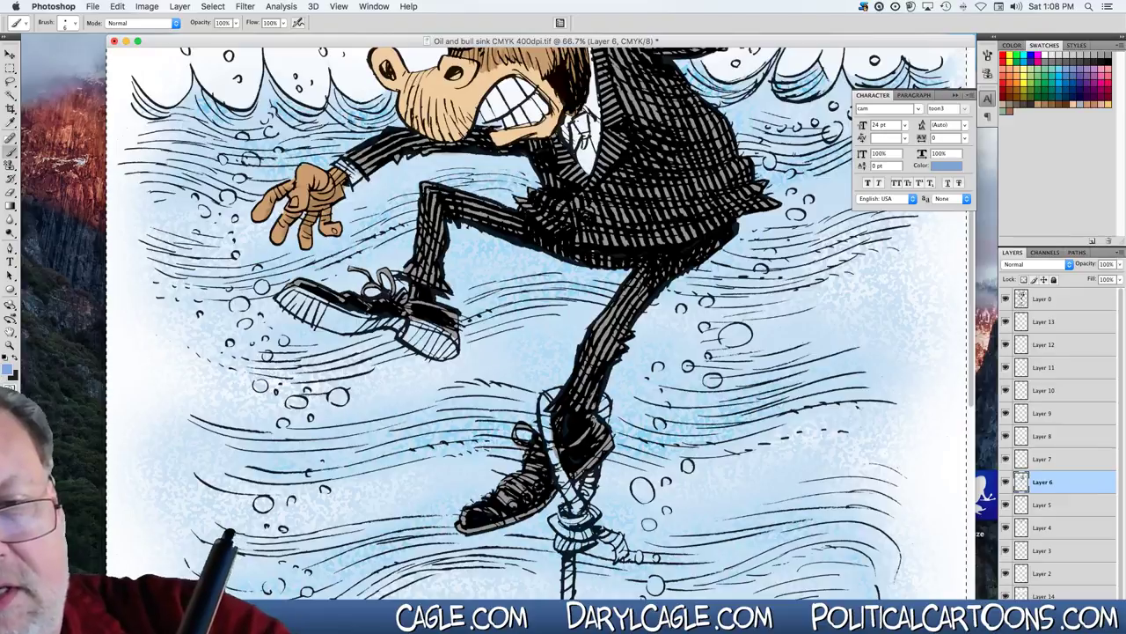
pyautogui.click(62, 27)
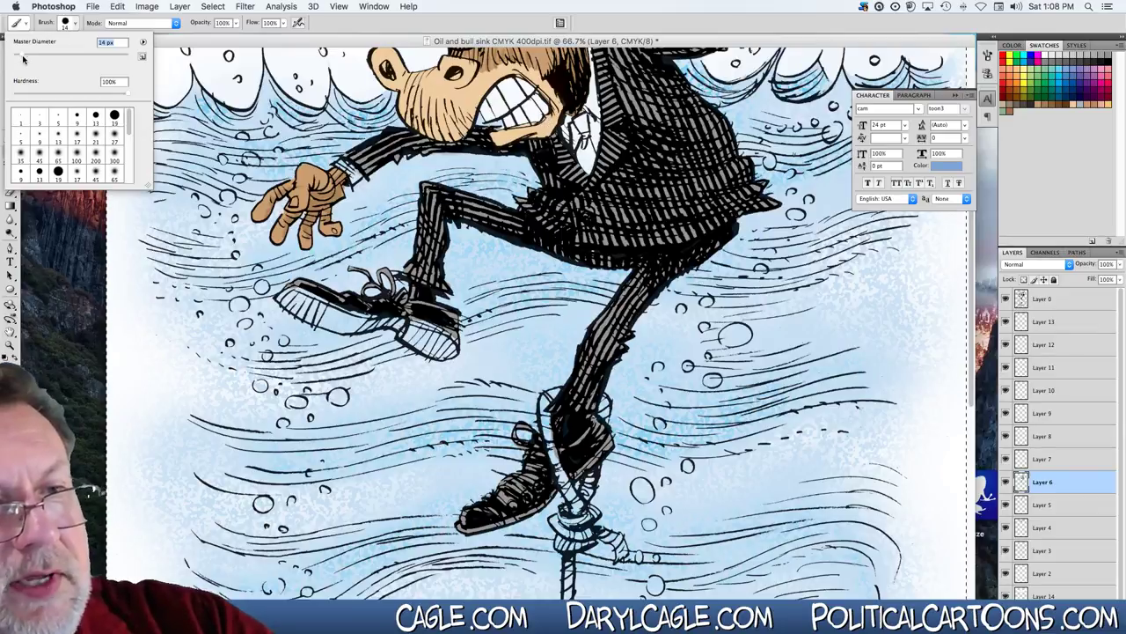
pyautogui.press('Return')
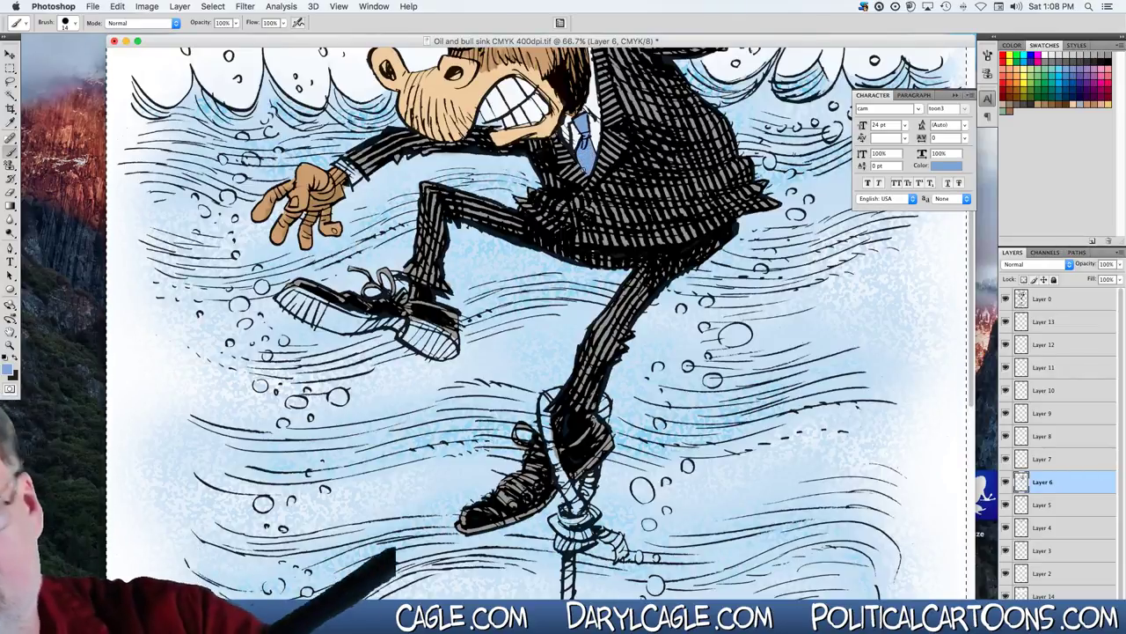
pyautogui.click(1074, 54)
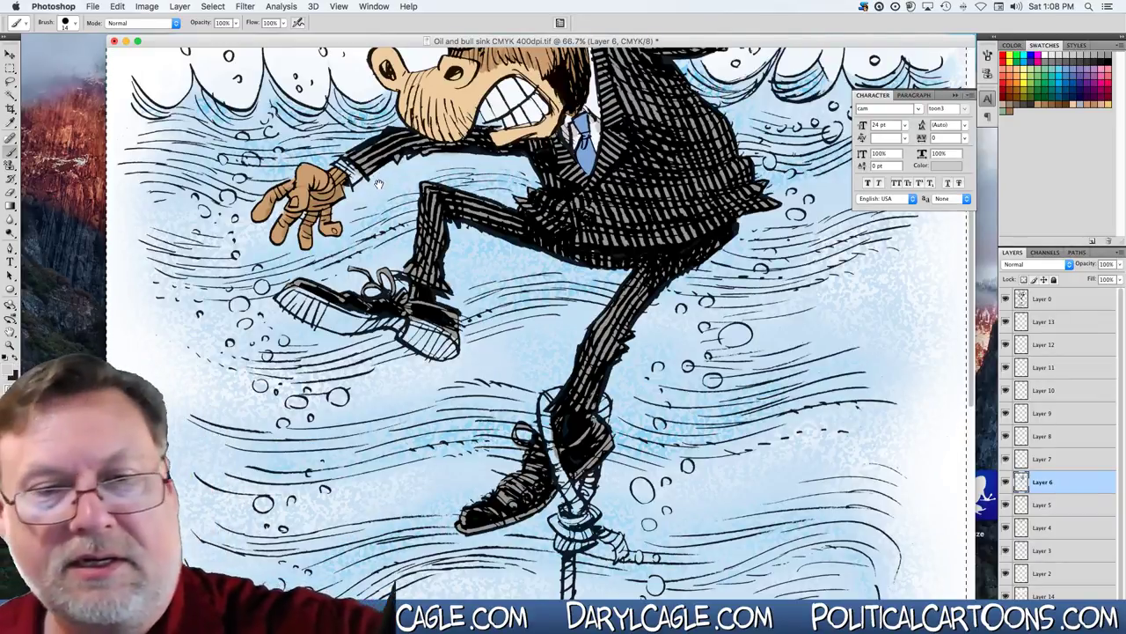
# Shade the bull's muzzle with a slightly darker tan based on its sampled color, using a soft 34 px brush at 3% hardness.
pyautogui.moveTo(379, 183); pyautogui.dragTo(381, 358)
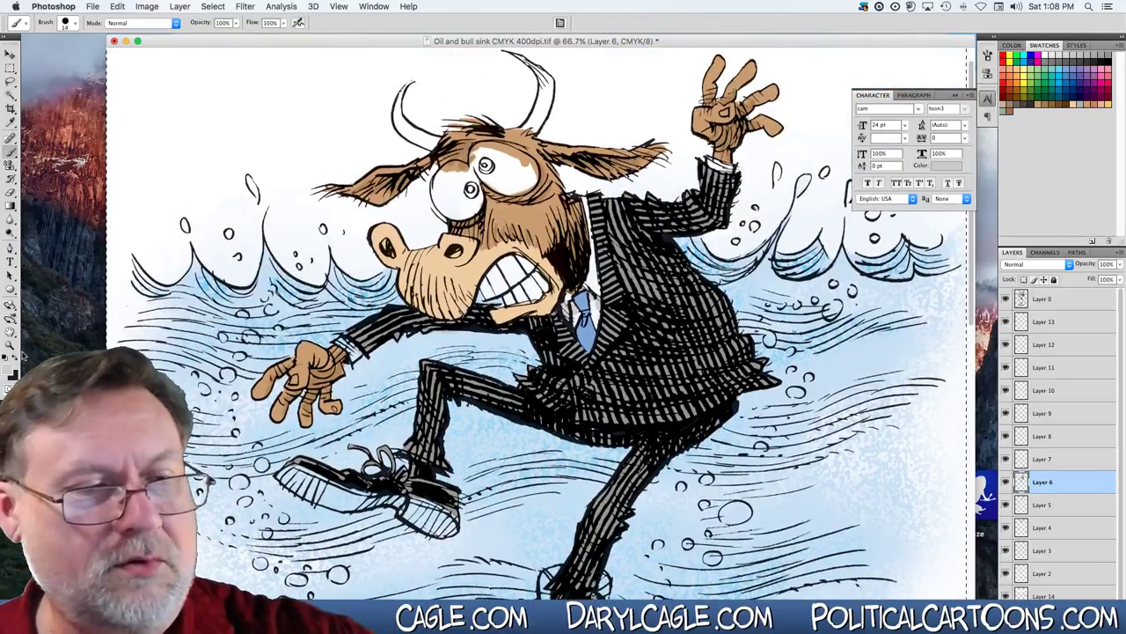
pyautogui.click(10, 123)
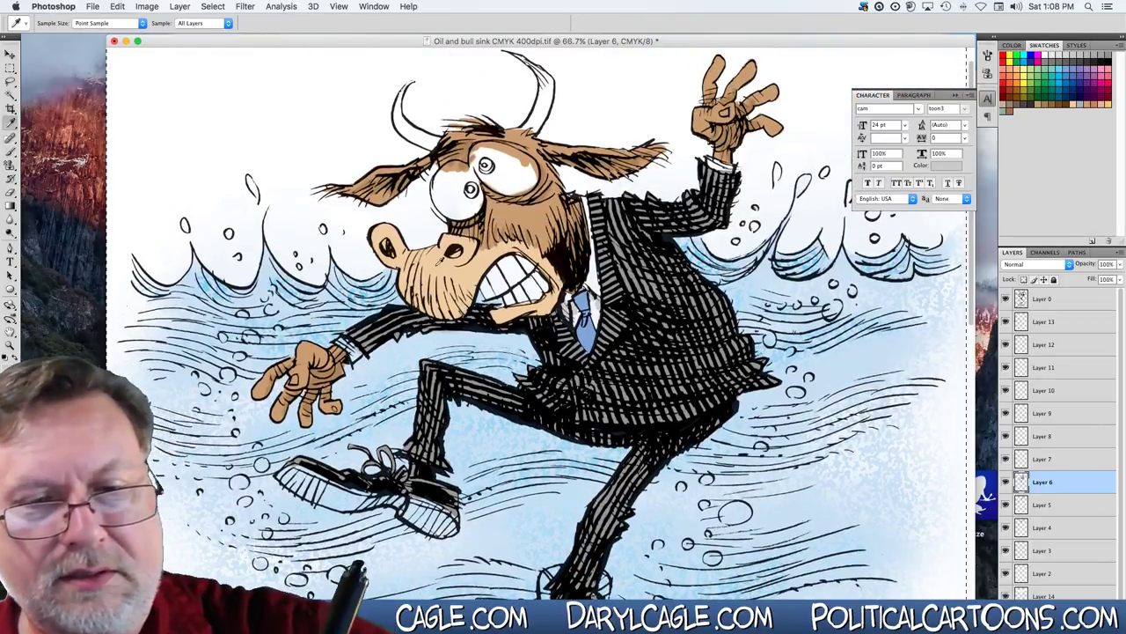
pyautogui.click(403, 260)
pyautogui.click(10, 363)
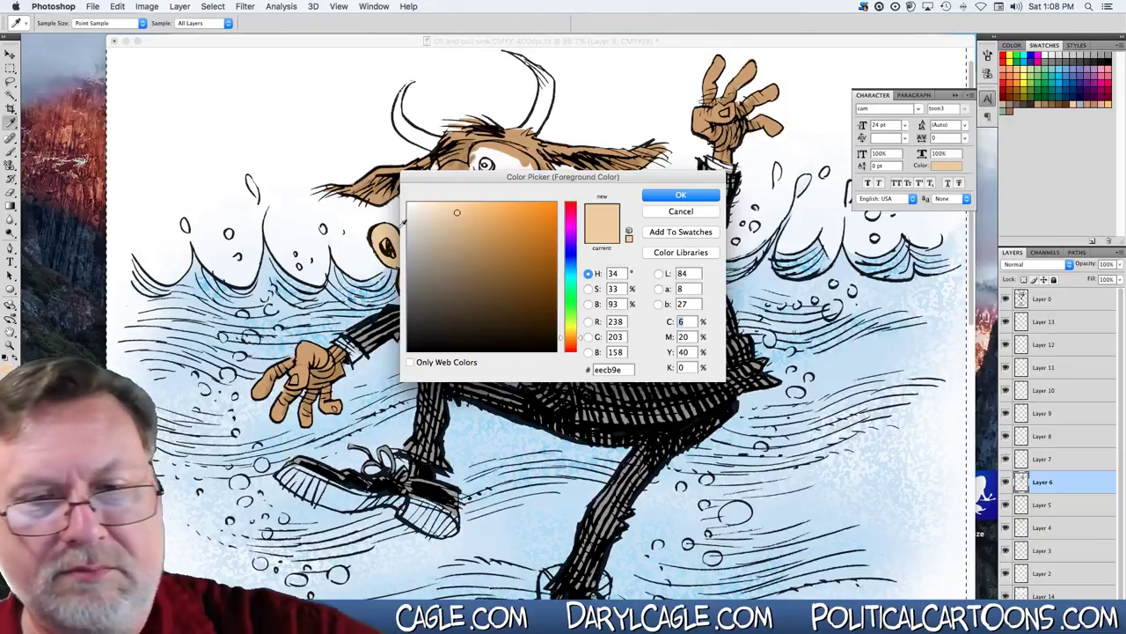
pyautogui.click(466, 223)
pyautogui.click(656, 197)
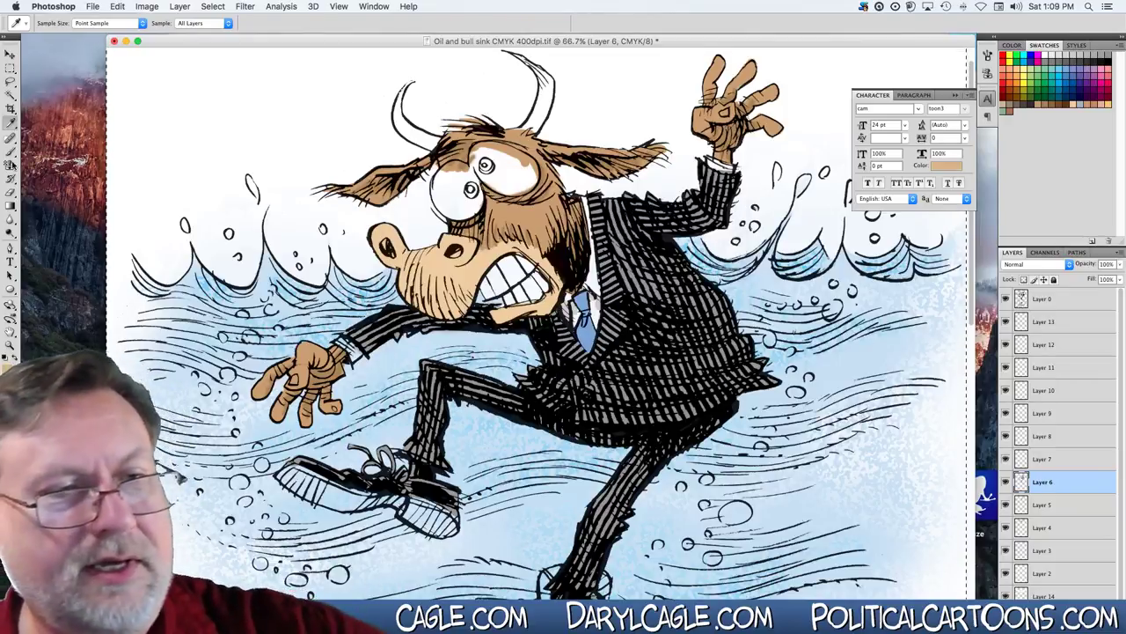
pyautogui.click(10, 151)
pyautogui.click(76, 26)
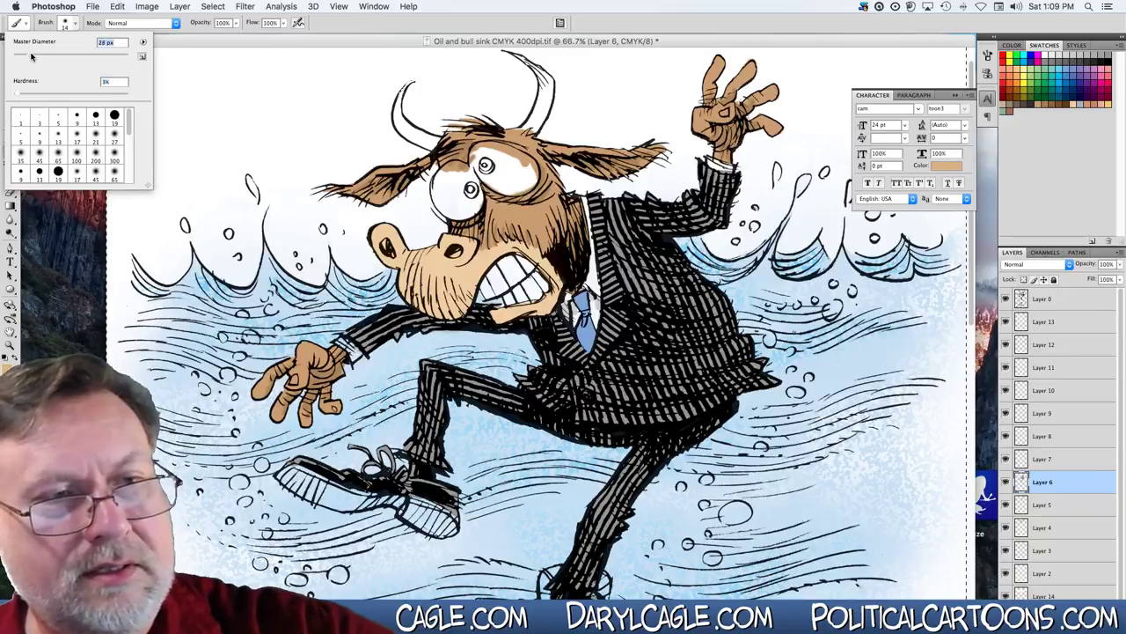
pyautogui.press('Return')
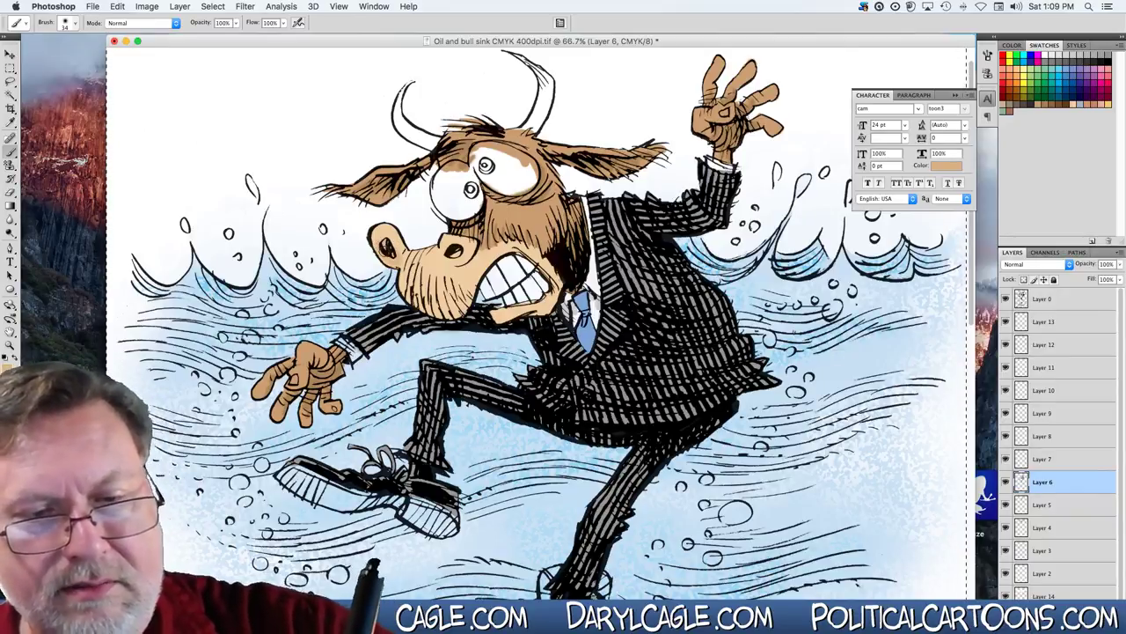
pyautogui.moveTo(411, 284)
pyautogui.mouseDown()
pyautogui.moveTo(414, 303)
pyautogui.moveTo(467, 297)
pyautogui.moveTo(461, 253)
pyautogui.moveTo(414, 262)
pyautogui.moveTo(419, 301)
pyautogui.moveTo(466, 299)
pyautogui.mouseUp()
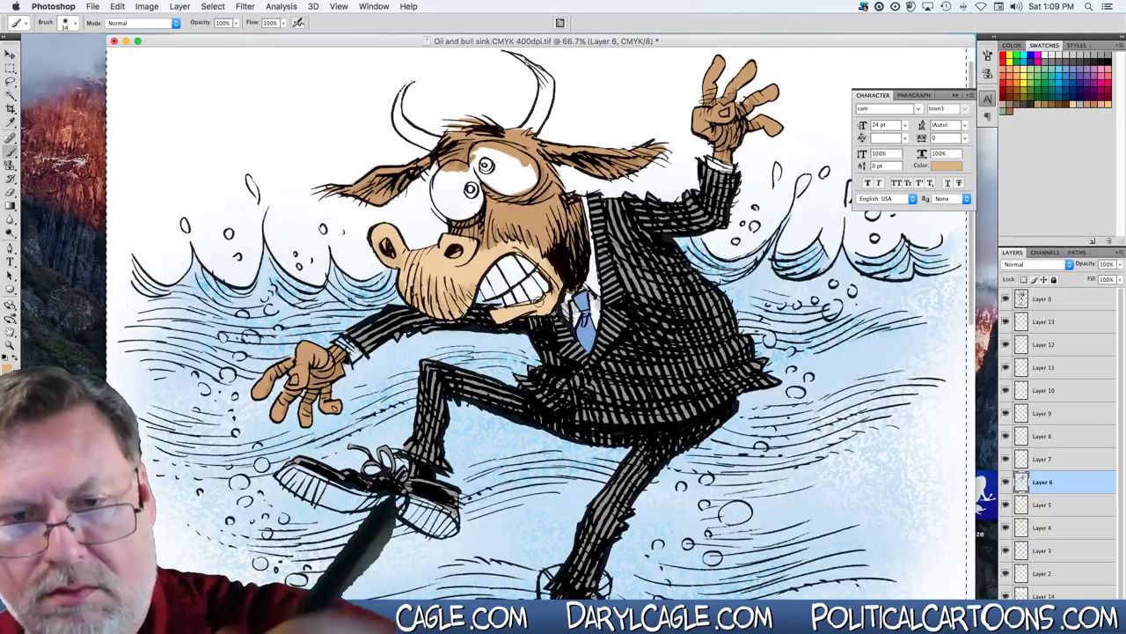
# Shade both horns with golden yellow at 15% brush opacity.
pyautogui.click(1111, 100)
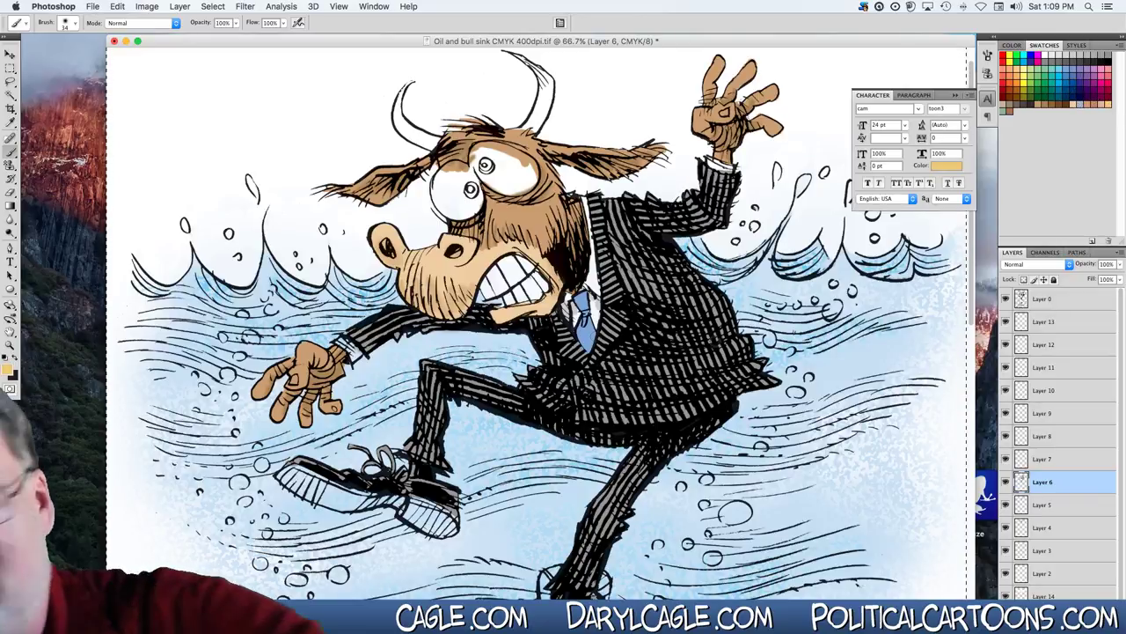
pyautogui.click(236, 22)
pyautogui.click(187, 38)
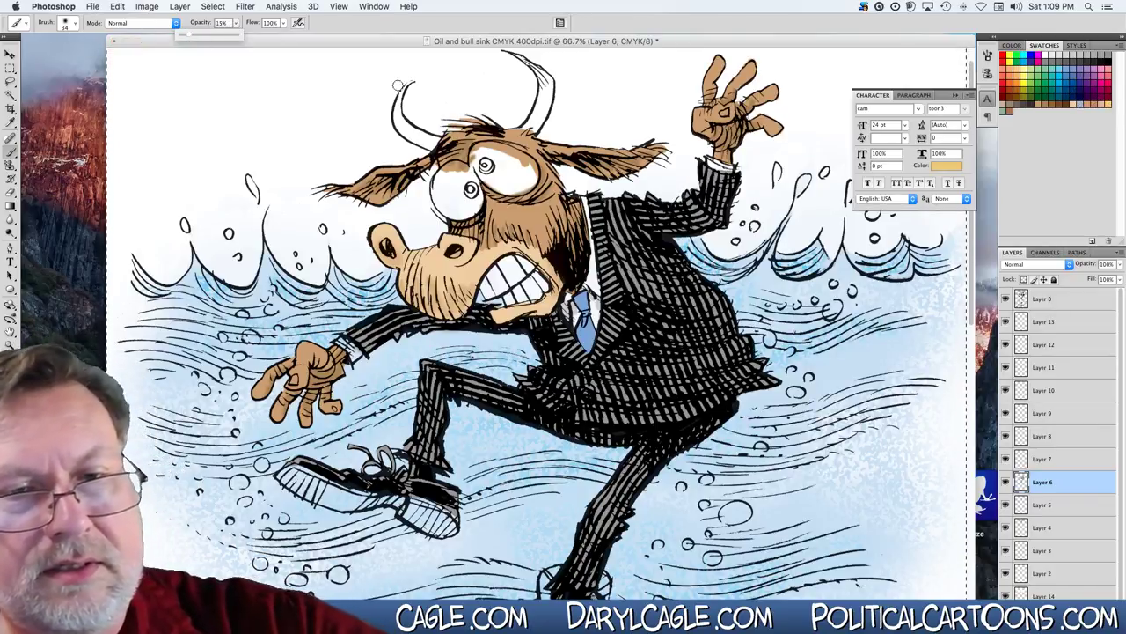
pyautogui.moveTo(401, 124)
pyautogui.mouseDown()
pyautogui.moveTo(401, 109)
pyautogui.moveTo(427, 135)
pyautogui.moveTo(401, 115)
pyautogui.mouseUp()
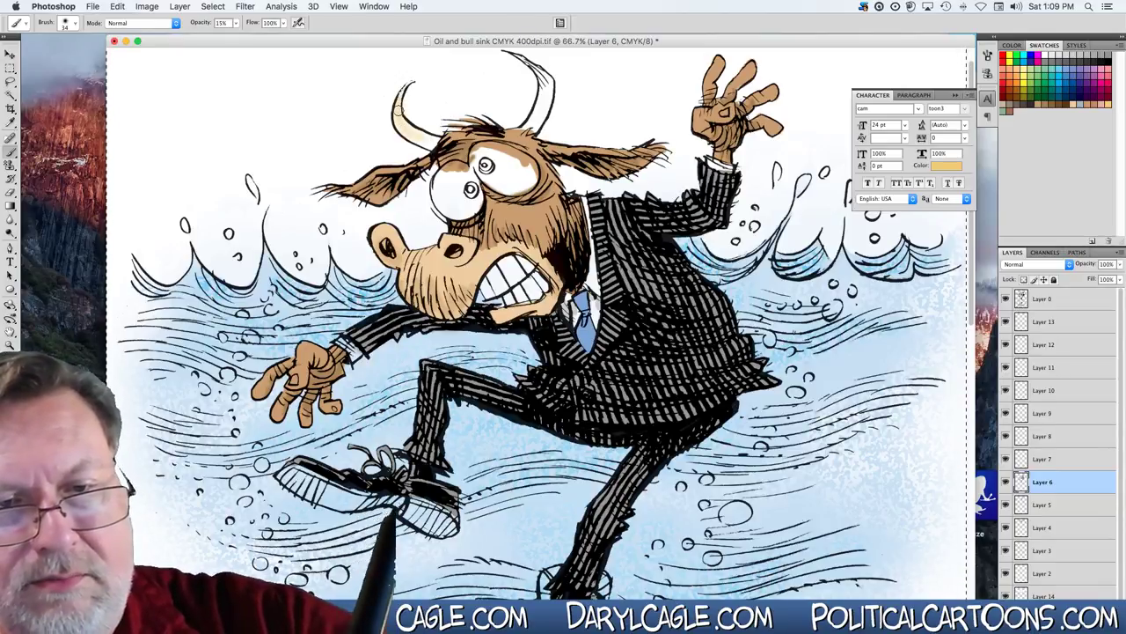
pyautogui.moveTo(525, 63); pyautogui.dragTo(540, 88)
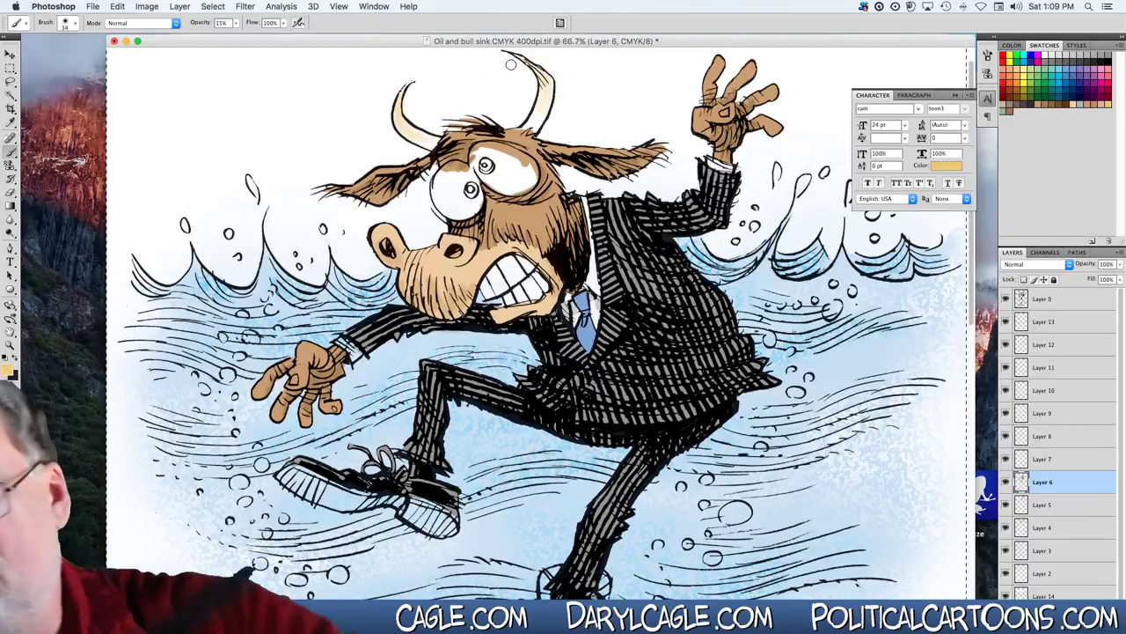
# Paint the irises of both eyes red with a 12 px brush at 100% hardness and 100% opacity.
pyautogui.click(1005, 78)
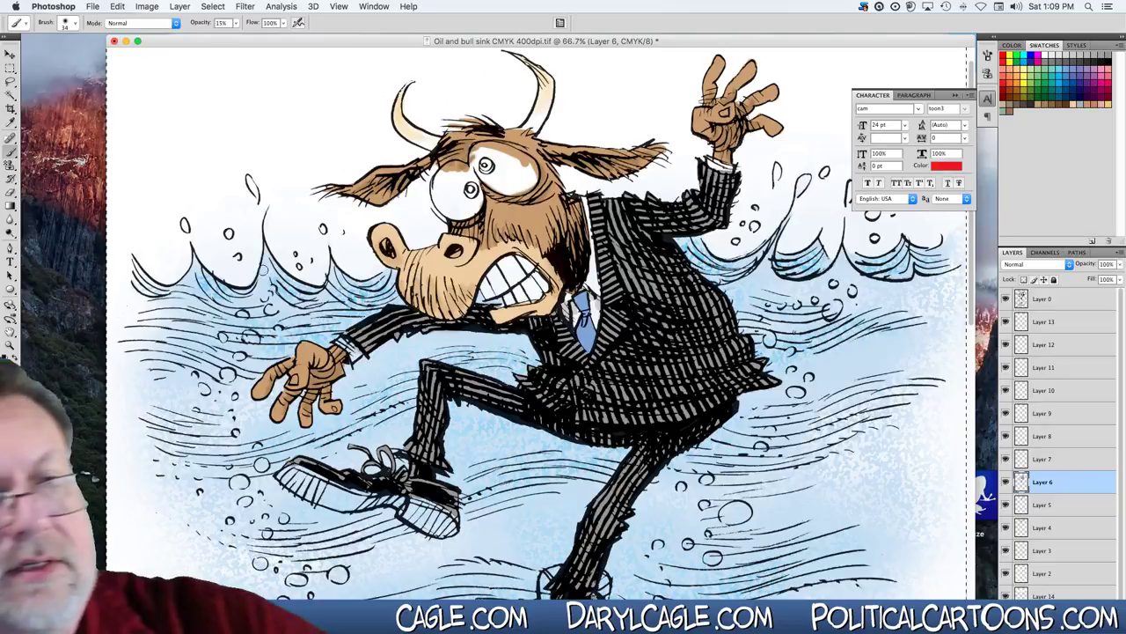
pyautogui.click(70, 29)
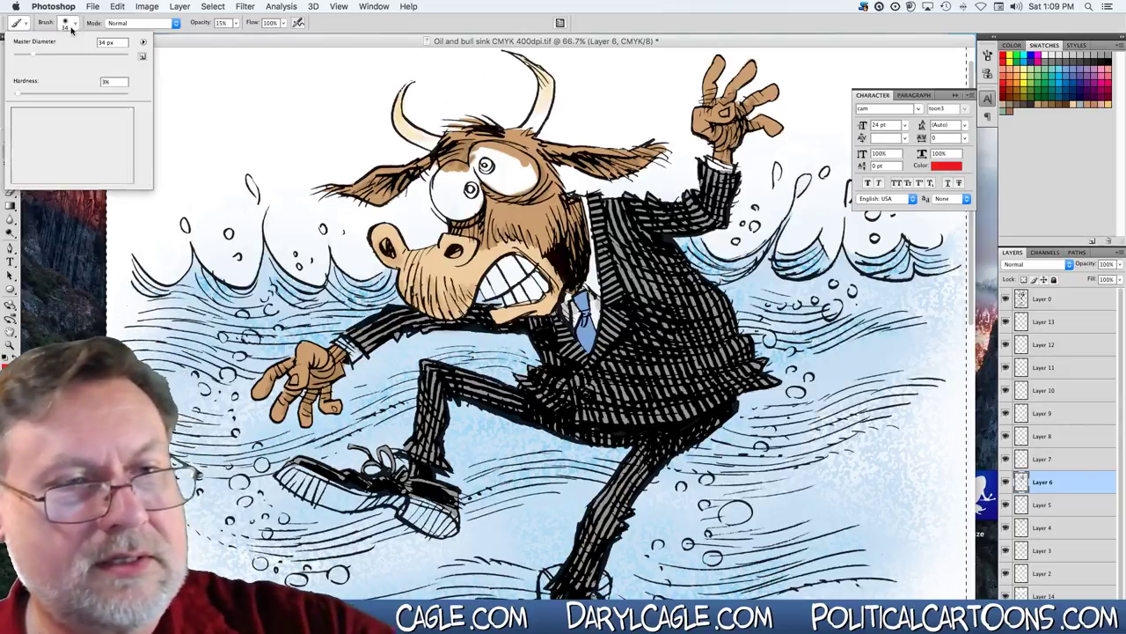
pyautogui.click(235, 23)
pyautogui.moveTo(231, 40); pyautogui.dragTo(254, 39)
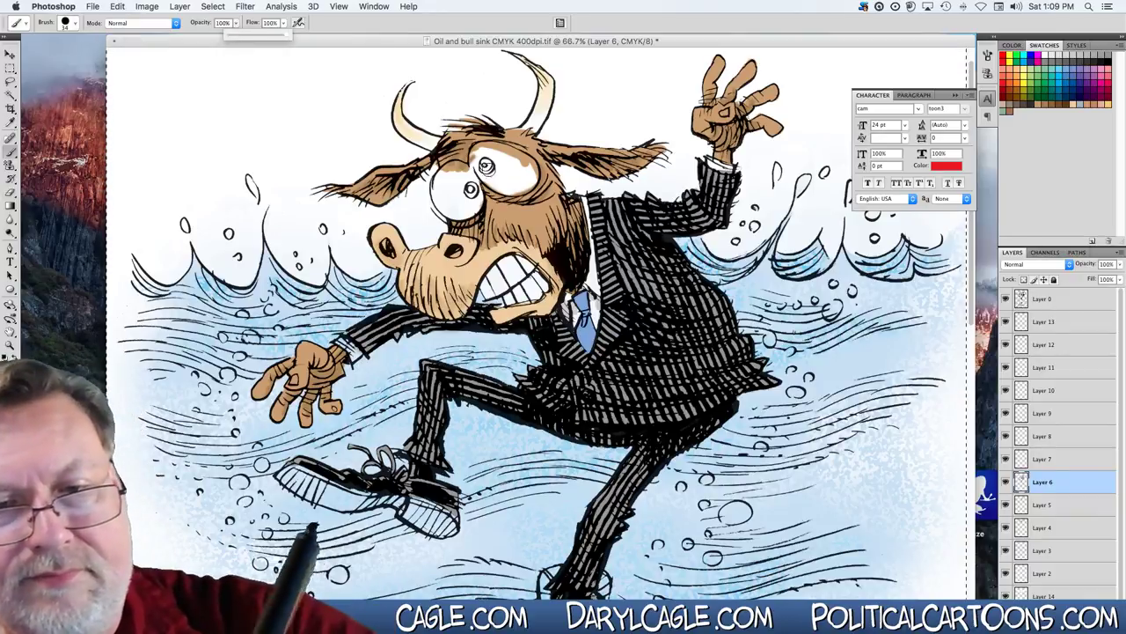
pyautogui.click(74, 26)
pyautogui.moveTo(21, 57); pyautogui.dragTo(17, 58)
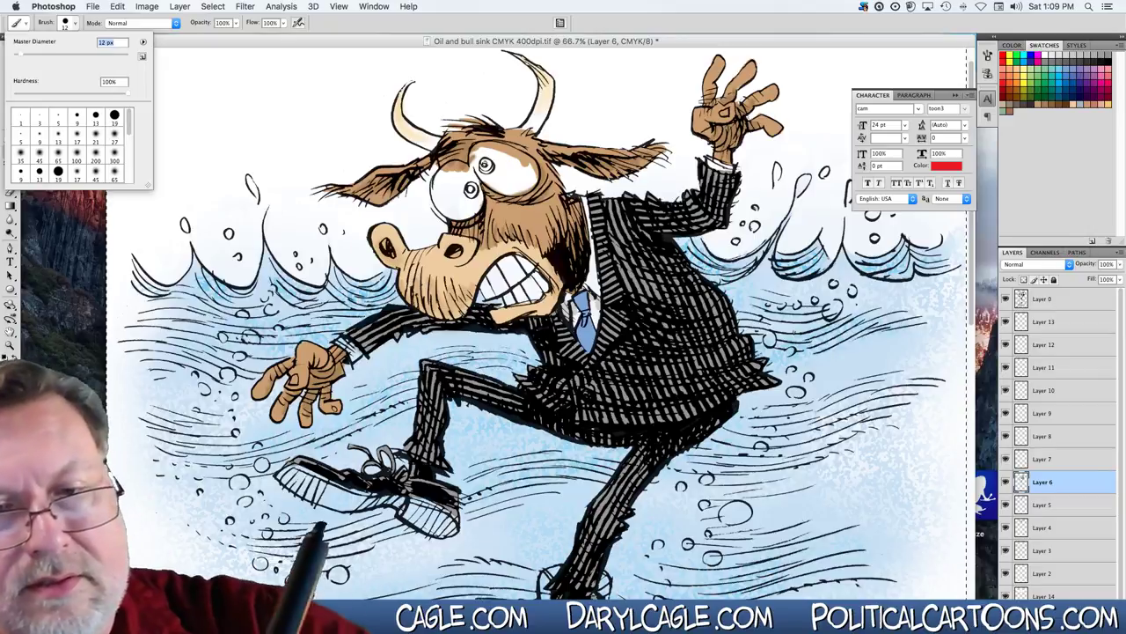
pyautogui.click(484, 165)
pyautogui.click(485, 166)
pyautogui.click(486, 165)
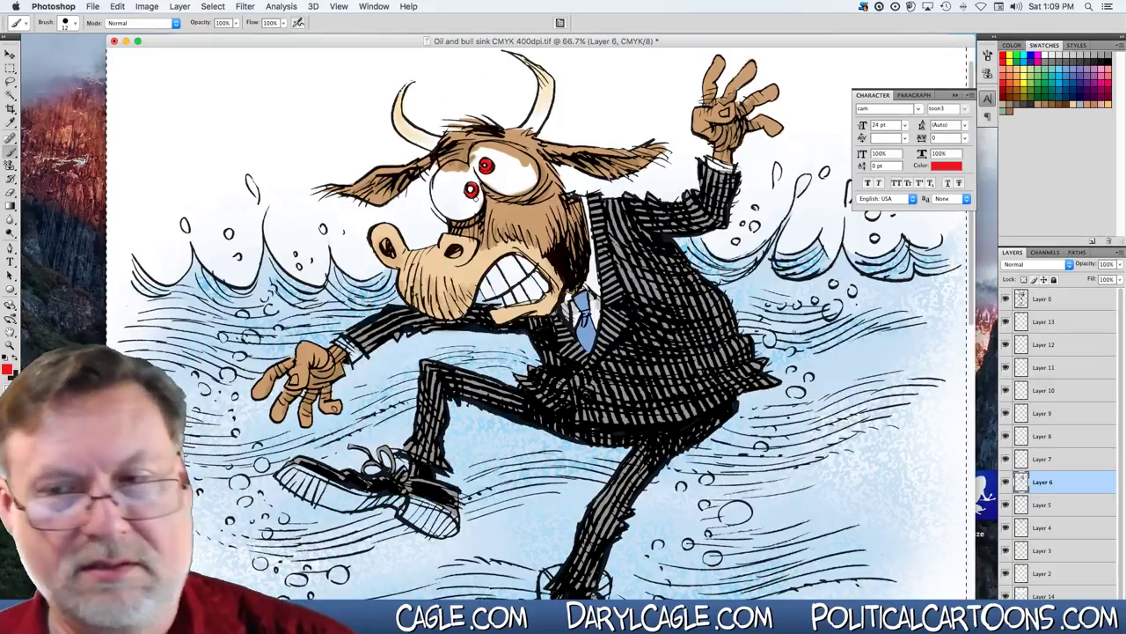
# Paint the sole of the bull's raised shoe light tan on Layer 6 with a 25 px brush at 100% hardness.
pyautogui.click(1006, 109)
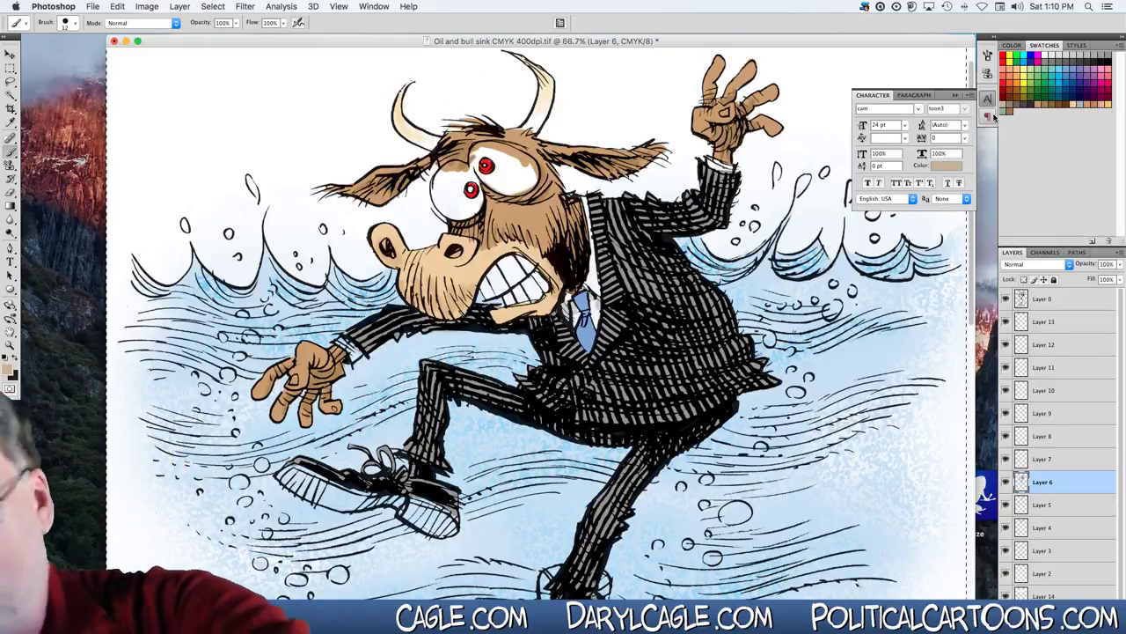
pyautogui.click(74, 24)
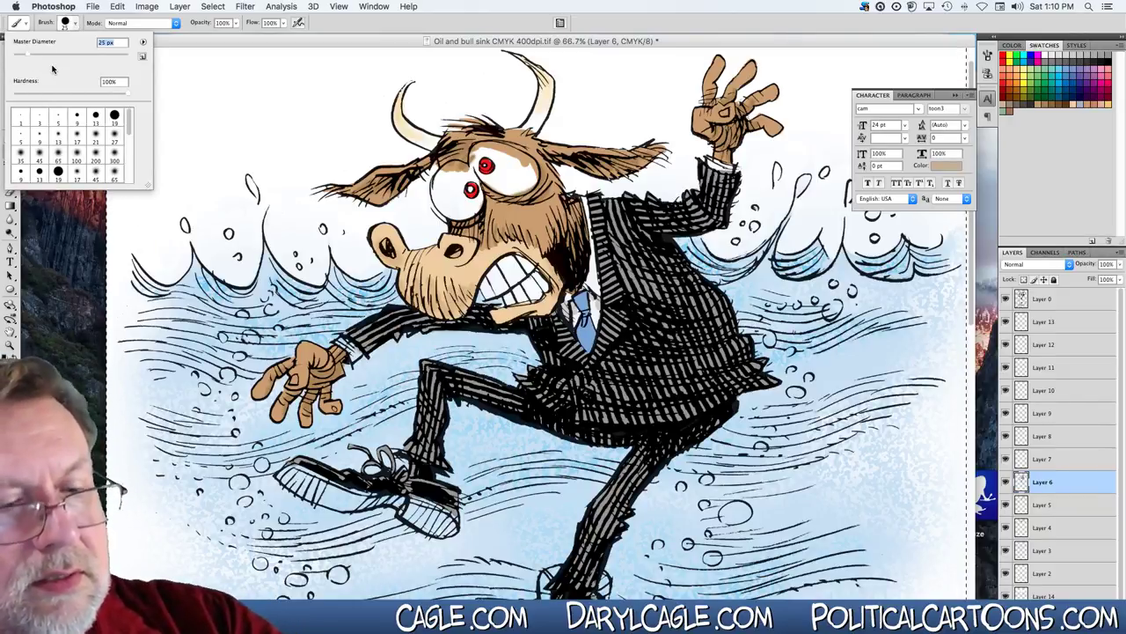
pyautogui.click(281, 478)
pyautogui.moveTo(282, 478)
pyautogui.mouseDown()
pyautogui.moveTo(339, 491)
pyautogui.moveTo(317, 491)
pyautogui.moveTo(339, 506)
pyautogui.moveTo(370, 504)
pyautogui.moveTo(328, 490)
pyautogui.moveTo(448, 517)
pyautogui.moveTo(438, 531)
pyautogui.moveTo(405, 514)
pyautogui.moveTo(436, 521)
pyautogui.mouseUp()
pyautogui.rightClick(301, 469)
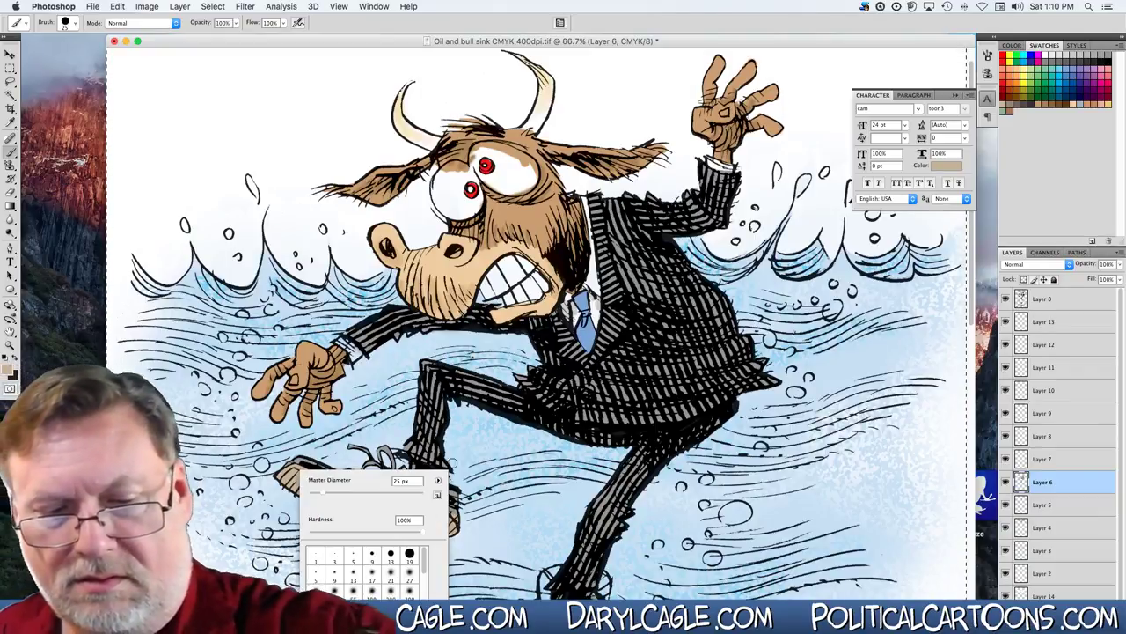
pyautogui.press('Escape')
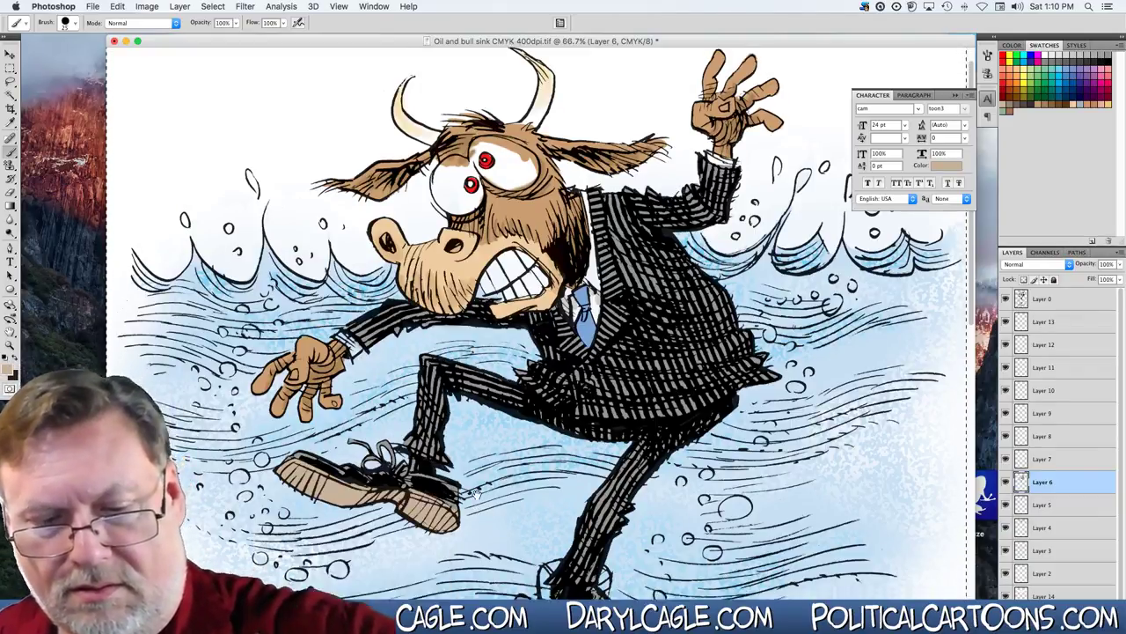
# On Layer 7, paint the rope loop around the bull's ankle and the knot below it light tan.
pyautogui.scroll(-10, 469, 246)
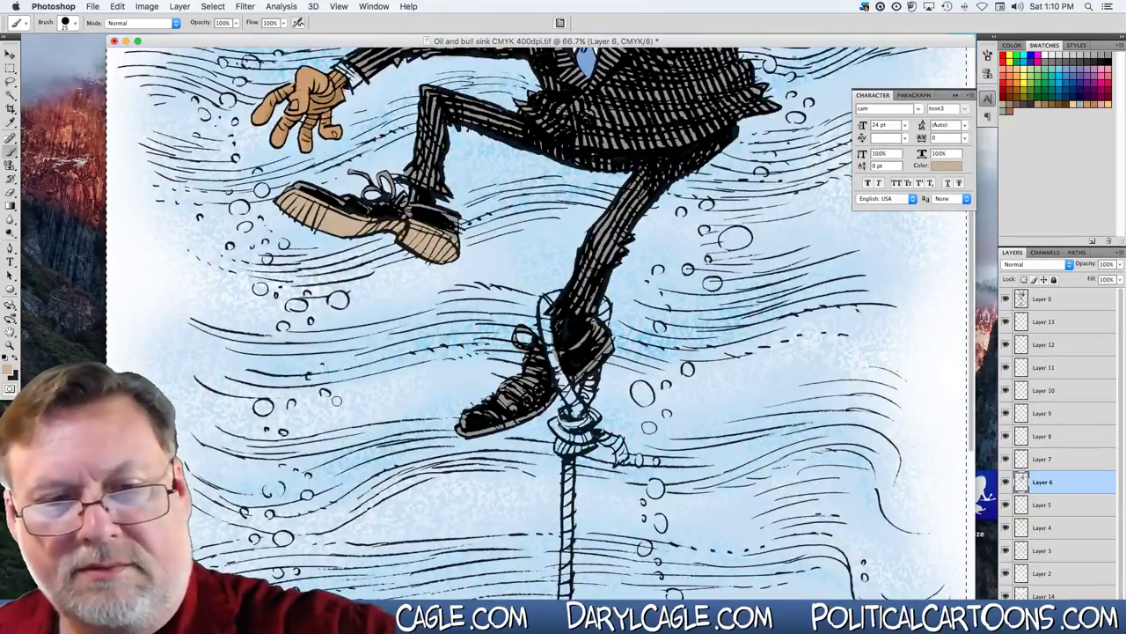
pyautogui.moveTo(326, 366); pyautogui.dragTo(322, 227)
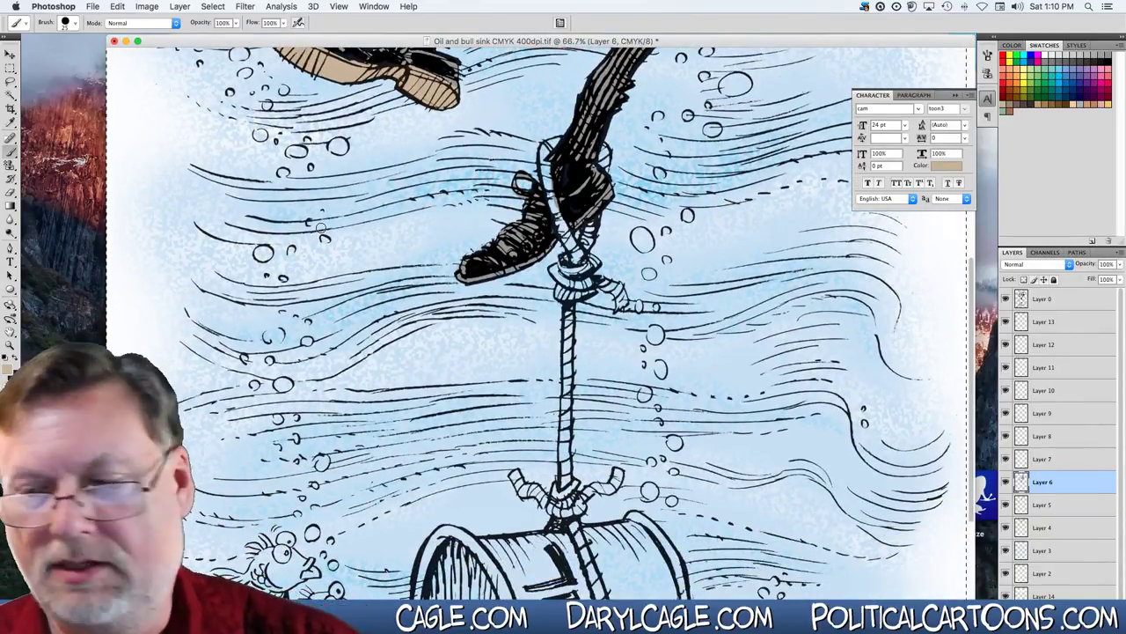
pyautogui.click(1042, 460)
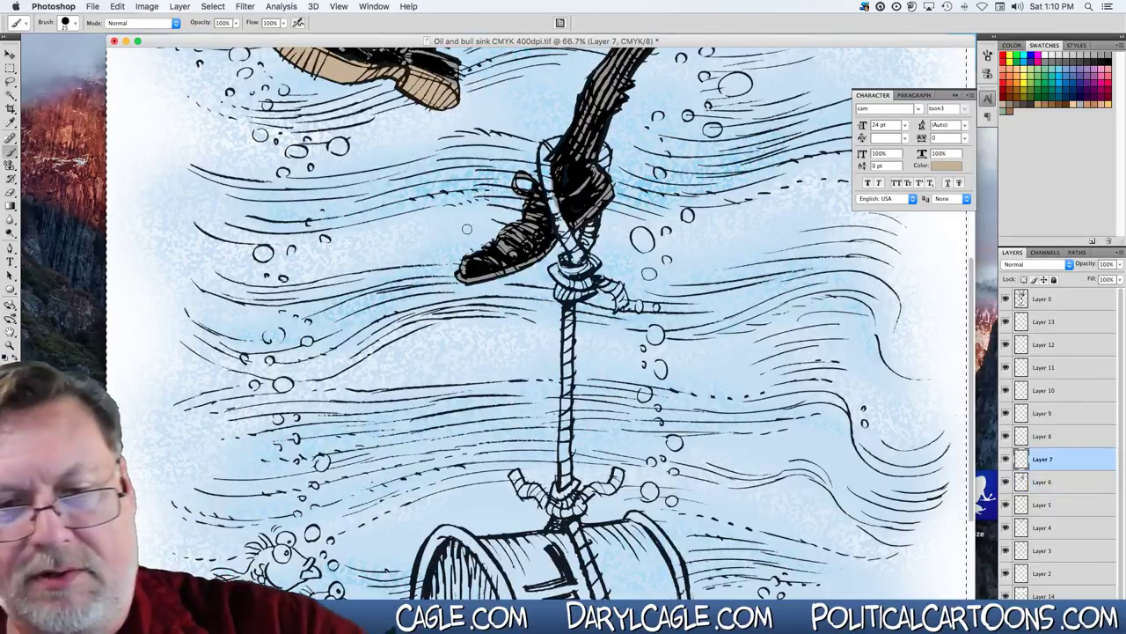
pyautogui.moveTo(558, 141)
pyautogui.mouseDown()
pyautogui.moveTo(545, 176)
pyautogui.moveTo(578, 264)
pyautogui.mouseUp()
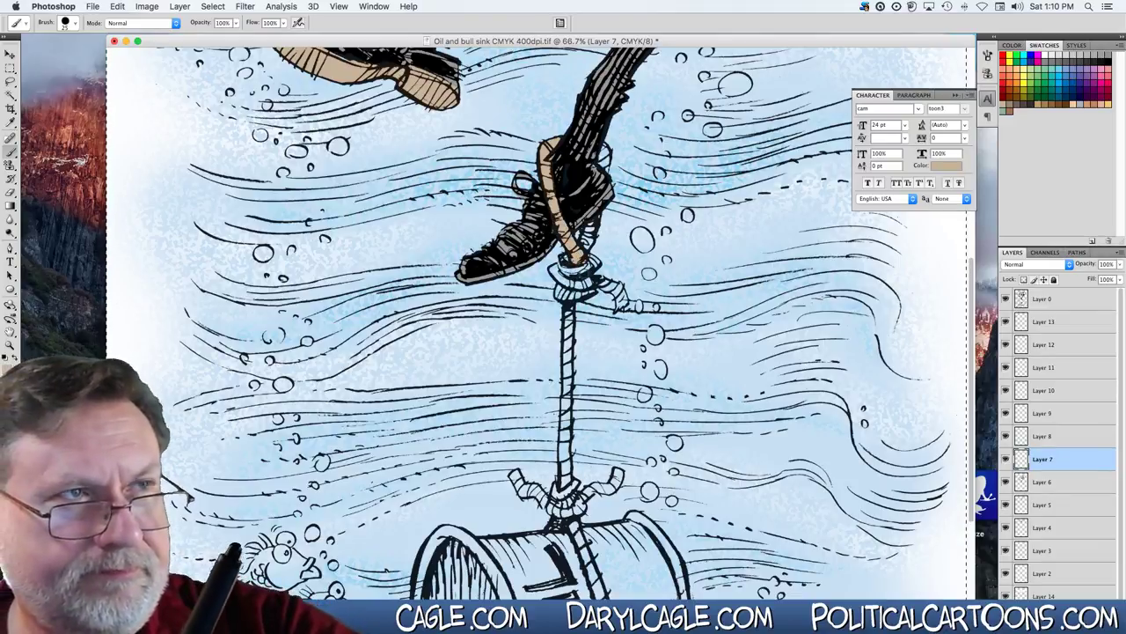
pyautogui.moveTo(588, 254)
pyautogui.mouseDown()
pyautogui.moveTo(602, 152)
pyautogui.moveTo(607, 172)
pyautogui.mouseUp()
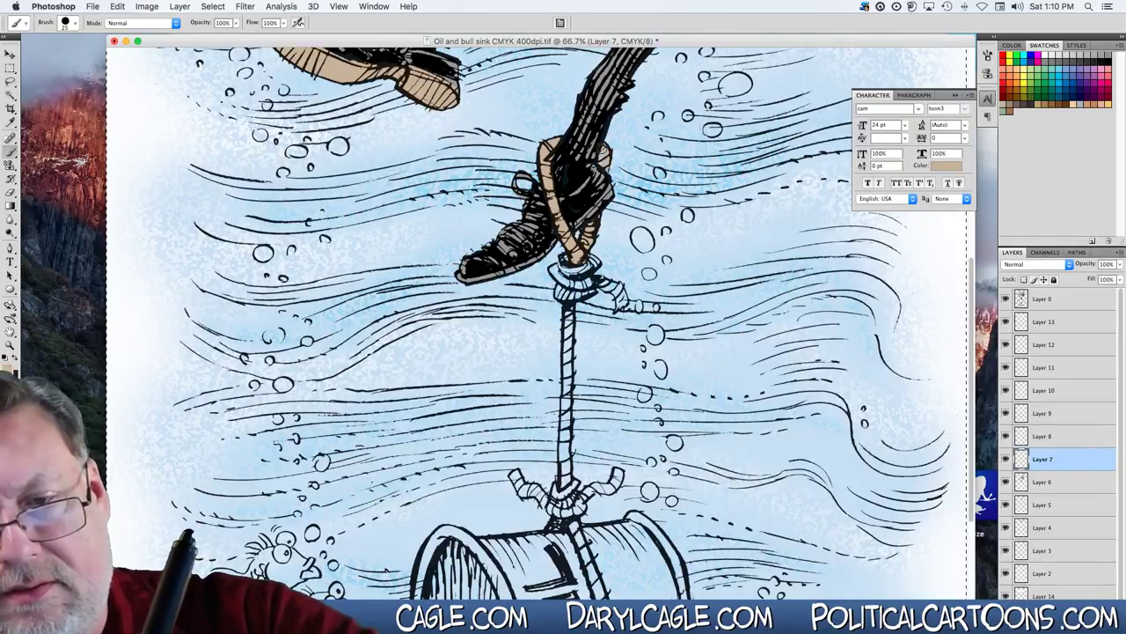
pyautogui.moveTo(565, 264)
pyautogui.mouseDown()
pyautogui.moveTo(588, 284)
pyautogui.moveTo(555, 272)
pyautogui.moveTo(560, 297)
pyautogui.moveTo(592, 291)
pyautogui.mouseUp()
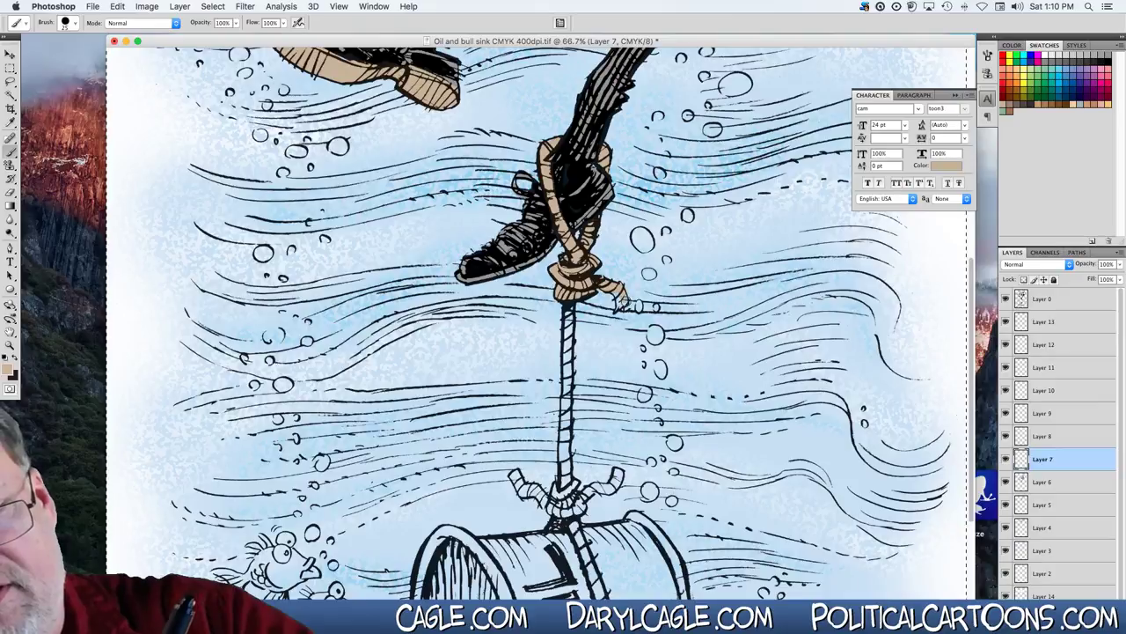
# Paint the hanging rope, the lower knot with its loose ends, and the band around the oil barrel light tan.
pyautogui.moveTo(570, 304)
pyautogui.mouseDown()
pyautogui.moveTo(560, 510)
pyautogui.moveTo(580, 511)
pyautogui.moveTo(514, 477)
pyautogui.moveTo(553, 510)
pyautogui.moveTo(525, 487)
pyautogui.mouseUp()
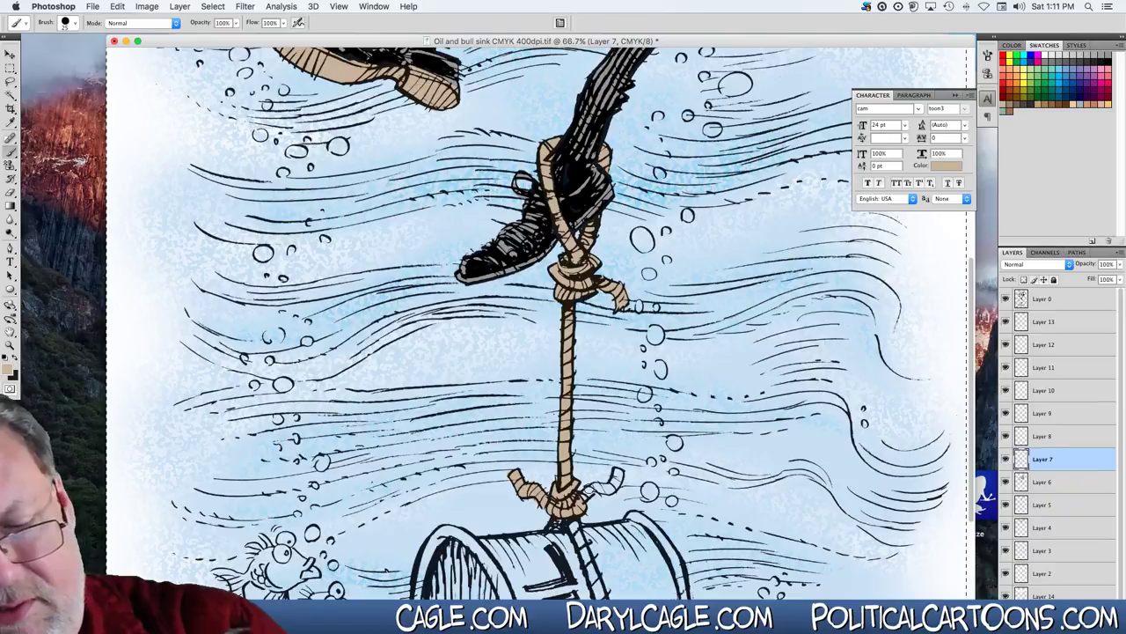
pyautogui.moveTo(596, 488); pyautogui.dragTo(619, 475)
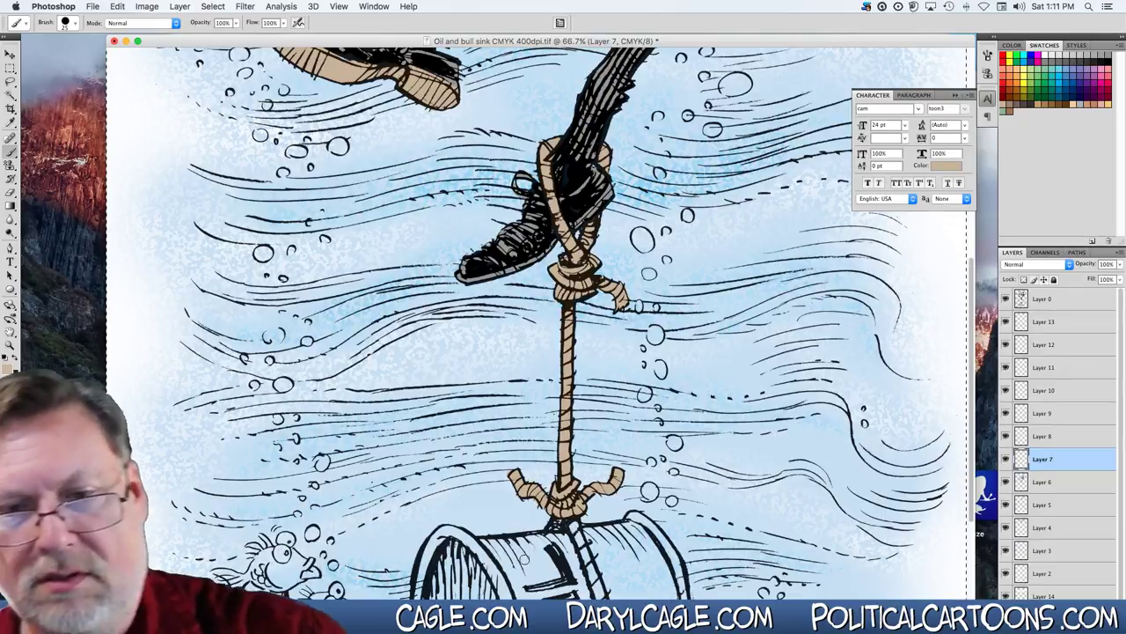
pyautogui.scroll(-5, 528, 528)
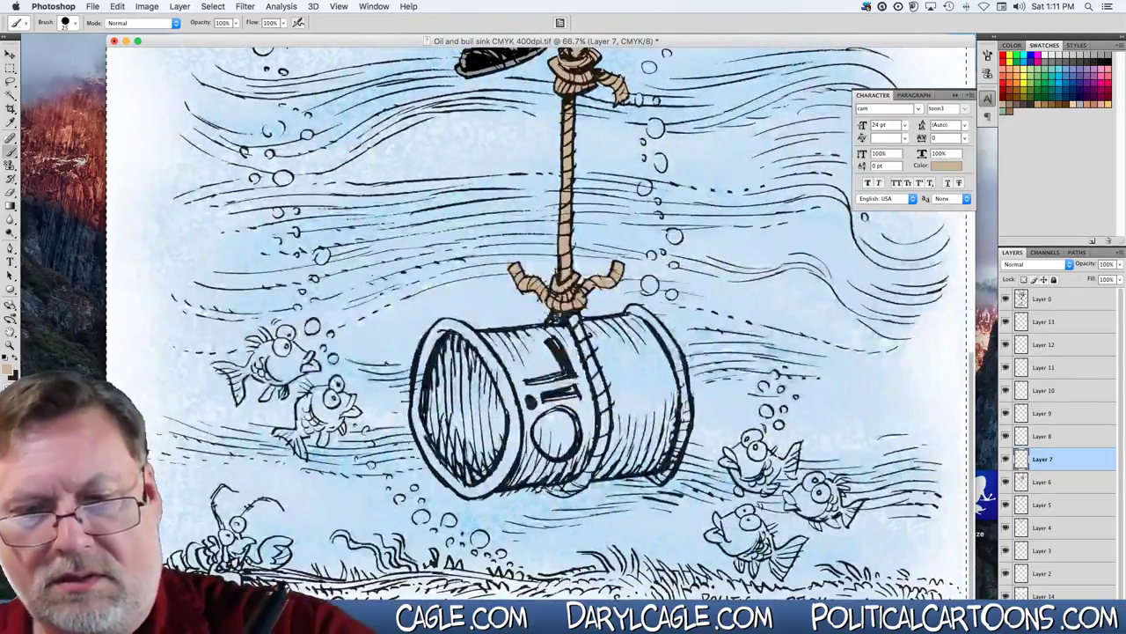
pyautogui.moveTo(563, 317)
pyautogui.mouseDown()
pyautogui.moveTo(601, 387)
pyautogui.moveTo(605, 440)
pyautogui.moveTo(577, 484)
pyautogui.moveTo(554, 491)
pyautogui.mouseUp()
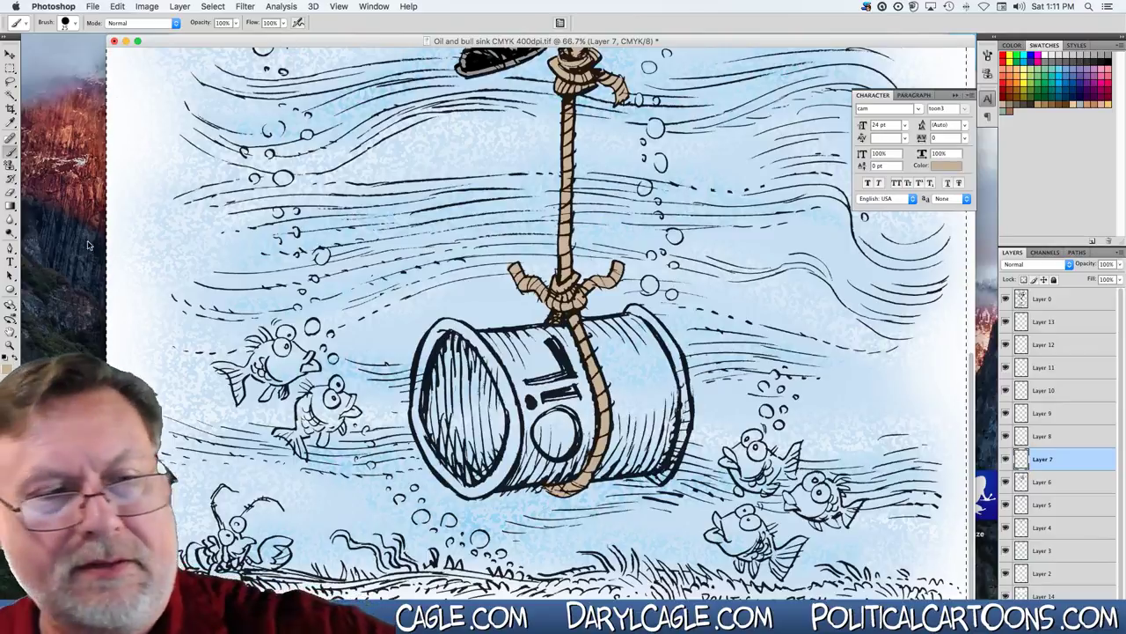
# Adjust the foreground tan to a slightly darker shade and shade the rope with it.
pyautogui.click(7, 365)
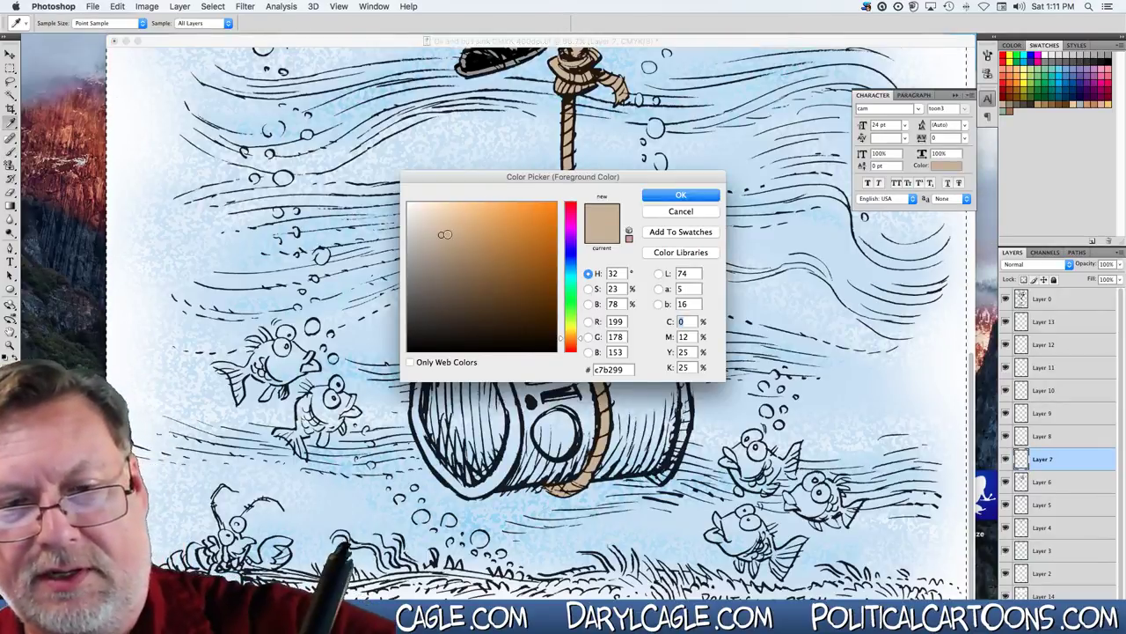
pyautogui.click(680, 195)
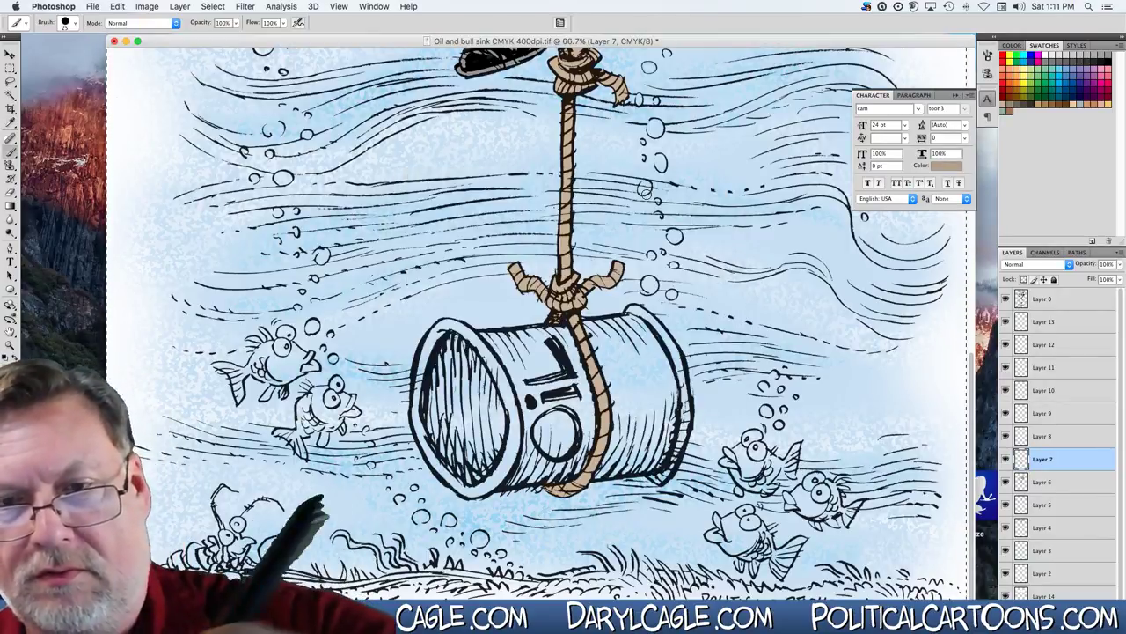
pyautogui.press('b')
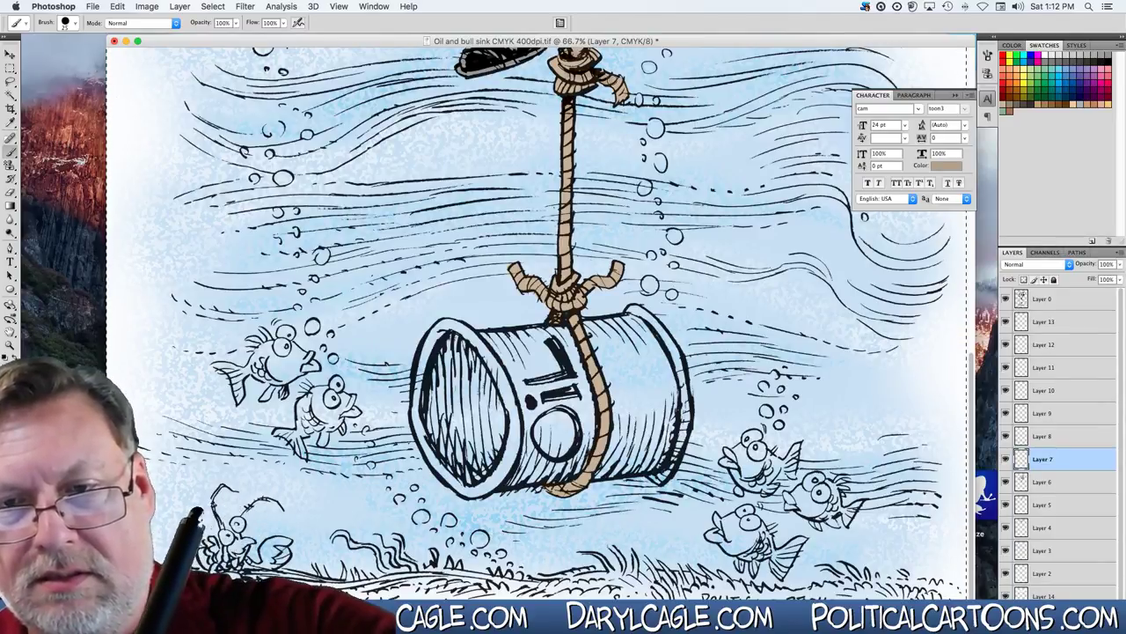
pyautogui.moveTo(574, 285)
pyautogui.mouseDown()
pyautogui.moveTo(556, 299)
pyautogui.moveTo(535, 282)
pyautogui.mouseUp()
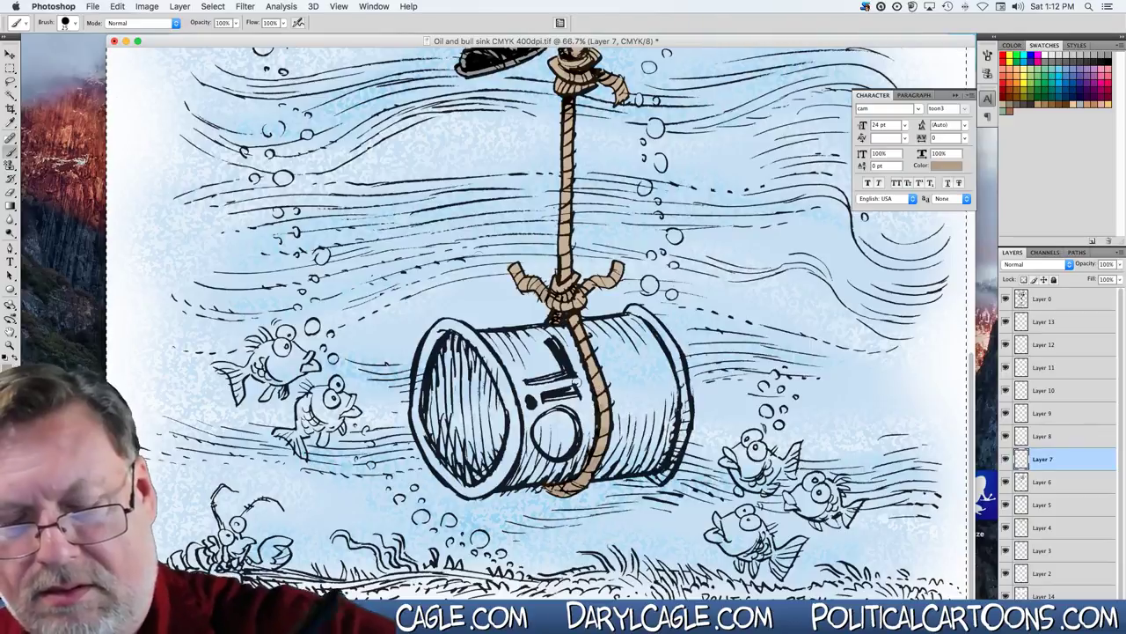
pyautogui.moveTo(451, 239); pyautogui.dragTo(461, 445)
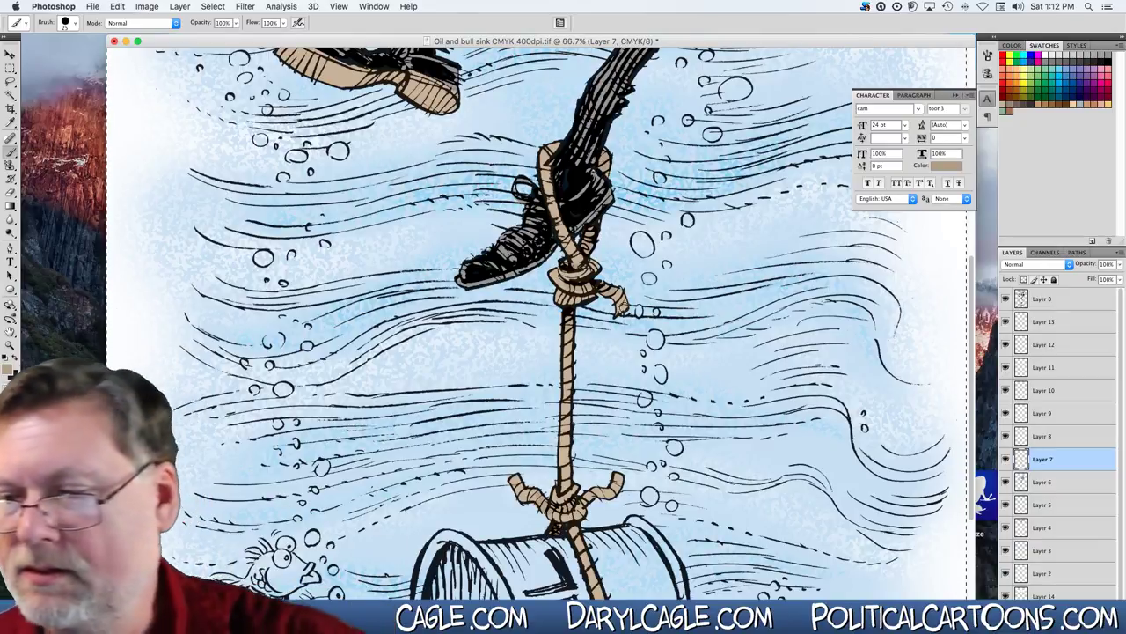
# On Layer 13, cover the brown overspill in the white of the bull's larger eye with white paint.
pyautogui.click(1043, 322)
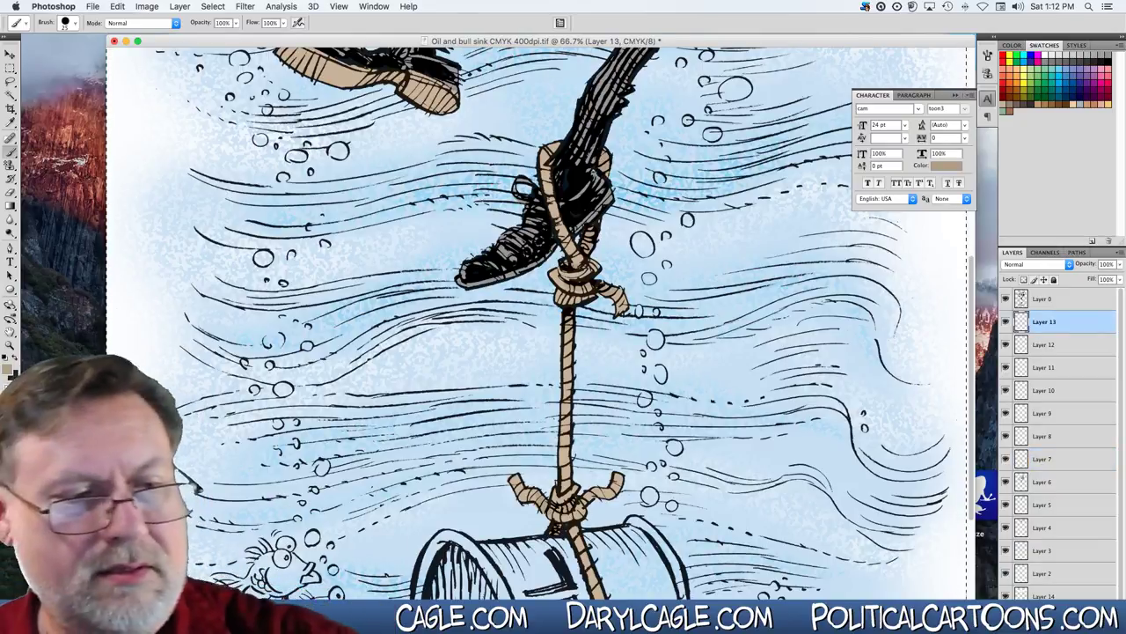
pyautogui.click(1037, 59)
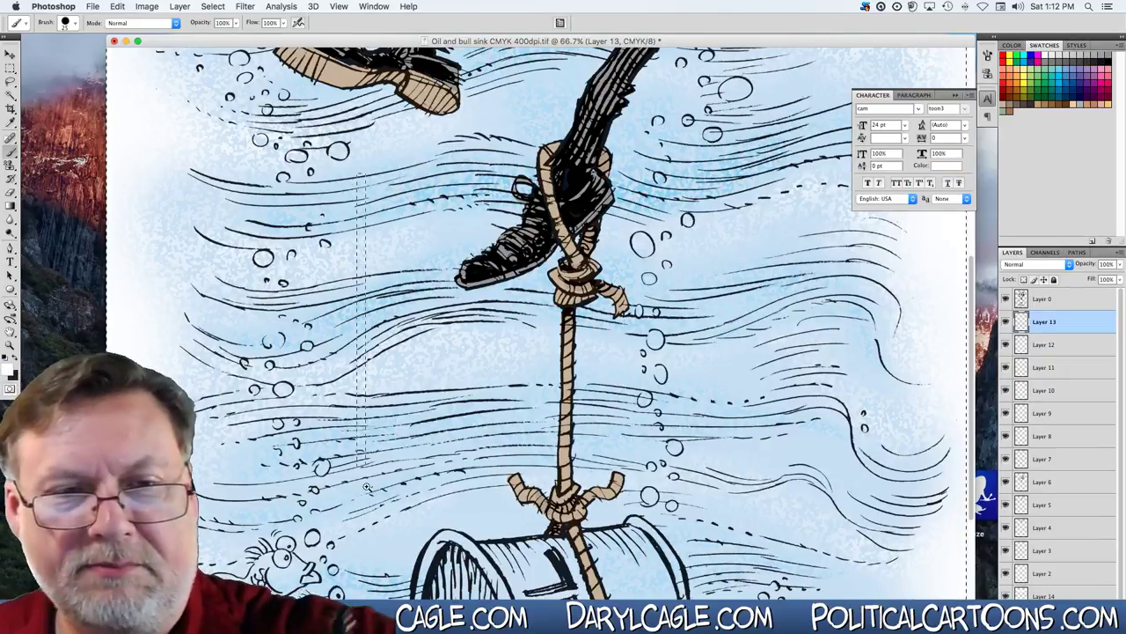
pyautogui.scroll(3, 388, 220)
pyautogui.scroll(10, 395, 175)
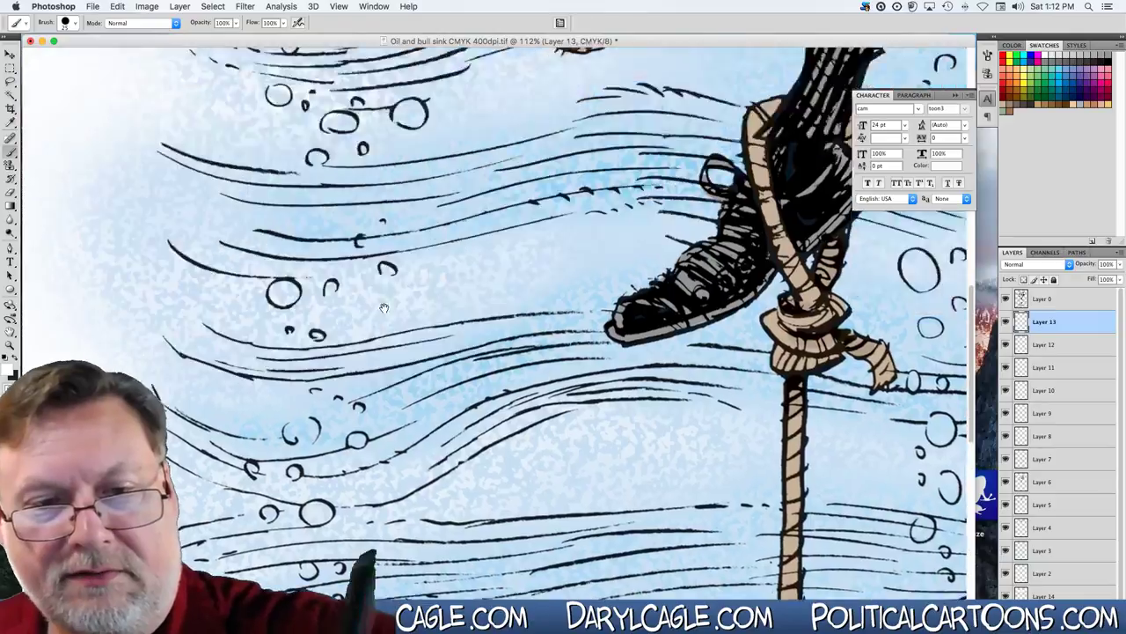
pyautogui.hscroll(3, 311, 240)
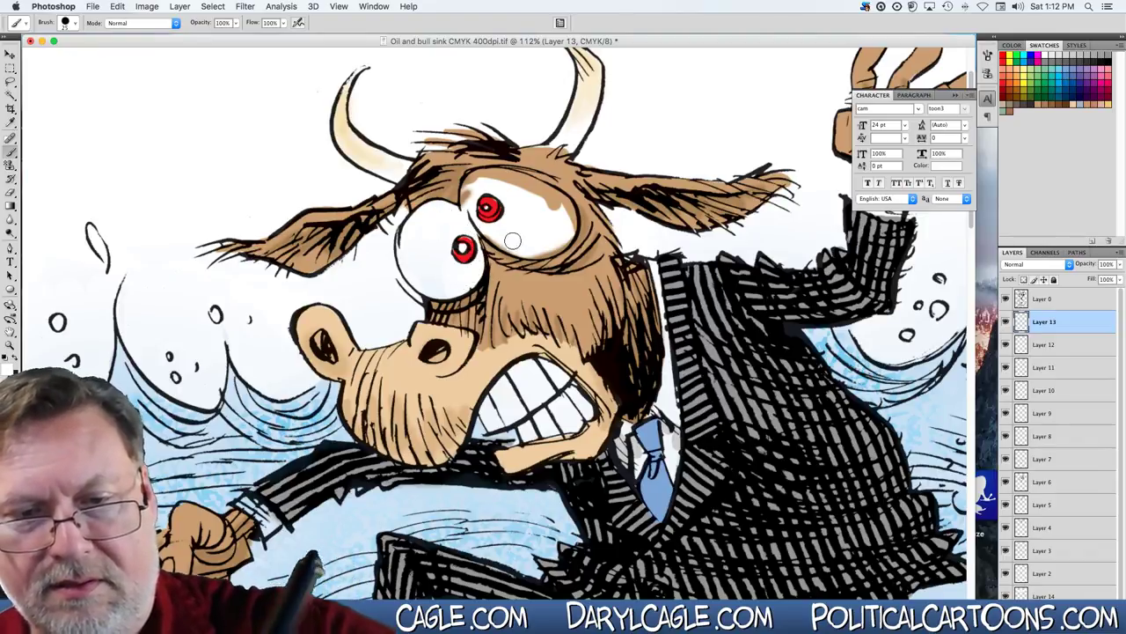
pyautogui.moveTo(507, 244)
pyautogui.mouseDown()
pyautogui.moveTo(550, 247)
pyautogui.moveTo(568, 221)
pyautogui.moveTo(560, 200)
pyautogui.moveTo(517, 180)
pyautogui.moveTo(536, 199)
pyautogui.mouseUp()
pyautogui.moveTo(469, 189)
pyautogui.mouseDown()
pyautogui.moveTo(495, 175)
pyautogui.moveTo(523, 188)
pyautogui.mouseUp()
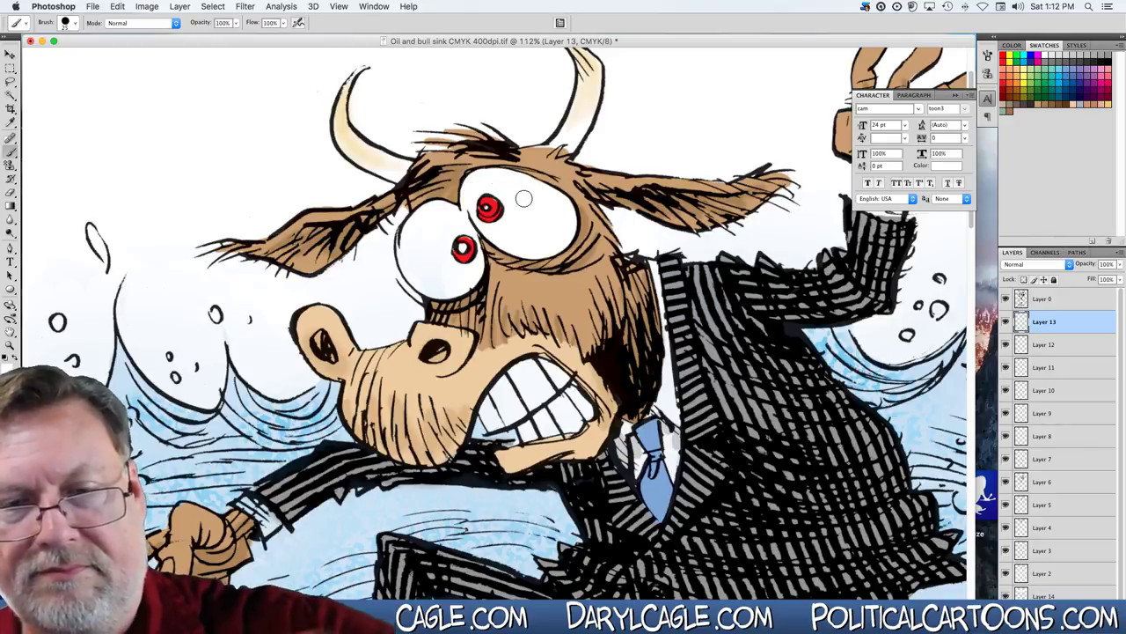
# On Layer 4, mix a pinkish tan from the sampled muzzle color and paint the insides of the bull's nostrils and its lower gum line.
pyautogui.click(1038, 529)
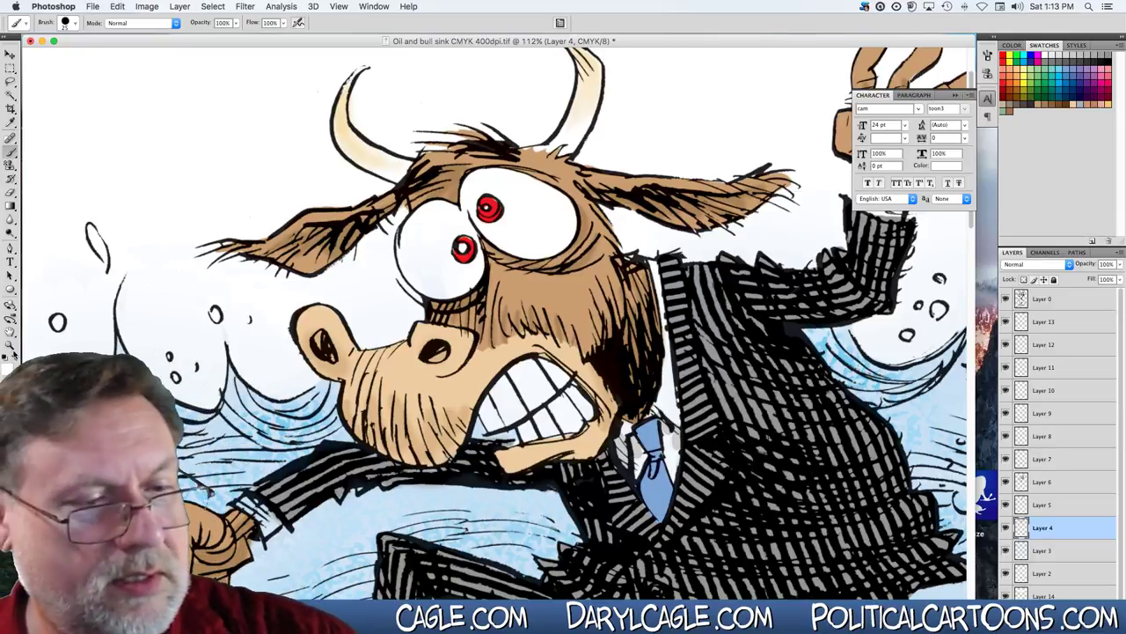
pyautogui.click(11, 122)
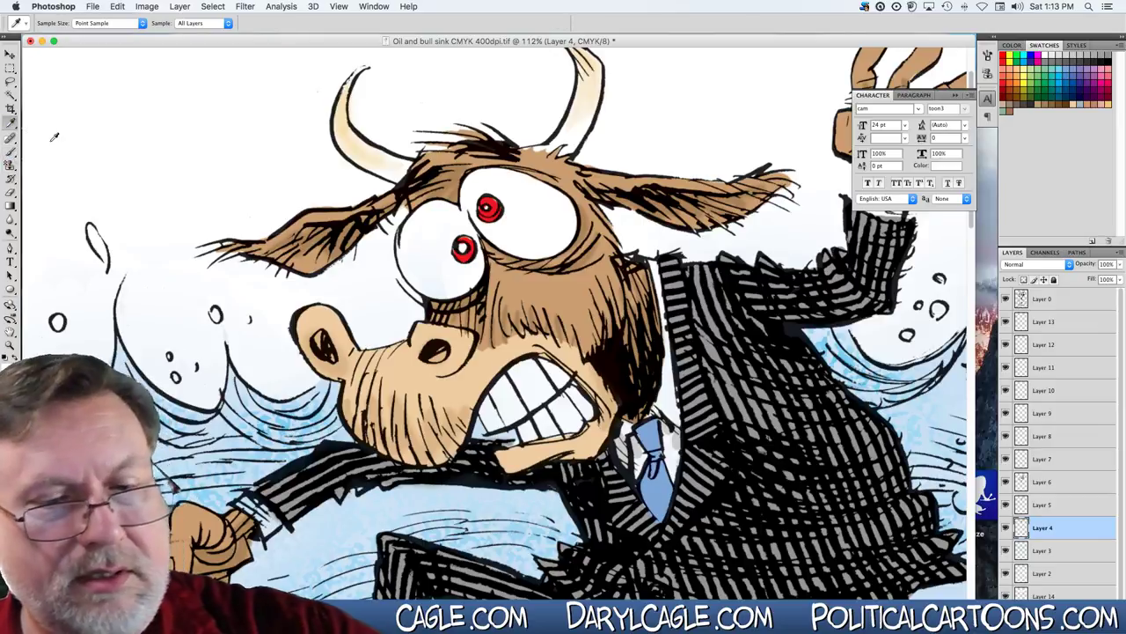
pyautogui.click(398, 368)
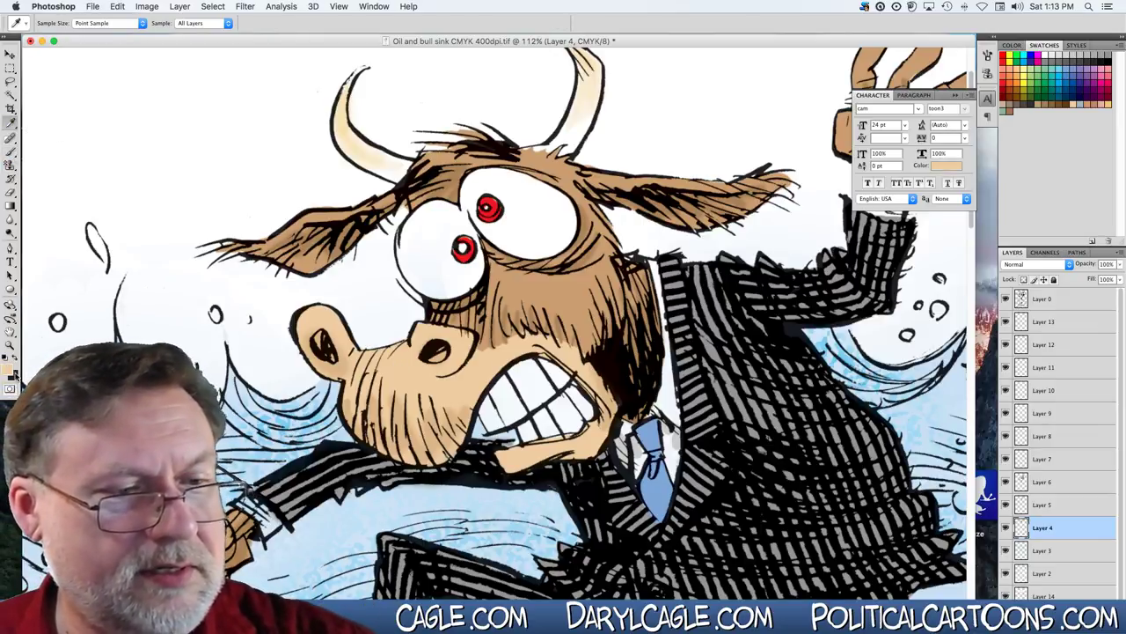
pyautogui.click(13, 375)
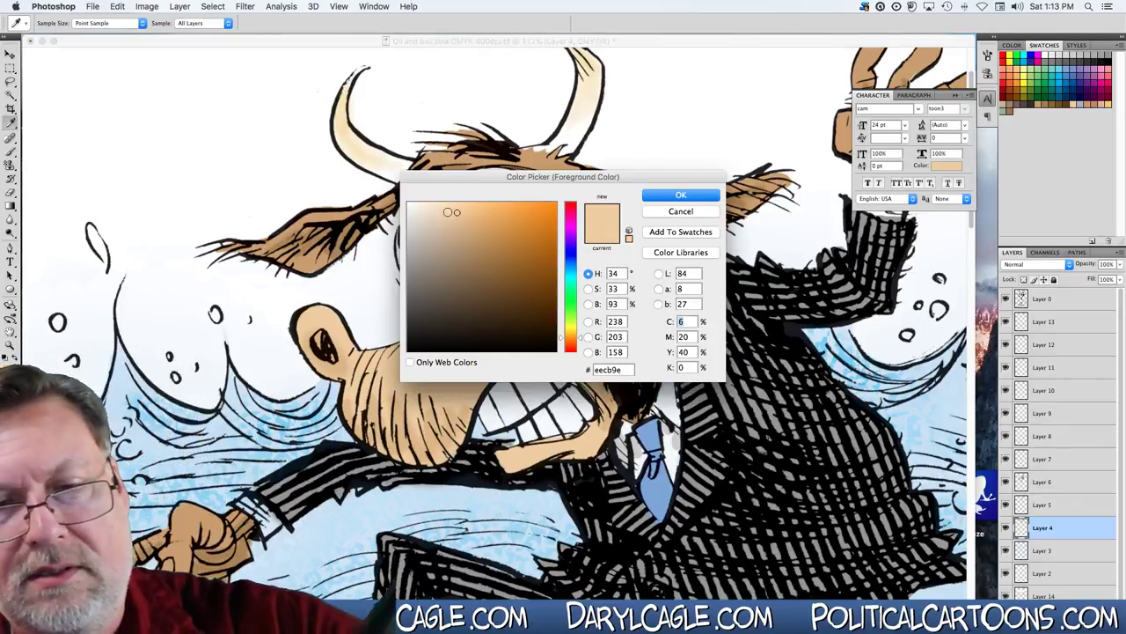
pyautogui.click(470, 222)
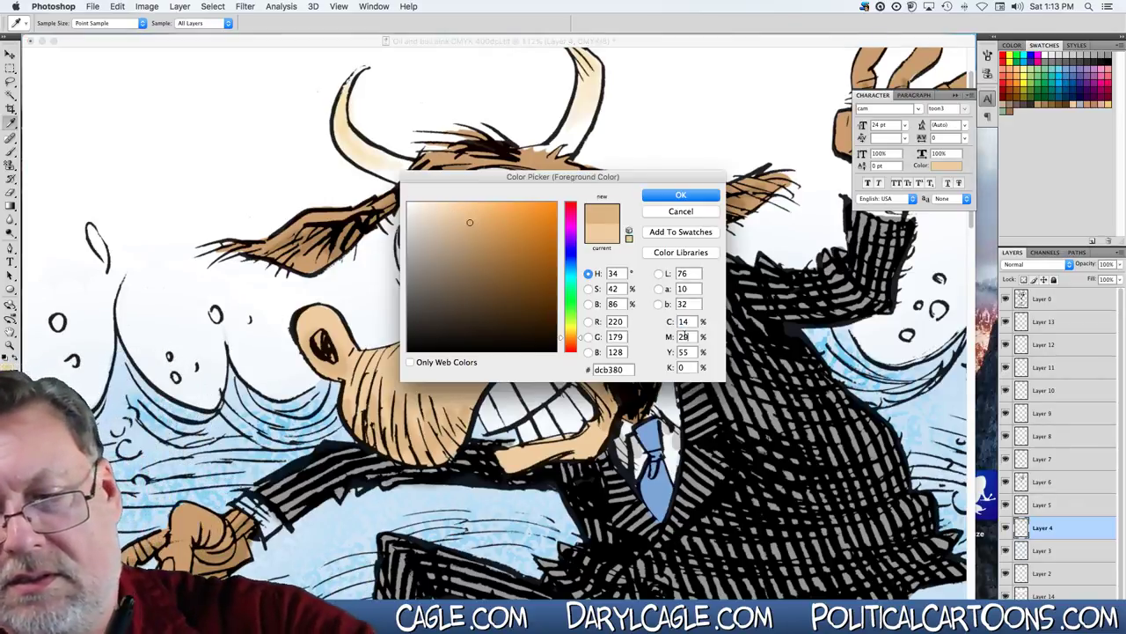
pyautogui.doubleClick(684, 336)
pyautogui.write('35')
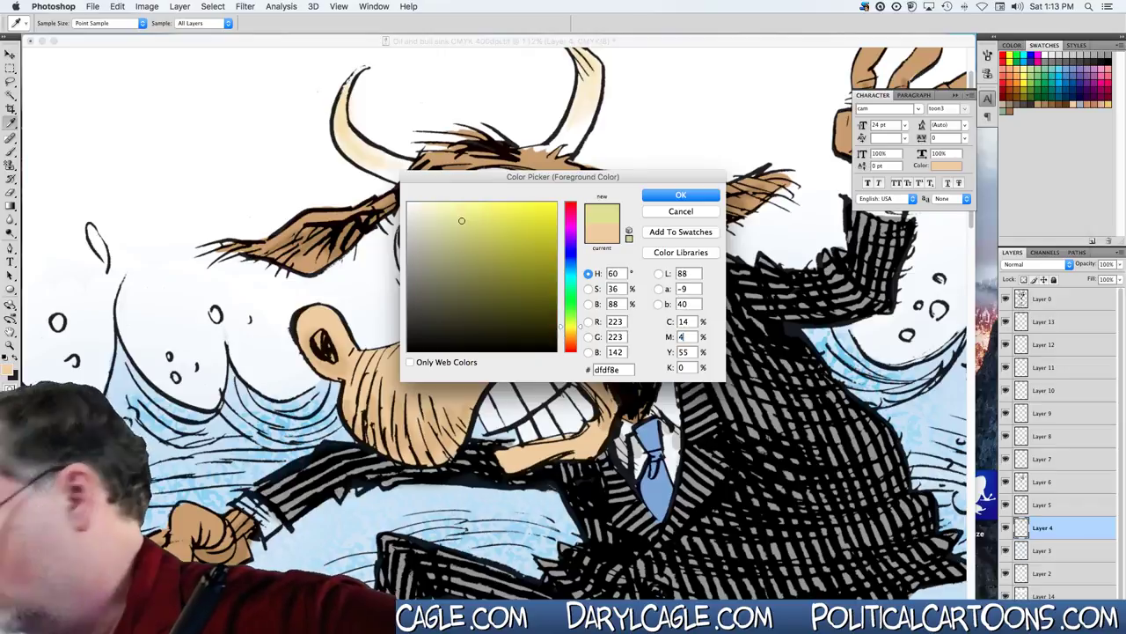
pyautogui.press('Return')
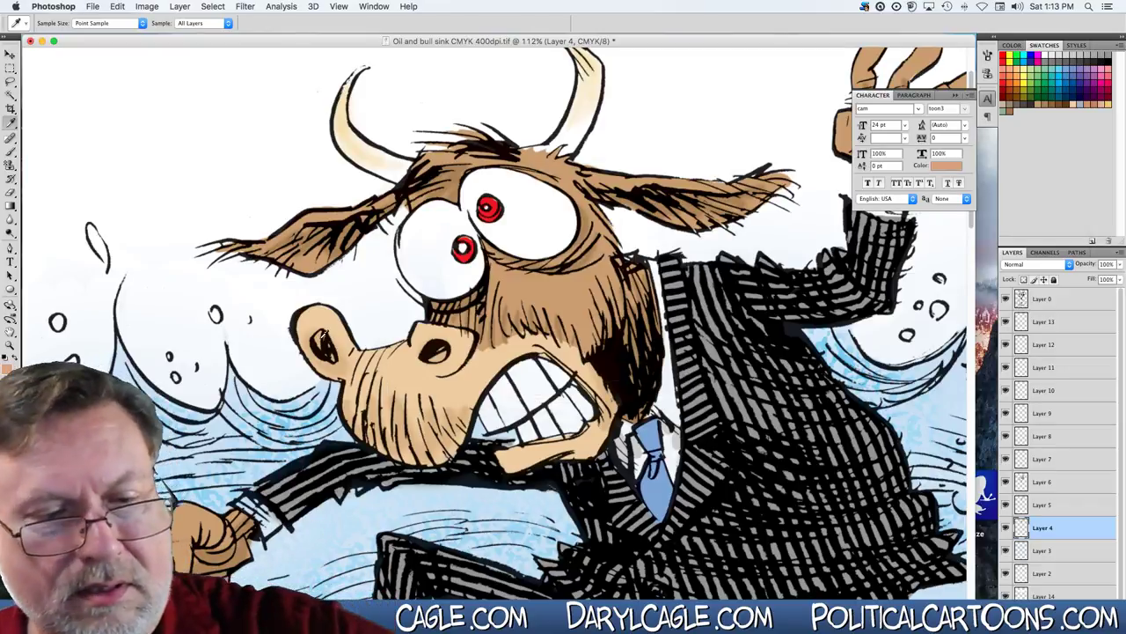
pyautogui.click(10, 151)
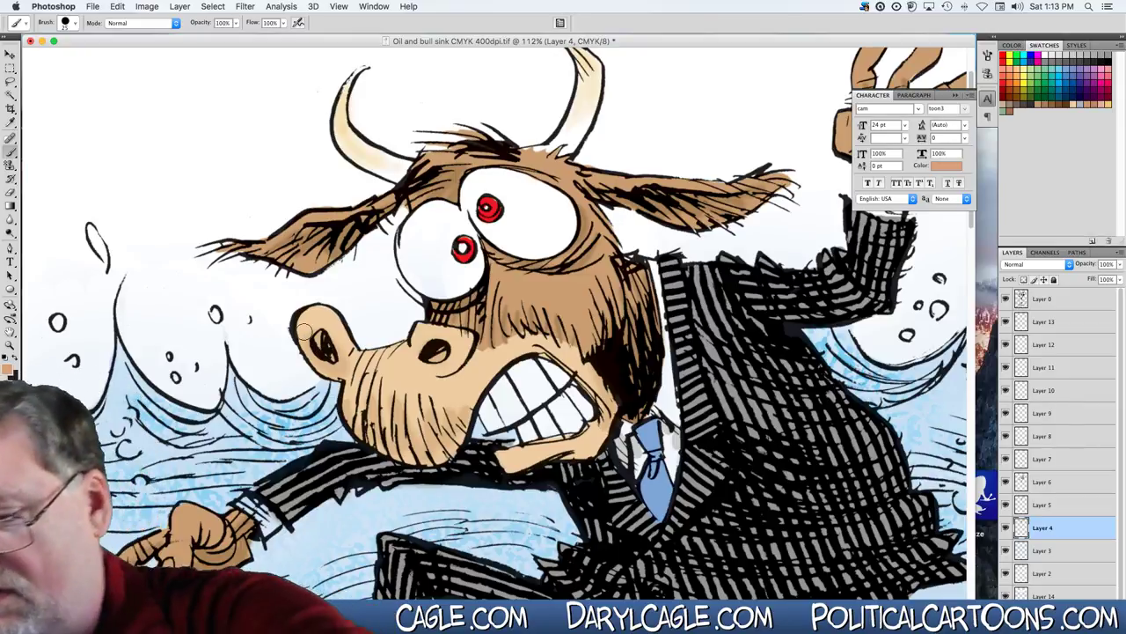
# On Layer 7, sample the gray of the suit and darken the foreground color to #757575.
pyautogui.click(1041, 465)
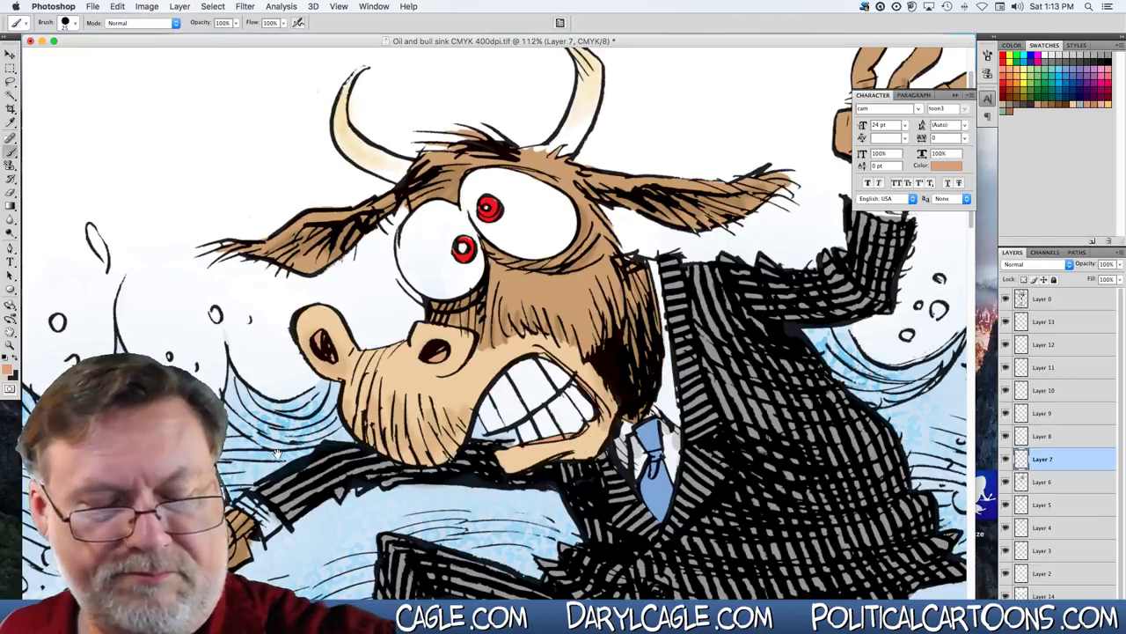
pyautogui.moveTo(254, 449); pyautogui.dragTo(106, 231)
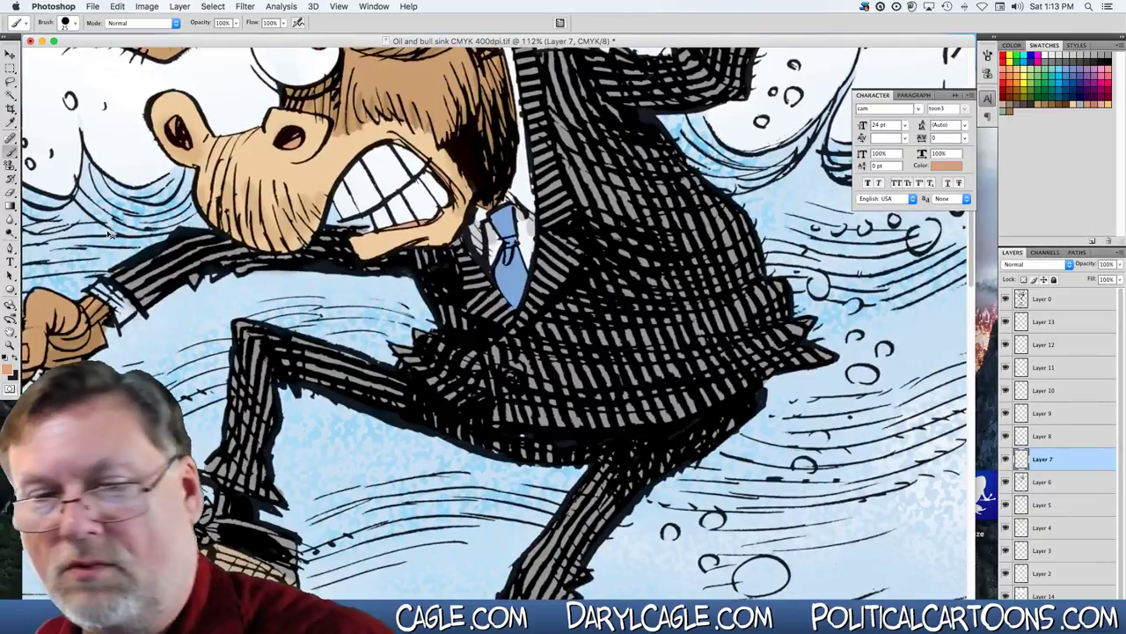
pyautogui.press('super+minus')
pyautogui.press('super+minus')
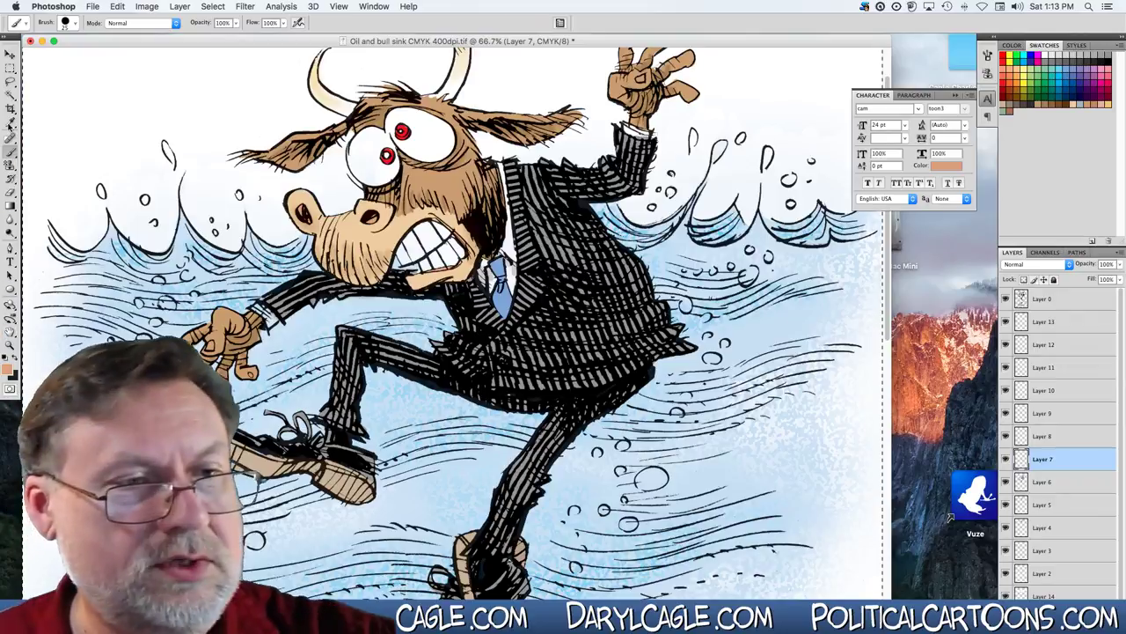
pyautogui.click(11, 124)
pyautogui.click(527, 382)
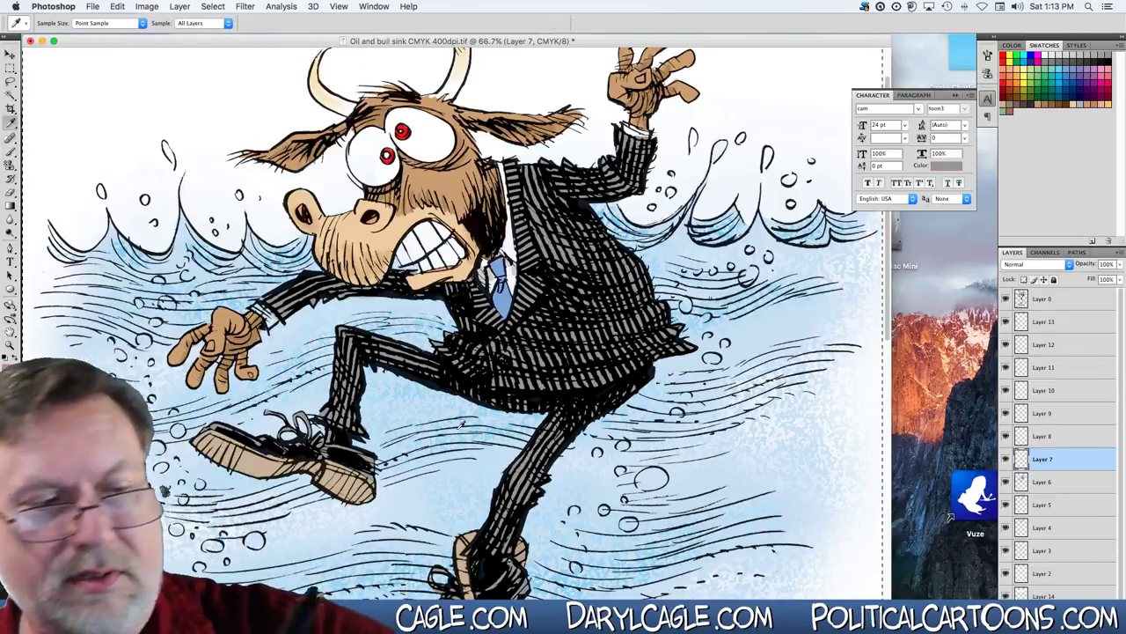
pyautogui.press('b')
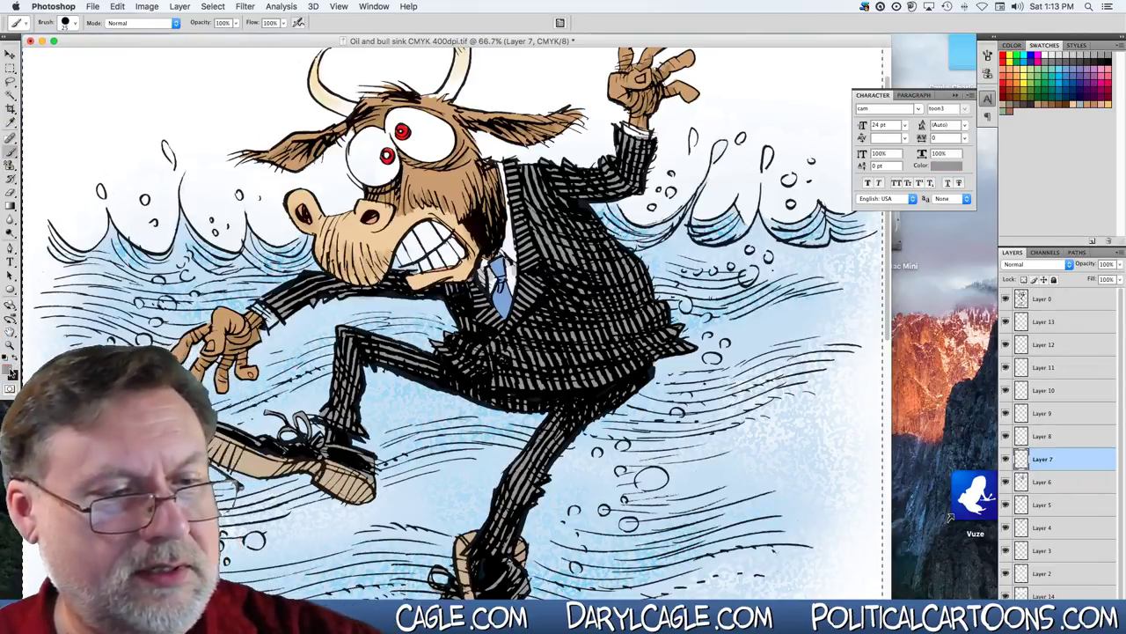
pyautogui.click(11, 369)
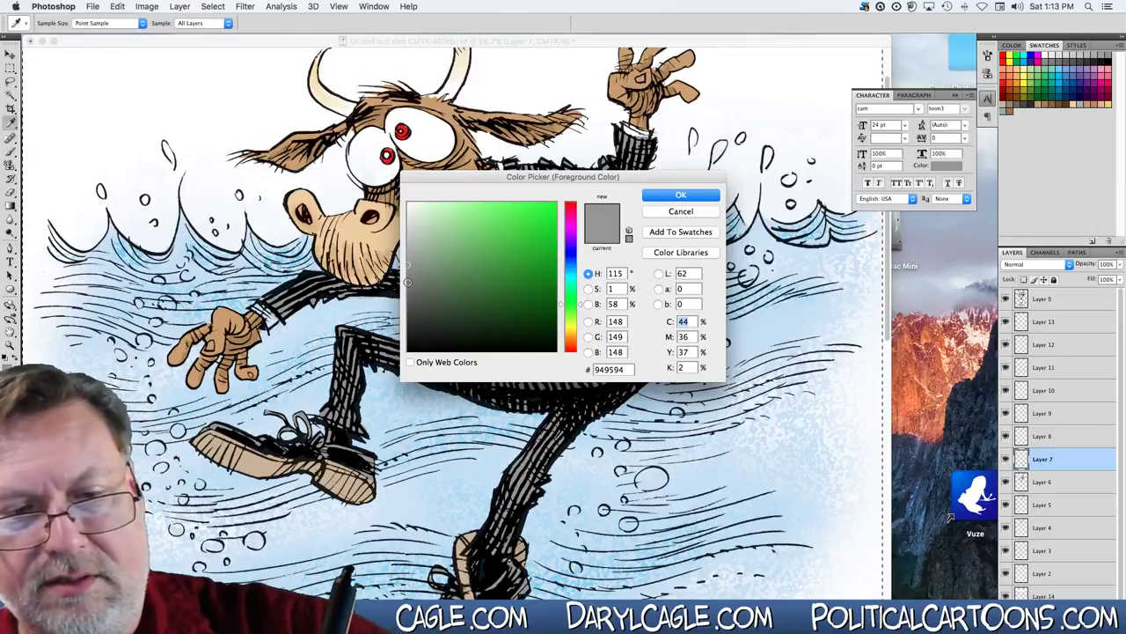
pyautogui.click(407, 282)
pyautogui.click(669, 197)
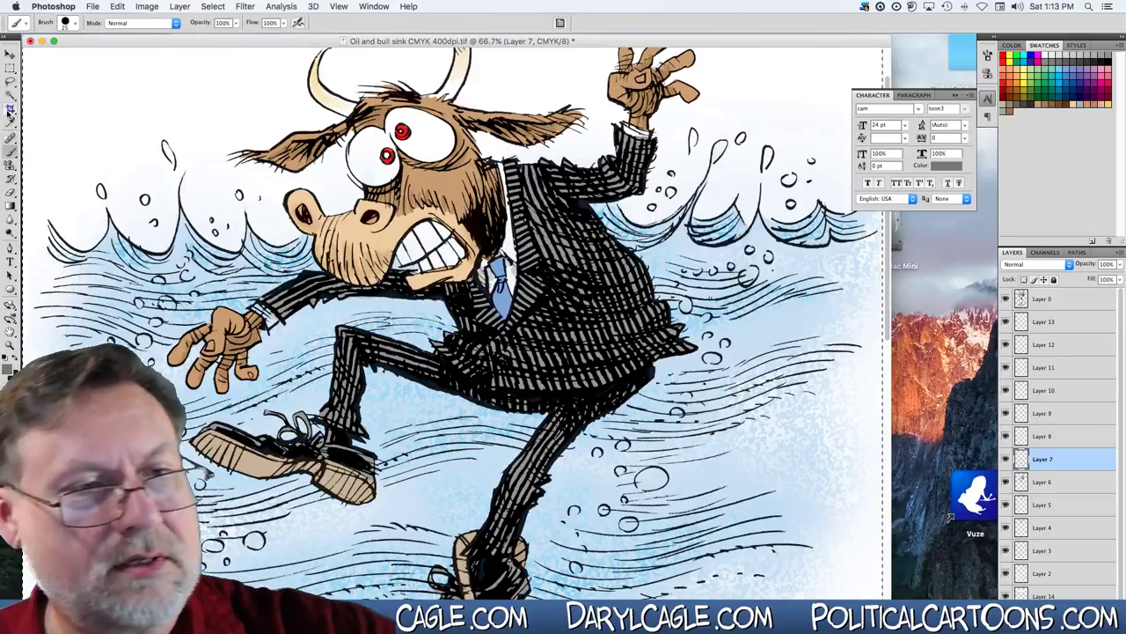
# Set a soft 25 px brush with 2% hardness and 60% opacity, and shade the jacket below the raised arm.
pyautogui.click(73, 26)
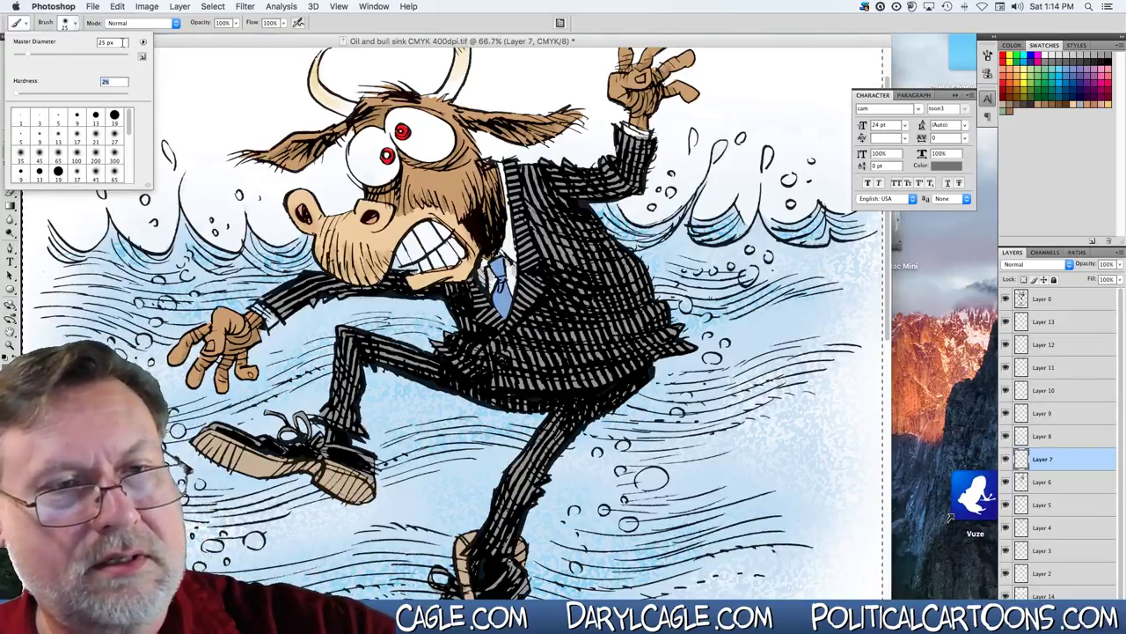
pyautogui.click(235, 23)
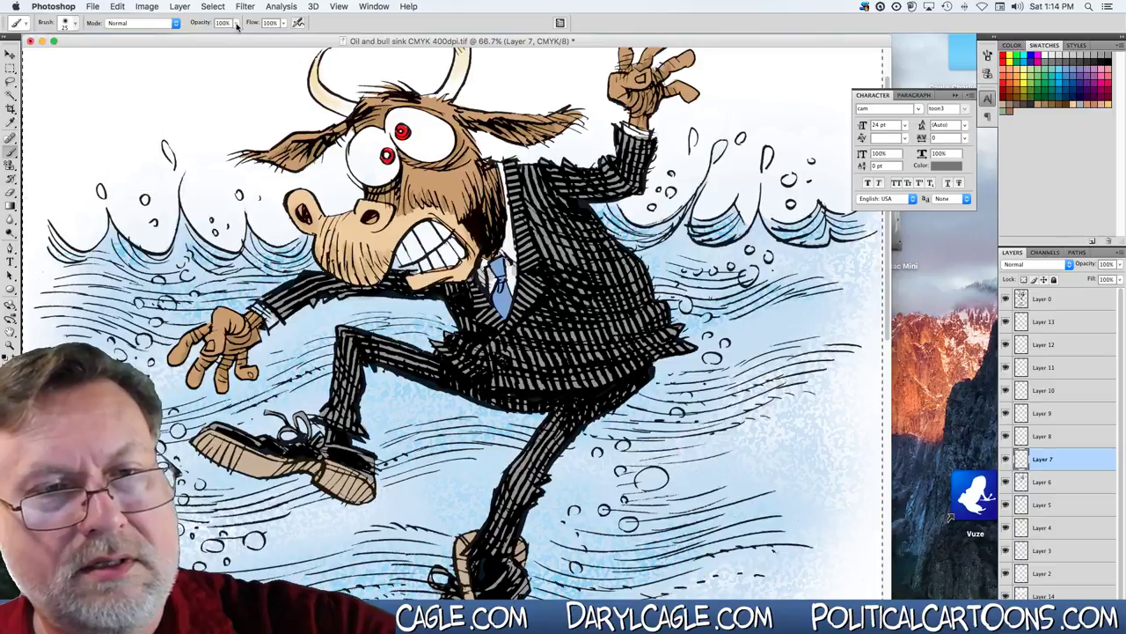
pyautogui.click(235, 23)
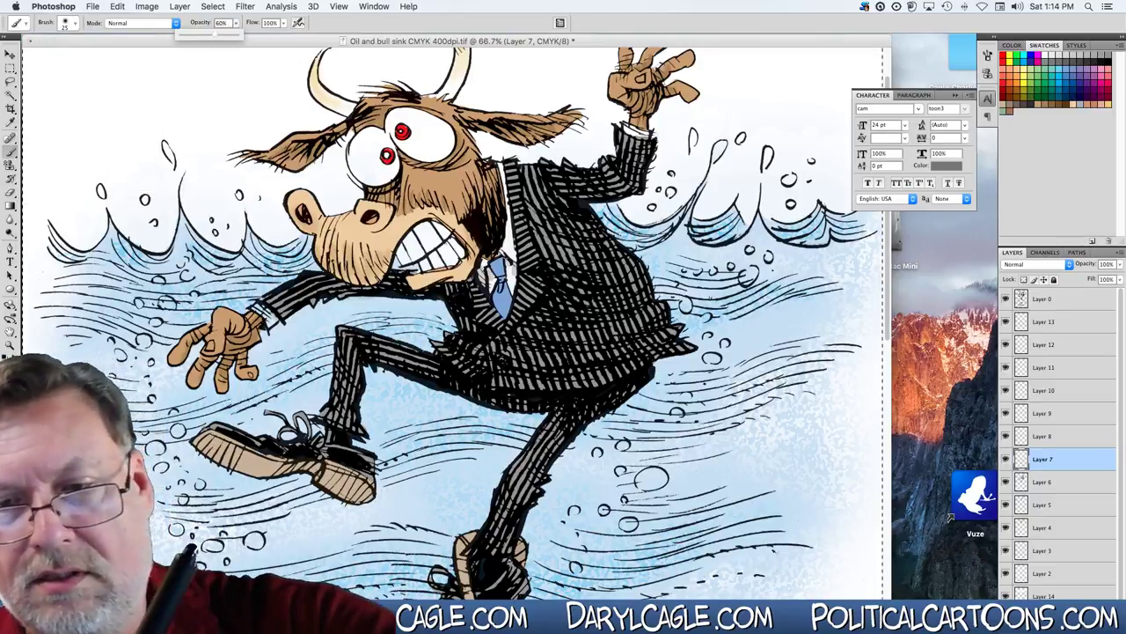
pyautogui.press('Return')
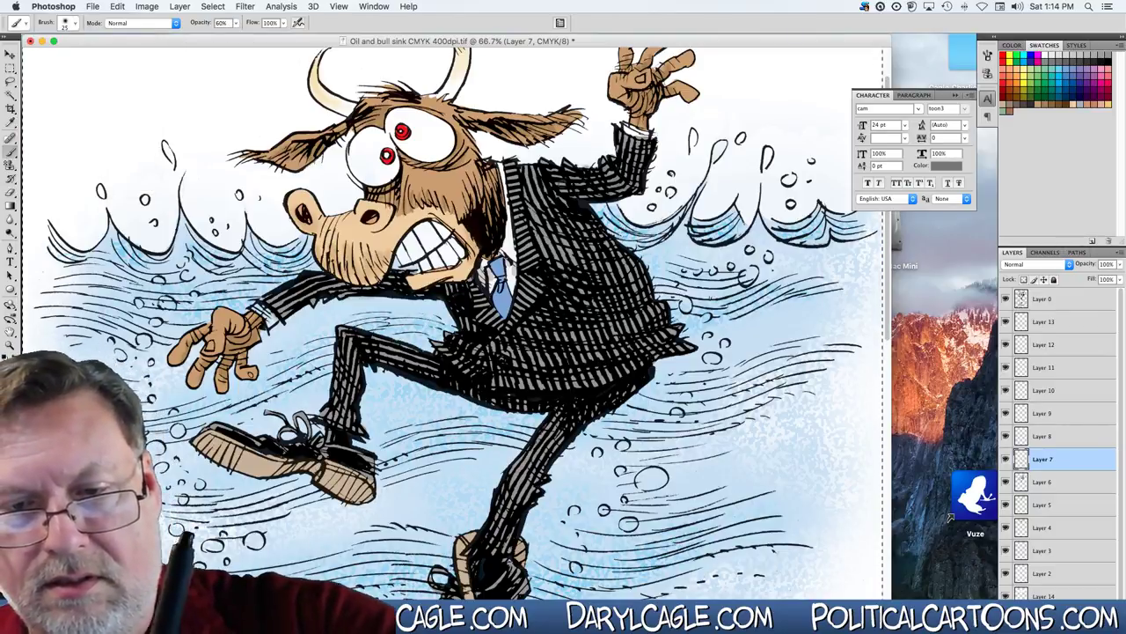
pyautogui.moveTo(590, 179)
pyautogui.mouseDown()
pyautogui.moveTo(566, 191)
pyautogui.moveTo(547, 180)
pyautogui.mouseUp()
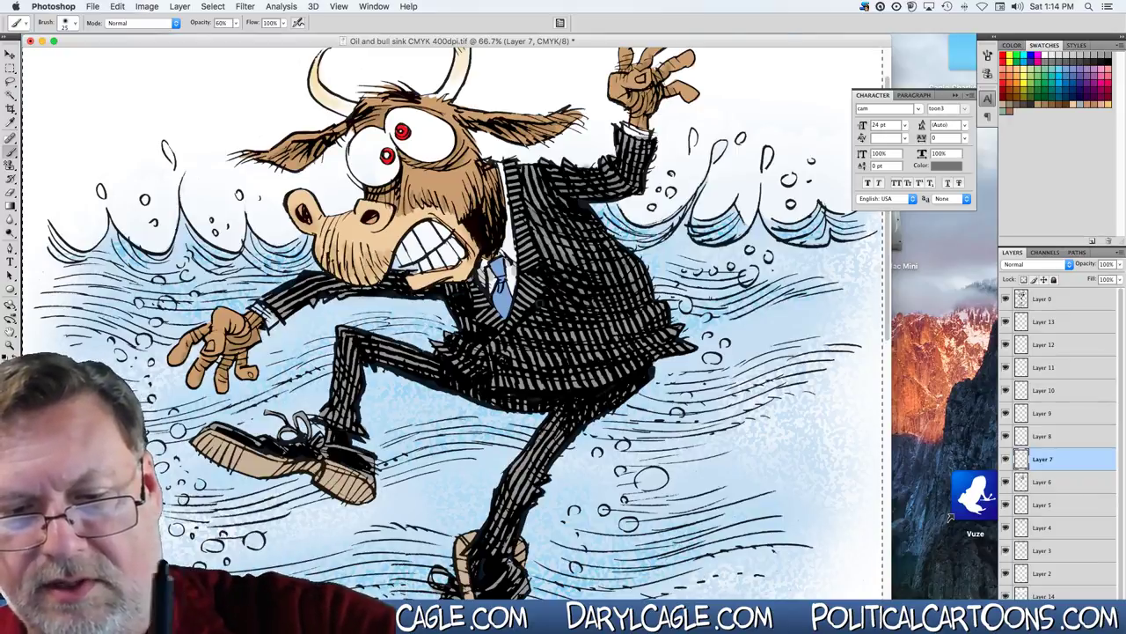
# Choose a still darker gray and shade the suit with it, including the standing trouser leg.
pyautogui.click(10, 365)
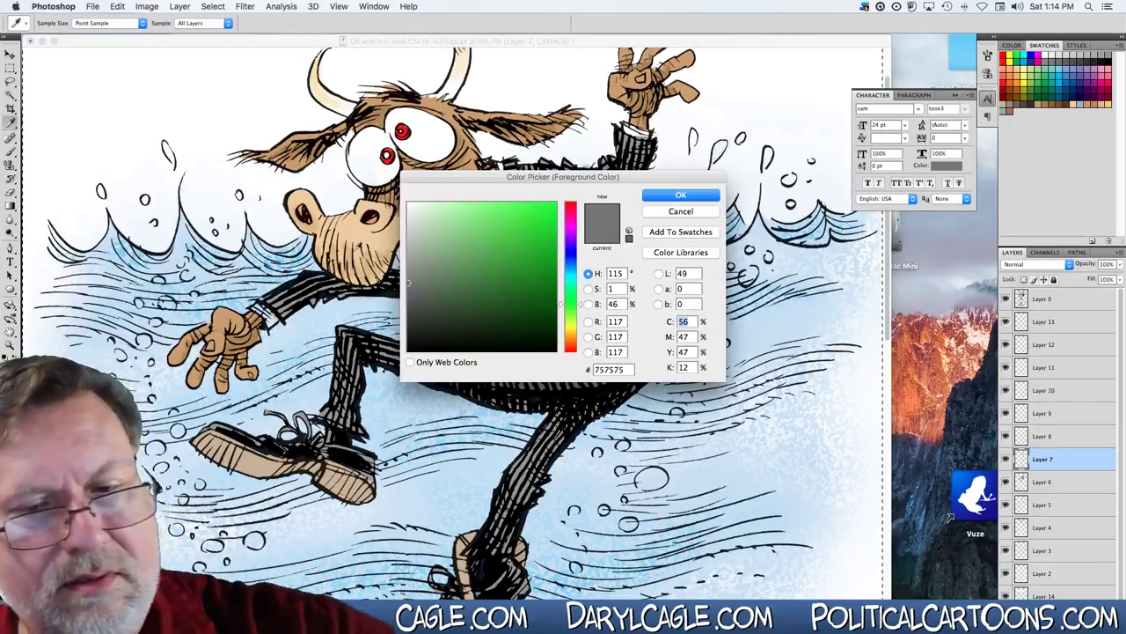
pyautogui.click(677, 195)
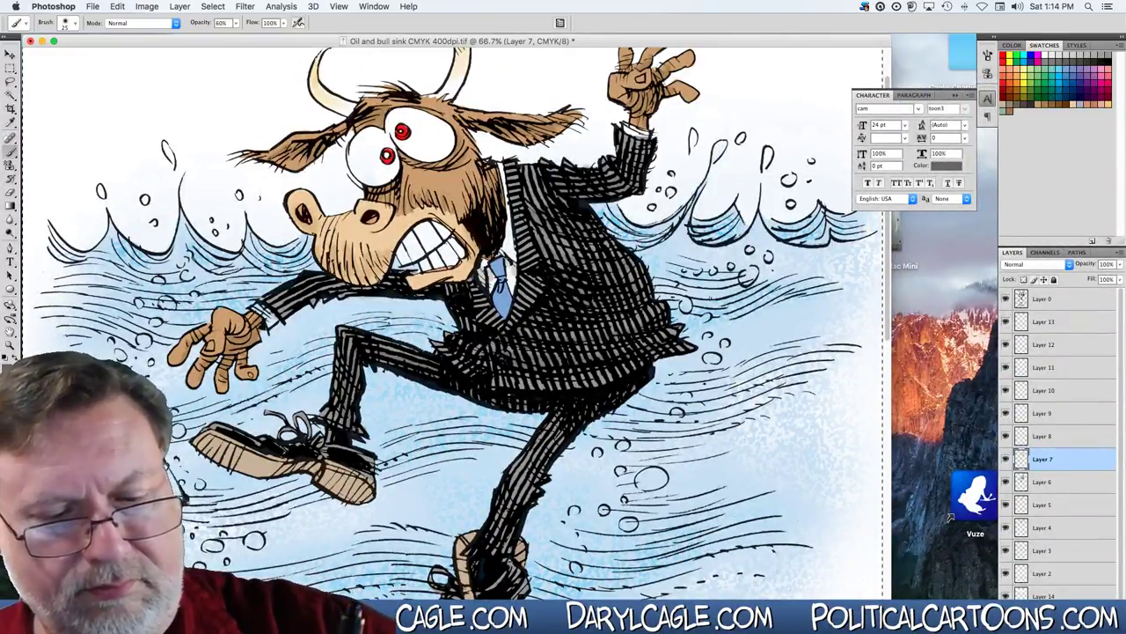
pyautogui.moveTo(556, 433)
pyautogui.mouseDown()
pyautogui.moveTo(566, 428)
pyautogui.moveTo(528, 500)
pyautogui.moveTo(507, 505)
pyautogui.mouseUp()
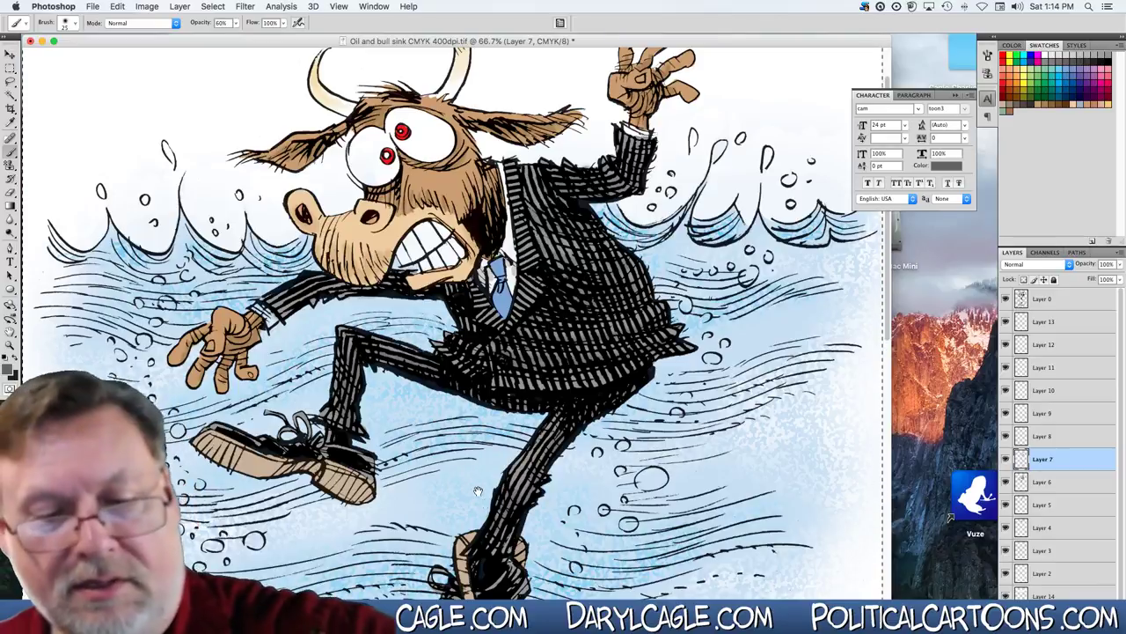
pyautogui.scroll(-5, 477, 491)
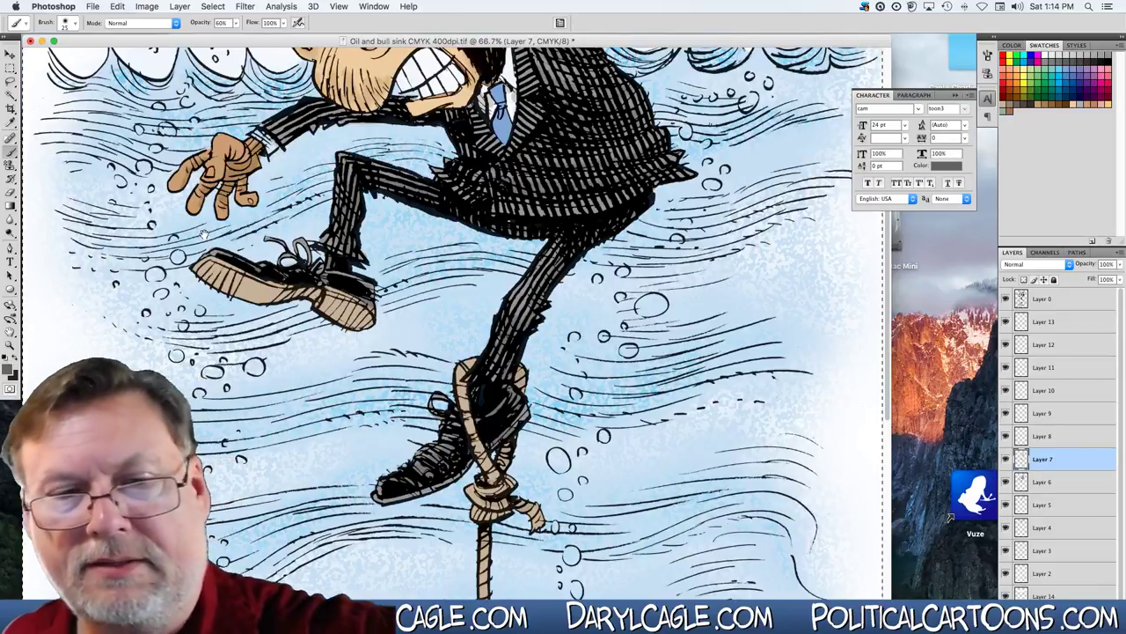
pyautogui.scroll(5, 203, 234)
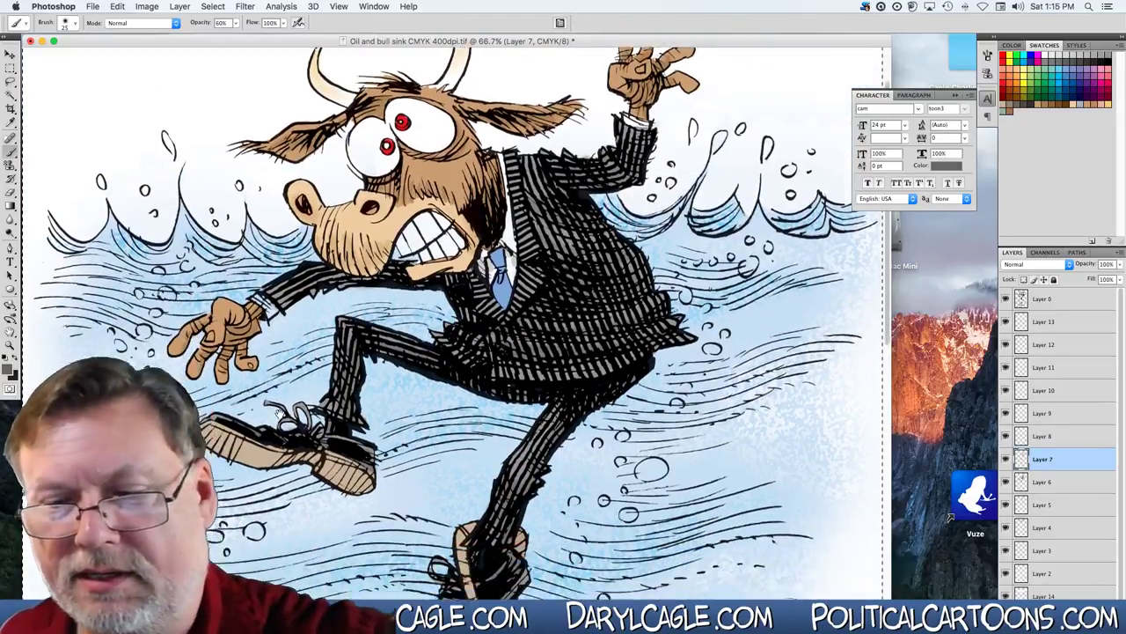
# With lighter gray #a1a1a1 at 100% opacity and 100% hardness, paint the oil barrel's rims and the edges beside its rope band.
pyautogui.scroll(-10, 278, 414)
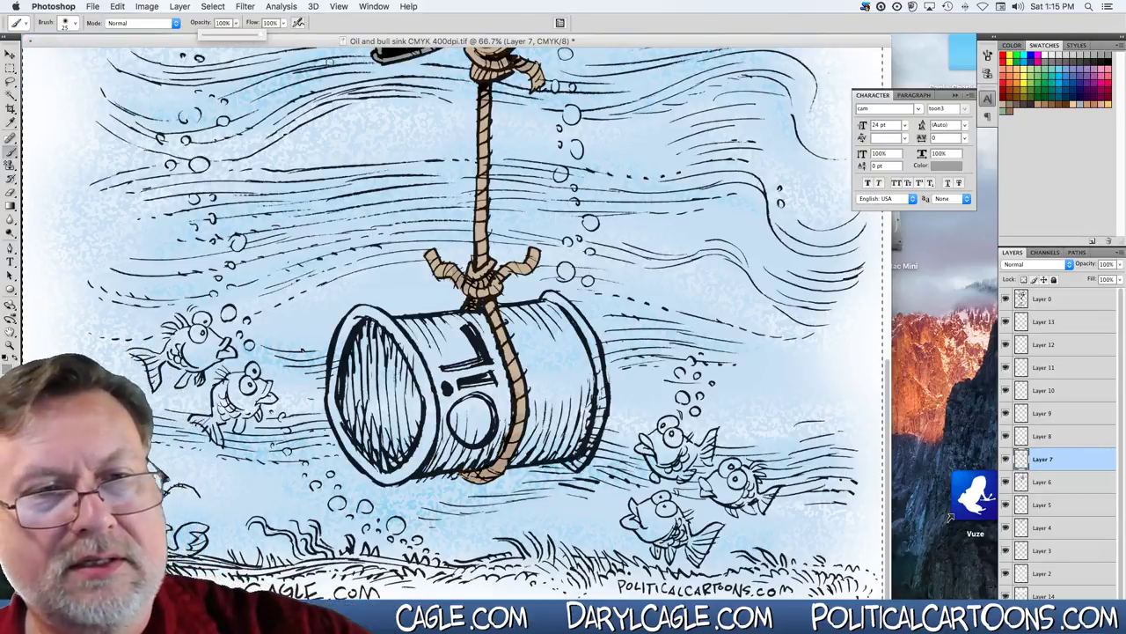
pyautogui.click(71, 23)
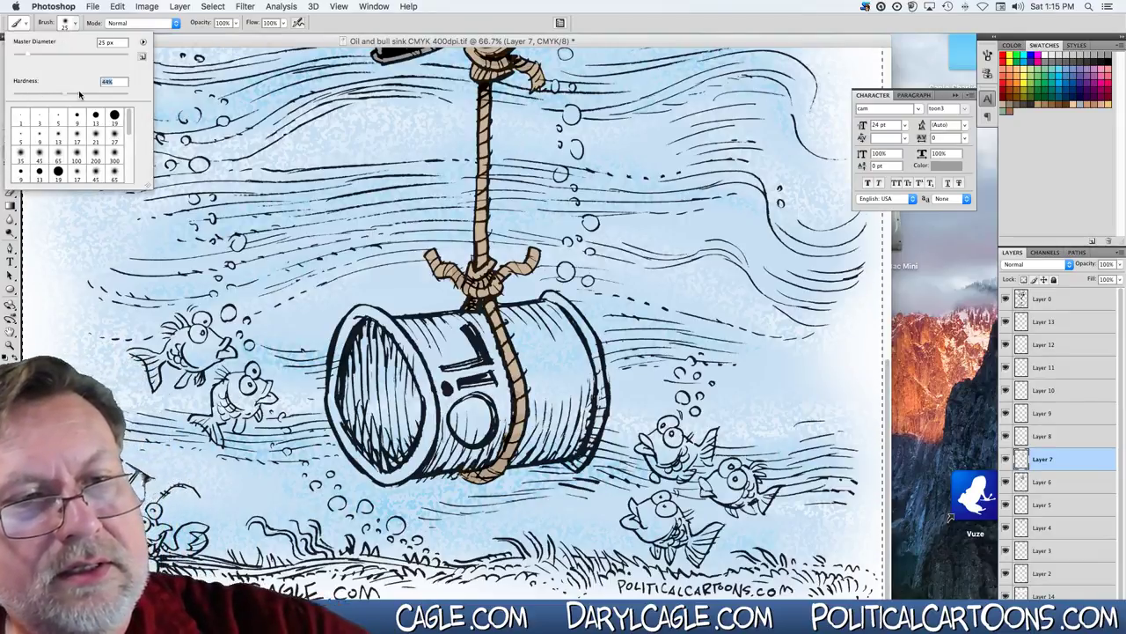
pyautogui.moveTo(79, 94); pyautogui.dragTo(178, 106)
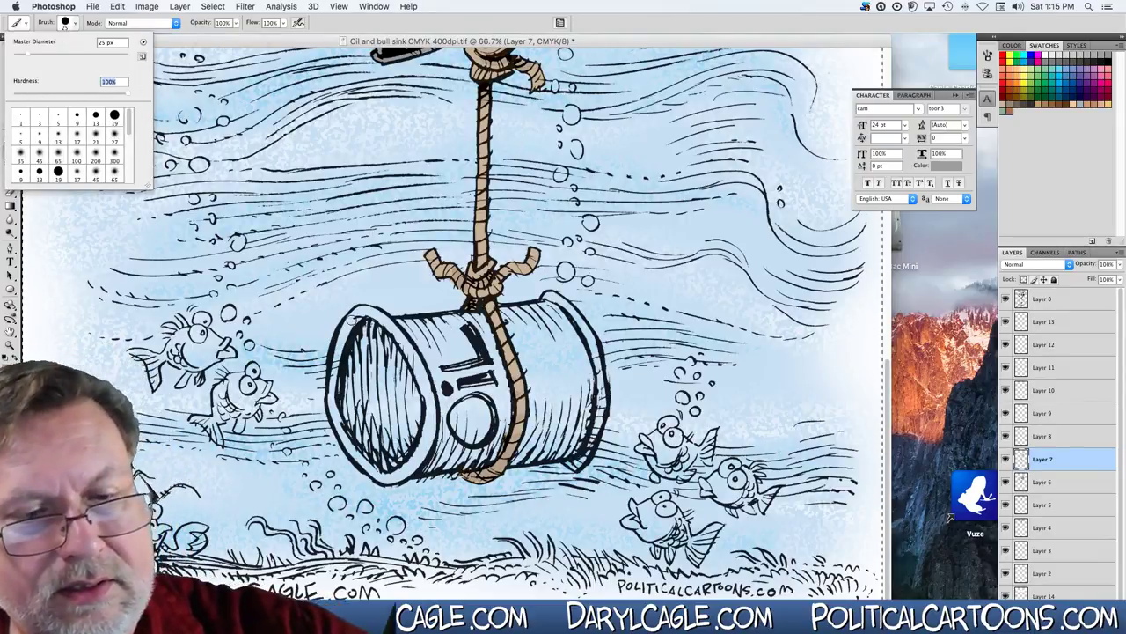
pyautogui.moveTo(352, 315)
pyautogui.mouseDown()
pyautogui.moveTo(333, 416)
pyautogui.moveTo(361, 463)
pyautogui.moveTo(401, 483)
pyautogui.moveTo(444, 406)
pyautogui.moveTo(424, 470)
pyautogui.moveTo(480, 463)
pyautogui.moveTo(502, 424)
pyautogui.moveTo(498, 354)
pyautogui.moveTo(477, 315)
pyautogui.mouseUp()
pyautogui.moveTo(360, 335)
pyautogui.mouseDown()
pyautogui.moveTo(347, 333)
pyautogui.moveTo(359, 311)
pyautogui.moveTo(379, 308)
pyautogui.moveTo(405, 327)
pyautogui.moveTo(478, 313)
pyautogui.moveTo(482, 326)
pyautogui.moveTo(547, 296)
pyautogui.moveTo(591, 350)
pyautogui.moveTo(605, 419)
pyautogui.moveTo(572, 468)
pyautogui.moveTo(551, 456)
pyautogui.moveTo(514, 461)
pyautogui.moveTo(534, 405)
pyautogui.moveTo(512, 331)
pyautogui.mouseUp()
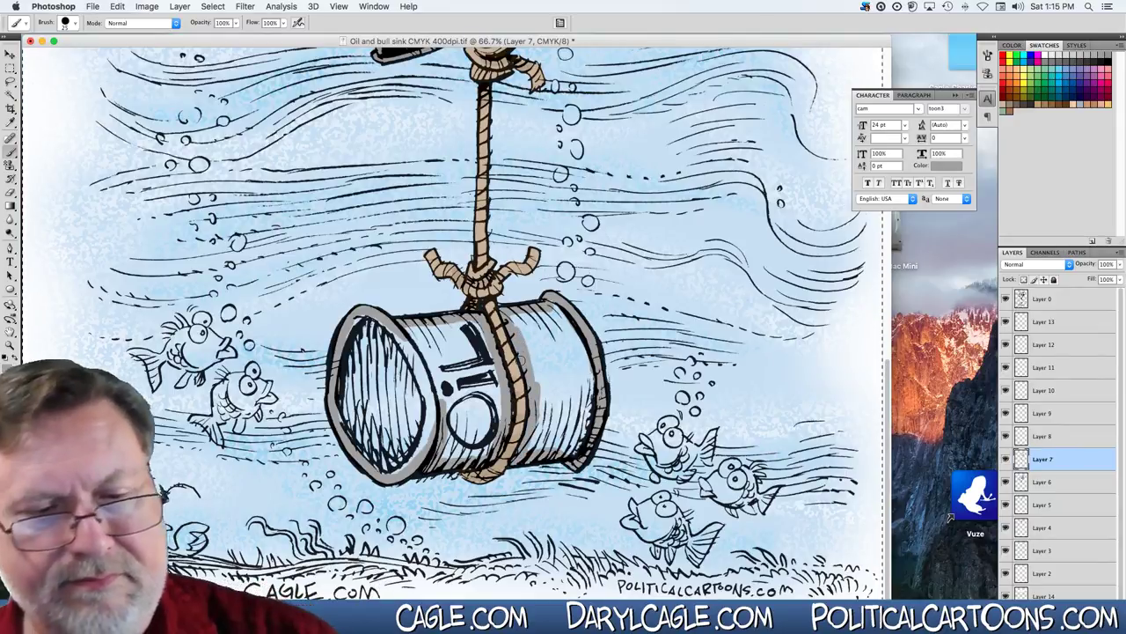
# Enlarge the brush to 91 px and fill the rest of the oil barrel's end and body with the gray.
pyautogui.rightClick(540, 416)
pyautogui.press('Escape')
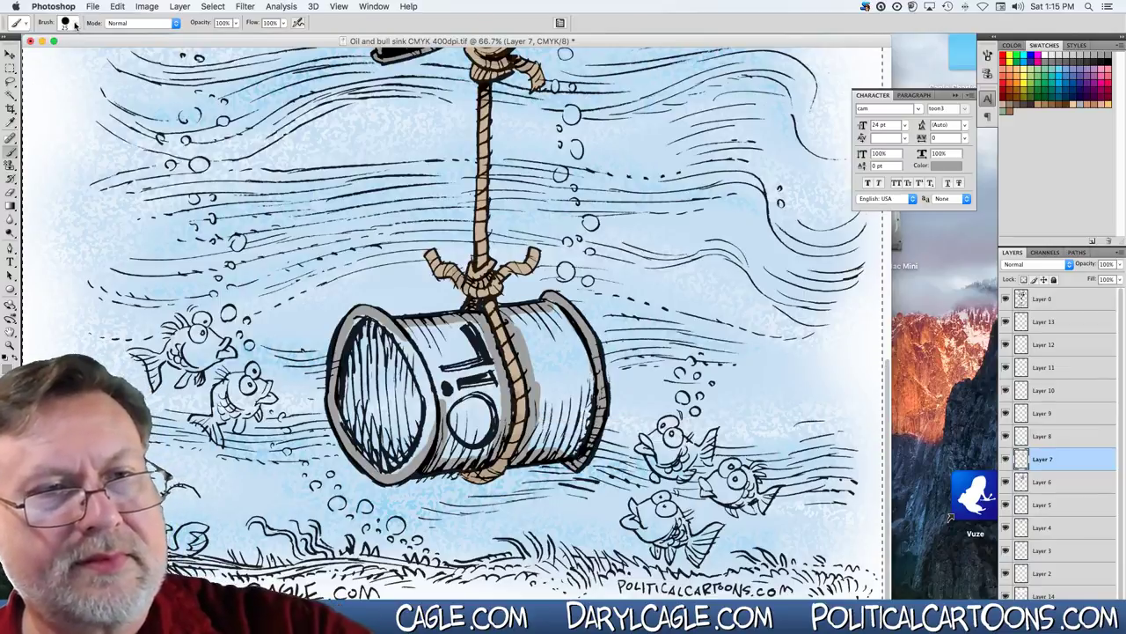
pyautogui.click(75, 23)
pyautogui.moveTo(29, 55)
pyautogui.mouseDown()
pyautogui.moveTo(84, 56)
pyautogui.moveTo(66, 56)
pyautogui.mouseUp()
pyautogui.moveTo(357, 323)
pyautogui.mouseDown()
pyautogui.moveTo(361, 432)
pyautogui.moveTo(387, 458)
pyautogui.moveTo(410, 347)
pyautogui.moveTo(357, 330)
pyautogui.moveTo(387, 431)
pyautogui.moveTo(421, 352)
pyautogui.moveTo(489, 321)
pyautogui.moveTo(484, 449)
pyautogui.moveTo(440, 445)
pyautogui.mouseUp()
pyautogui.moveTo(526, 333)
pyautogui.mouseDown()
pyautogui.moveTo(519, 321)
pyautogui.moveTo(570, 350)
pyautogui.moveTo(577, 436)
pyautogui.moveTo(550, 449)
pyautogui.moveTo(541, 431)
pyautogui.moveTo(572, 299)
pyautogui.mouseUp()
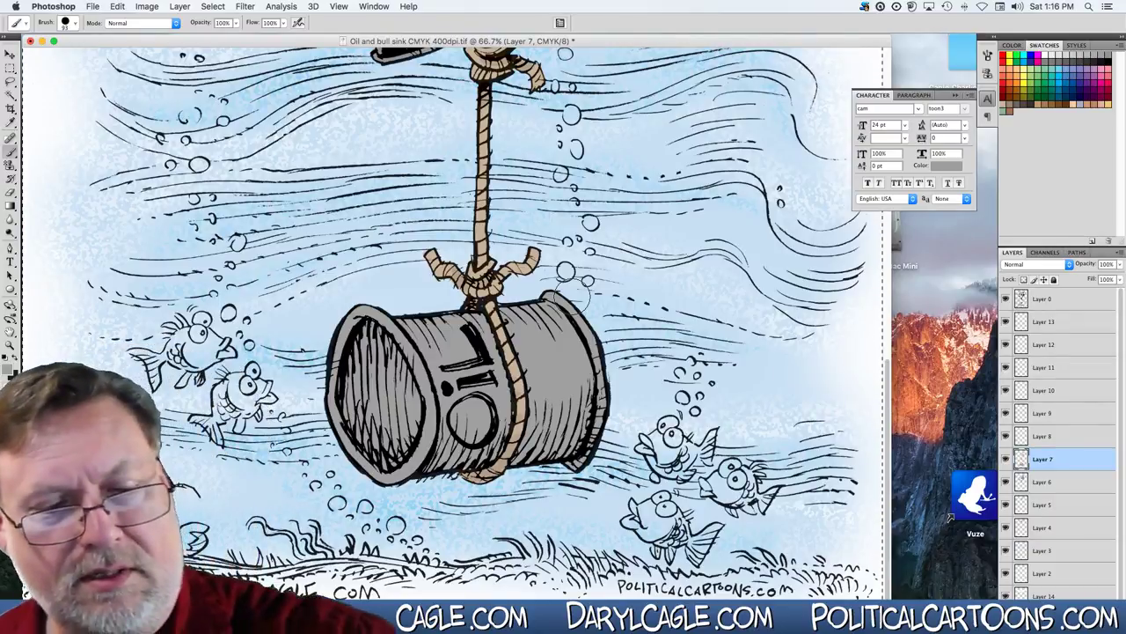
# Pick a darker gray and set a soft brush of 63 px with 2% hardness for shading the barrel.
pyautogui.click(11, 374)
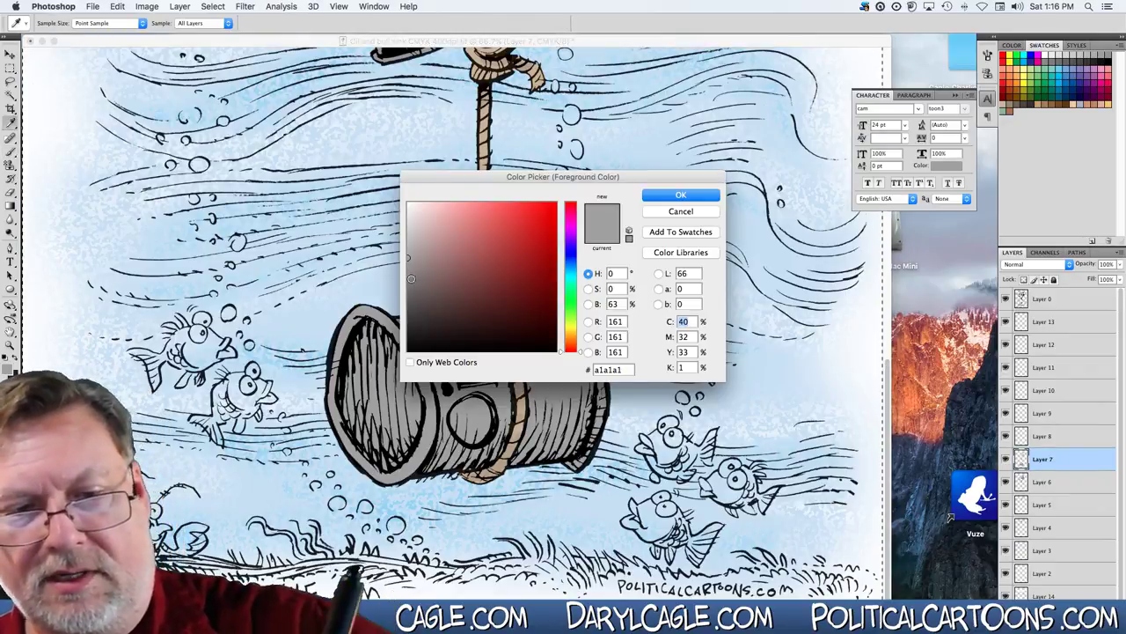
pyautogui.click(681, 194)
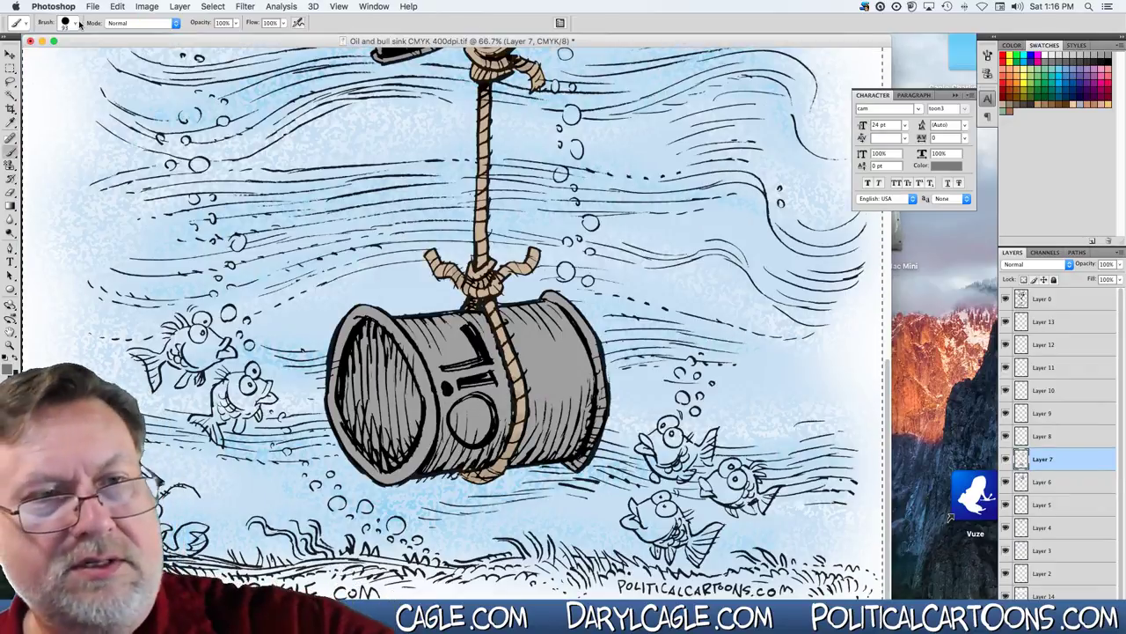
pyautogui.click(73, 25)
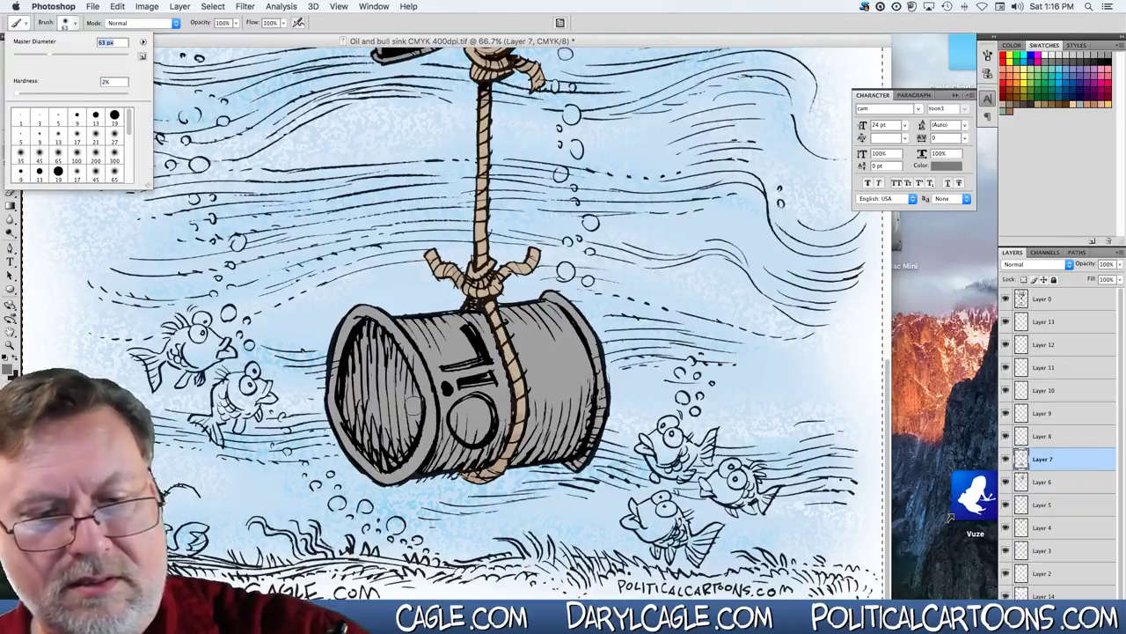
# Redo the shading of the barrel's end at 48% brush opacity and shade the lower side of its body.
pyautogui.moveTo(411, 411)
pyautogui.mouseDown()
pyautogui.moveTo(387, 440)
pyautogui.moveTo(352, 387)
pyautogui.moveTo(374, 324)
pyautogui.mouseUp()
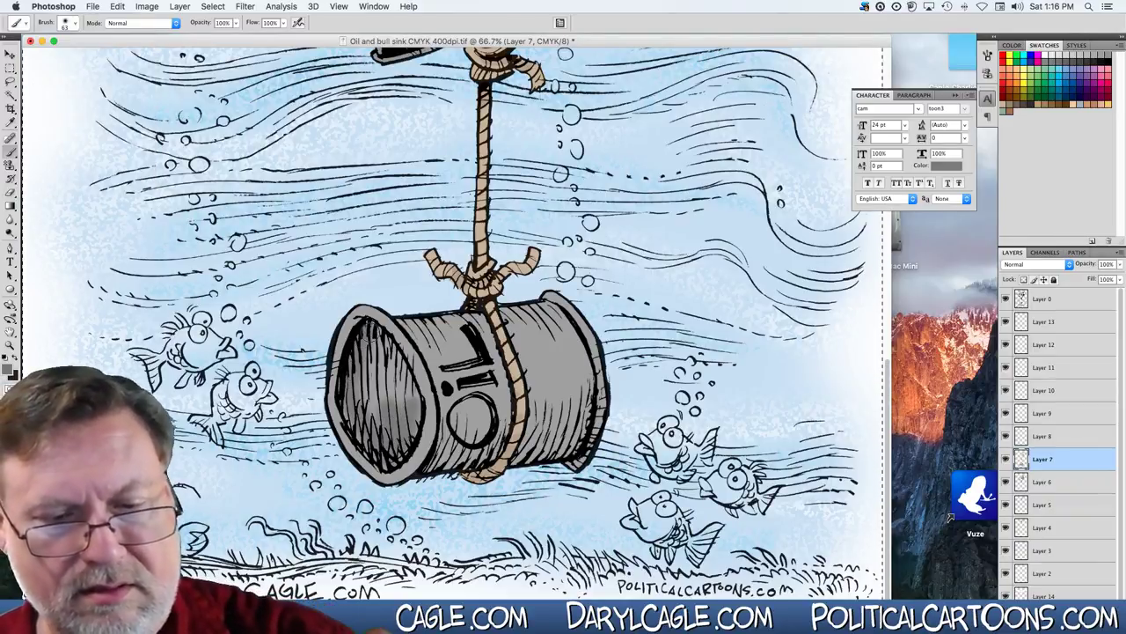
pyautogui.hotkey('ctrl', 'z')
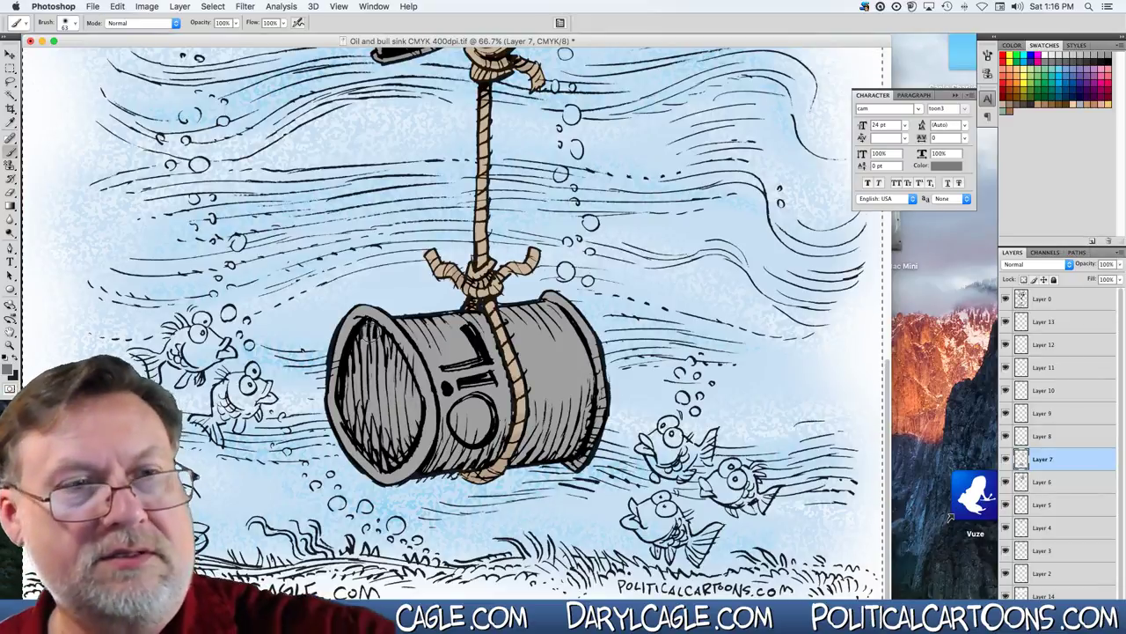
pyautogui.click(236, 24)
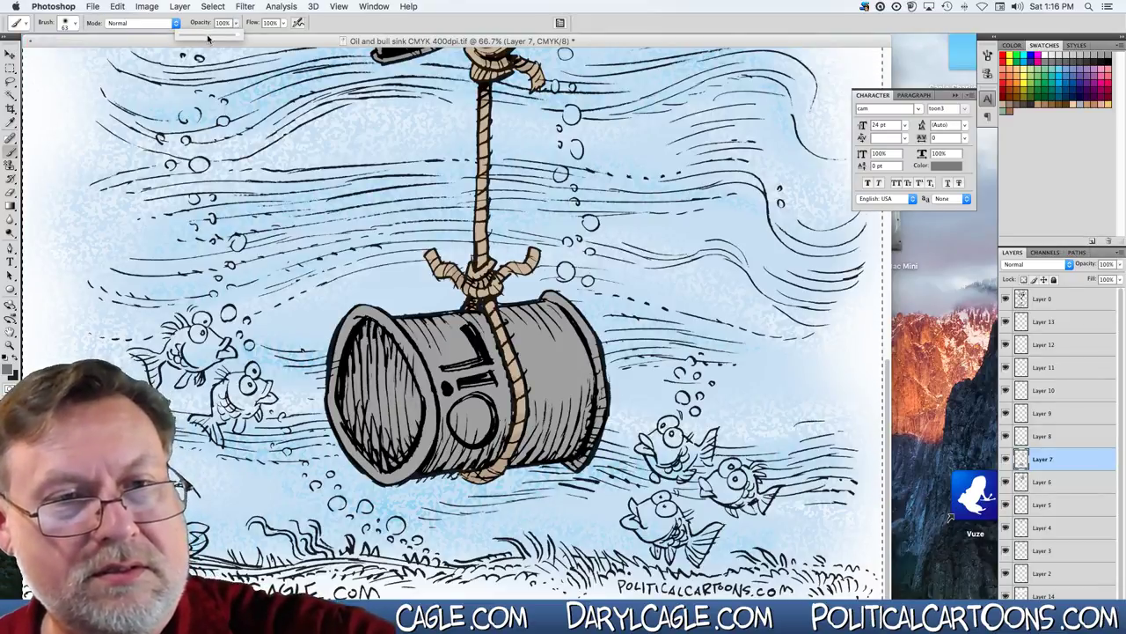
pyautogui.click(208, 39)
pyautogui.moveTo(412, 411)
pyautogui.mouseDown()
pyautogui.moveTo(413, 422)
pyautogui.moveTo(374, 440)
pyautogui.moveTo(352, 339)
pyautogui.mouseUp()
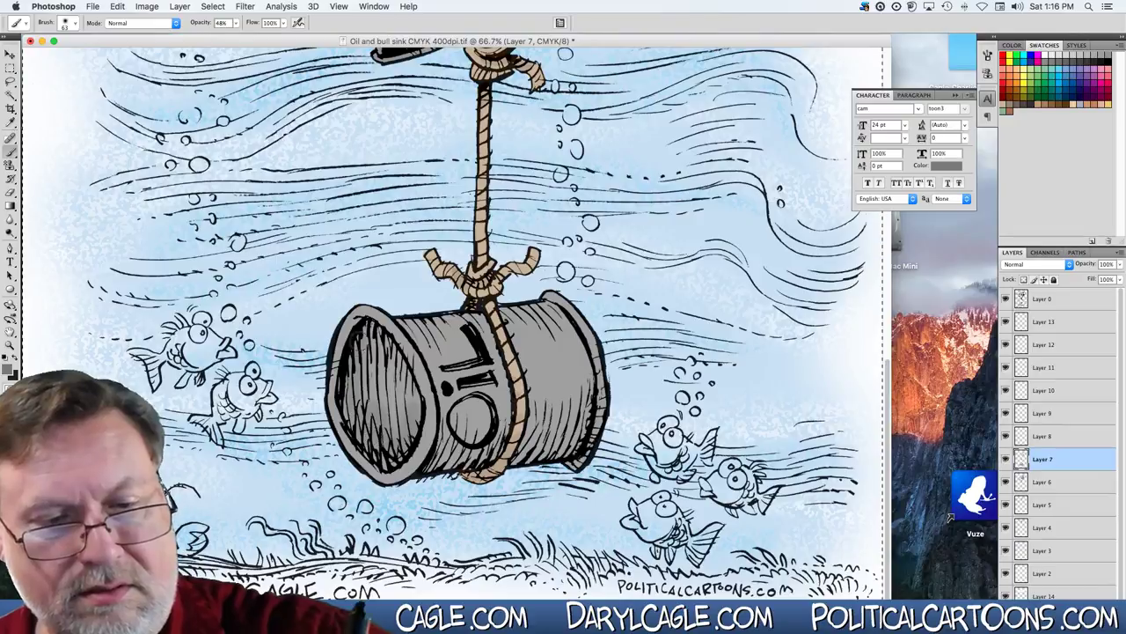
pyautogui.moveTo(438, 450)
pyautogui.mouseDown()
pyautogui.moveTo(506, 409)
pyautogui.moveTo(520, 458)
pyautogui.moveTo(541, 404)
pyautogui.moveTo(598, 423)
pyautogui.moveTo(574, 452)
pyautogui.mouseUp()
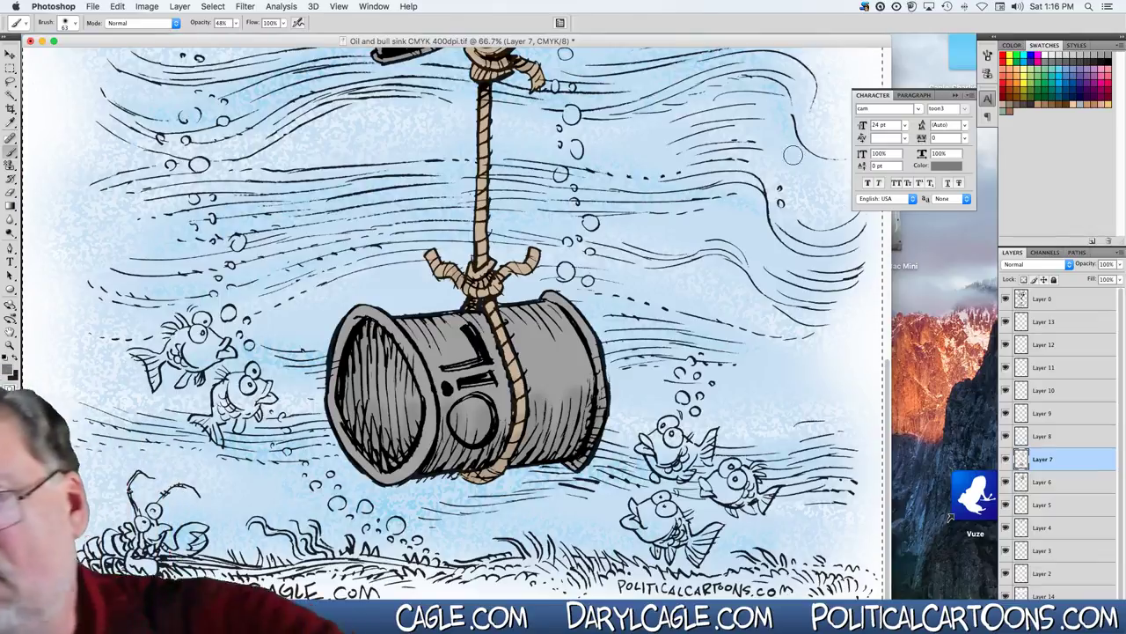
# On Layer 8, brush a light gray highlight at 6% opacity across the barrel's upper body near the lettering.
pyautogui.click(1069, 55)
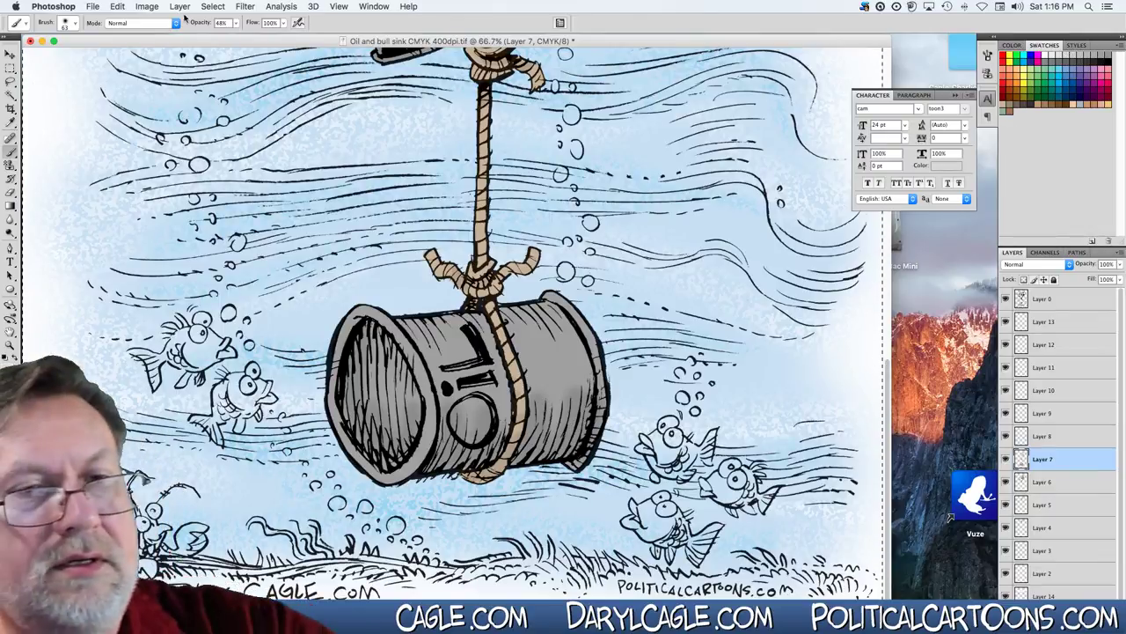
pyautogui.click(234, 24)
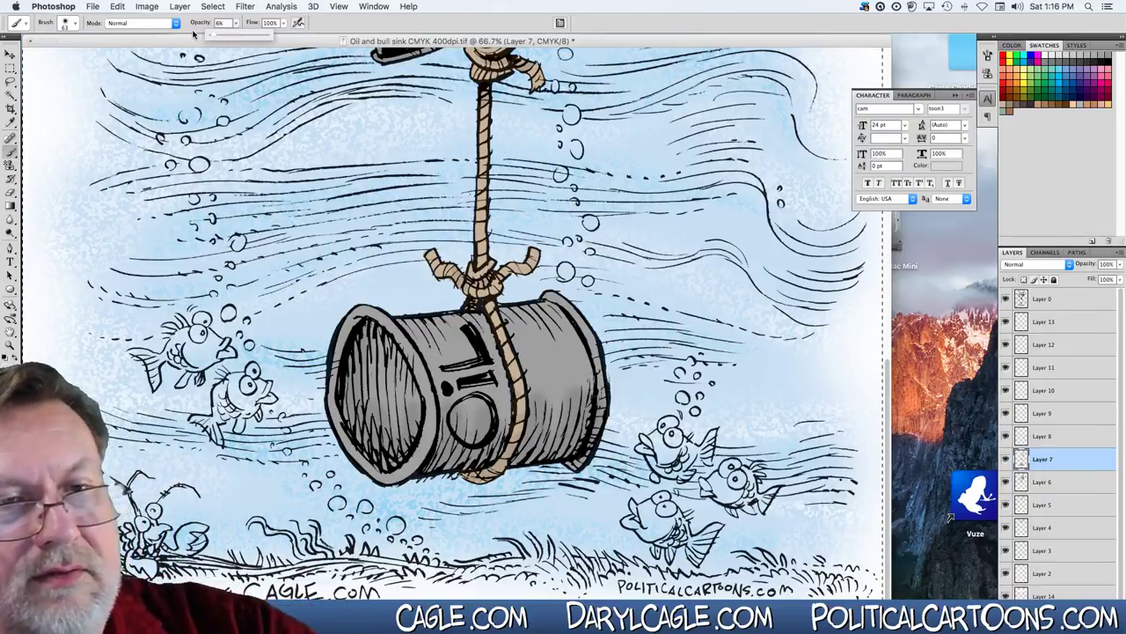
pyautogui.click(1038, 444)
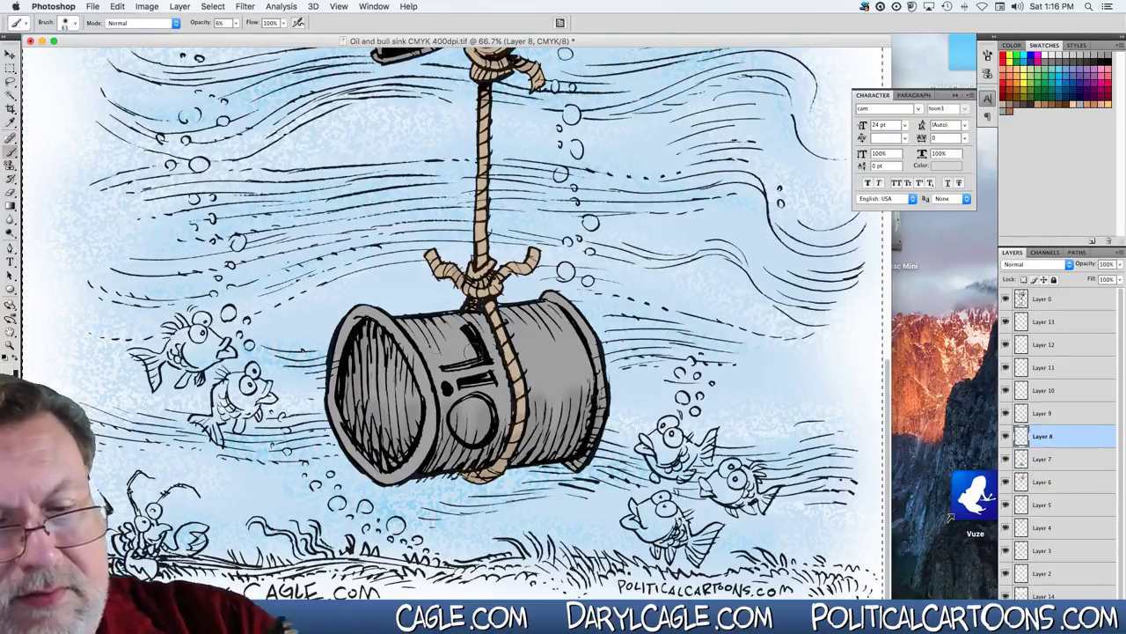
pyautogui.moveTo(428, 359)
pyautogui.mouseDown()
pyautogui.moveTo(459, 326)
pyautogui.moveTo(480, 339)
pyautogui.mouseUp()
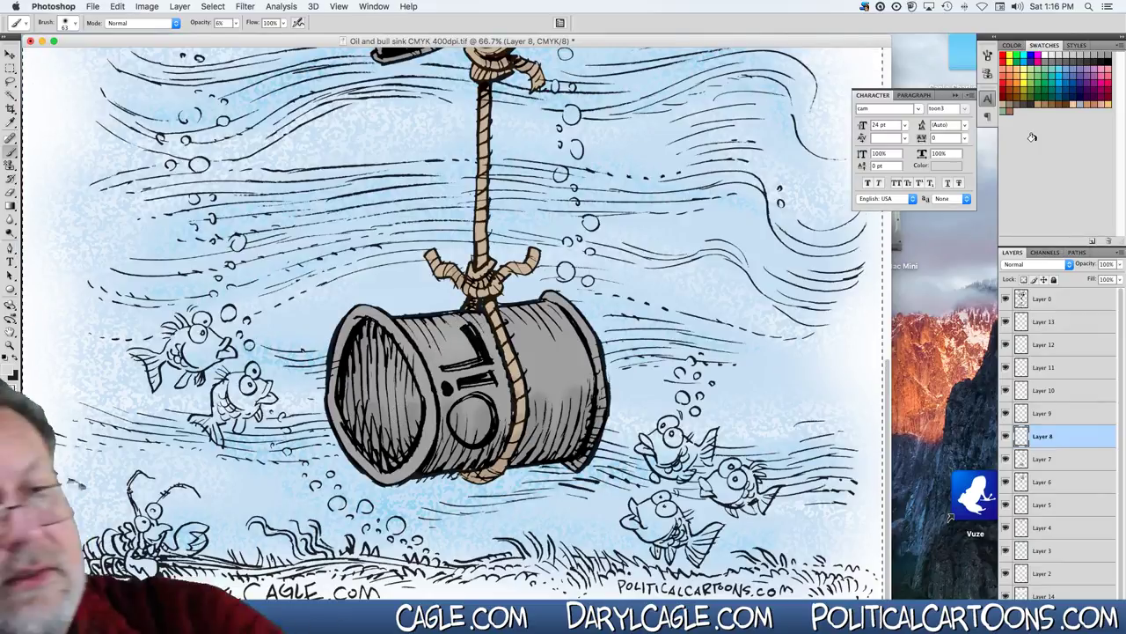
# Pick a near-white gray and brush highlights onto the barrel's body around the lettering and rope, raising the brush opacity to 22%.
pyautogui.click(11, 373)
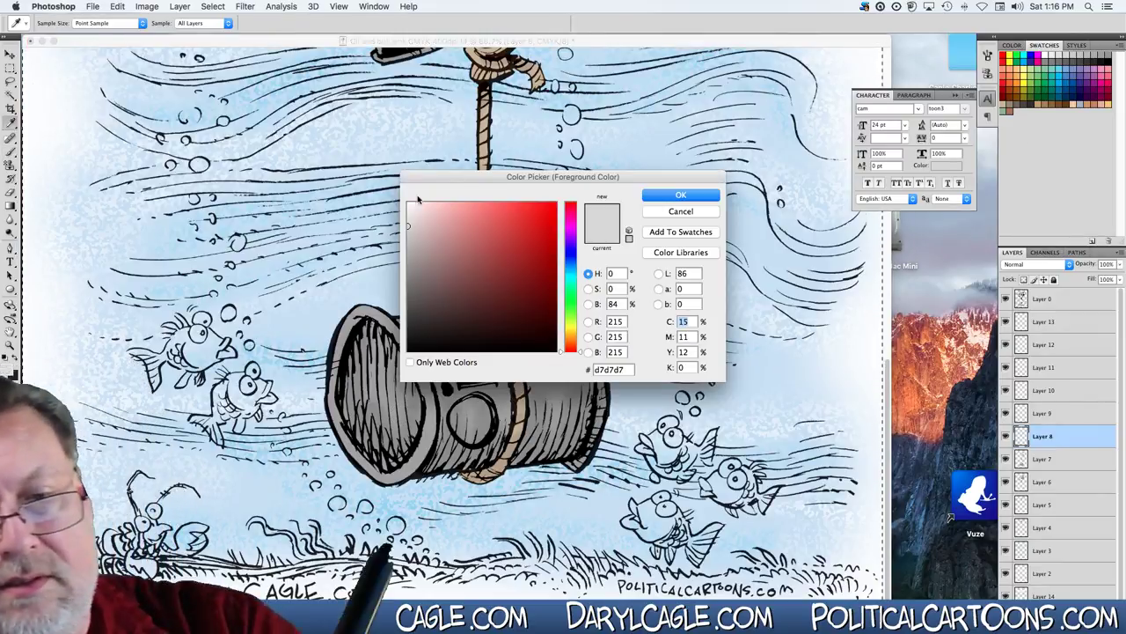
pyautogui.click(410, 214)
pyautogui.click(680, 194)
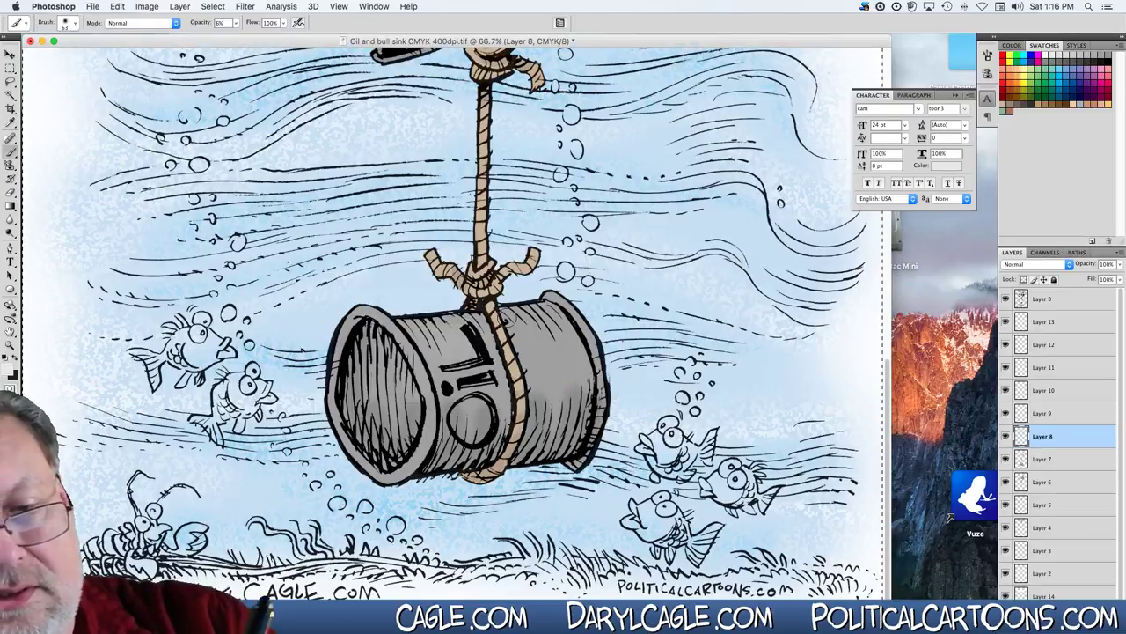
pyautogui.moveTo(513, 323)
pyautogui.mouseDown()
pyautogui.moveTo(555, 308)
pyautogui.moveTo(543, 330)
pyautogui.moveTo(558, 307)
pyautogui.moveTo(566, 335)
pyautogui.moveTo(518, 336)
pyautogui.moveTo(525, 315)
pyautogui.moveTo(482, 348)
pyautogui.moveTo(470, 326)
pyautogui.moveTo(419, 336)
pyautogui.moveTo(477, 345)
pyautogui.moveTo(363, 333)
pyautogui.moveTo(378, 322)
pyautogui.moveTo(409, 343)
pyautogui.moveTo(529, 374)
pyautogui.moveTo(535, 439)
pyautogui.moveTo(527, 337)
pyautogui.moveTo(546, 331)
pyautogui.moveTo(552, 446)
pyautogui.mouseUp()
pyautogui.rightClick(507, 321)
pyautogui.press('Escape')
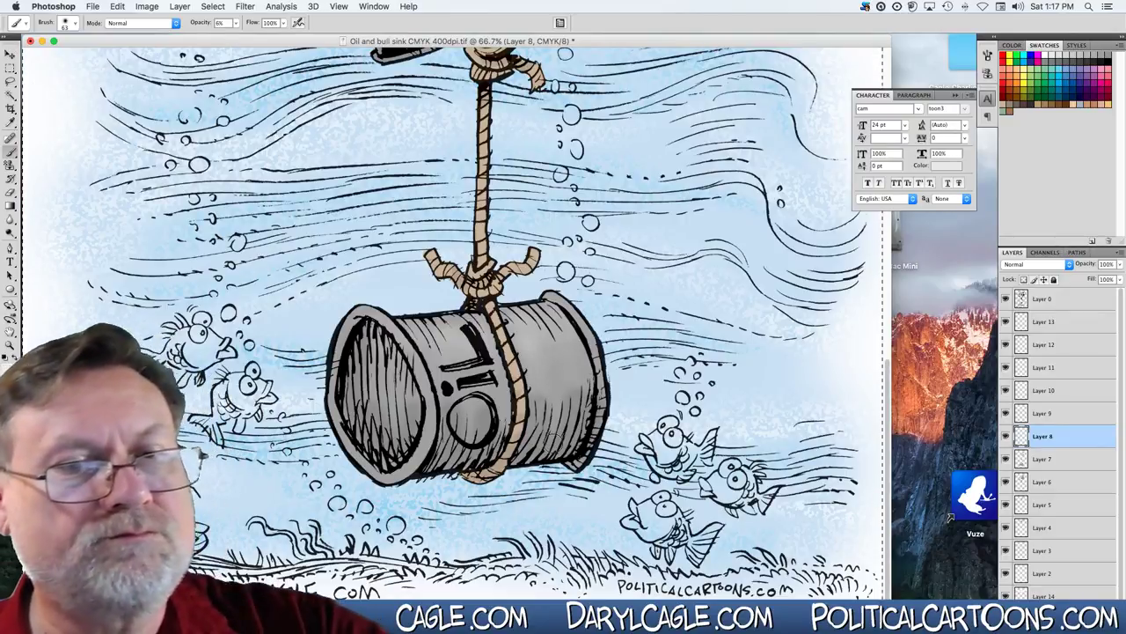
pyautogui.moveTo(236, 23)
pyautogui.mouseDown()
pyautogui.moveTo(240, 35)
pyautogui.moveTo(258, 35)
pyautogui.moveTo(247, 35)
pyautogui.mouseUp()
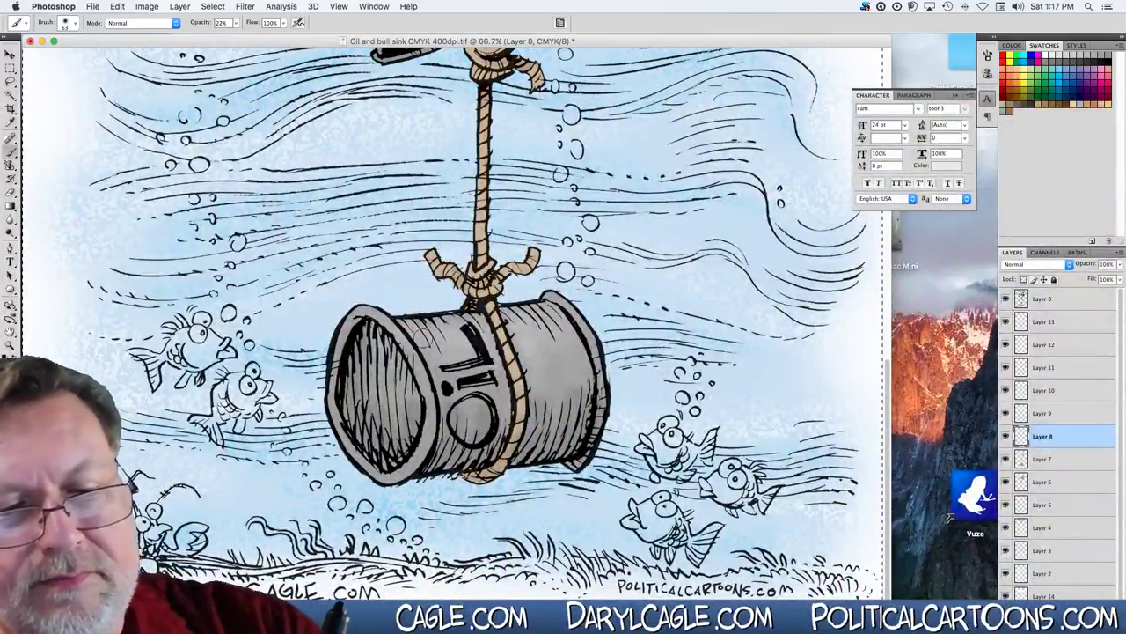
pyautogui.moveTo(420, 340)
pyautogui.mouseDown()
pyautogui.moveTo(431, 327)
pyautogui.moveTo(489, 331)
pyautogui.moveTo(510, 315)
pyautogui.moveTo(570, 317)
pyautogui.moveTo(591, 377)
pyautogui.moveTo(511, 424)
pyautogui.mouseUp()
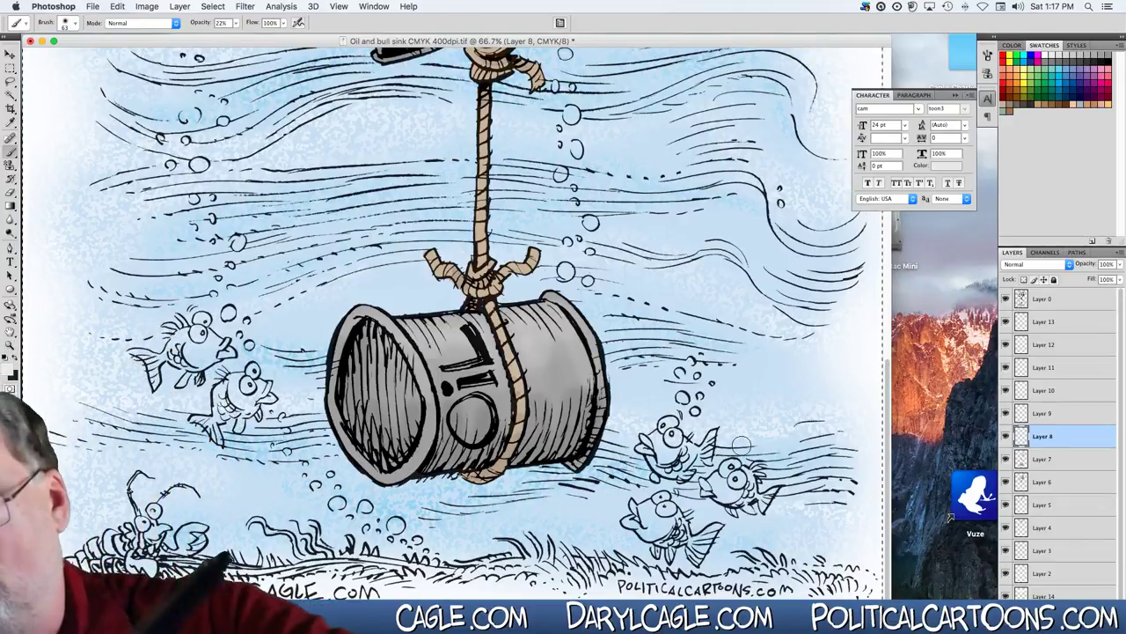
# With a light green, 28 px brush at 70% opacity, paint the two fish facing the barrel's open end.
pyautogui.click(1037, 77)
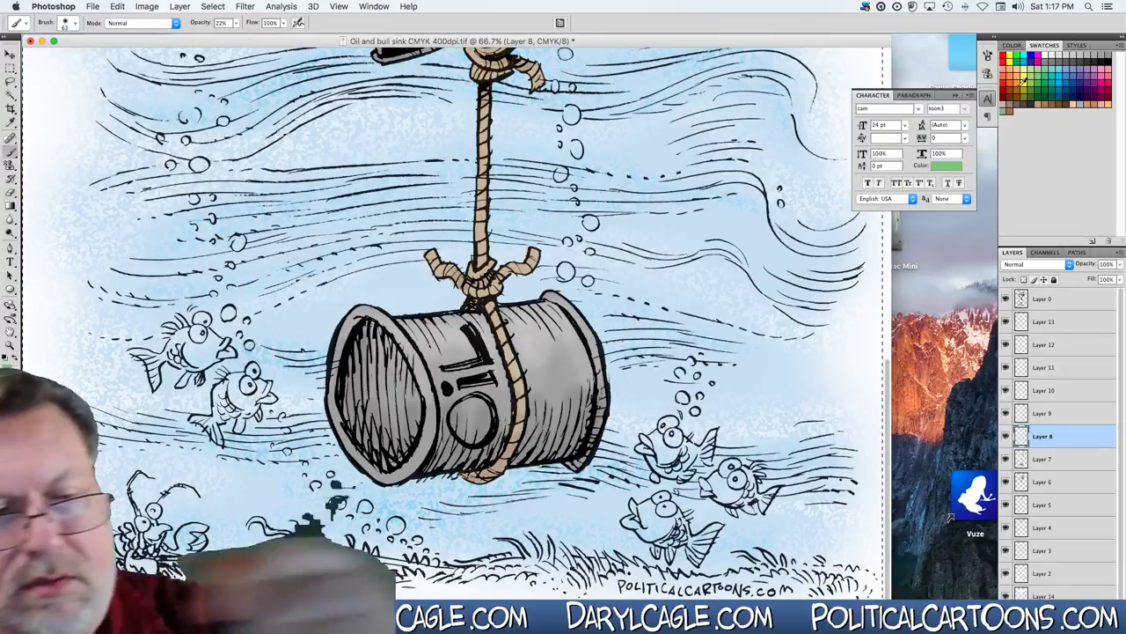
pyautogui.click(74, 23)
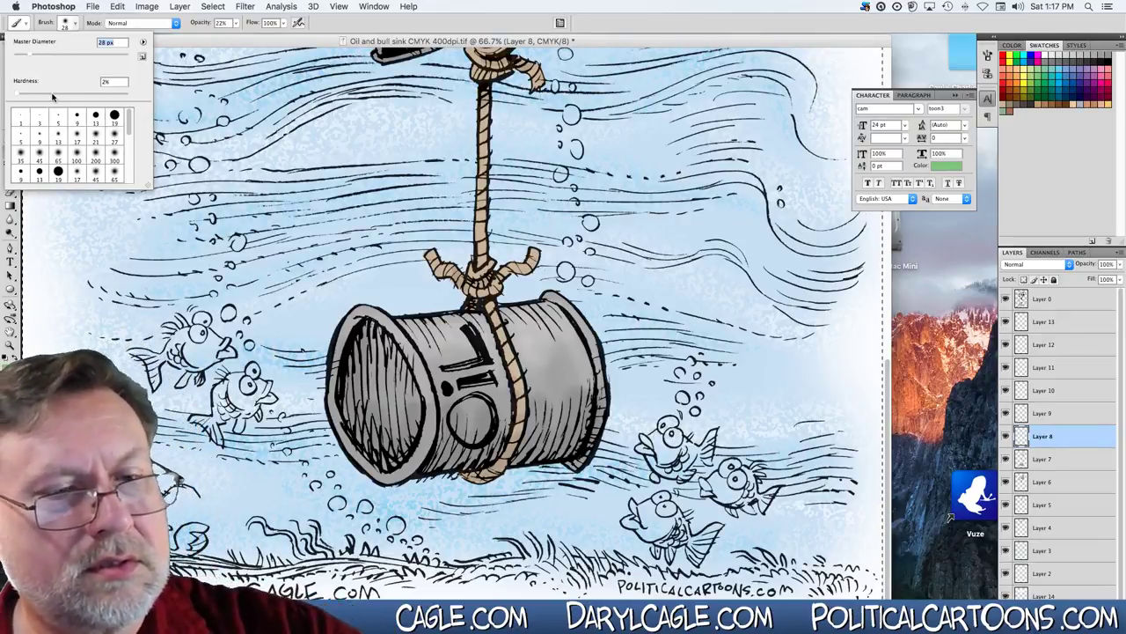
pyautogui.press('Return')
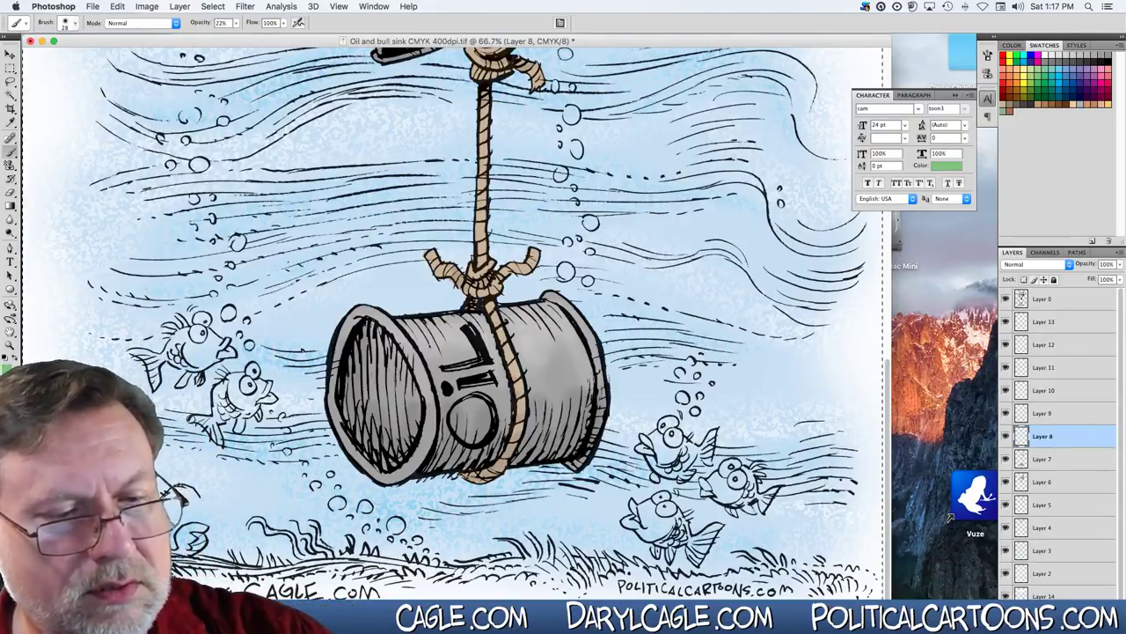
pyautogui.click(233, 24)
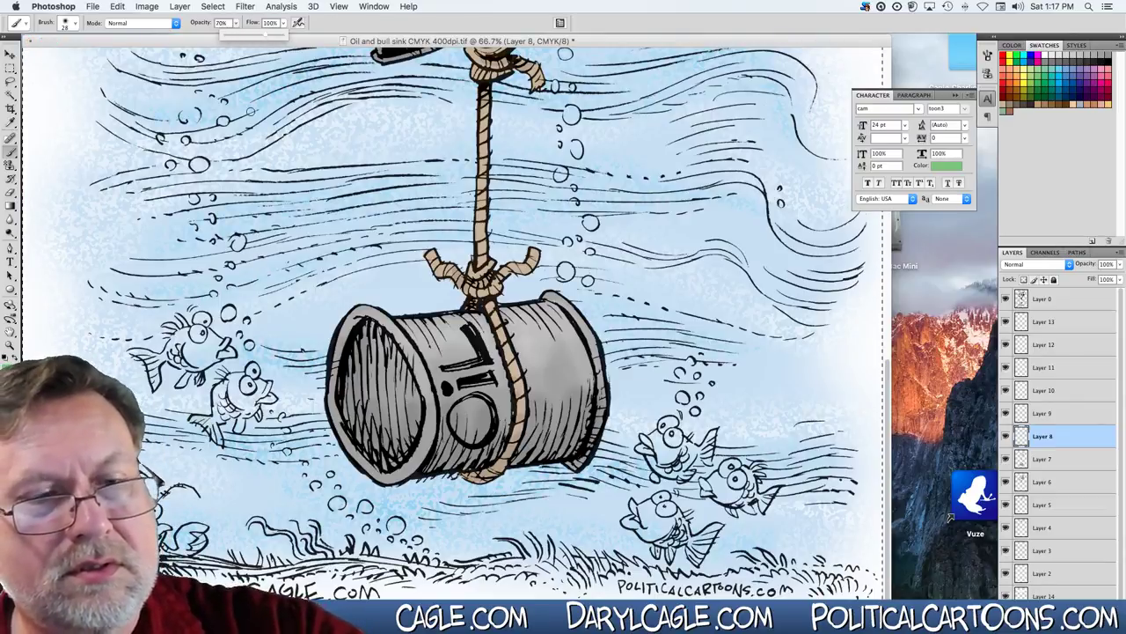
pyautogui.moveTo(201, 415)
pyautogui.mouseDown()
pyautogui.moveTo(207, 426)
pyautogui.moveTo(231, 382)
pyautogui.moveTo(262, 387)
pyautogui.moveTo(232, 412)
pyautogui.moveTo(230, 387)
pyautogui.moveTo(220, 412)
pyautogui.mouseUp()
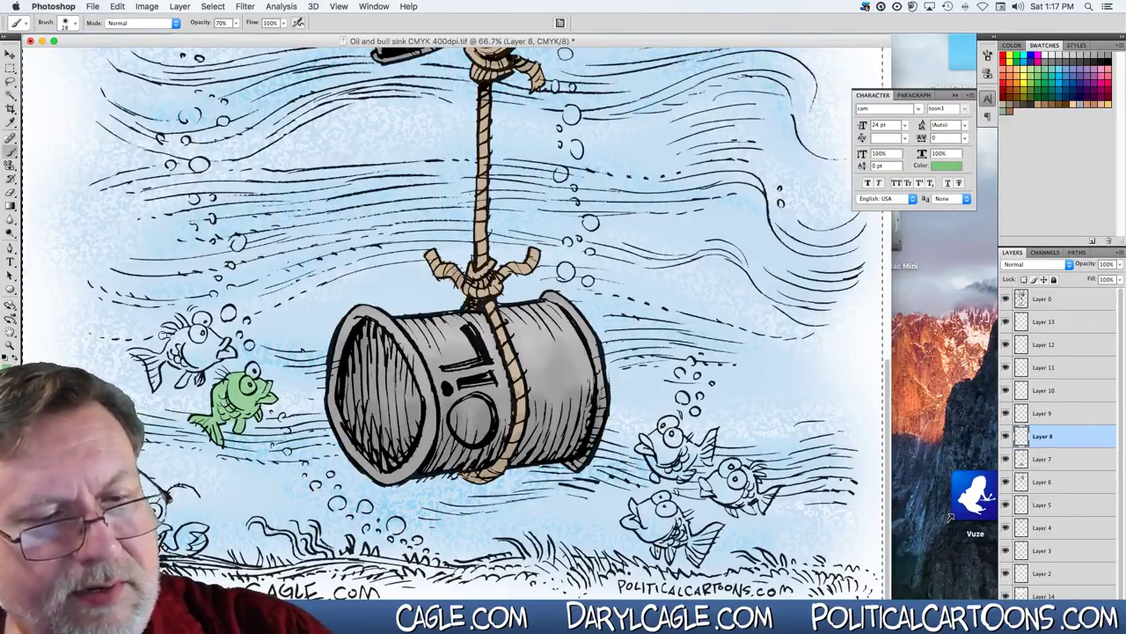
pyautogui.moveTo(163, 326)
pyautogui.mouseDown()
pyautogui.moveTo(183, 338)
pyautogui.moveTo(197, 329)
pyautogui.mouseUp()
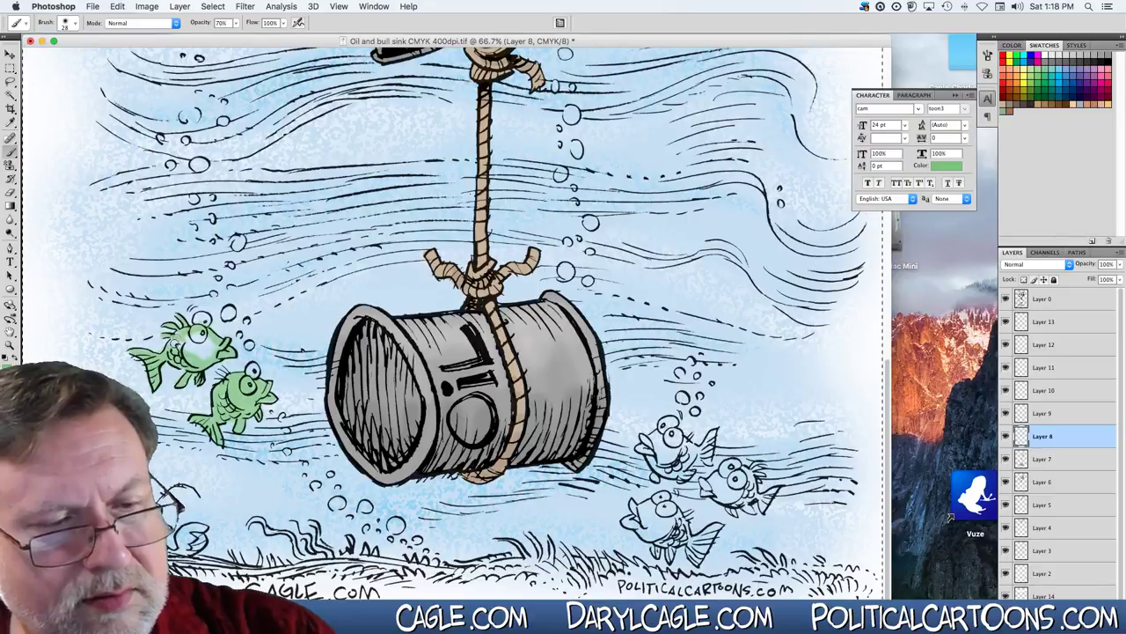
pyautogui.moveTo(175, 345); pyautogui.dragTo(209, 345)
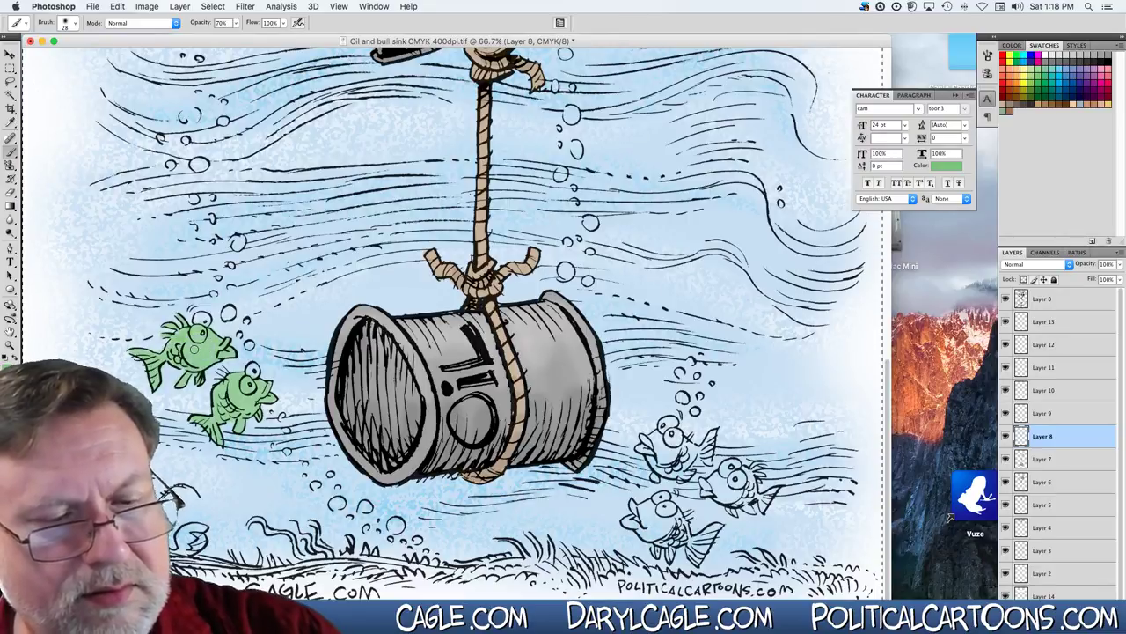
# Paint the three fish beyond the barrel's closed end with the same green, including their fins and tails.
pyautogui.moveTo(632, 504)
pyautogui.mouseDown()
pyautogui.moveTo(628, 521)
pyautogui.moveTo(664, 528)
pyautogui.moveTo(653, 515)
pyautogui.moveTo(669, 512)
pyautogui.moveTo(684, 528)
pyautogui.moveTo(673, 538)
pyautogui.moveTo(698, 557)
pyautogui.mouseUp()
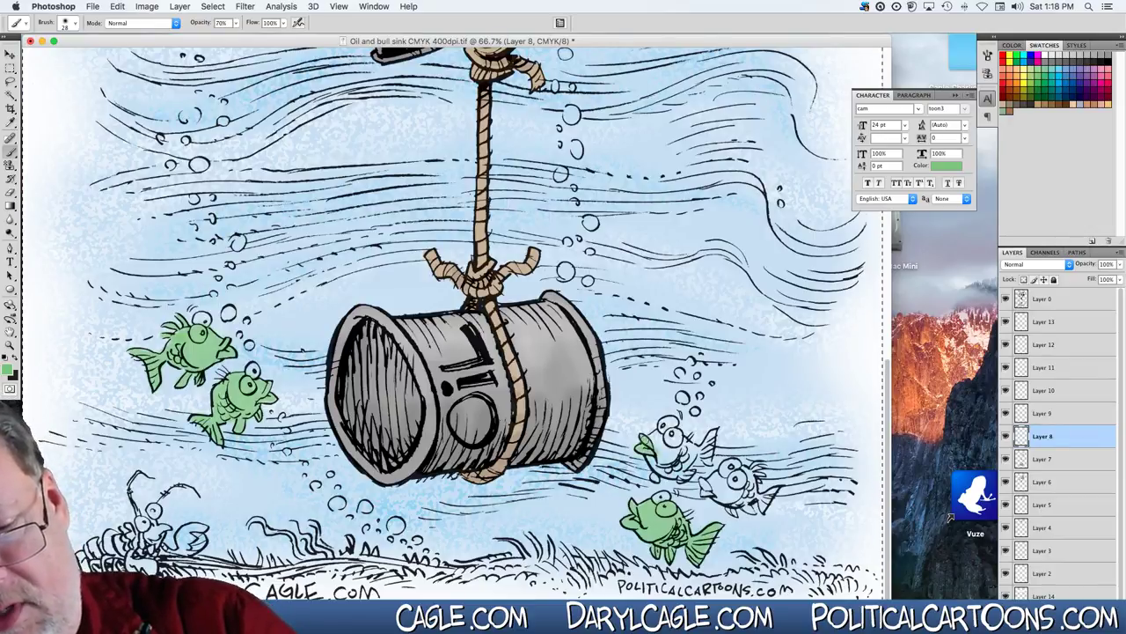
pyautogui.moveTo(677, 440)
pyautogui.mouseDown()
pyautogui.moveTo(709, 457)
pyautogui.moveTo(685, 473)
pyautogui.moveTo(649, 442)
pyautogui.moveTo(675, 448)
pyautogui.mouseUp()
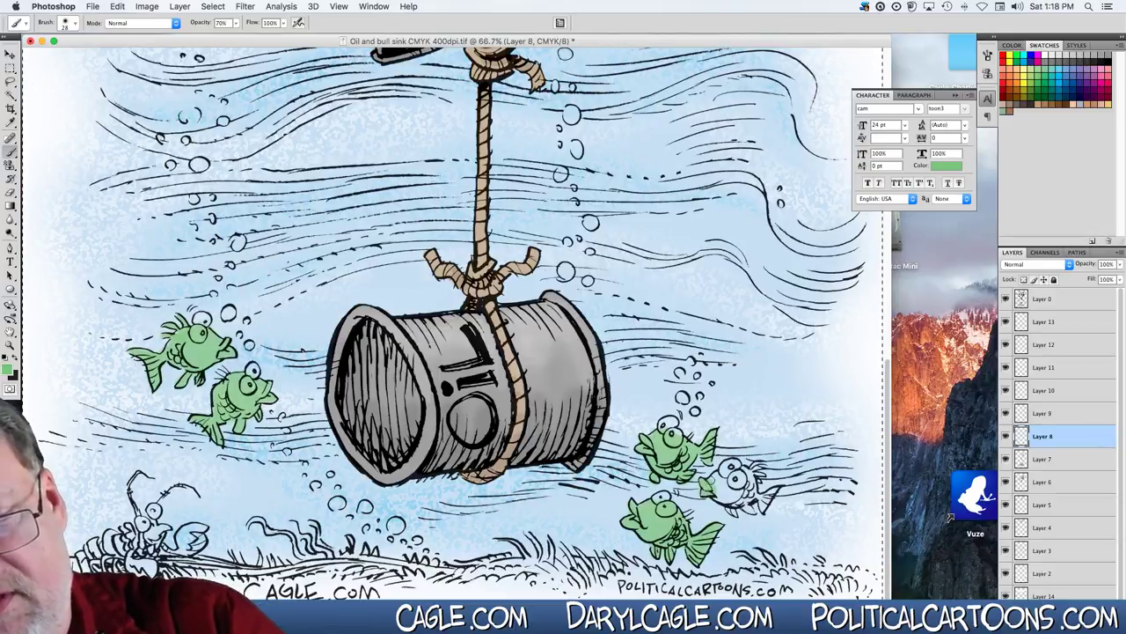
pyautogui.moveTo(709, 483)
pyautogui.mouseDown()
pyautogui.moveTo(742, 465)
pyautogui.moveTo(712, 488)
pyautogui.mouseUp()
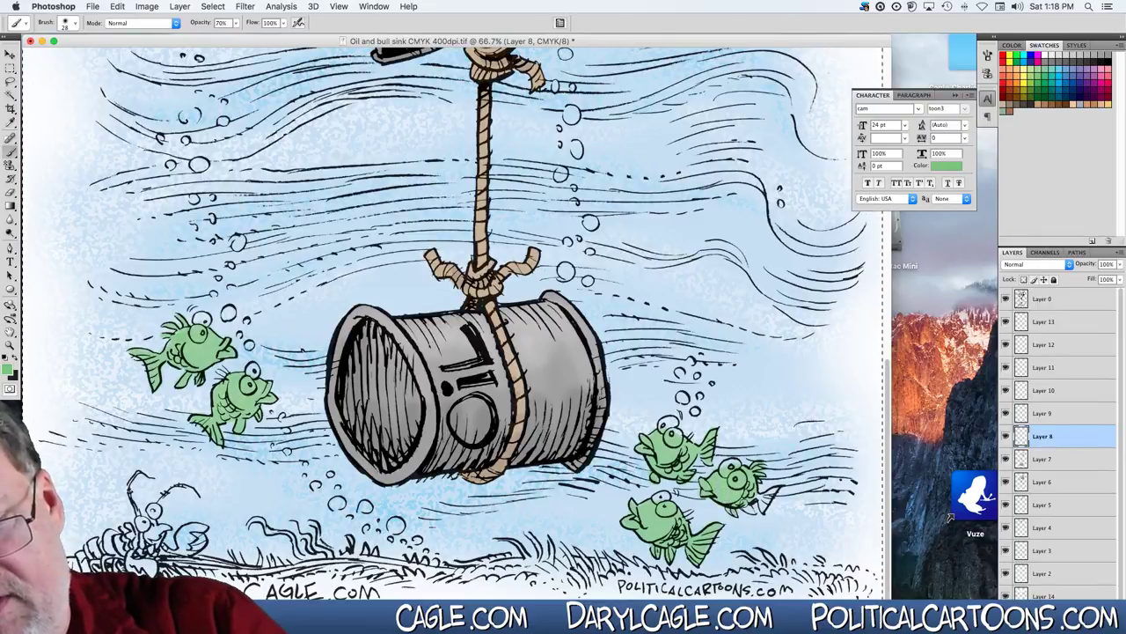
pyautogui.moveTo(773, 489); pyautogui.dragTo(761, 503)
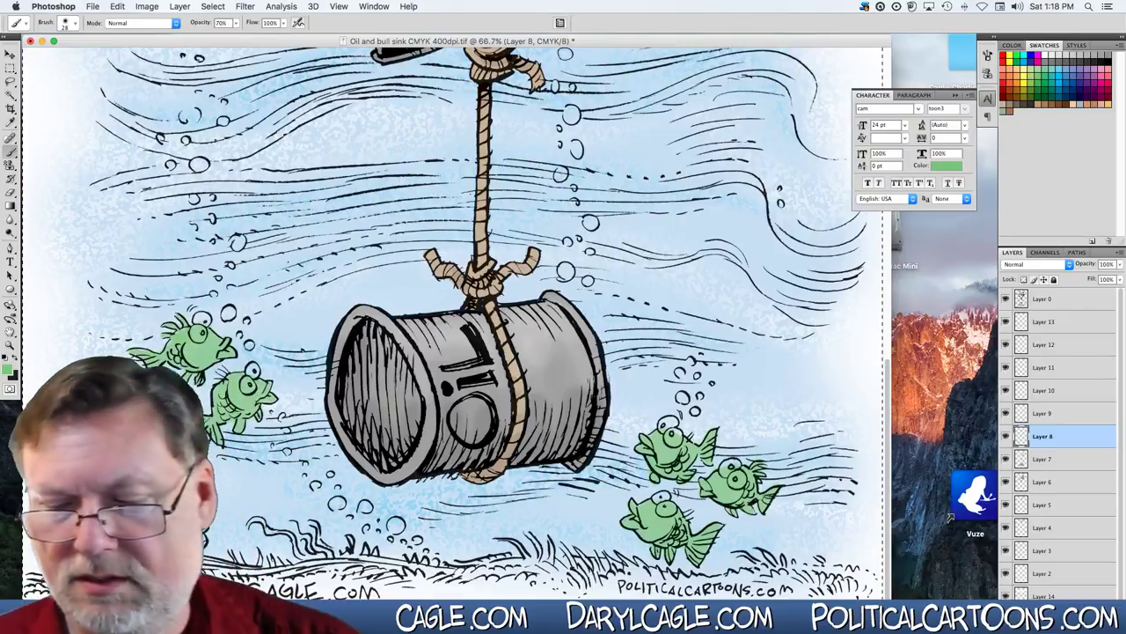
# On Layer 9, texture the sea floor with the Pattern Stamp tool, using a light brown pattern at 11% opacity.
pyautogui.moveTo(123, 46); pyautogui.dragTo(195, 42)
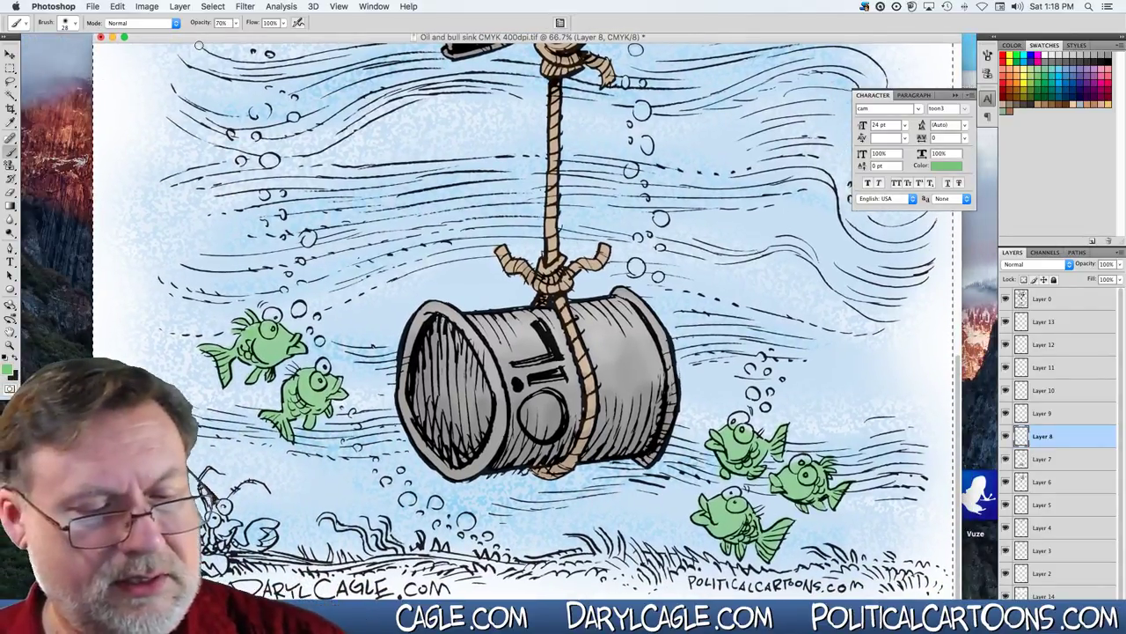
pyautogui.press('s')
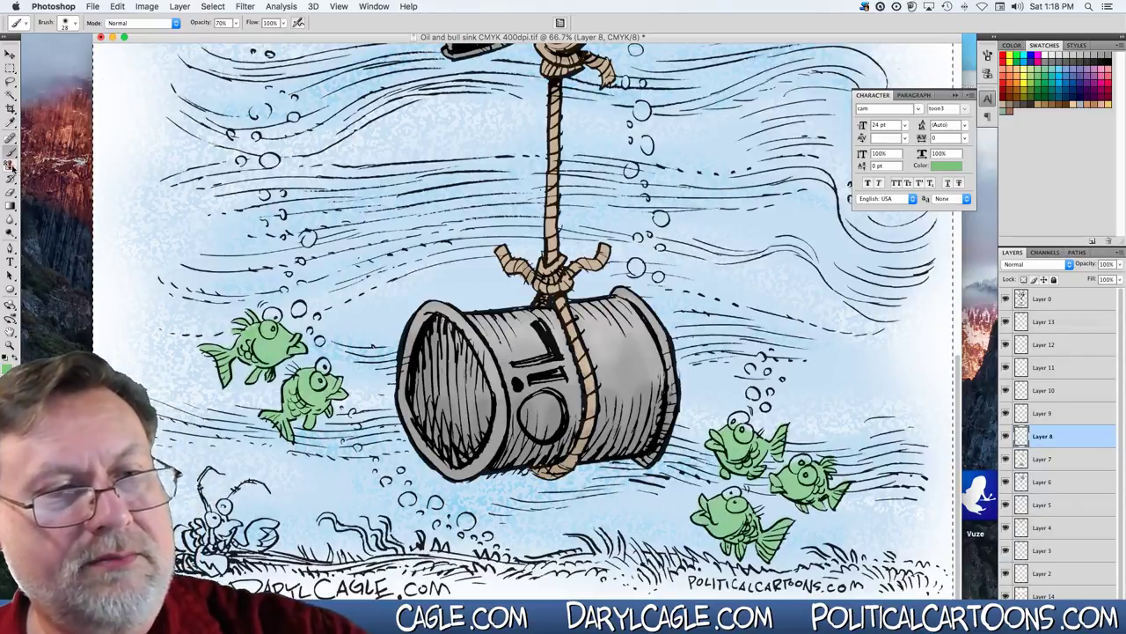
pyautogui.click(295, 22)
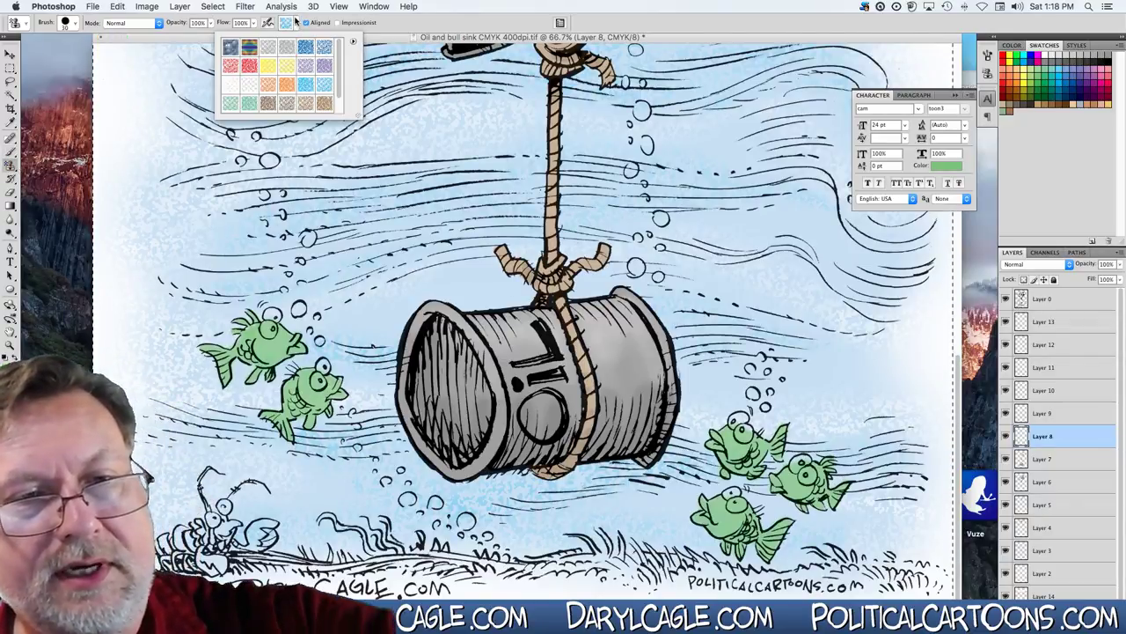
pyautogui.doubleClick(305, 104)
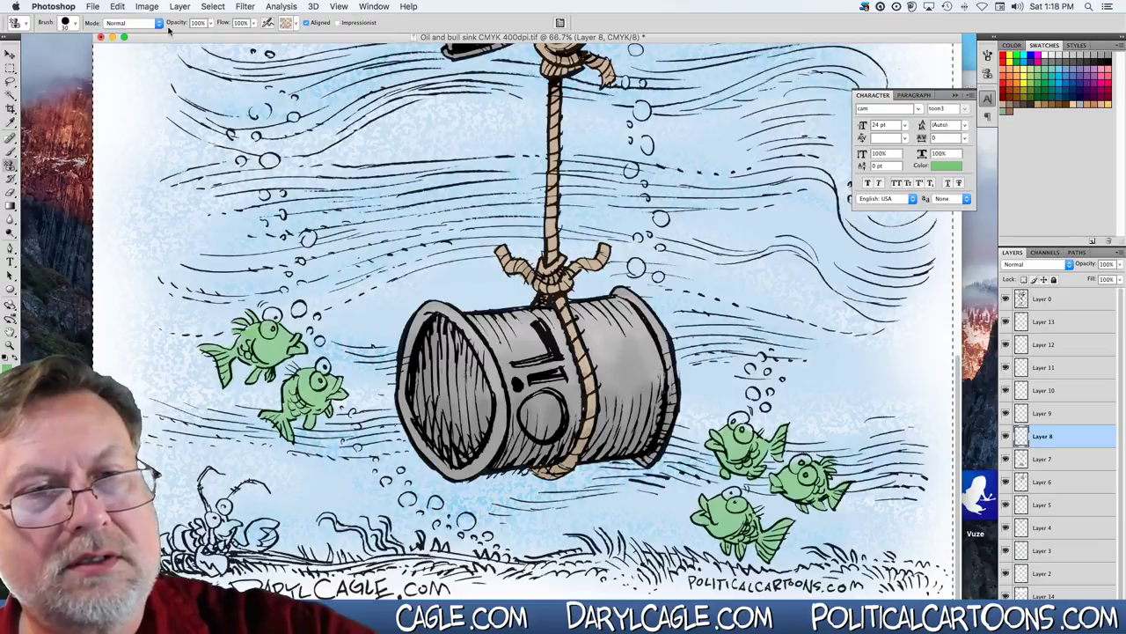
pyautogui.click(210, 24)
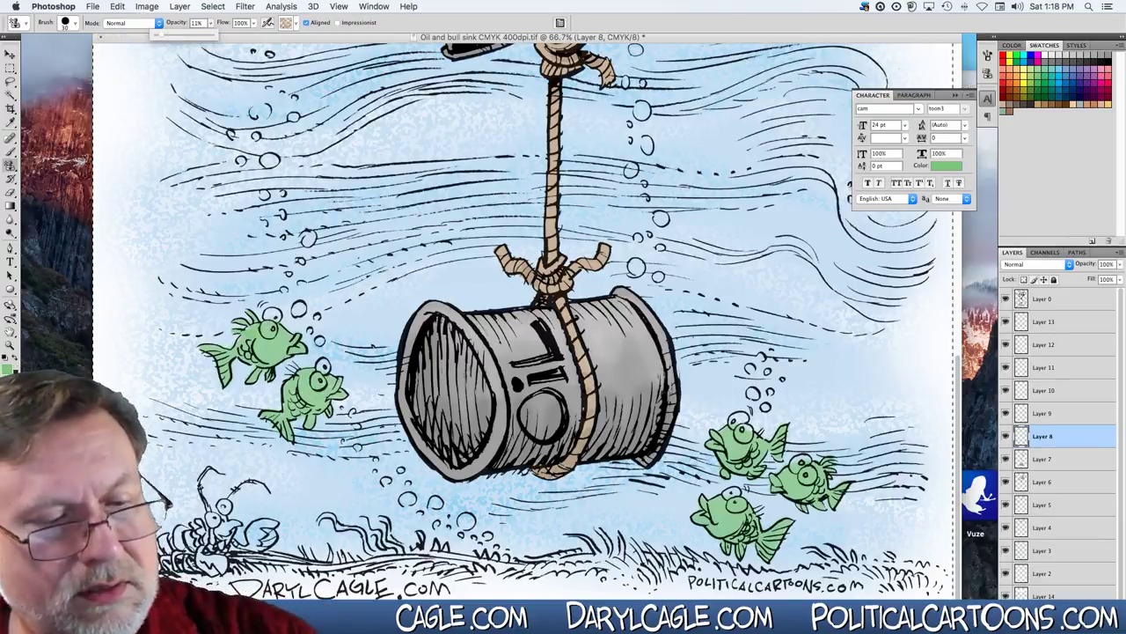
pyautogui.click(1035, 417)
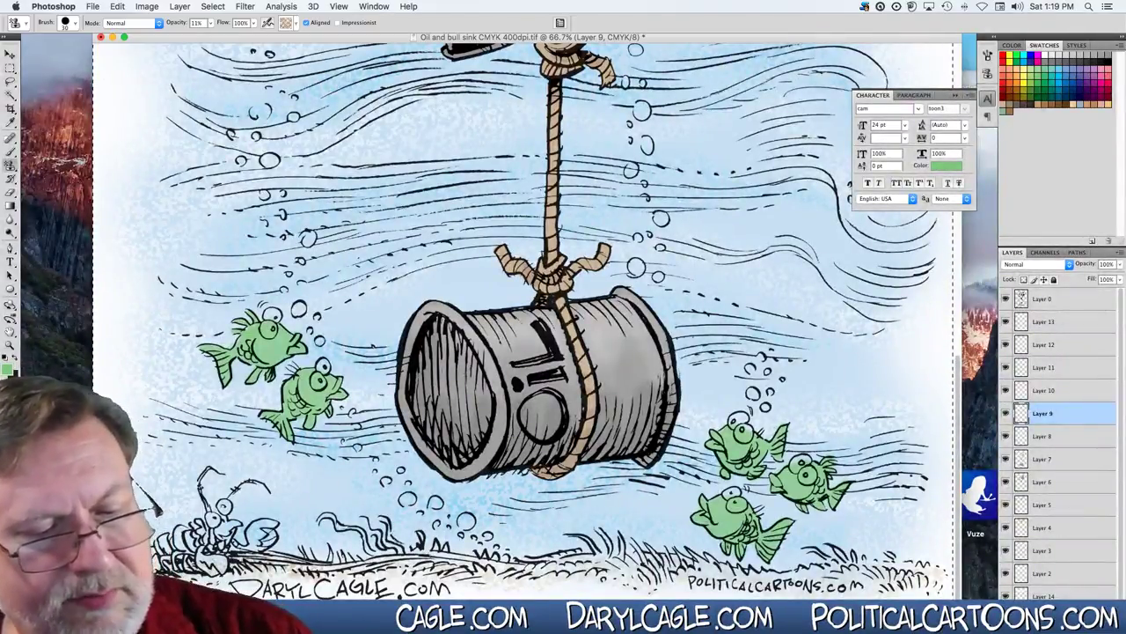
pyautogui.moveTo(394, 554)
pyautogui.mouseDown()
pyautogui.moveTo(542, 546)
pyautogui.moveTo(608, 572)
pyautogui.moveTo(907, 576)
pyautogui.moveTo(891, 572)
pyautogui.moveTo(949, 597)
pyautogui.mouseUp()
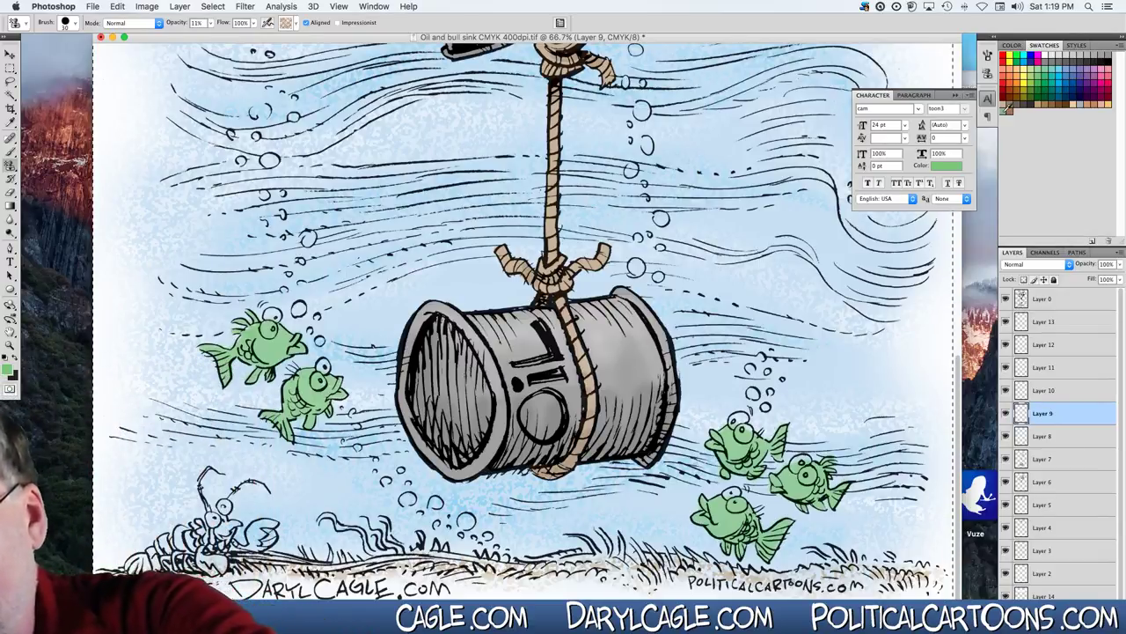
# Brush a muted gray-green over the seaweed and the grass along the sea floor at 70% opacity.
pyautogui.press('b')
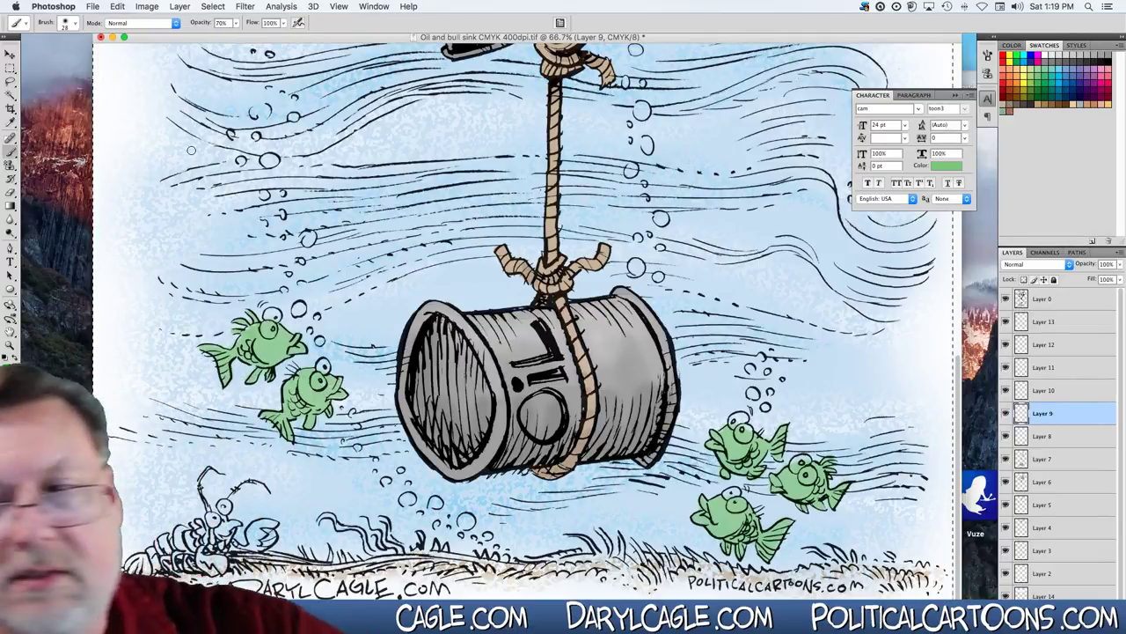
pyautogui.click(1007, 107)
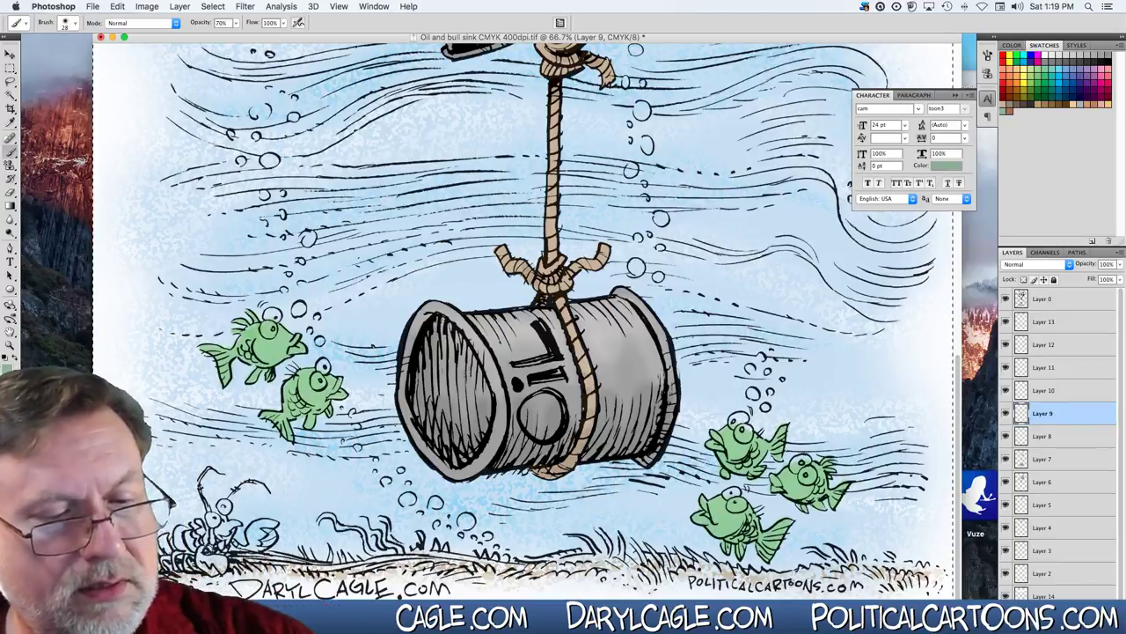
pyautogui.moveTo(318, 514); pyautogui.dragTo(389, 562)
pyautogui.moveTo(362, 518); pyautogui.dragTo(410, 554)
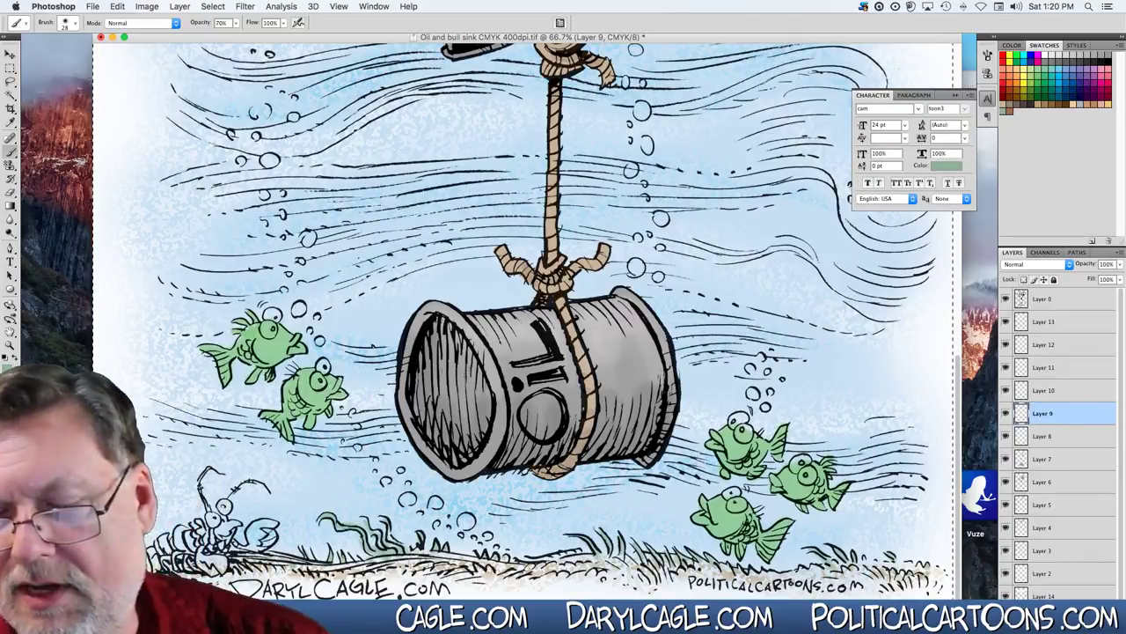
# Select Layer 10, set the brush opacity to 29%, and adjust a pink swatch to coral red with 55% yellow.
pyautogui.click(1046, 57)
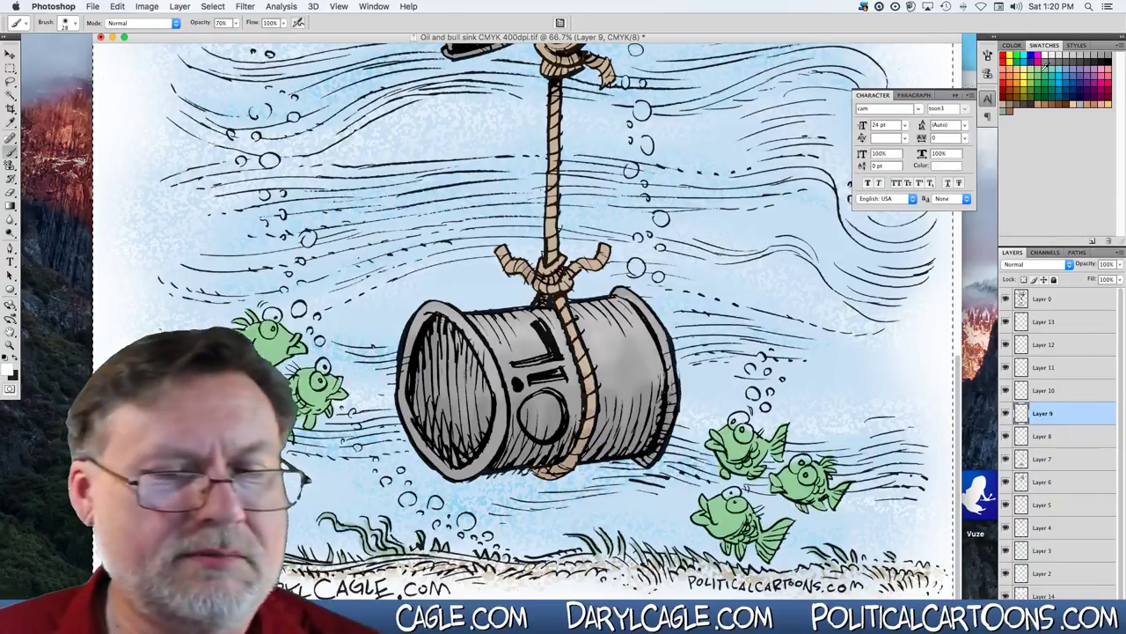
pyautogui.click(1108, 74)
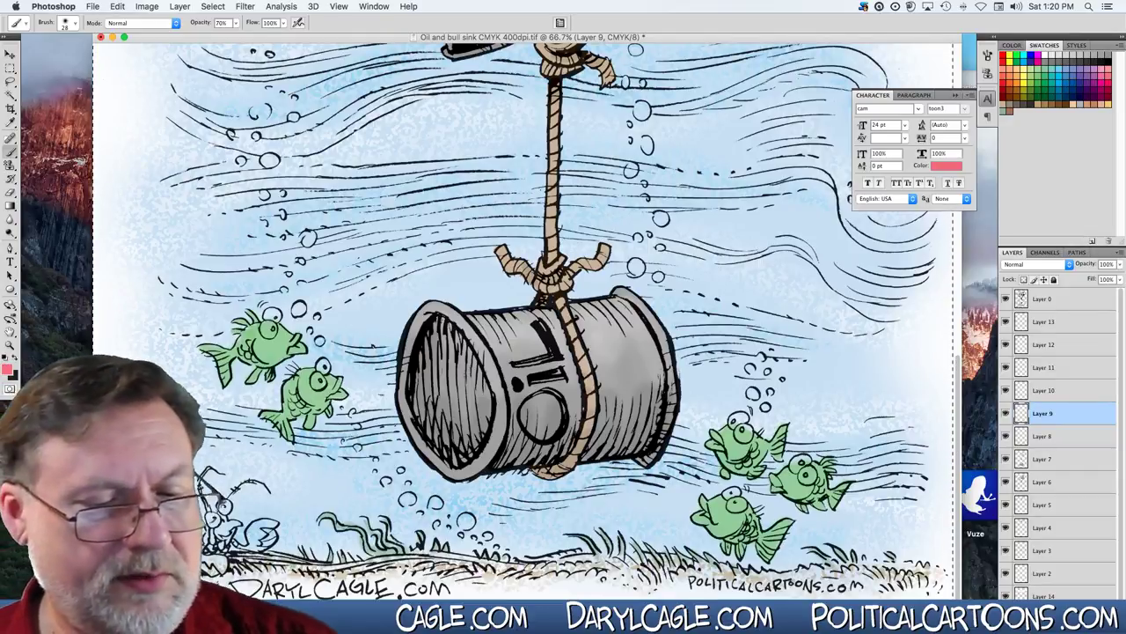
pyautogui.click(236, 23)
pyautogui.moveTo(213, 37); pyautogui.dragTo(212, 37)
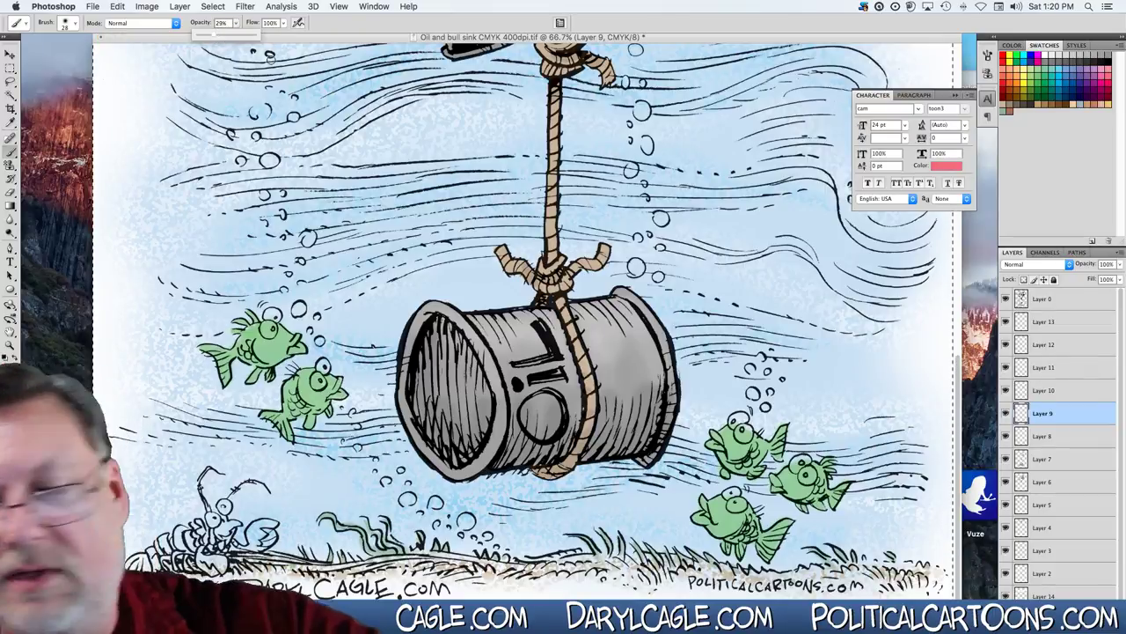
pyautogui.click(1064, 391)
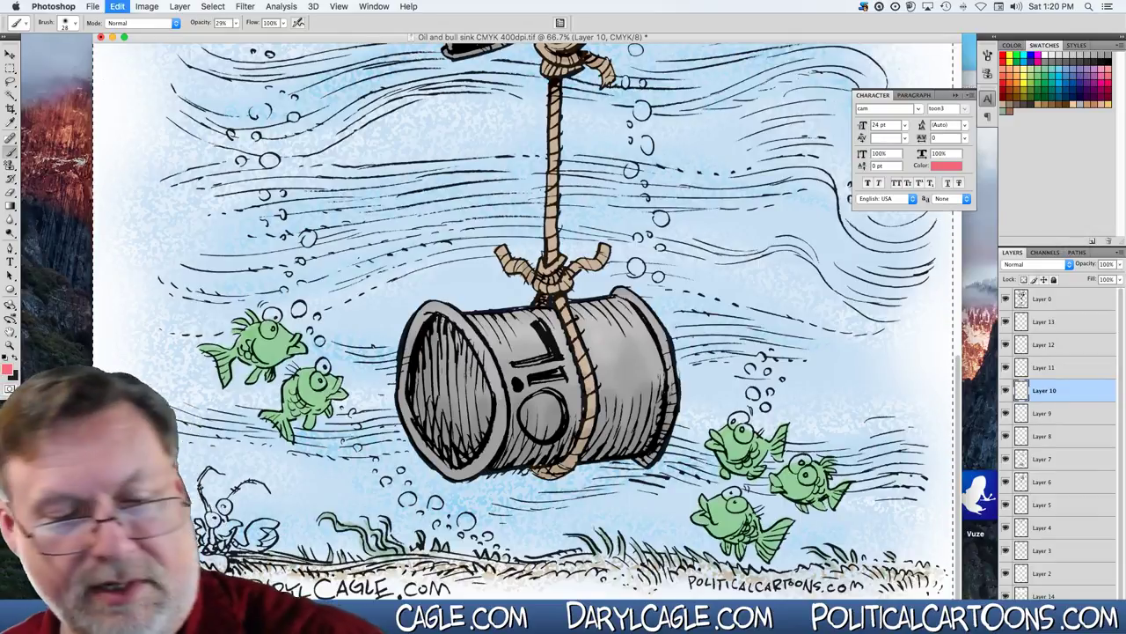
pyautogui.click(7, 368)
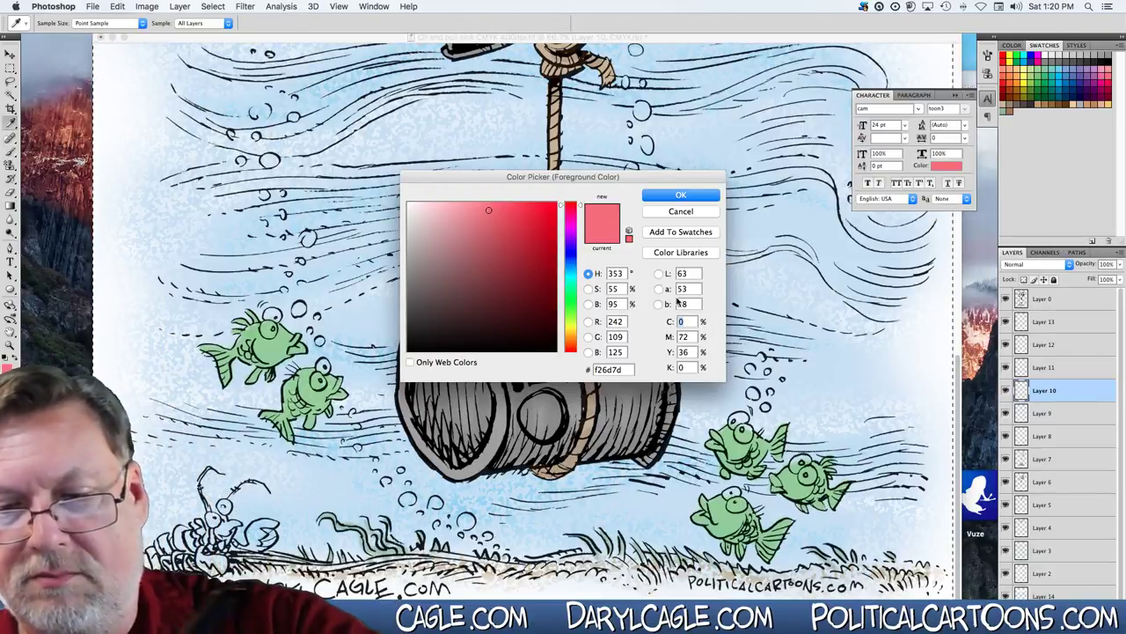
pyautogui.doubleClick(691, 351)
pyautogui.write('55')
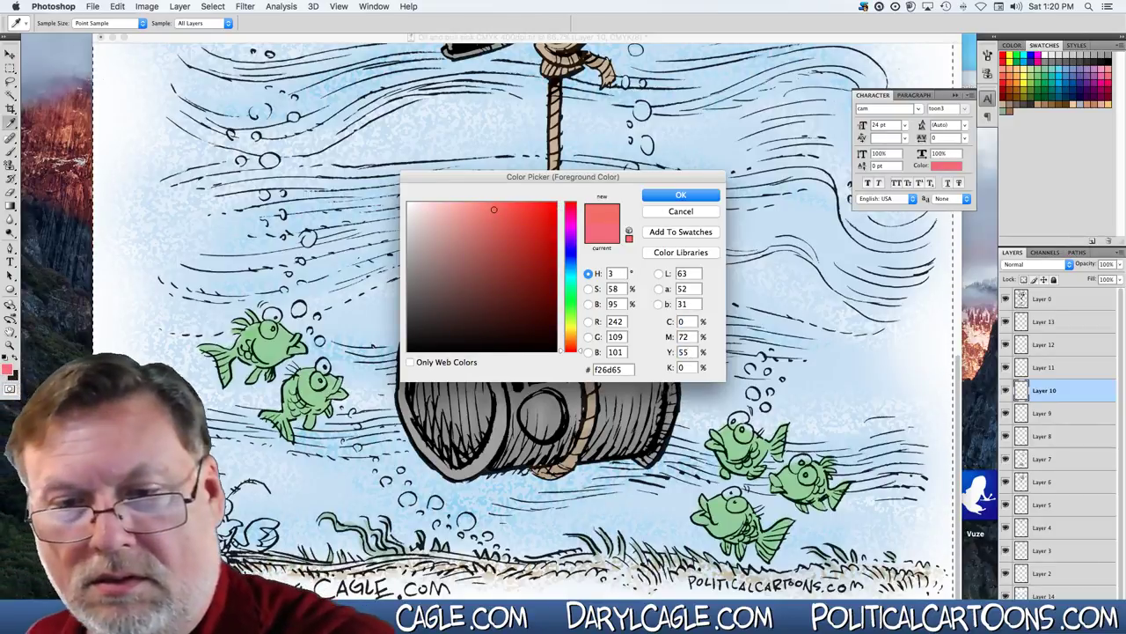
pyautogui.press('Return')
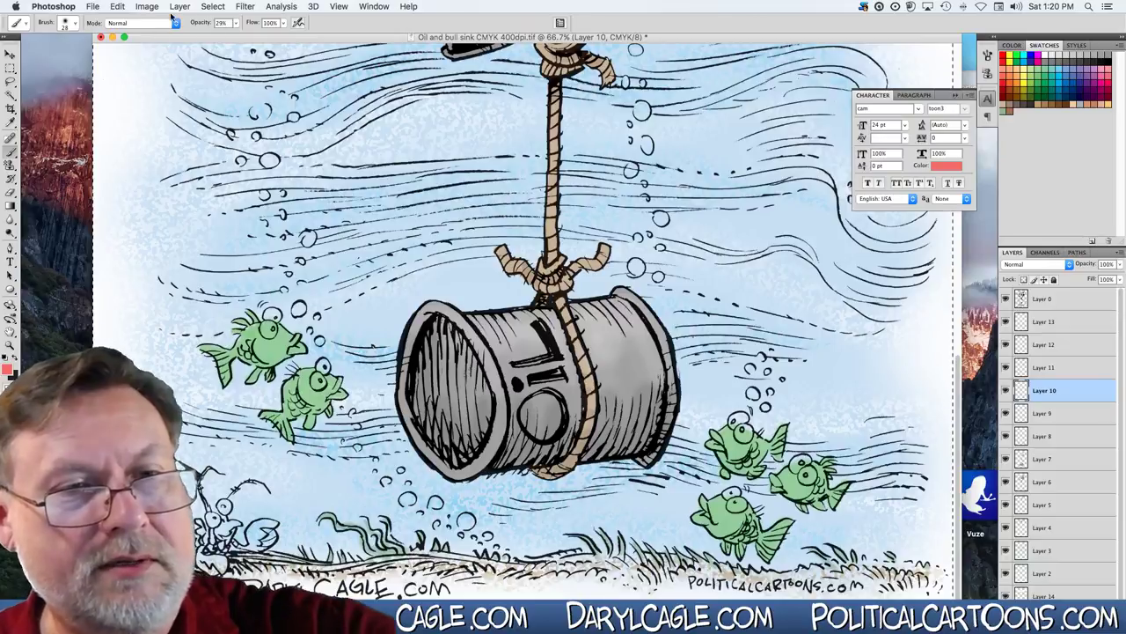
# Lower the brush opacity to 14% and paint the lobster's body and claw on the sea floor coral red.
pyautogui.click(236, 23)
pyautogui.moveTo(235, 37); pyautogui.dragTo(225, 38)
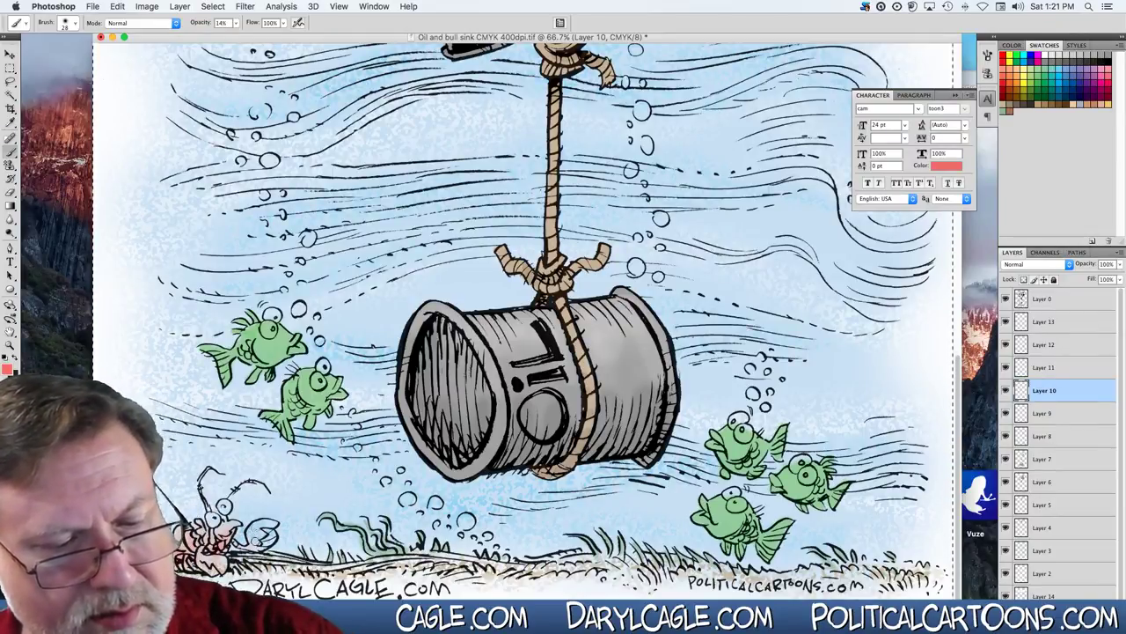
pyautogui.moveTo(271, 526); pyautogui.dragTo(260, 531)
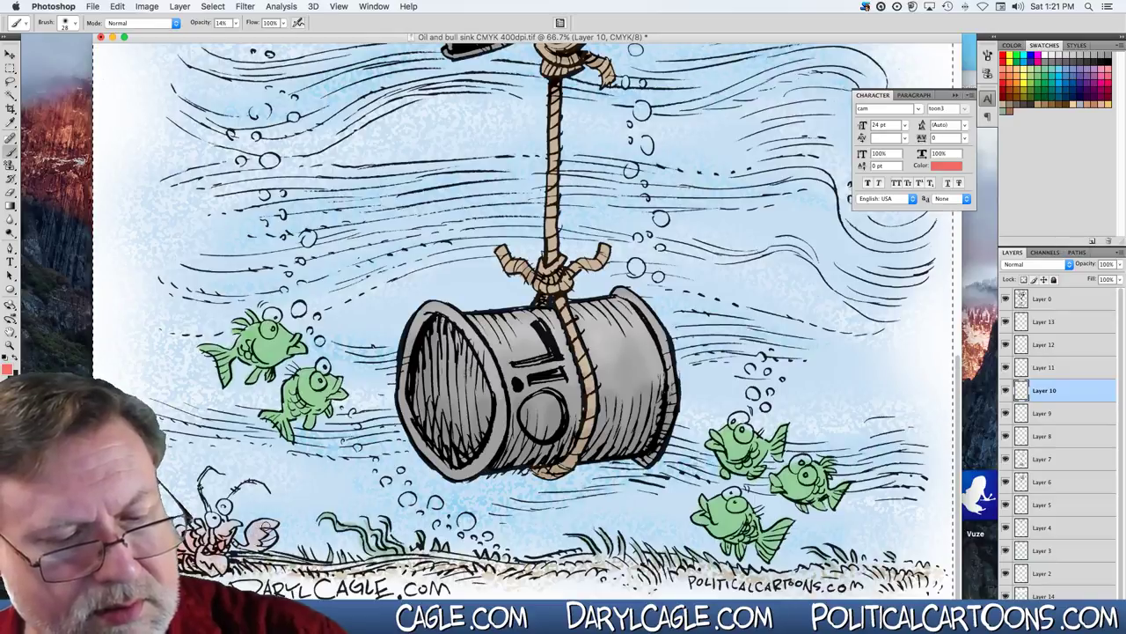
# Select Layer 13 and choose white as the painting color.
pyautogui.rightClick(261, 530)
pyautogui.press('Escape')
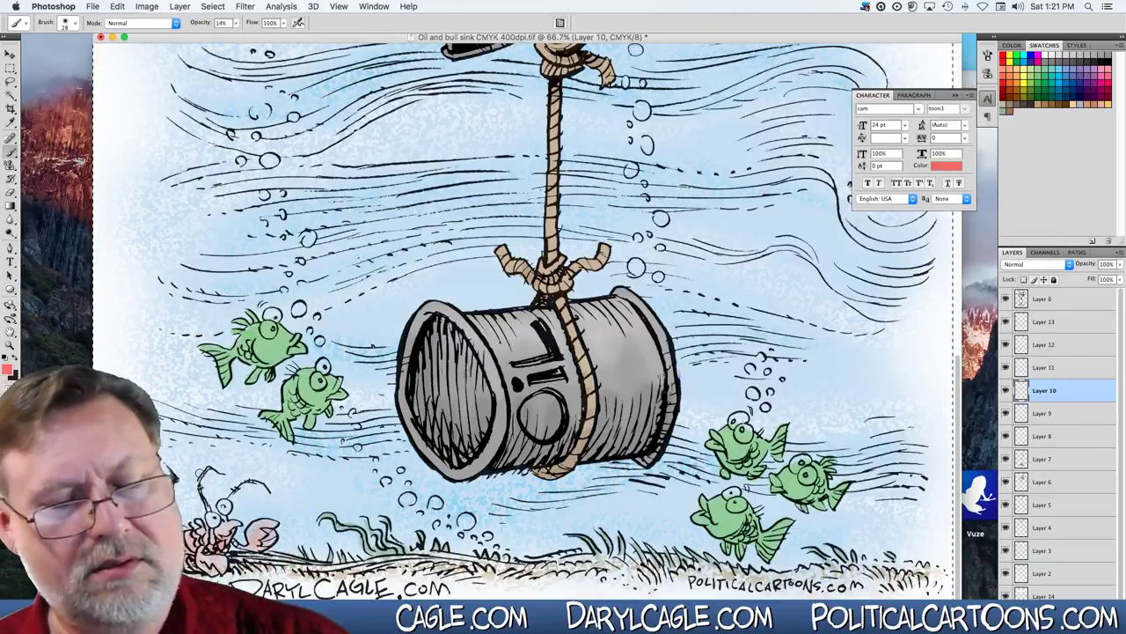
pyautogui.click(1033, 323)
pyautogui.click(1051, 52)
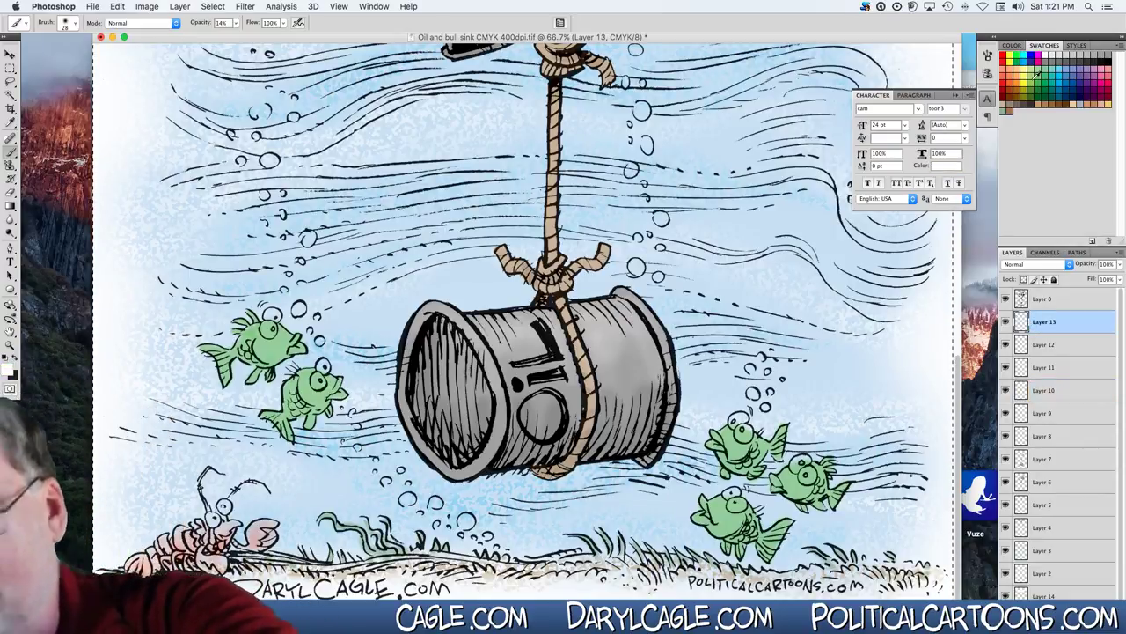
# Set the brush to a 15 px diameter with 100% hardness and 100% opacity.
pyautogui.click(74, 24)
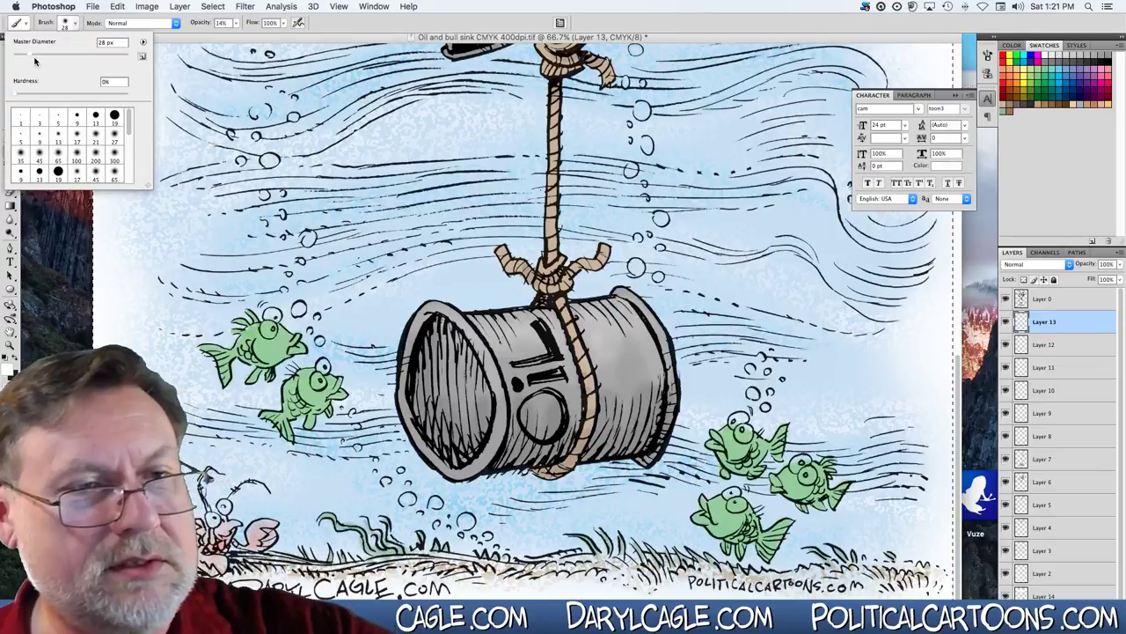
pyautogui.moveTo(123, 59); pyautogui.dragTo(190, 66)
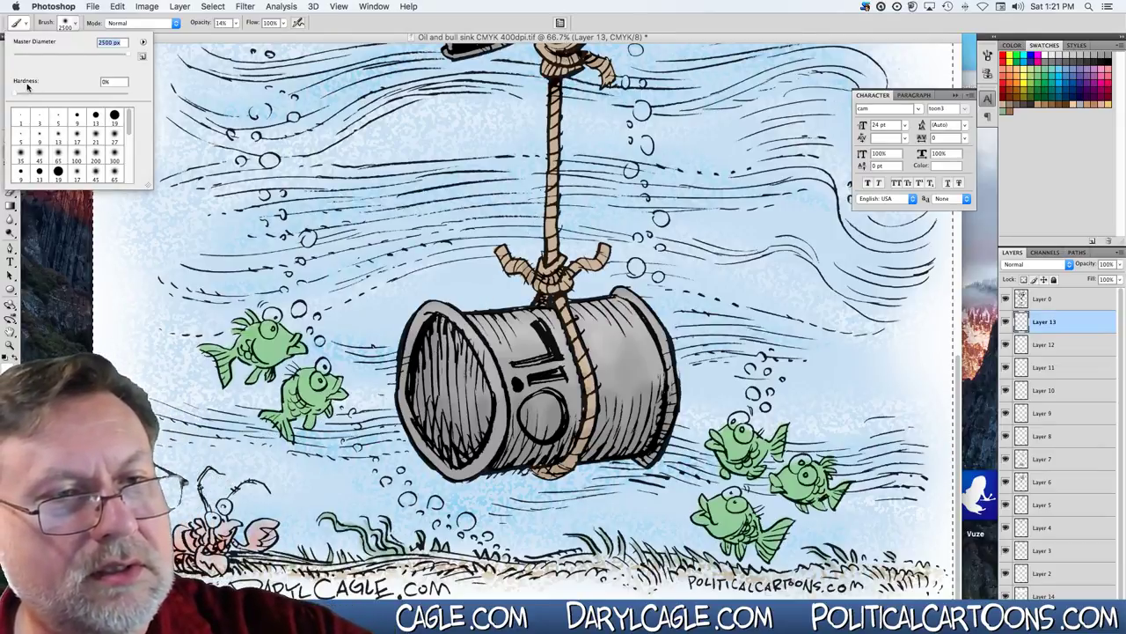
pyautogui.moveTo(122, 56); pyautogui.dragTo(20, 55)
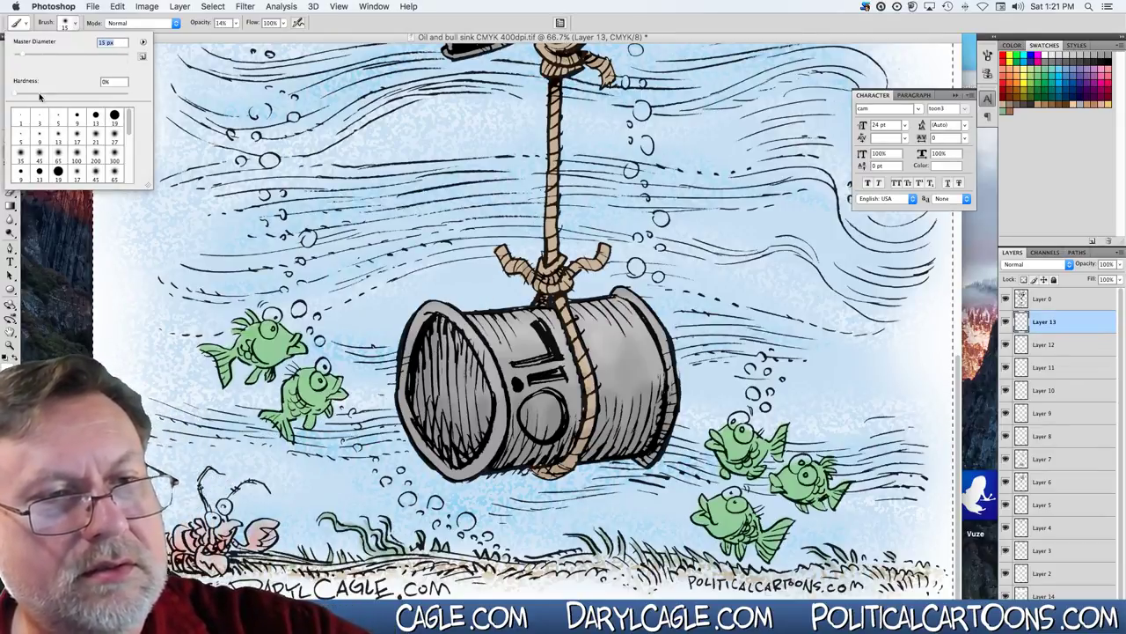
pyautogui.write('100')
pyautogui.press('Return')
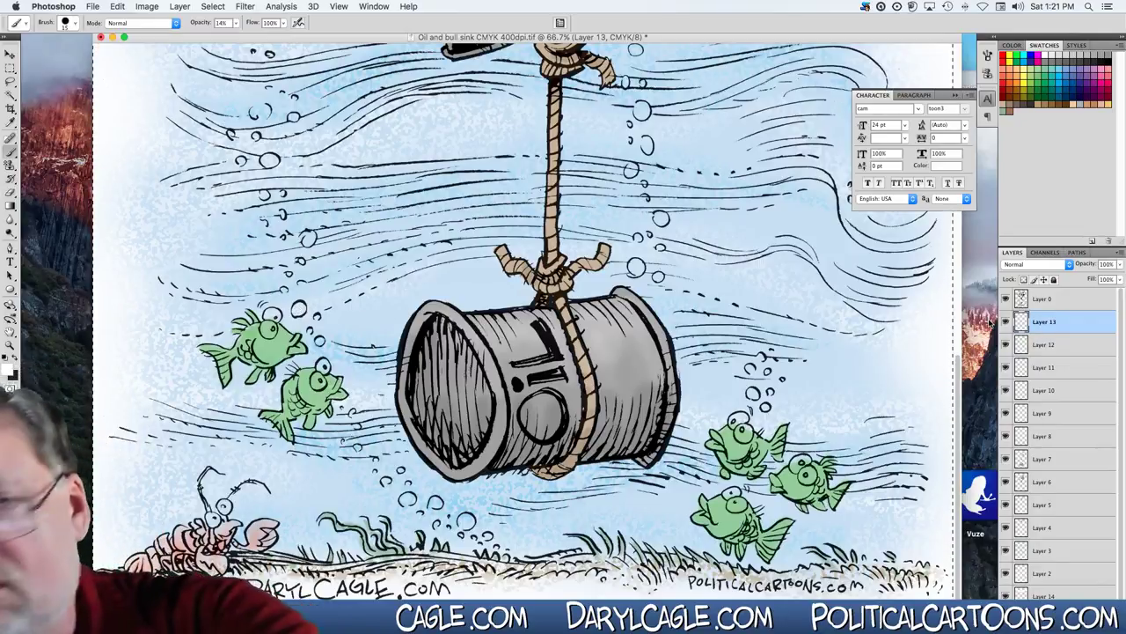
pyautogui.moveTo(233, 23)
pyautogui.mouseDown()
pyautogui.moveTo(231, 38)
pyautogui.moveTo(248, 38)
pyautogui.mouseUp()
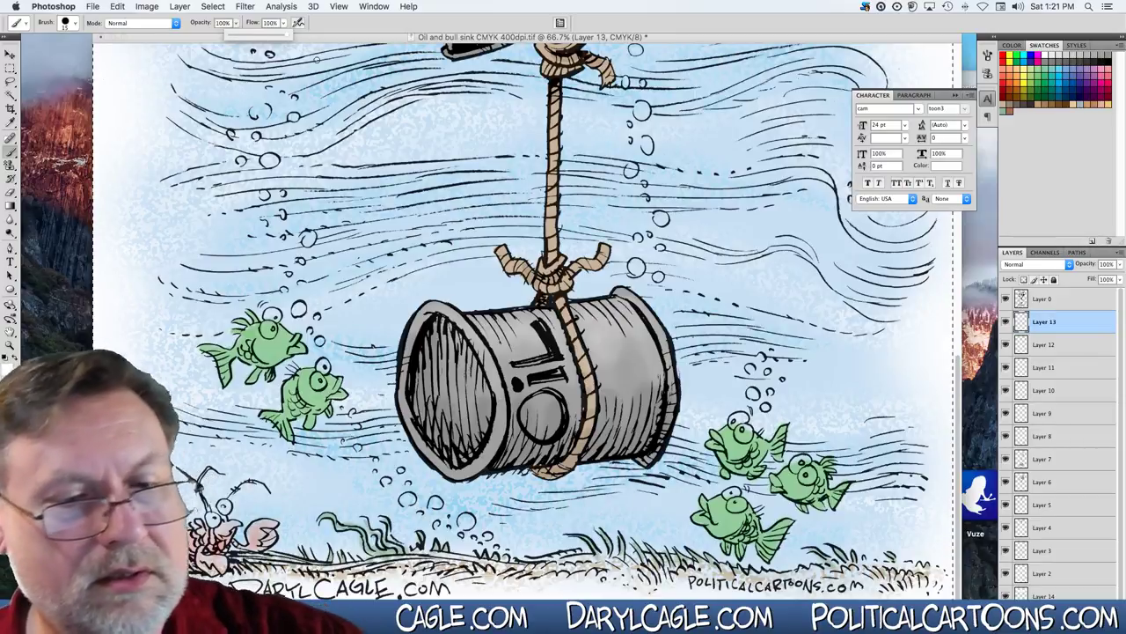
# Paint the bubbles below the barrel and the eyes of the fish and lobster solid white.
pyautogui.click(463, 517)
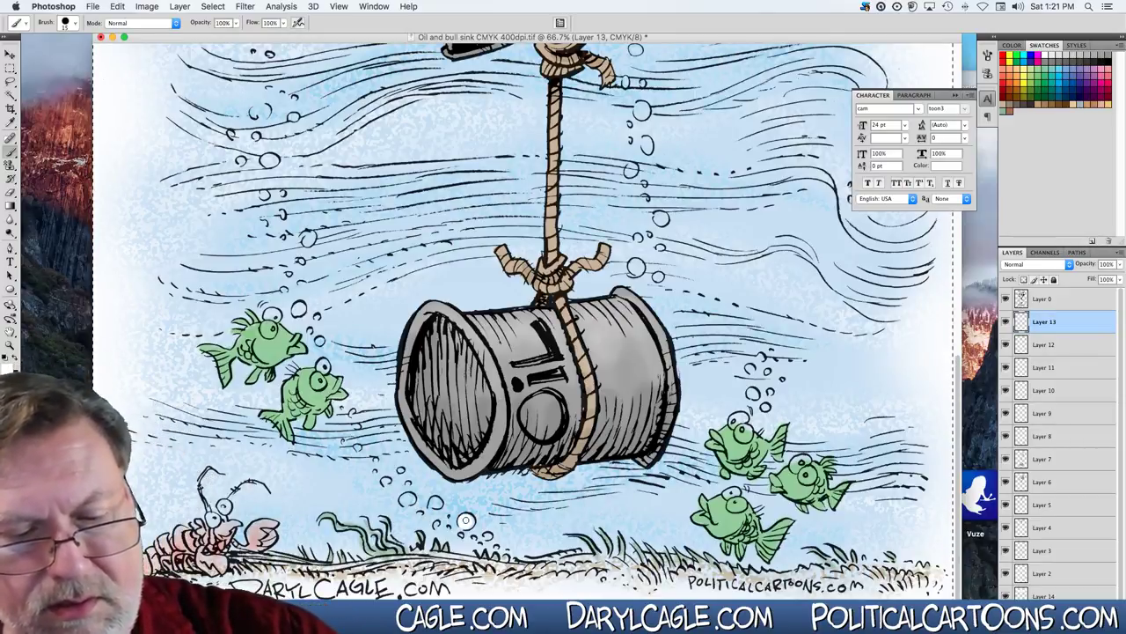
pyautogui.click(434, 502)
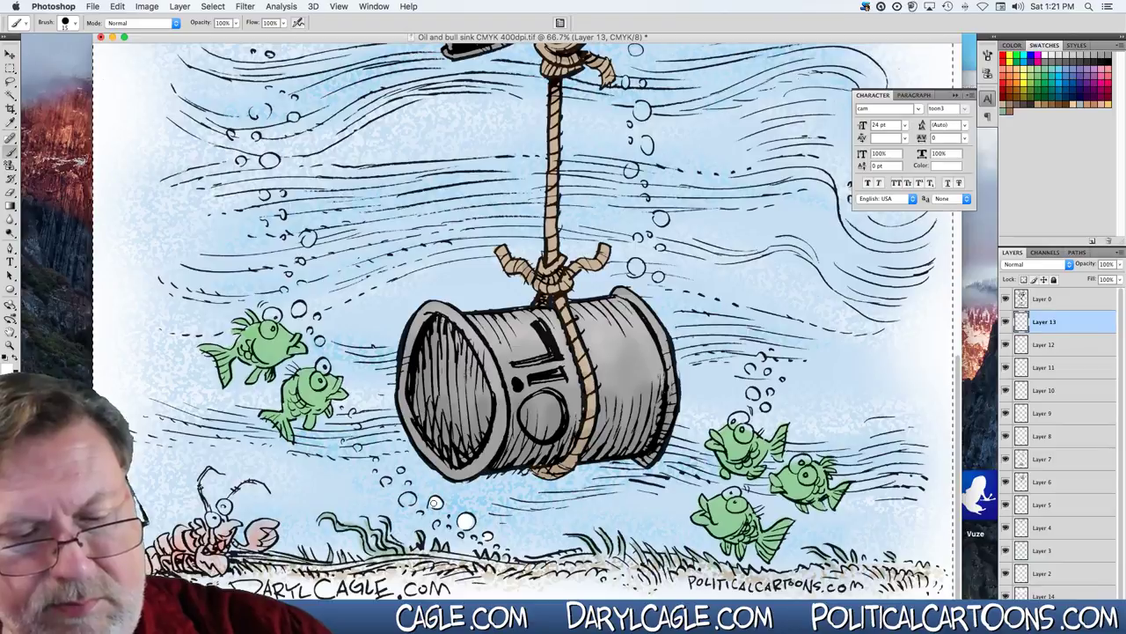
pyautogui.click(407, 499)
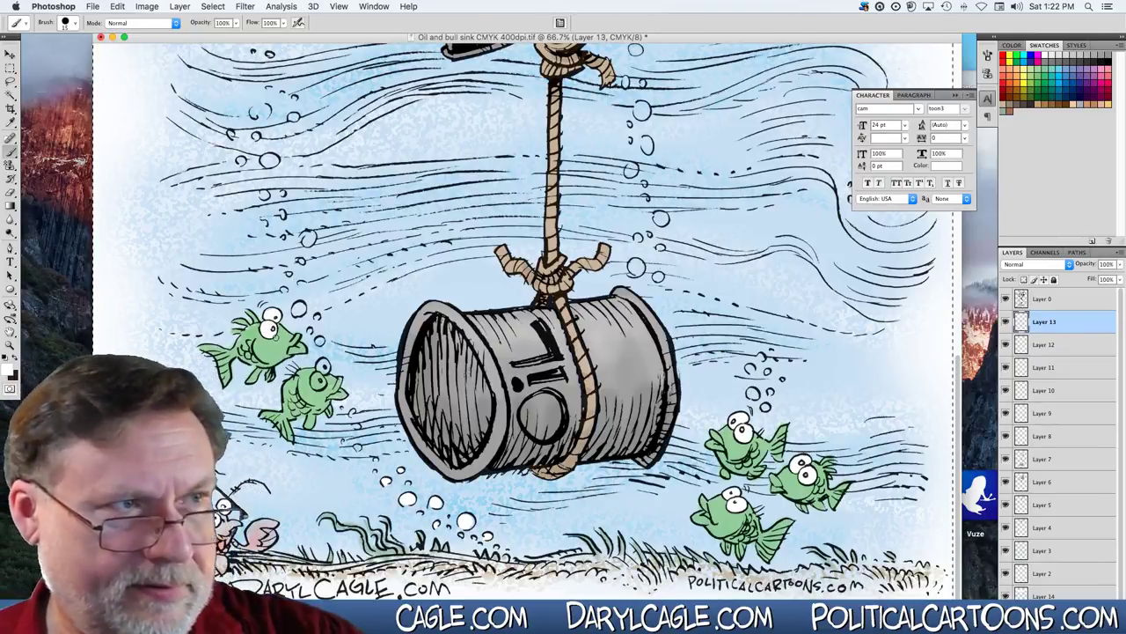
pyautogui.click(318, 376)
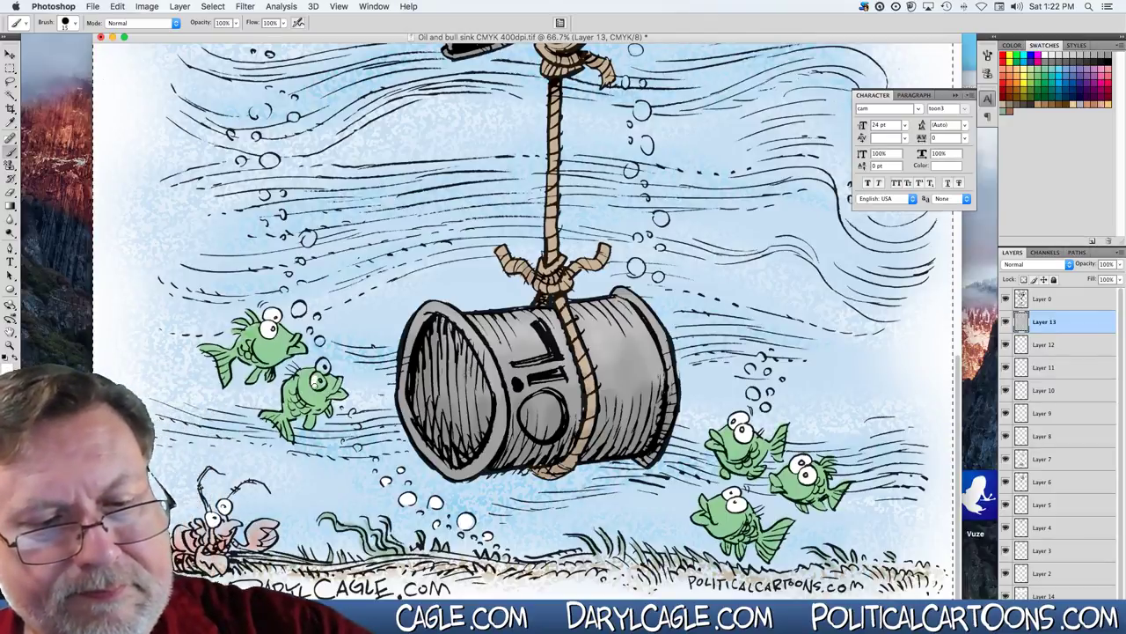
pyautogui.click(321, 369)
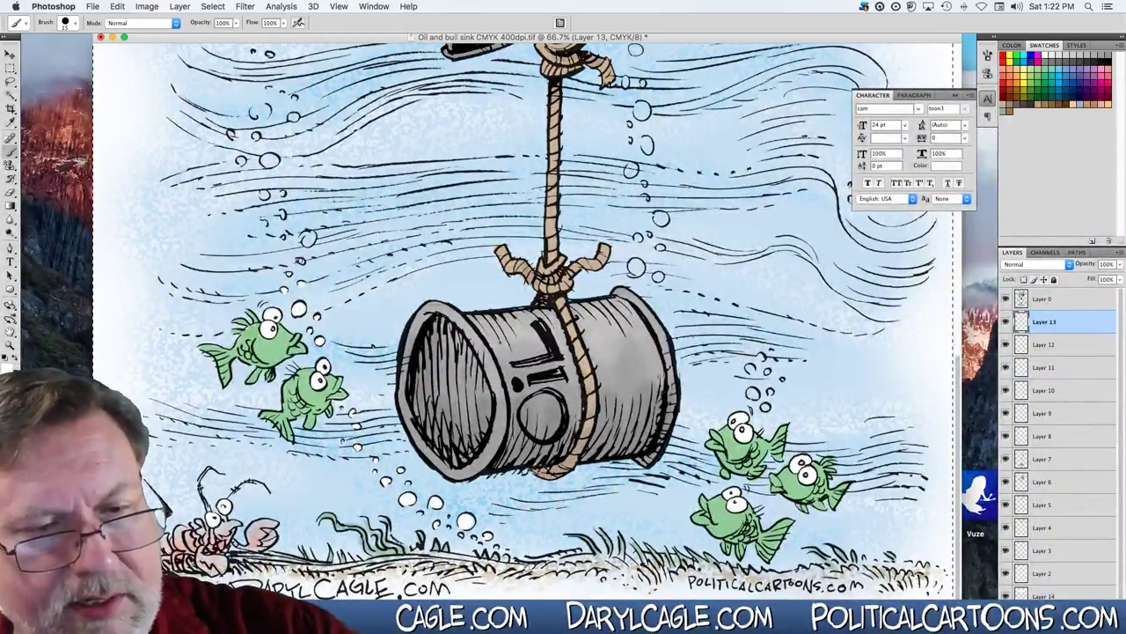
# Fill the bubbles rising above the two fish left of the barrel with white.
pyautogui.moveTo(308, 240); pyautogui.dragTo(310, 240)
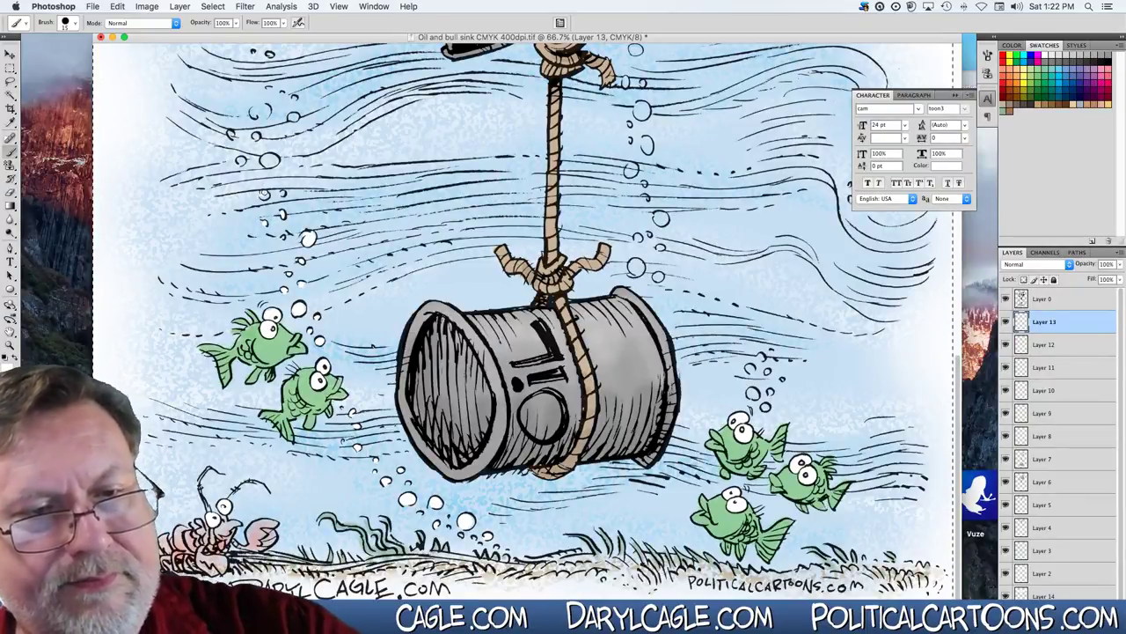
pyautogui.moveTo(264, 194); pyautogui.dragTo(265, 194)
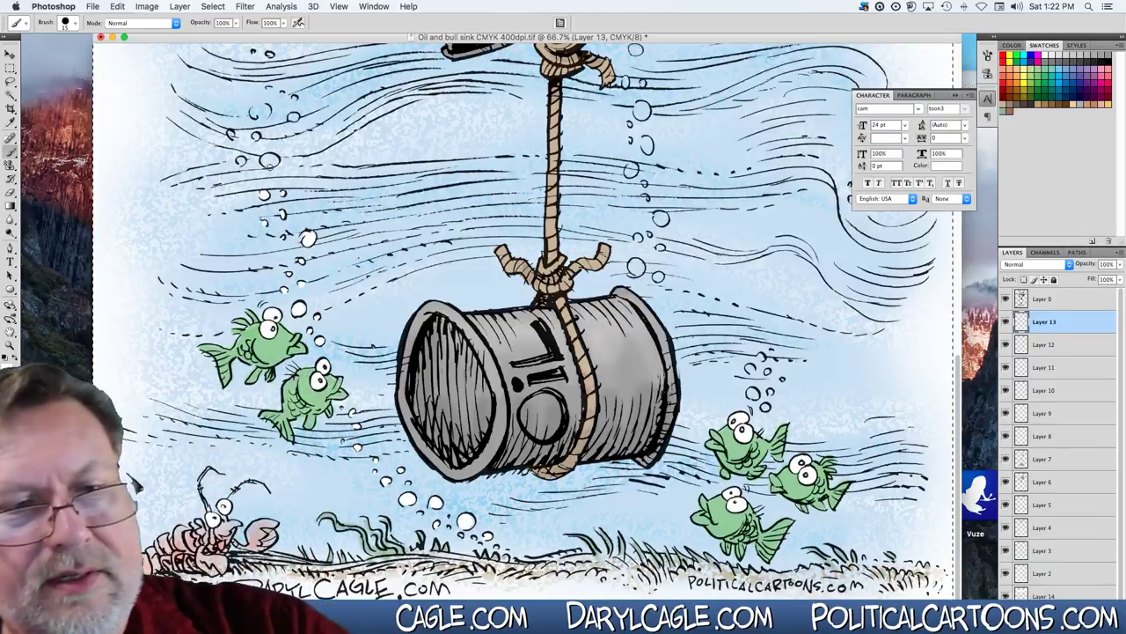
pyautogui.moveTo(269, 162); pyautogui.dragTo(270, 159)
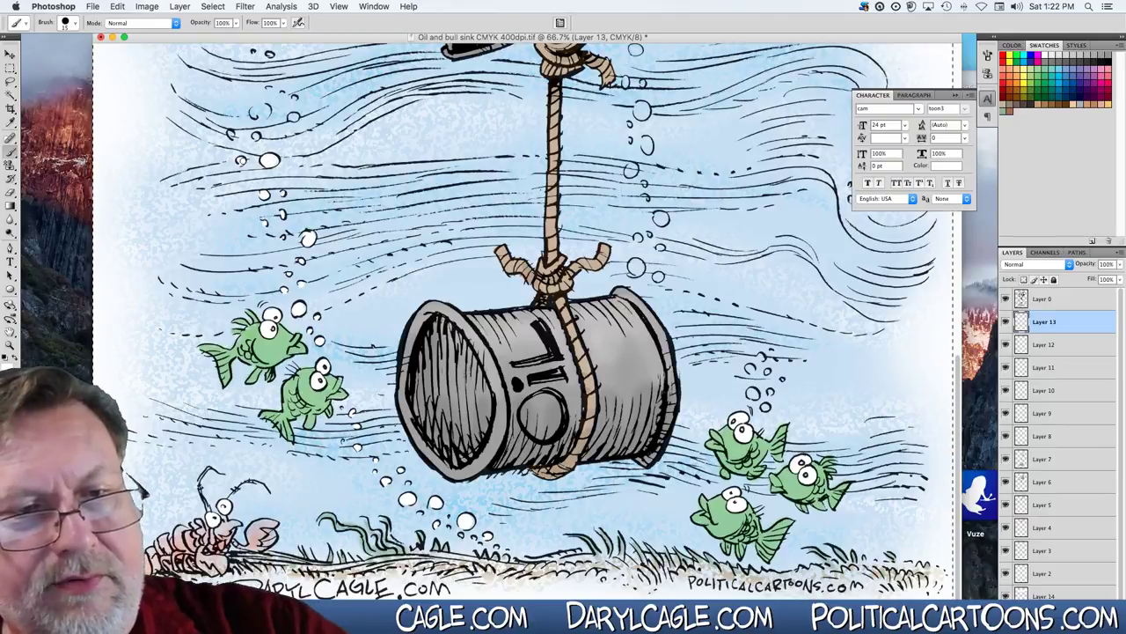
pyautogui.rightClick(230, 134)
pyautogui.press('Escape')
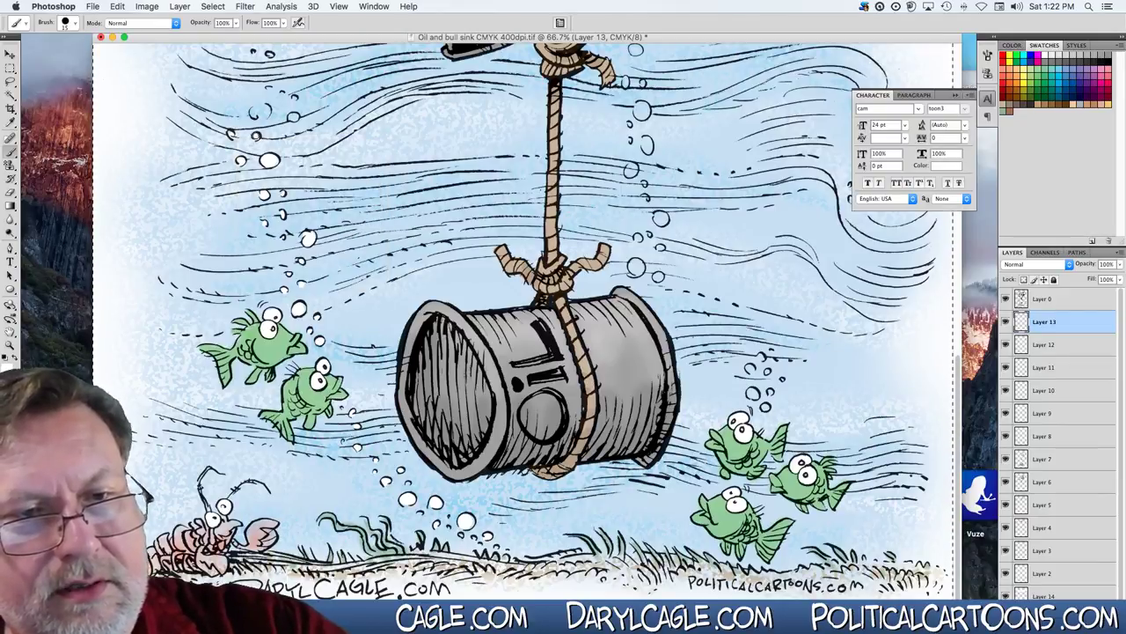
pyautogui.moveTo(255, 112); pyautogui.dragTo(259, 111)
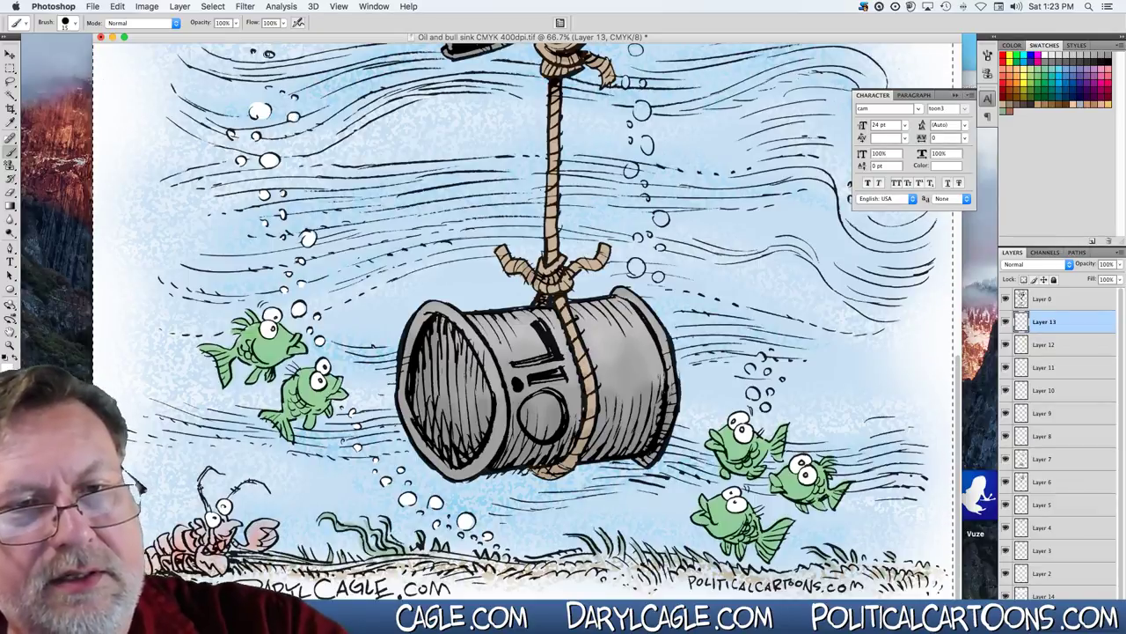
# Paint white the bubbles above the three fish and those rising beside the rope over the barrel's right end.
pyautogui.click(637, 267)
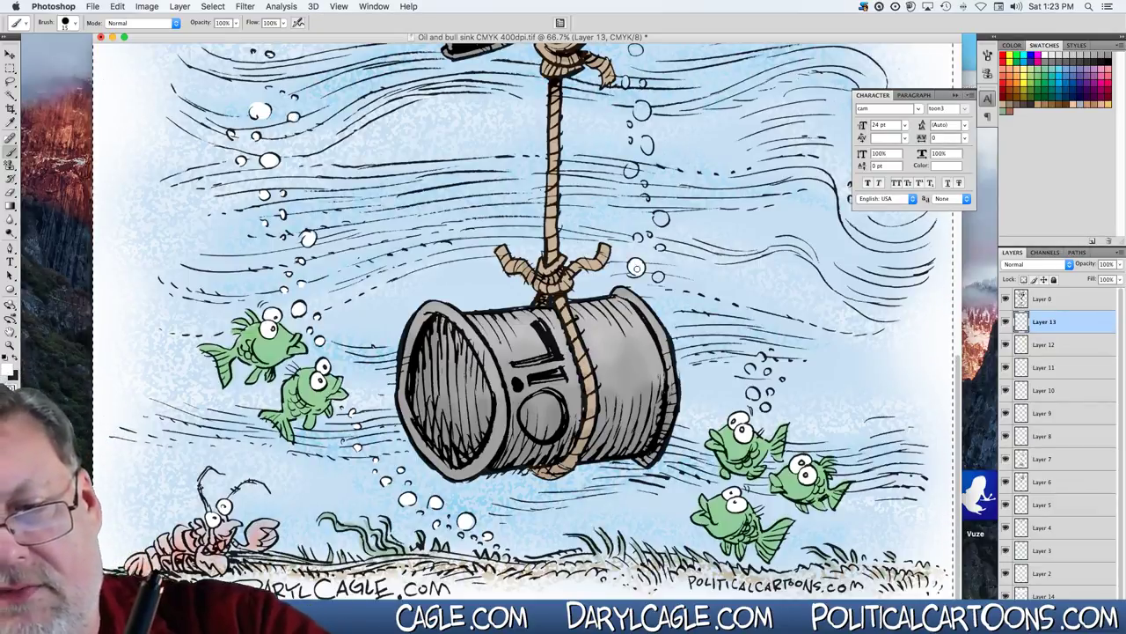
pyautogui.click(658, 276)
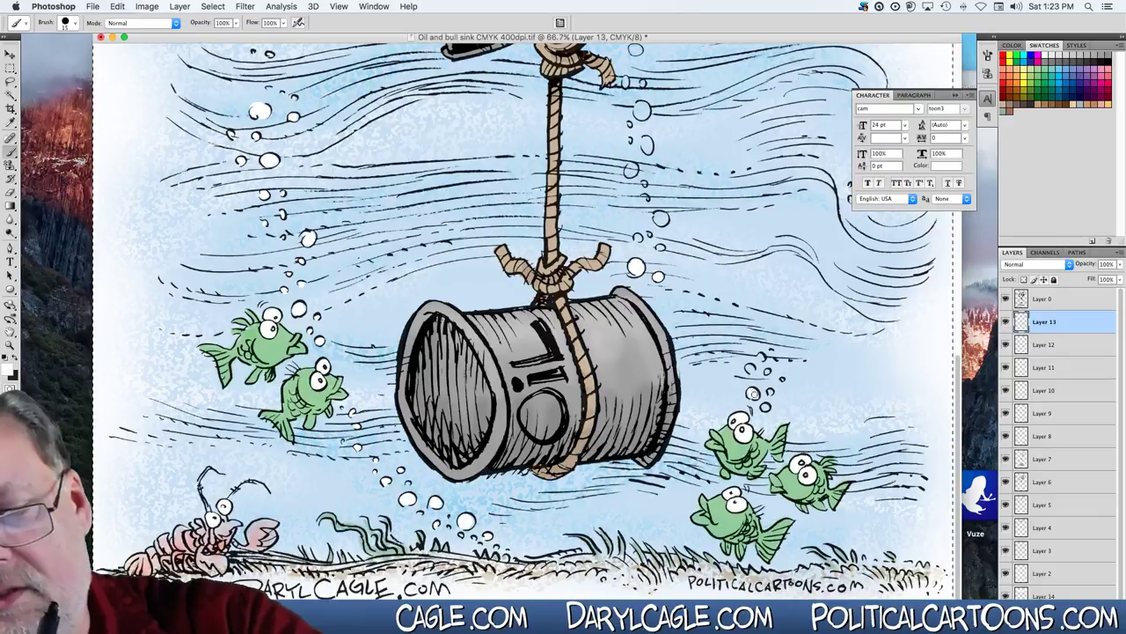
pyautogui.click(754, 392)
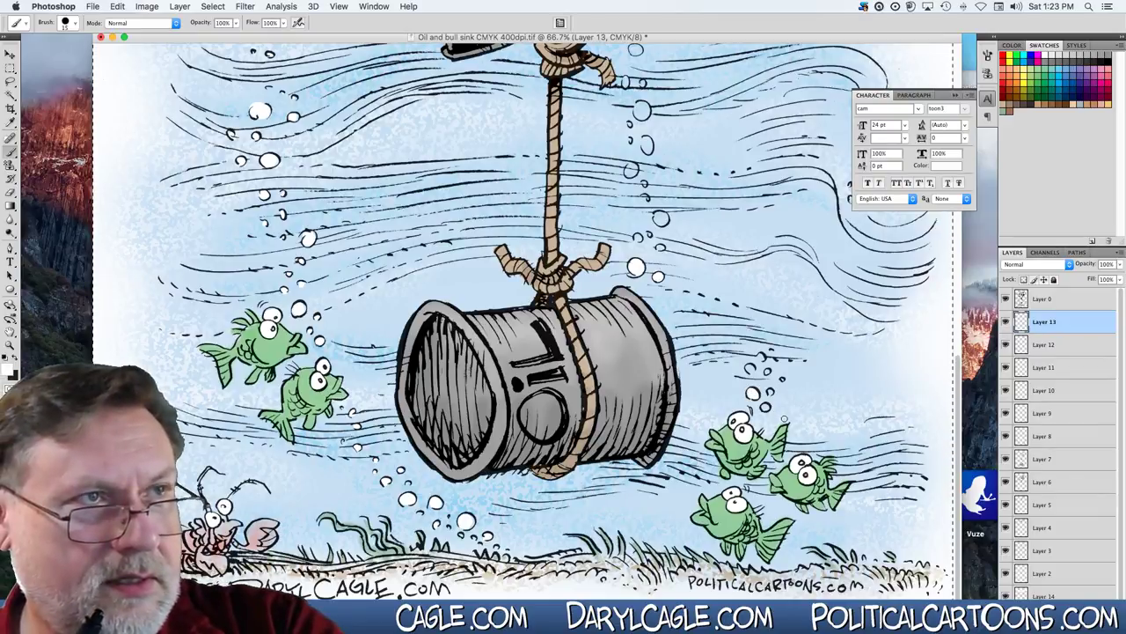
pyautogui.click(783, 420)
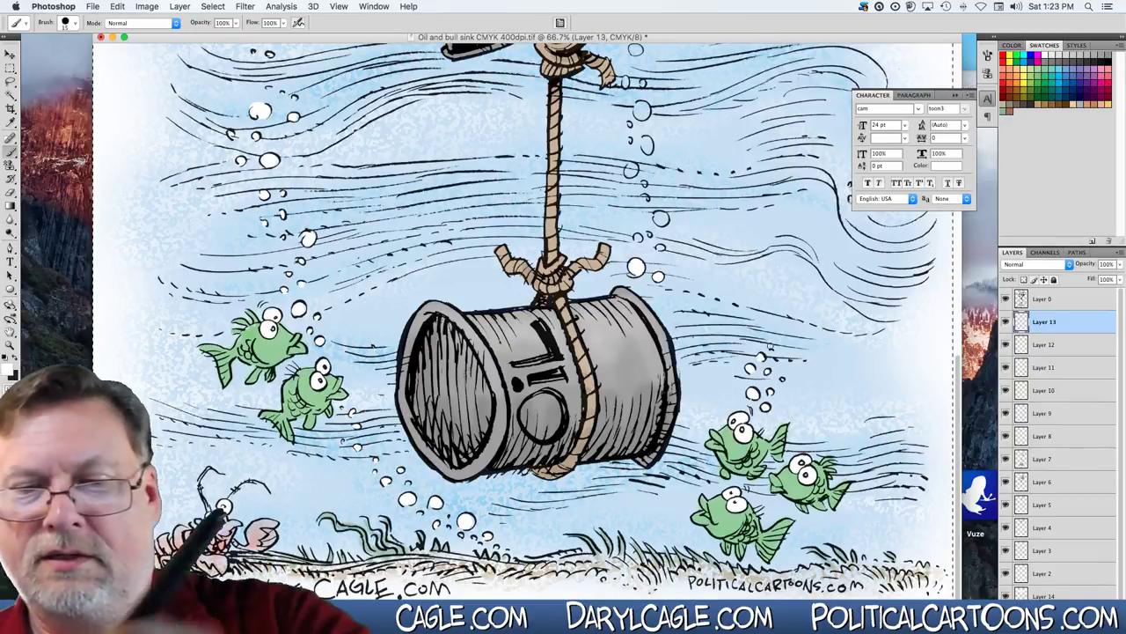
pyautogui.click(637, 236)
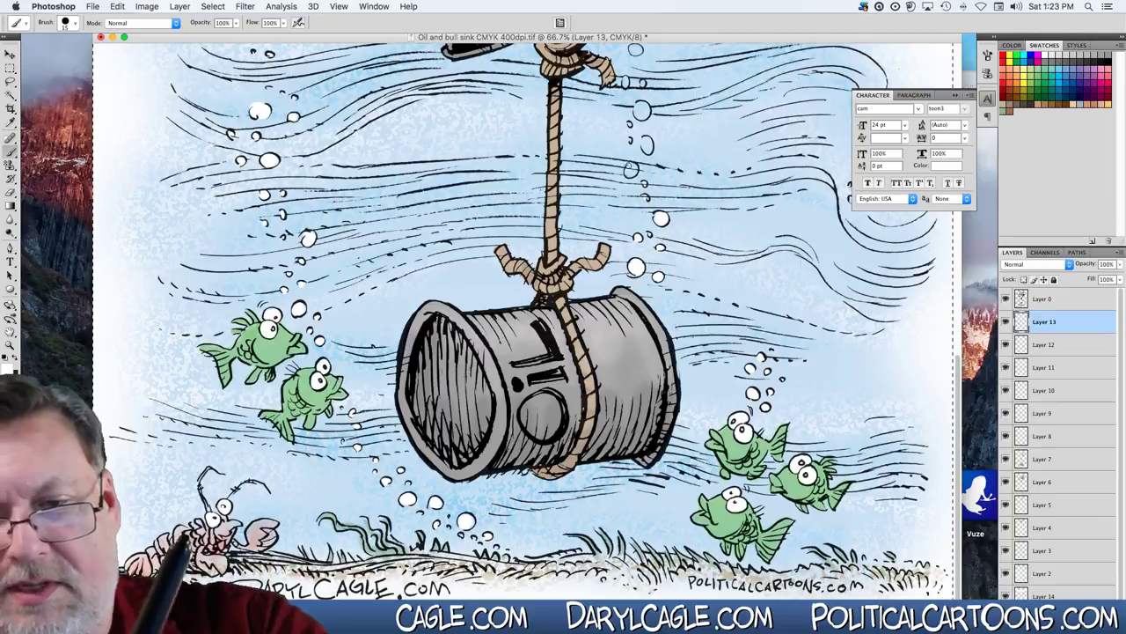
pyautogui.click(647, 144)
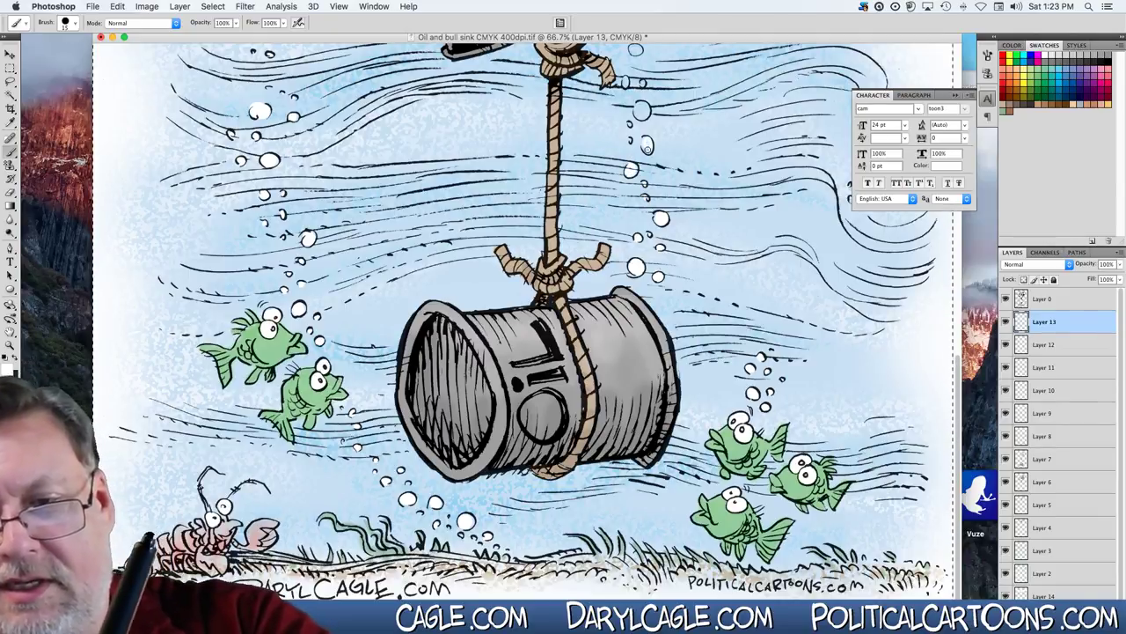
pyautogui.click(641, 110)
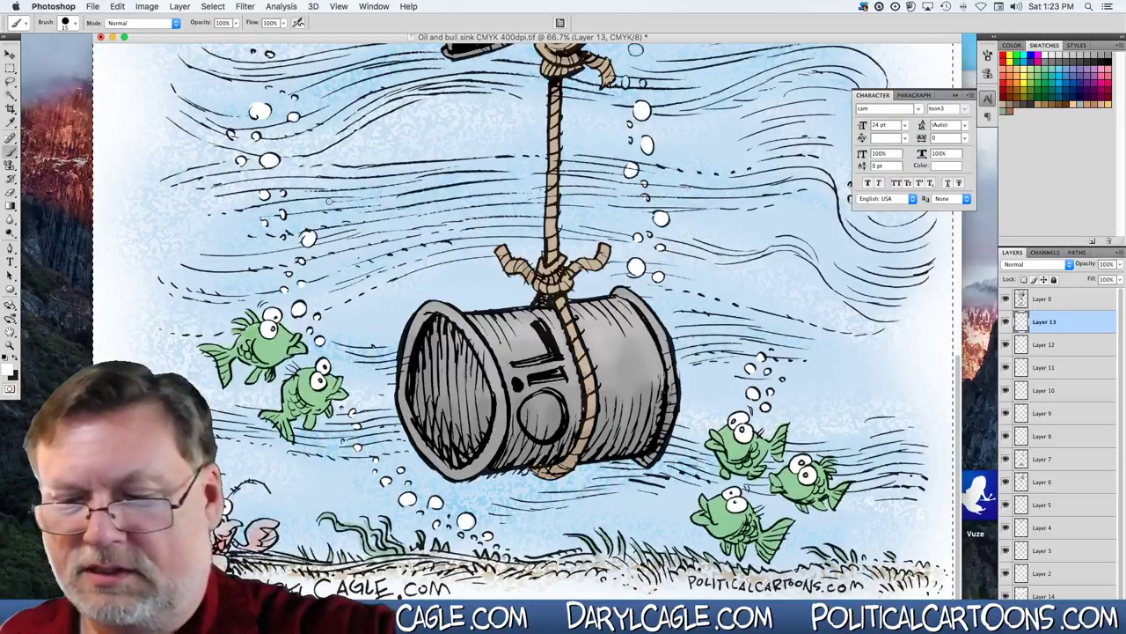
# Fill the column of bubbles left of the rope, up to the bull's raised shoe, with white.
pyautogui.moveTo(322, 231); pyautogui.dragTo(314, 498)
pyautogui.click(250, 308)
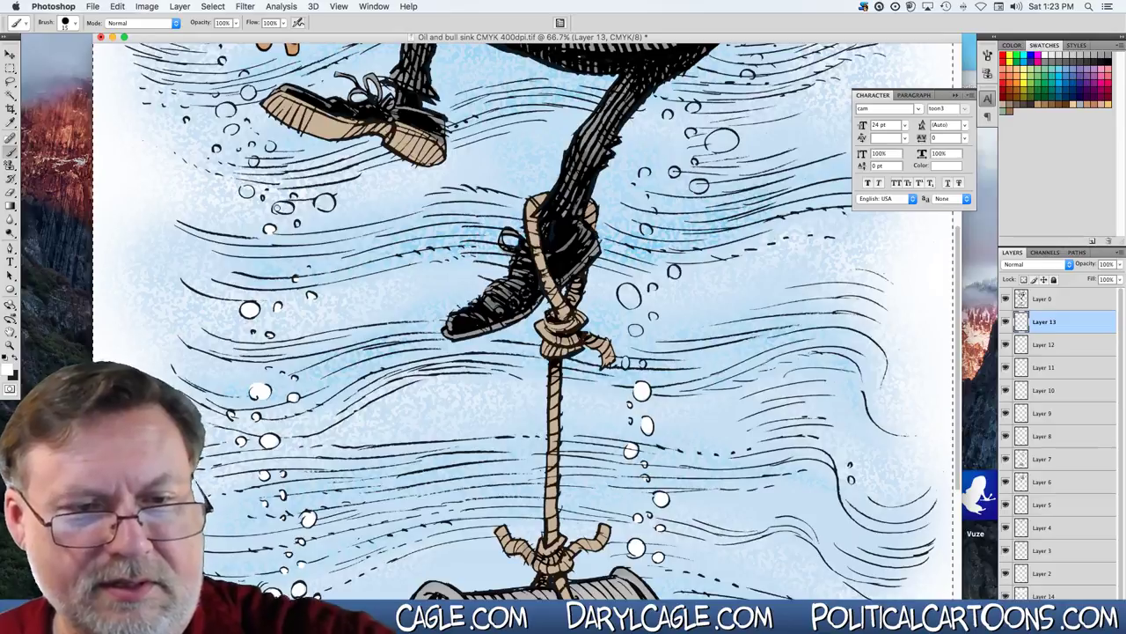
pyautogui.click(281, 208)
pyautogui.click(297, 214)
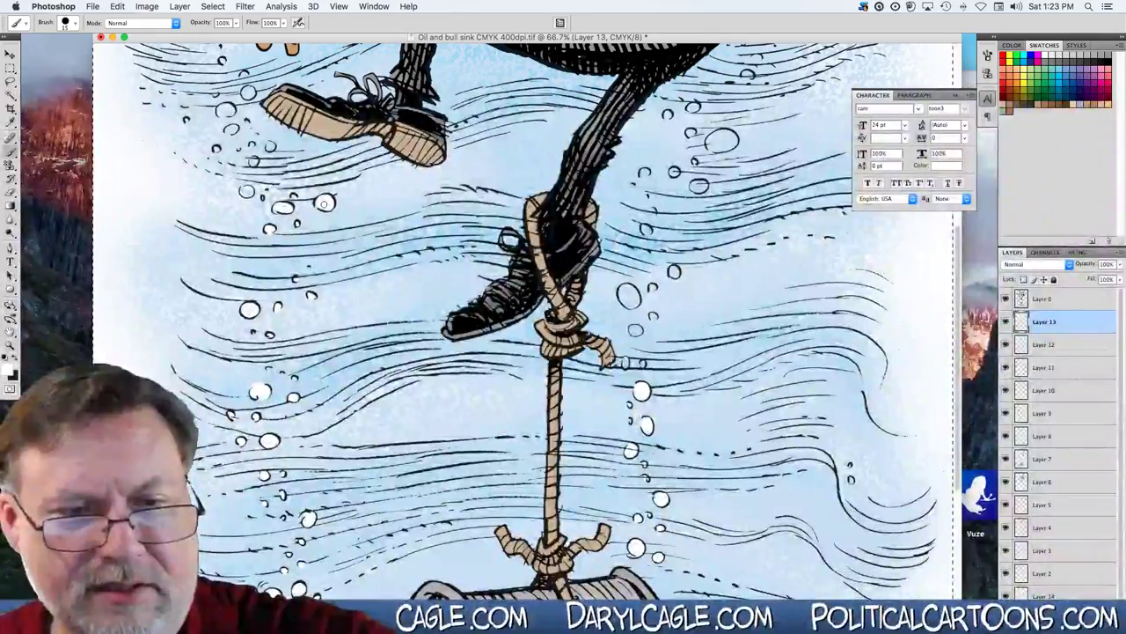
pyautogui.click(326, 190)
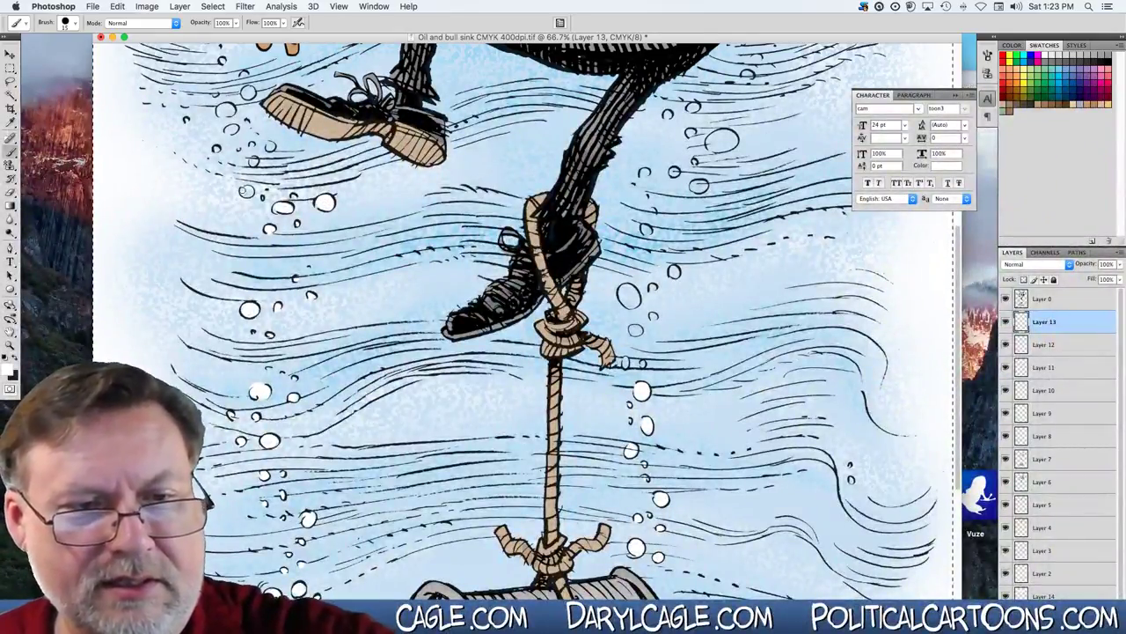
pyautogui.click(247, 191)
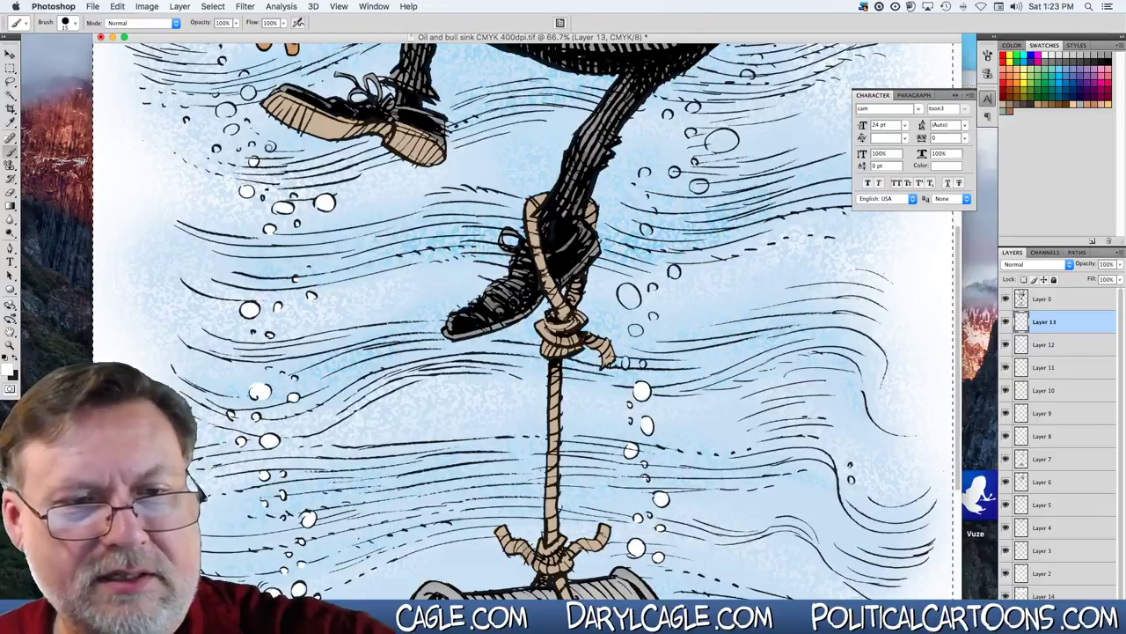
pyautogui.click(270, 146)
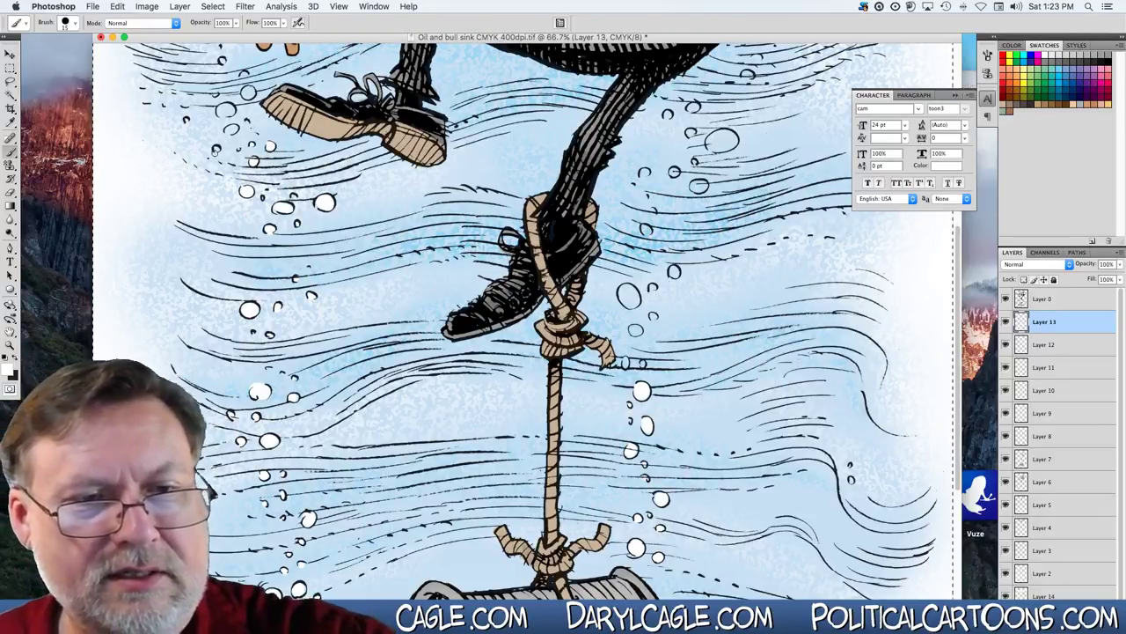
pyautogui.click(226, 110)
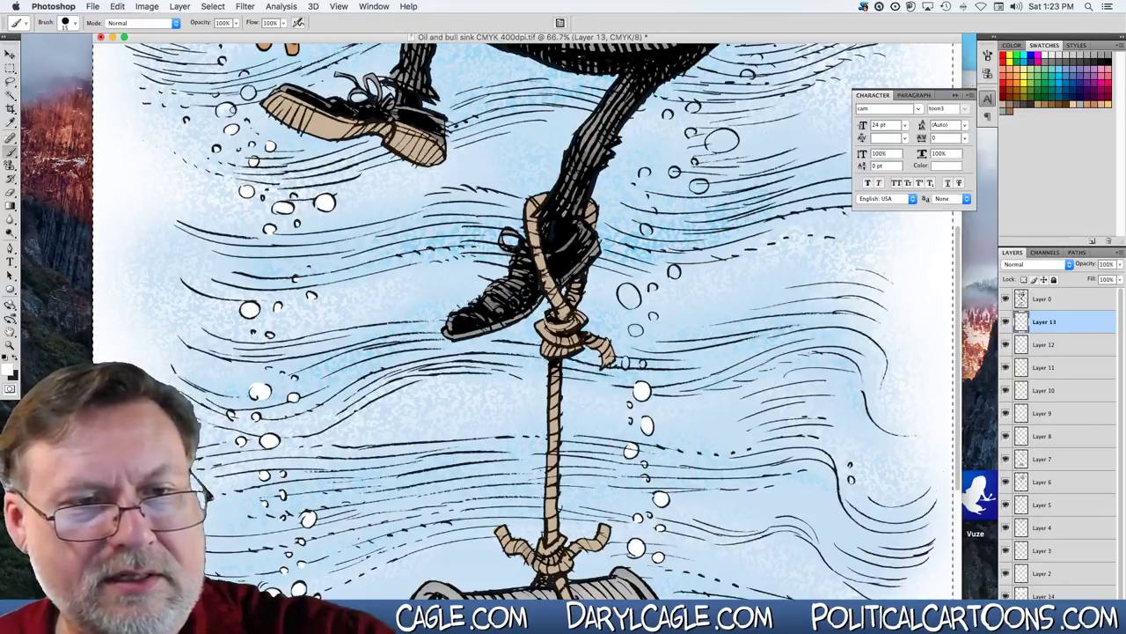
pyautogui.click(249, 92)
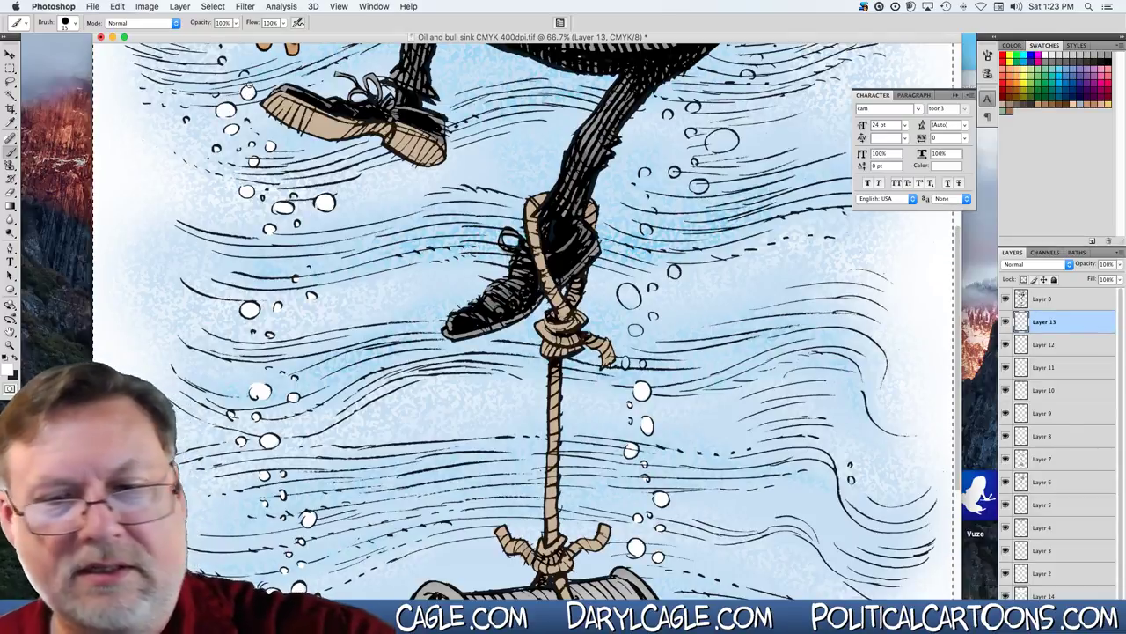
# Fill the bubbles beside the rope knot and the bull's lower shoe with white.
pyautogui.moveTo(433, 325); pyautogui.dragTo(434, 532)
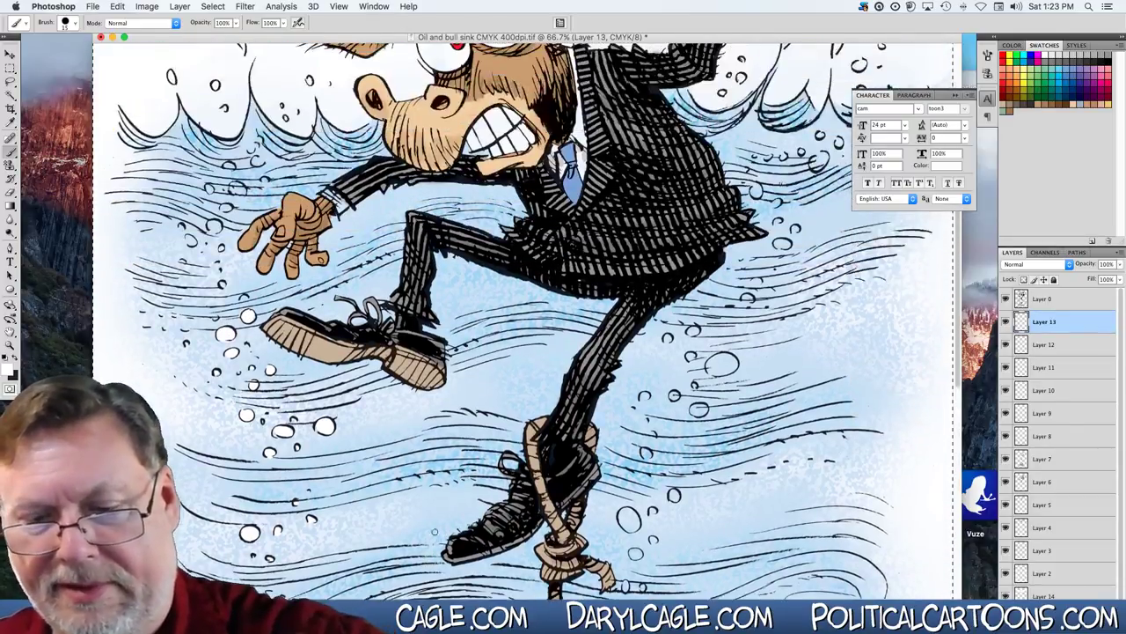
pyautogui.click(624, 586)
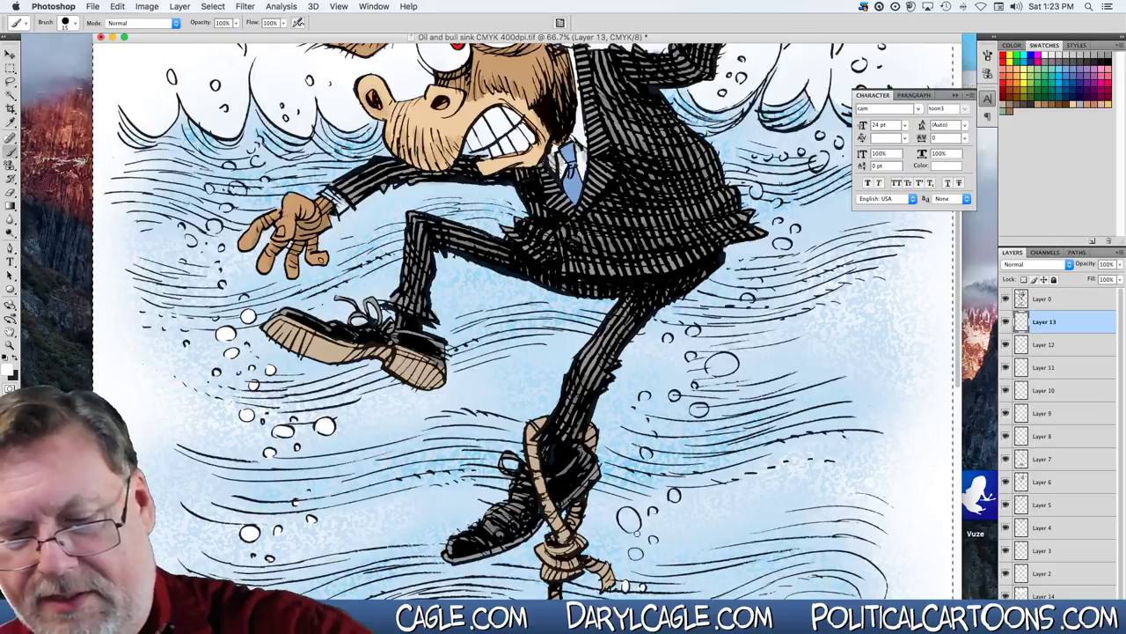
pyautogui.click(634, 553)
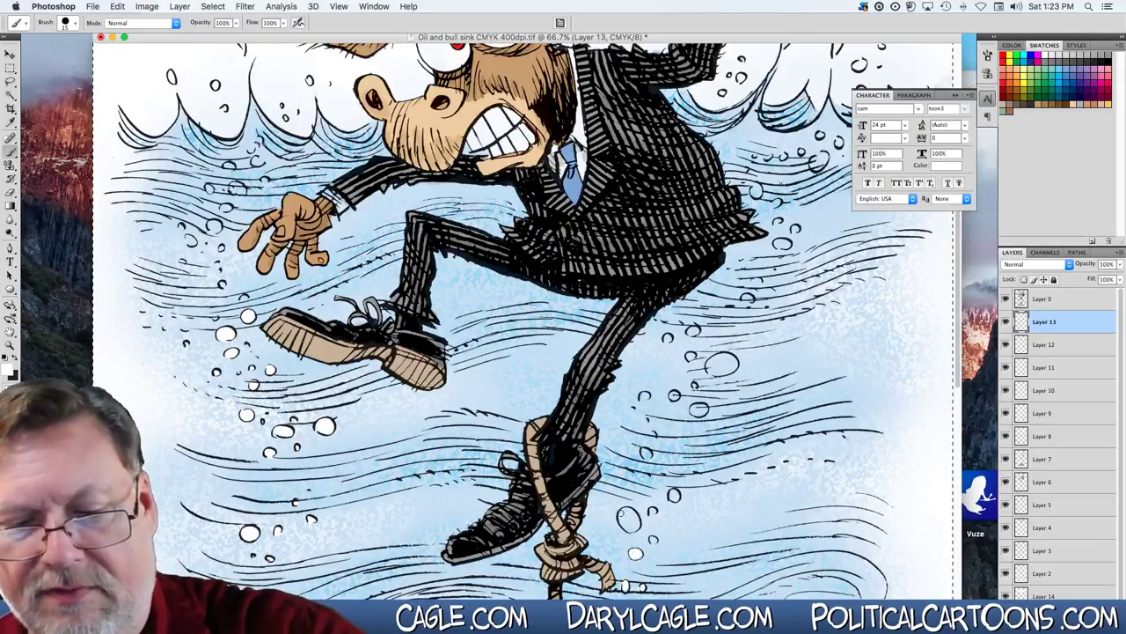
pyautogui.click(626, 518)
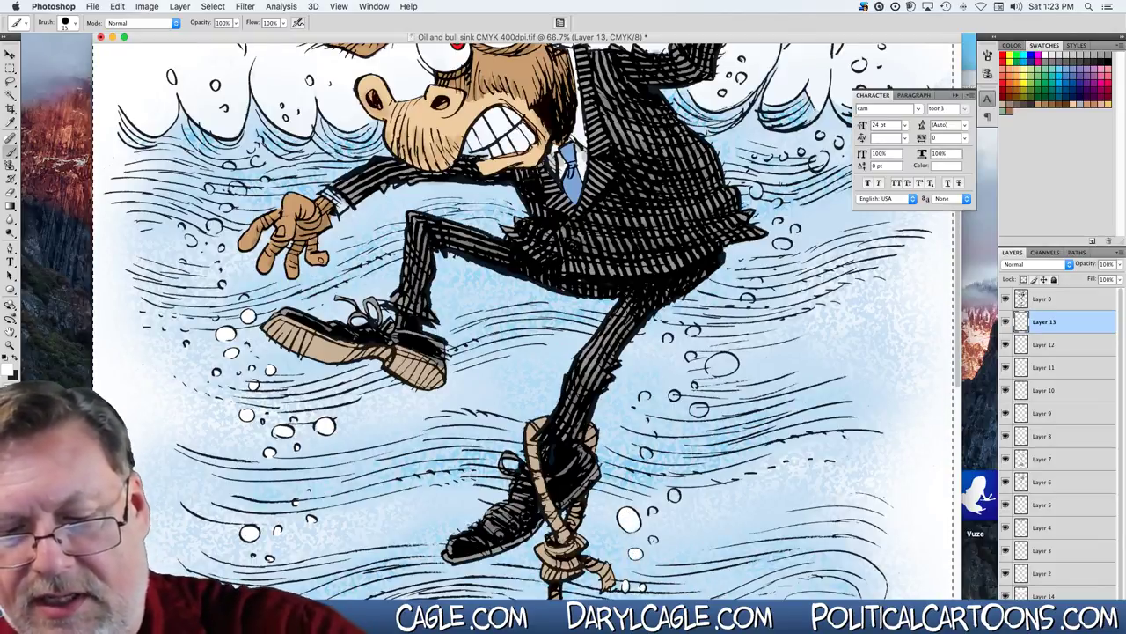
pyautogui.click(653, 538)
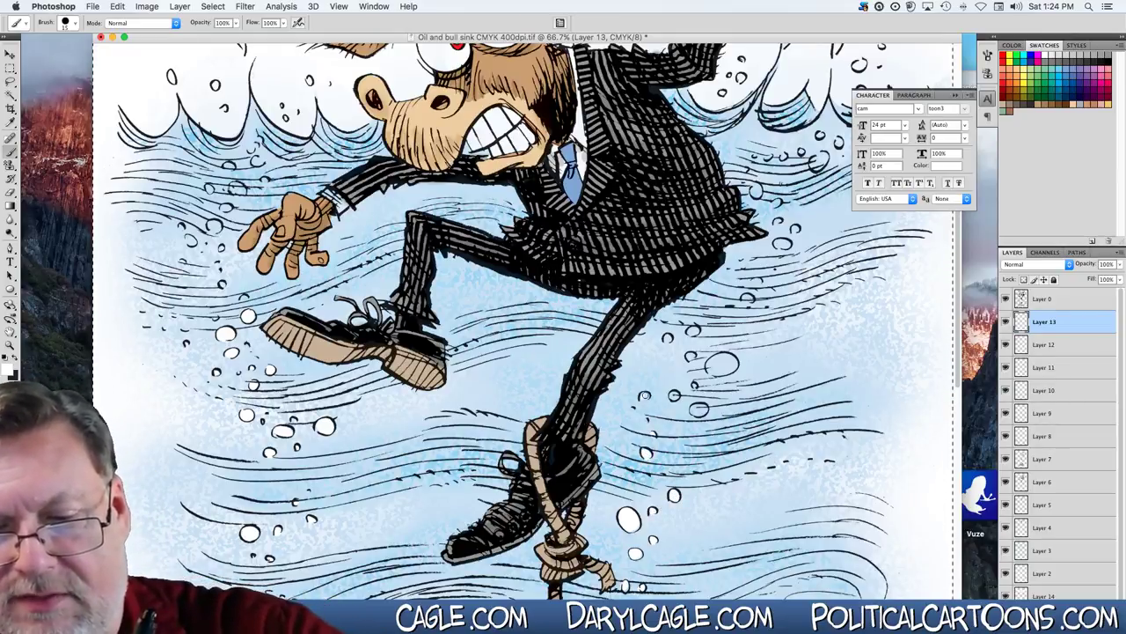
# Paint white the bubbles rising behind the bull's straight leg, up to those under the jacket hem.
pyautogui.click(698, 408)
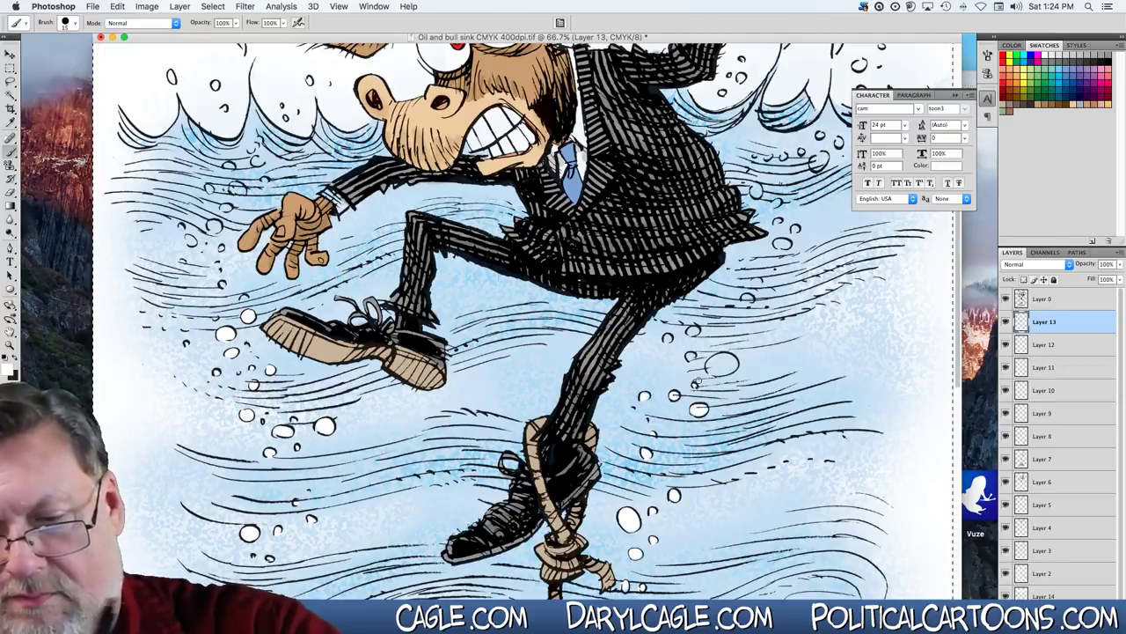
pyautogui.moveTo(707, 364); pyautogui.dragTo(723, 363)
pyautogui.click(691, 357)
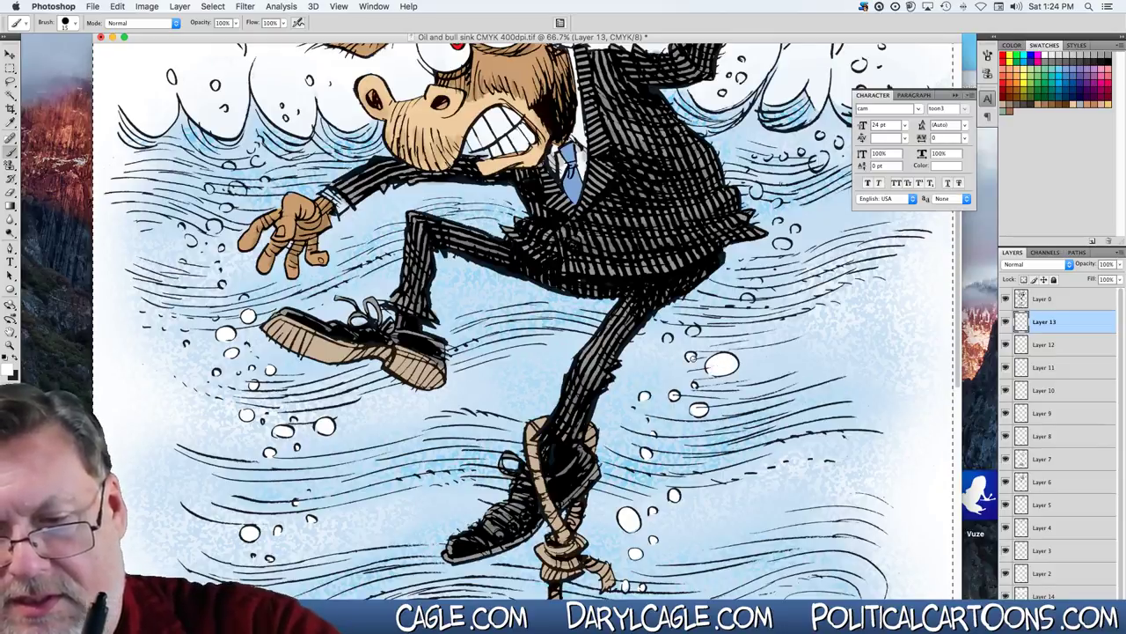
pyautogui.click(691, 331)
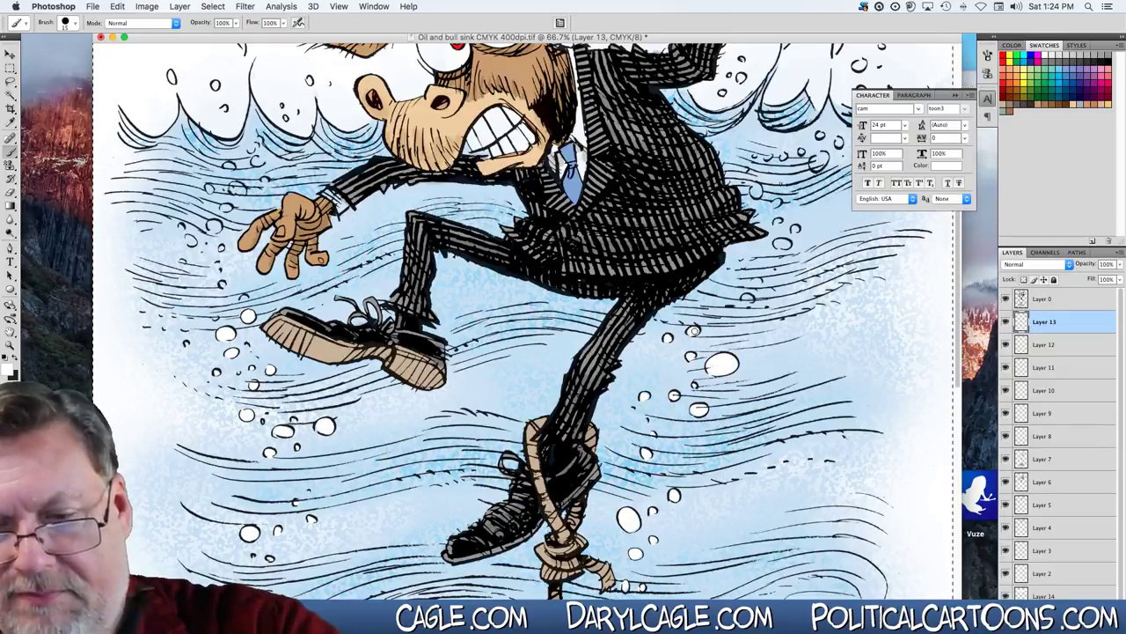
pyautogui.click(748, 298)
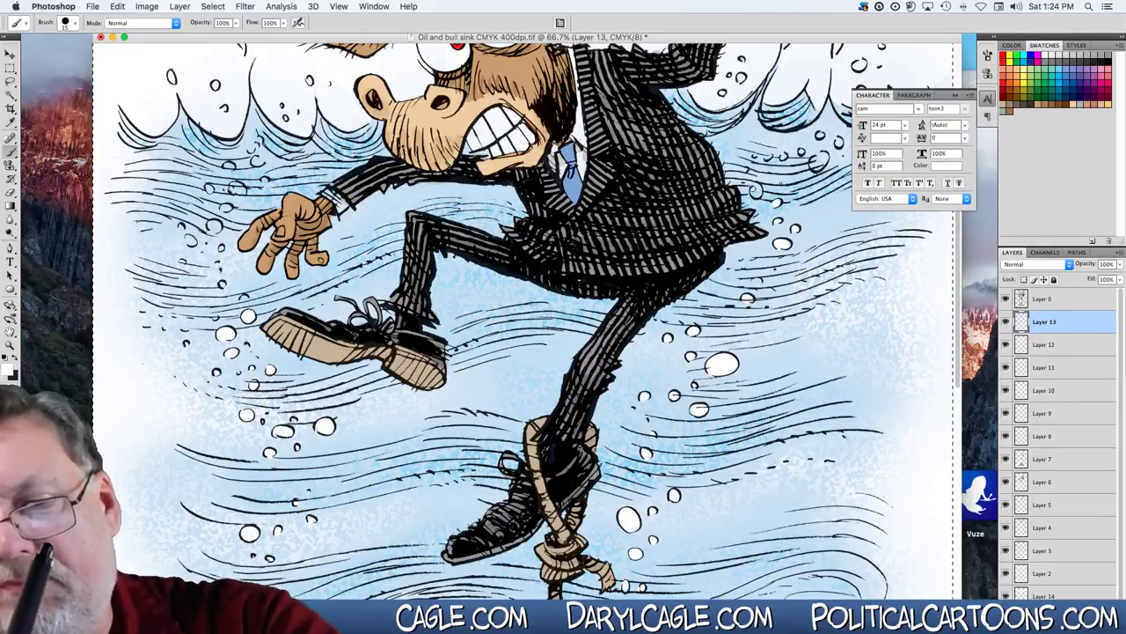
# Fill the bubbles behind the bull's jacket just below the waves with white, moving the Character panel off the canvas.
pyautogui.click(755, 189)
pyautogui.click(817, 161)
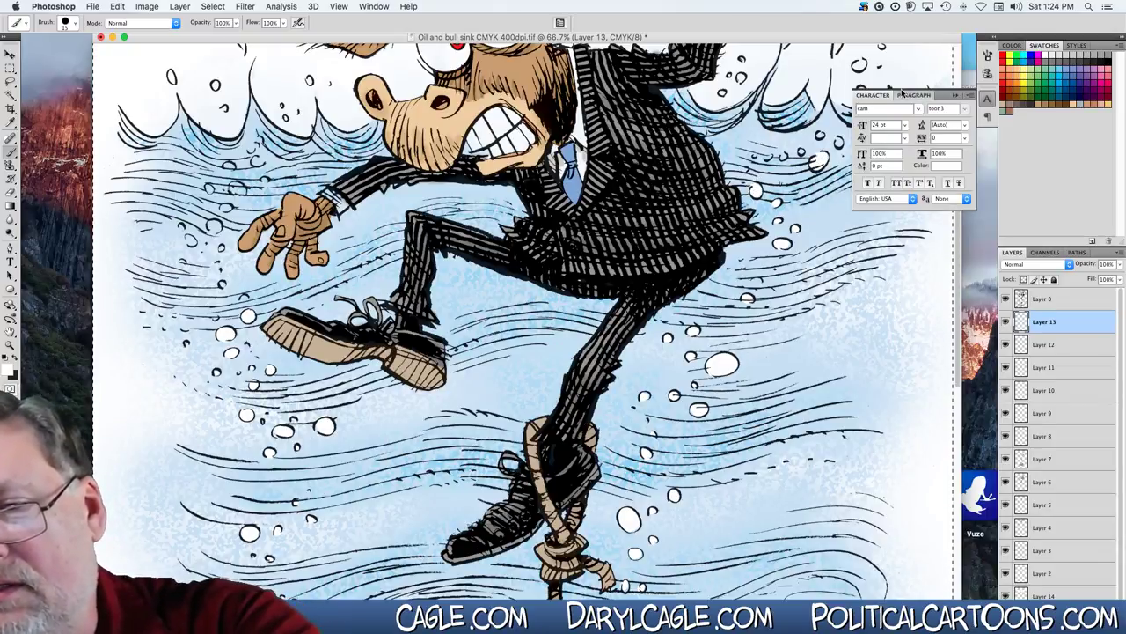
pyautogui.moveTo(902, 92); pyautogui.dragTo(1010, 253)
pyautogui.moveTo(942, 94); pyautogui.dragTo(1092, 263)
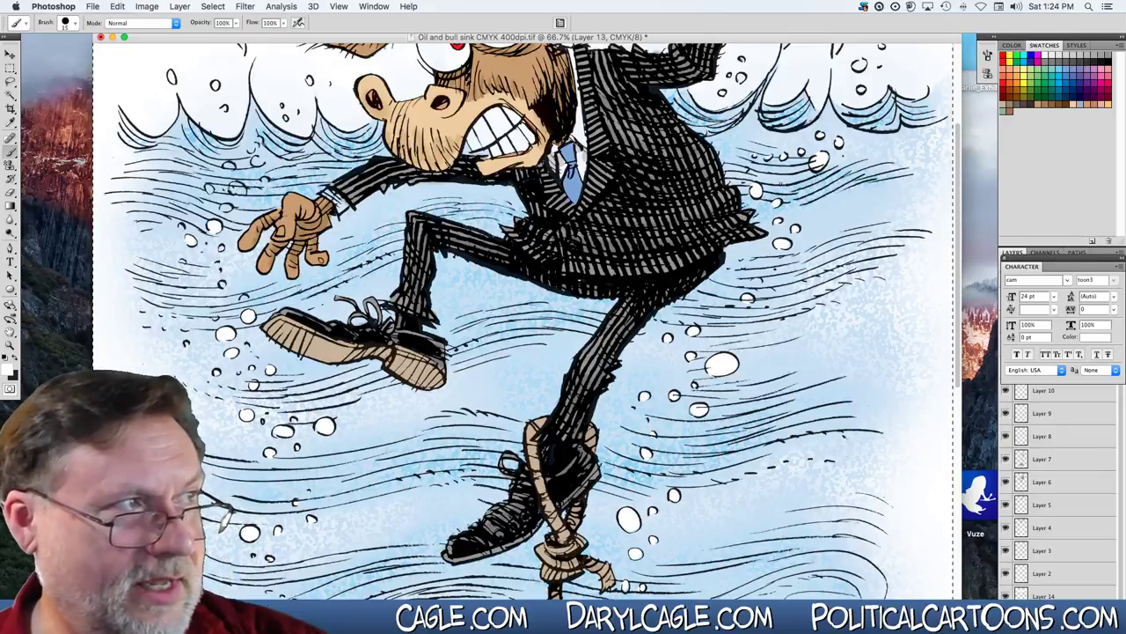
# Hide and restore the panels, then zoom out and reposition the document window to show the whole cartoon.
pyautogui.press('Tab')
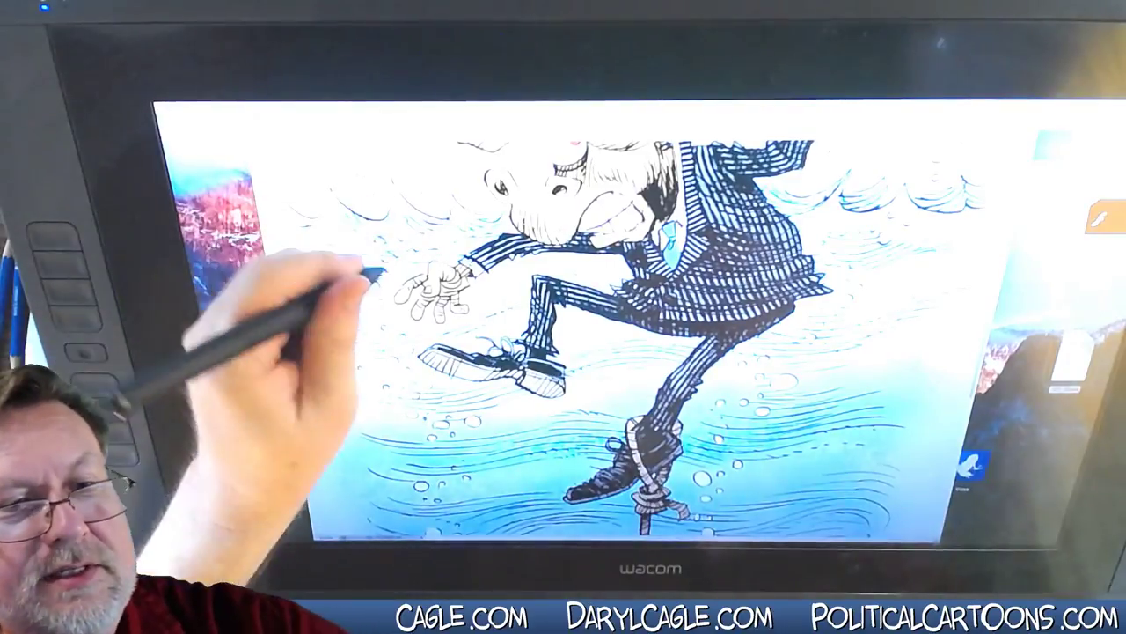
pyautogui.press('Tab')
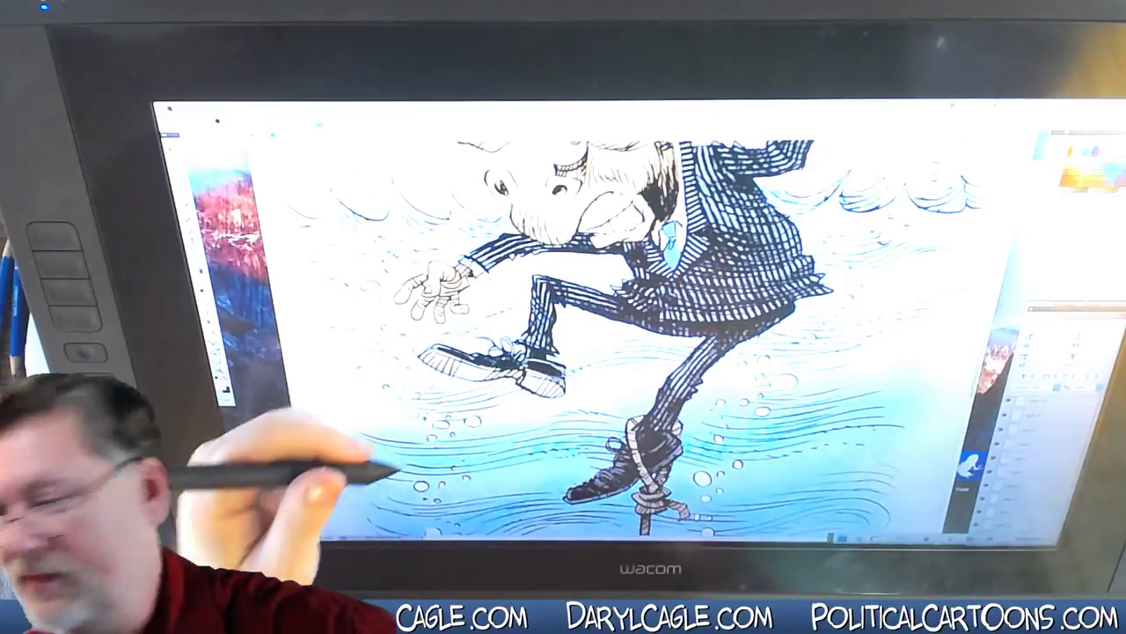
pyautogui.press('super+minus')
pyautogui.press('super+minus')
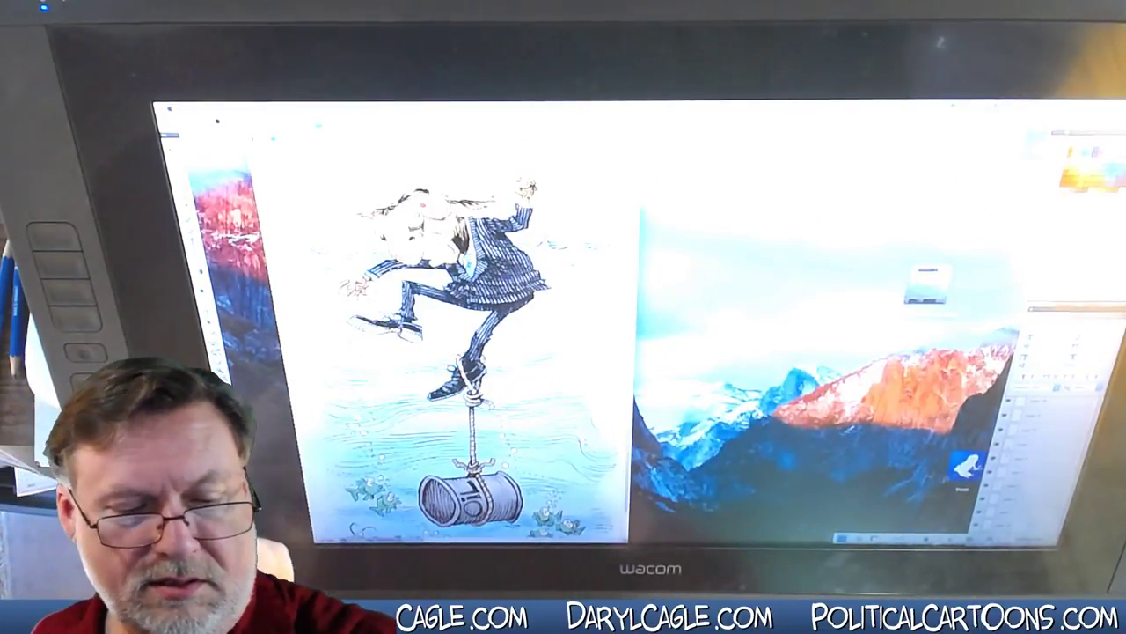
pyautogui.moveTo(436, 159); pyautogui.dragTo(528, 164)
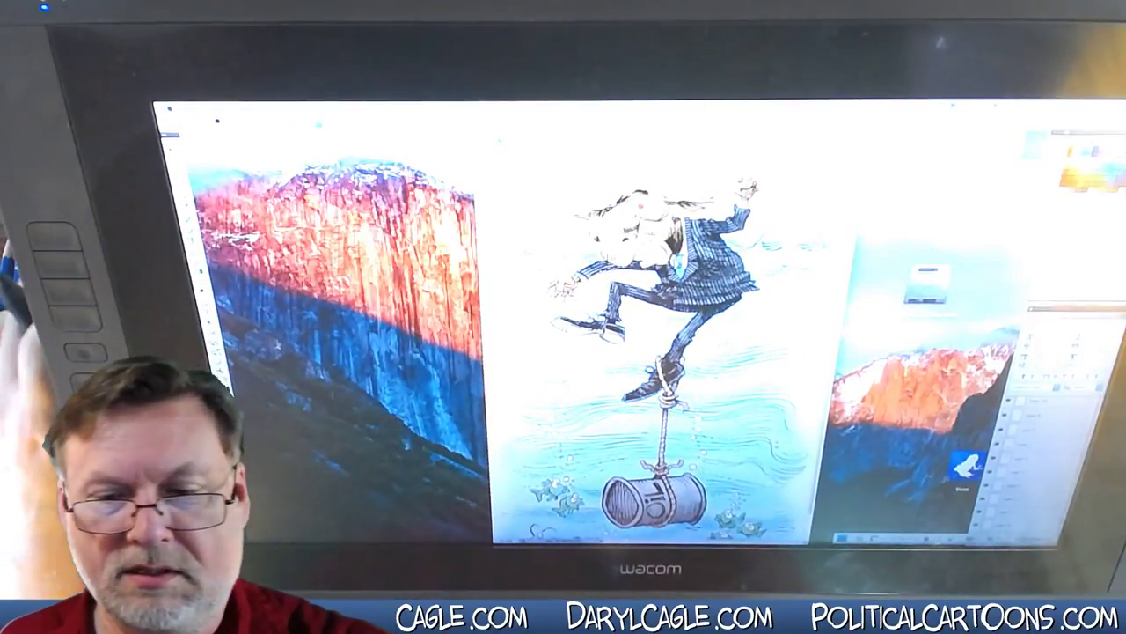
pyautogui.scroll(-2, 651, 352)
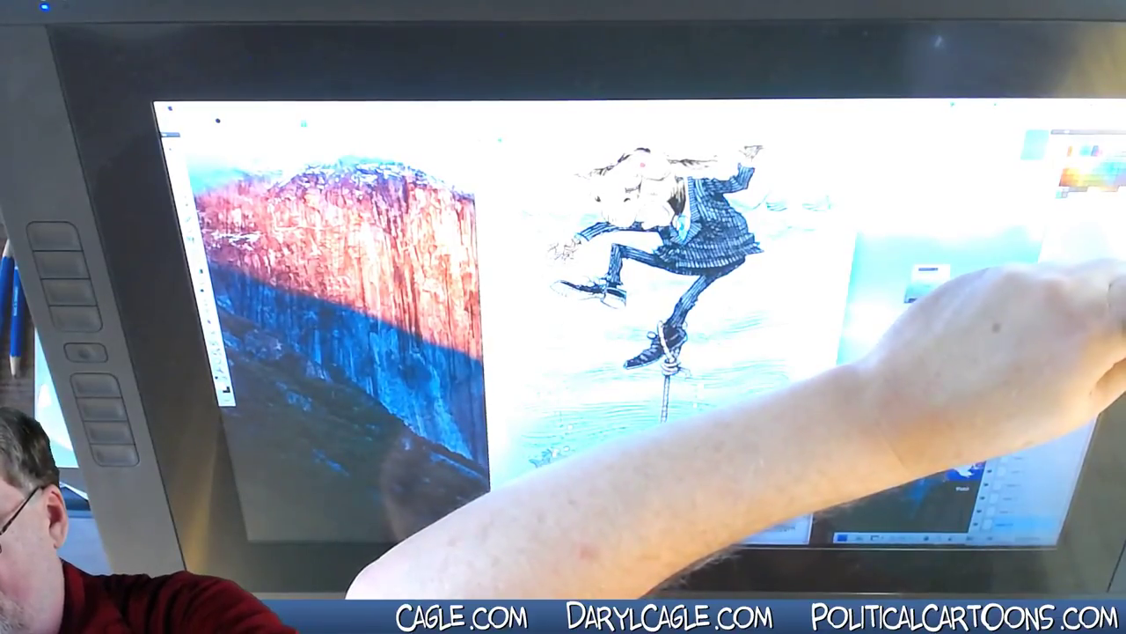
# Add a new layer directly above the white bubbles layer and review the stamp brush presets.
pyautogui.rightClick(1012, 308)
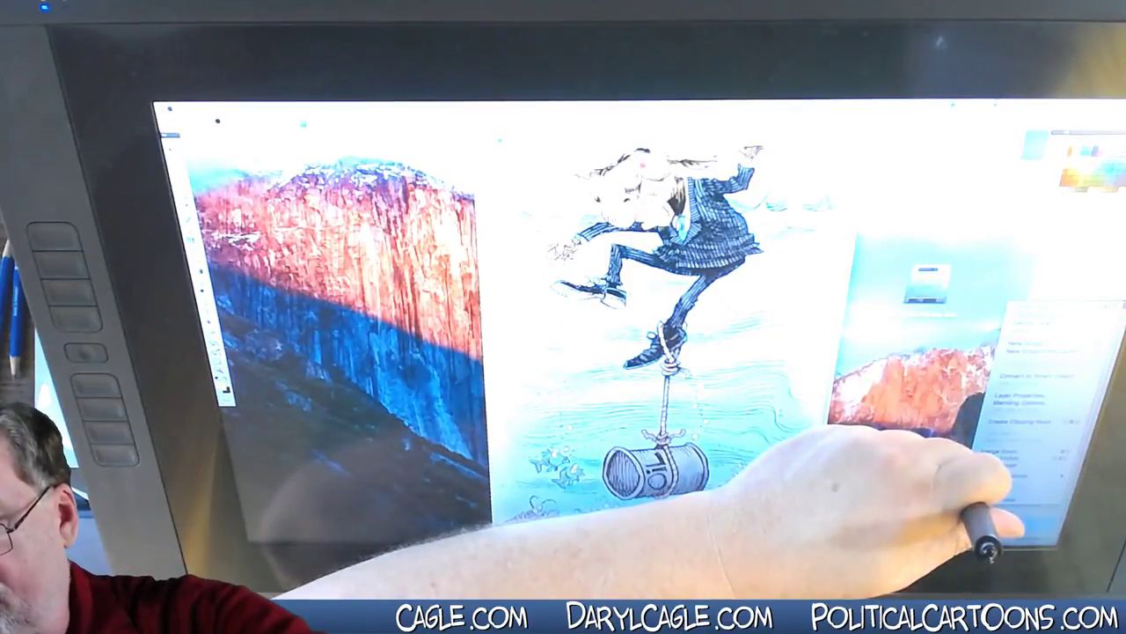
pyautogui.click(1020, 352)
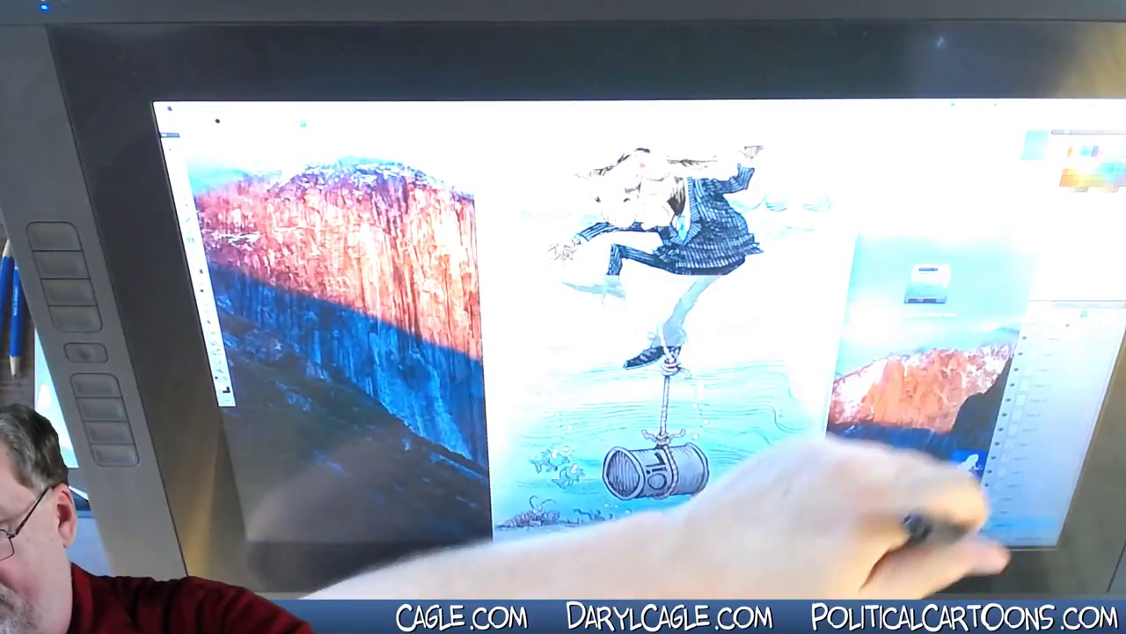
pyautogui.click(755, 294)
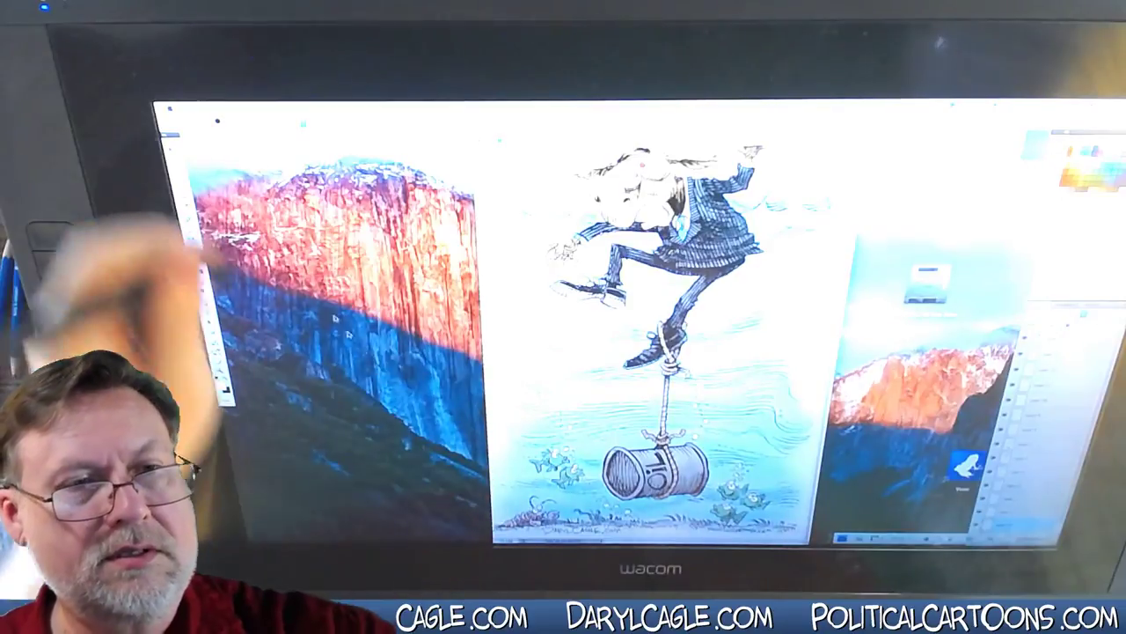
pyautogui.click(180, 180)
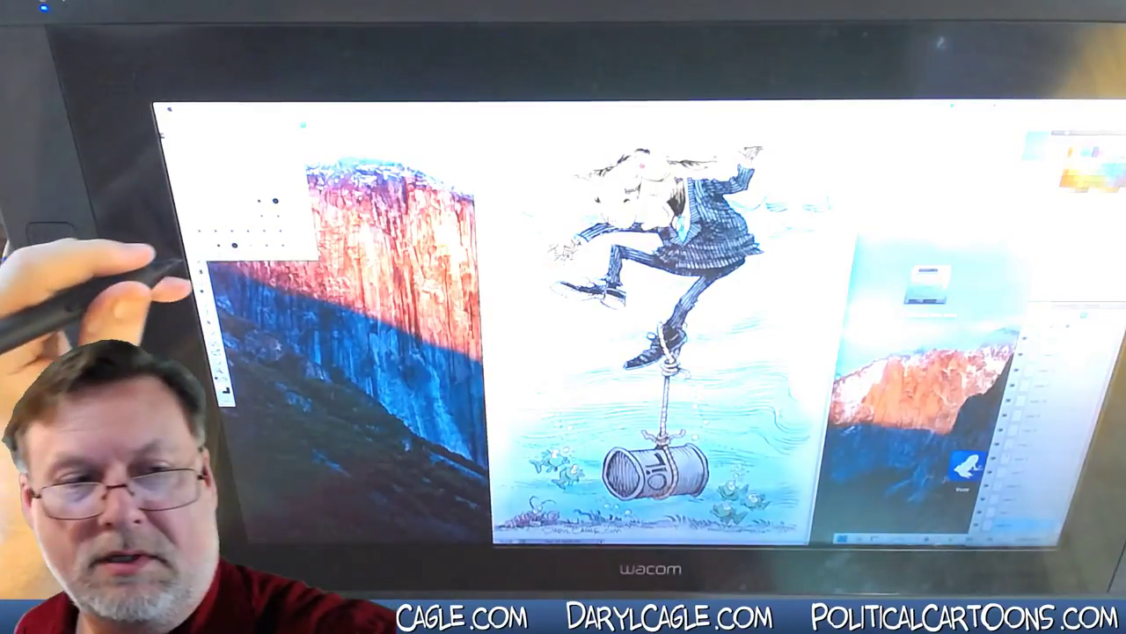
pyautogui.click(176, 212)
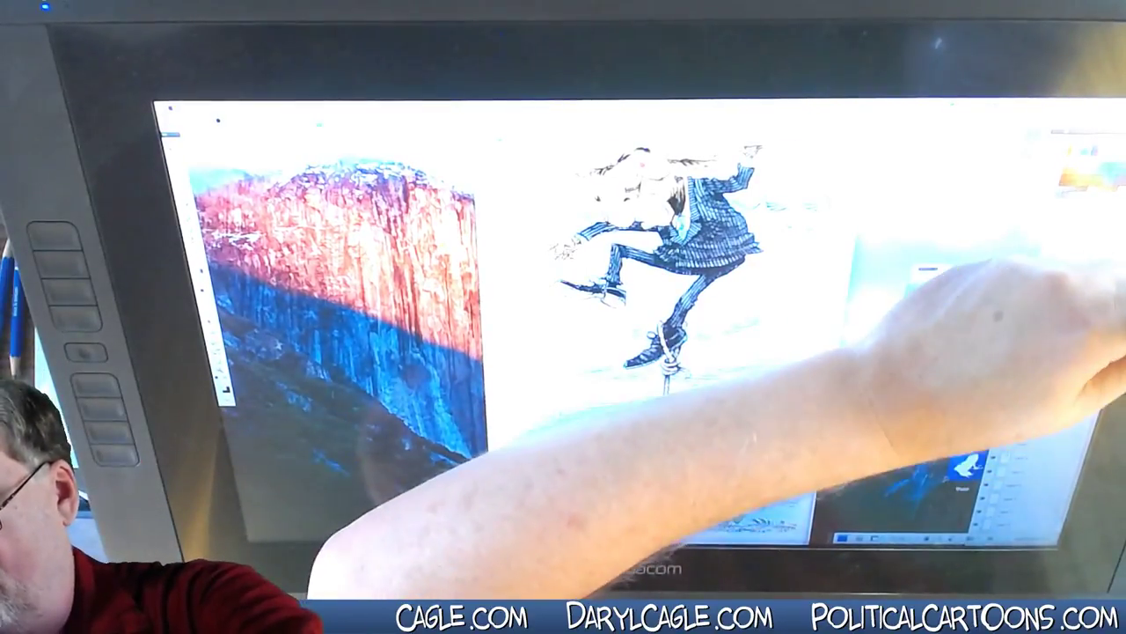
pyautogui.rightClick(981, 392)
pyautogui.click(999, 457)
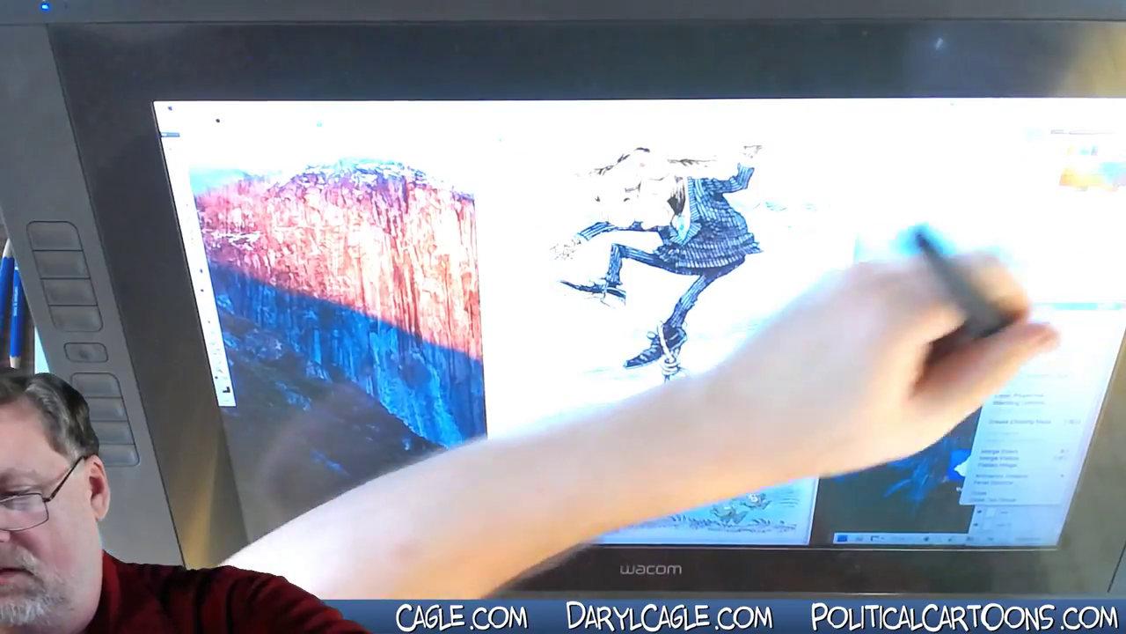
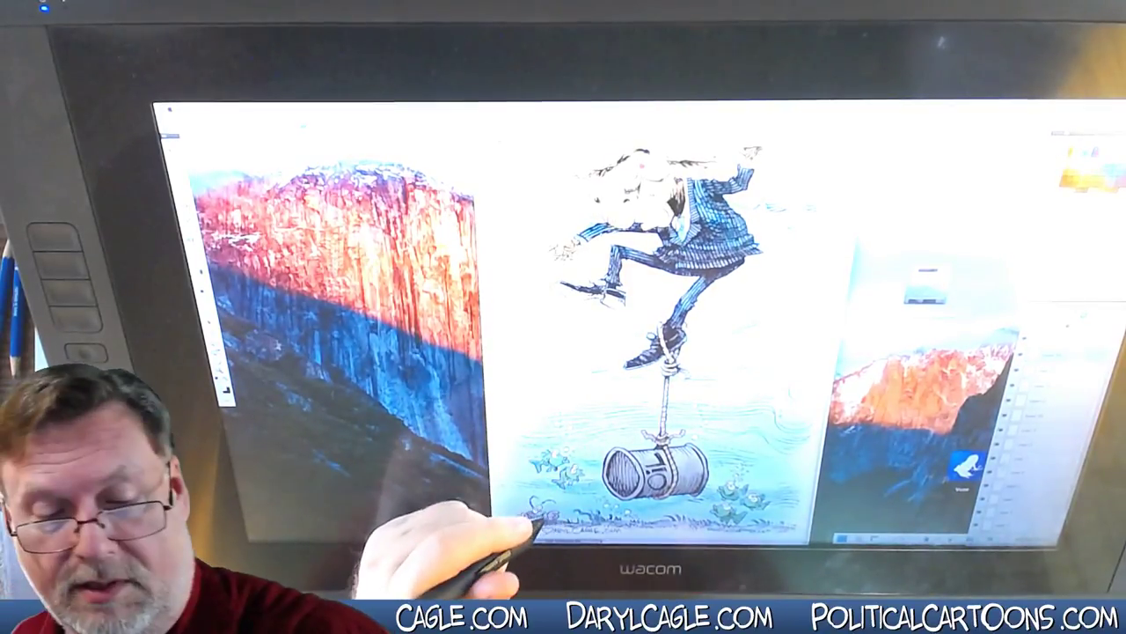
# Brush the blue water texture at 44% opacity across the water around the rope above the barrel with the Pattern Stamp tool.
pyautogui.hotkey('ctrl', '+')
pyautogui.hotkey('ctrl', '+')
pyautogui.scroll(-3, 515, 528)
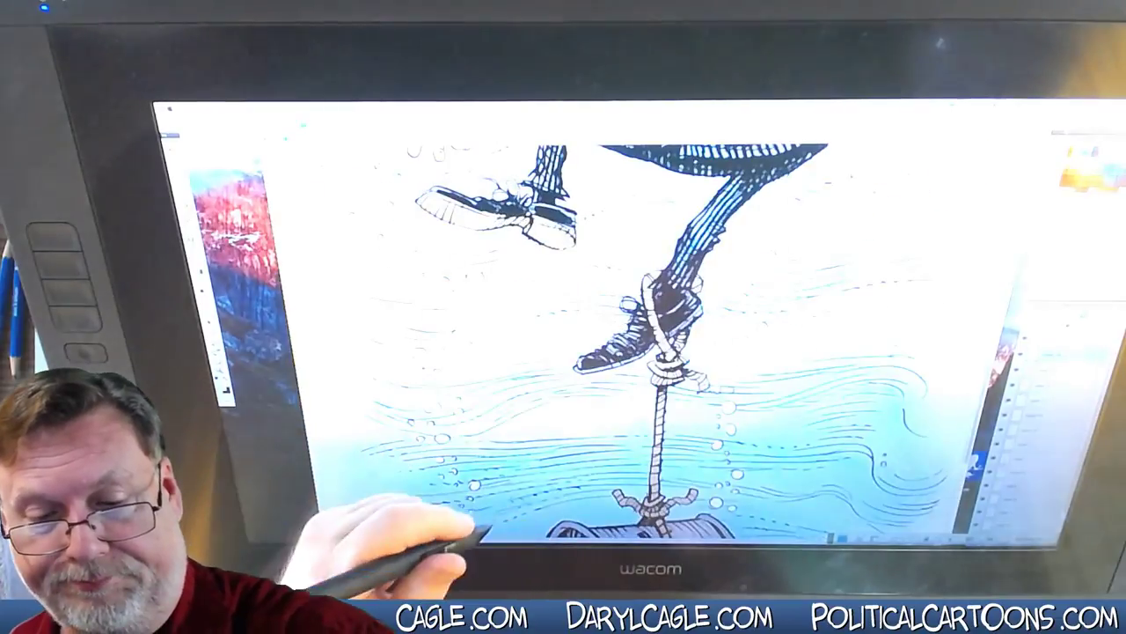
pyautogui.hotkey('ctrl', '+')
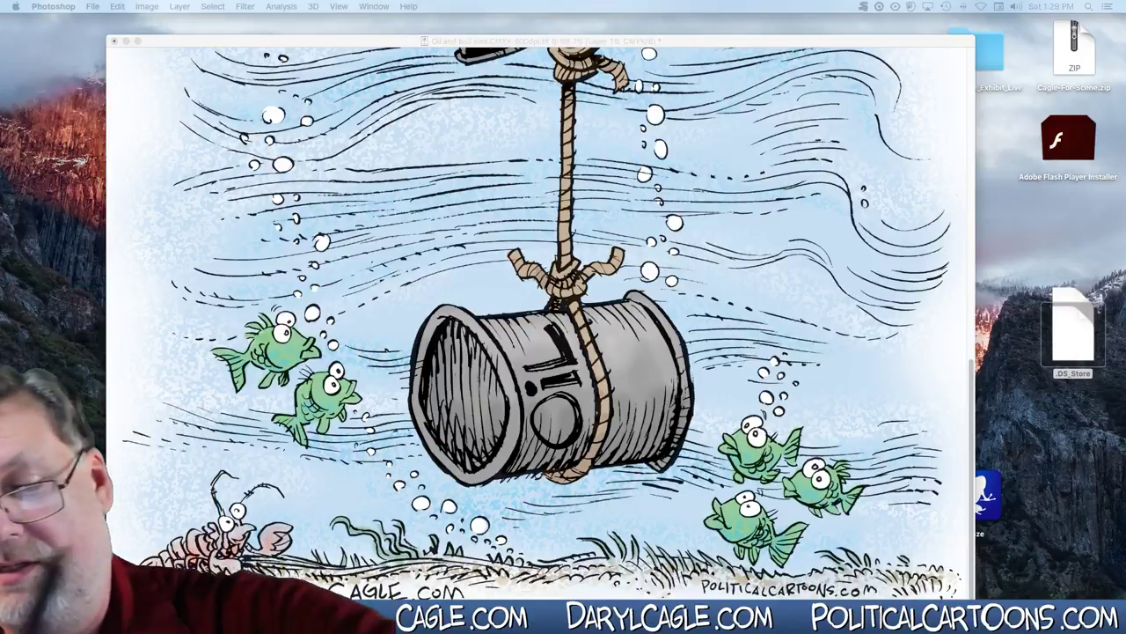
pyautogui.click(176, 48)
pyautogui.click(9, 164)
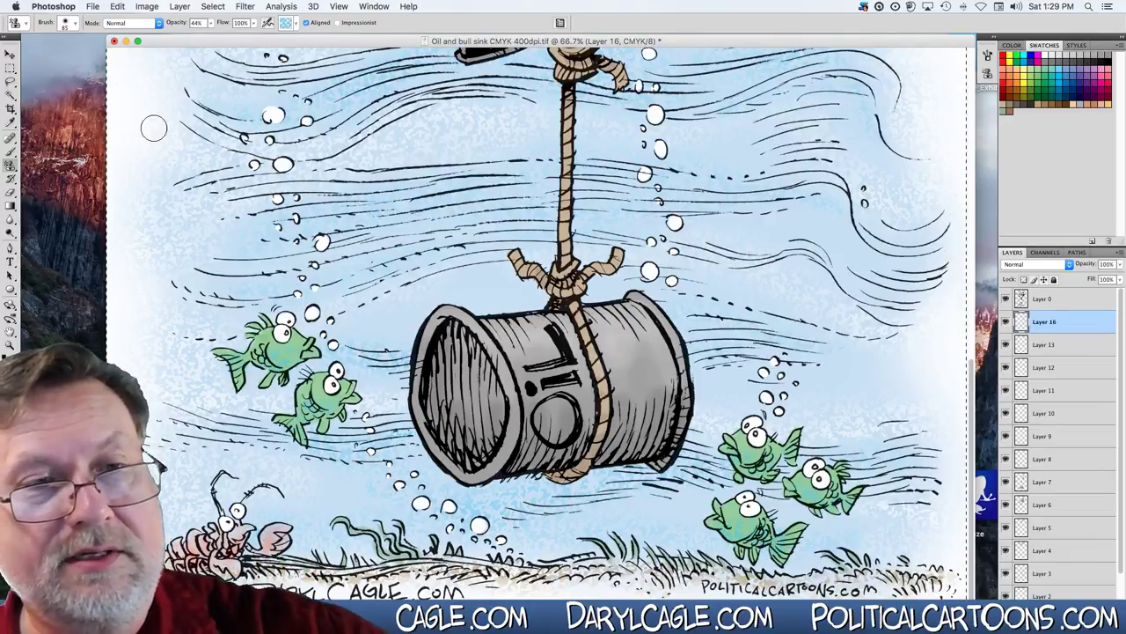
pyautogui.moveTo(246, 275)
pyautogui.mouseDown()
pyautogui.moveTo(496, 228)
pyautogui.moveTo(940, 287)
pyautogui.mouseUp()
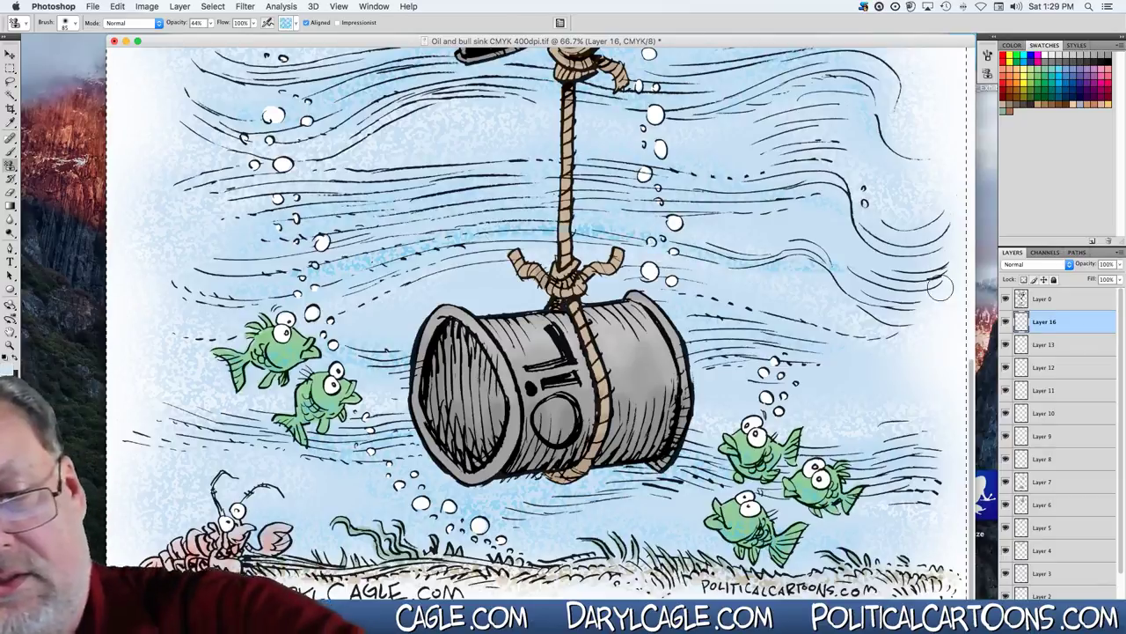
pyautogui.scroll(1, 793, 200)
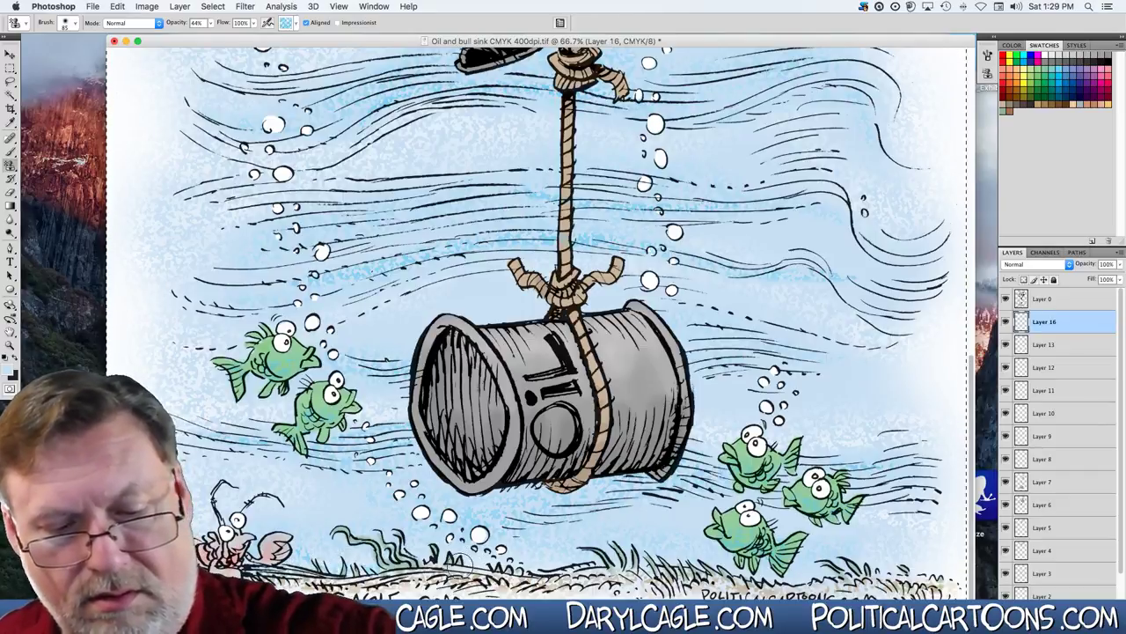
# Lower the Pattern Stamp opacity to 21% and brush the blue texture lightly over the oil barrel.
pyautogui.moveTo(209, 24); pyautogui.dragTo(200, 44)
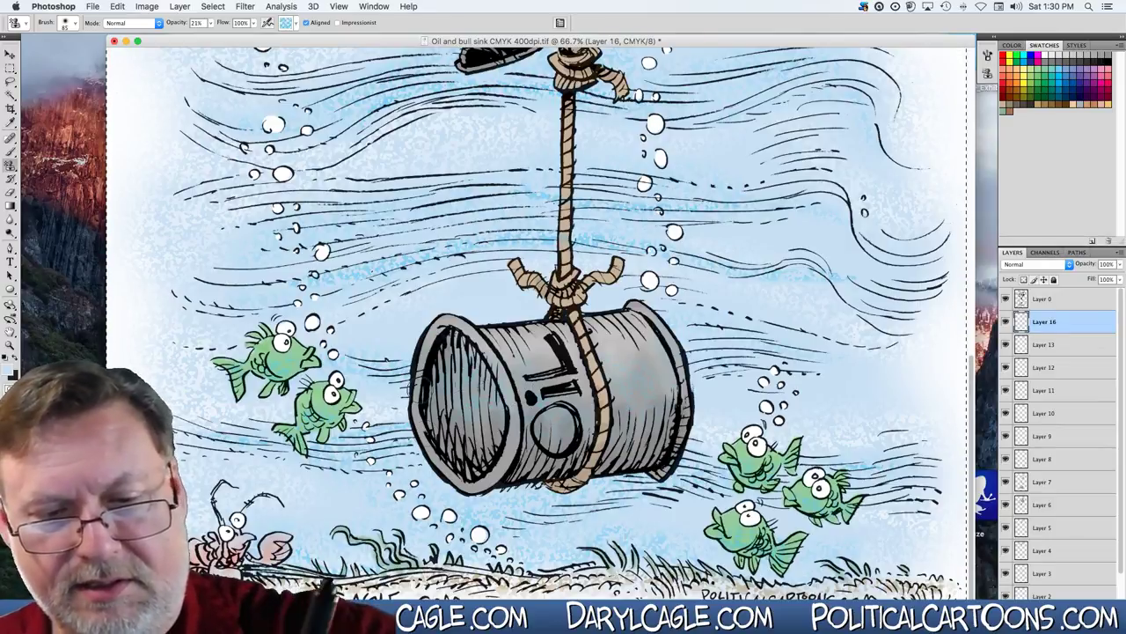
pyautogui.moveTo(454, 447)
pyautogui.mouseDown()
pyautogui.moveTo(517, 359)
pyautogui.moveTo(569, 387)
pyautogui.moveTo(617, 345)
pyautogui.moveTo(680, 362)
pyautogui.mouseUp()
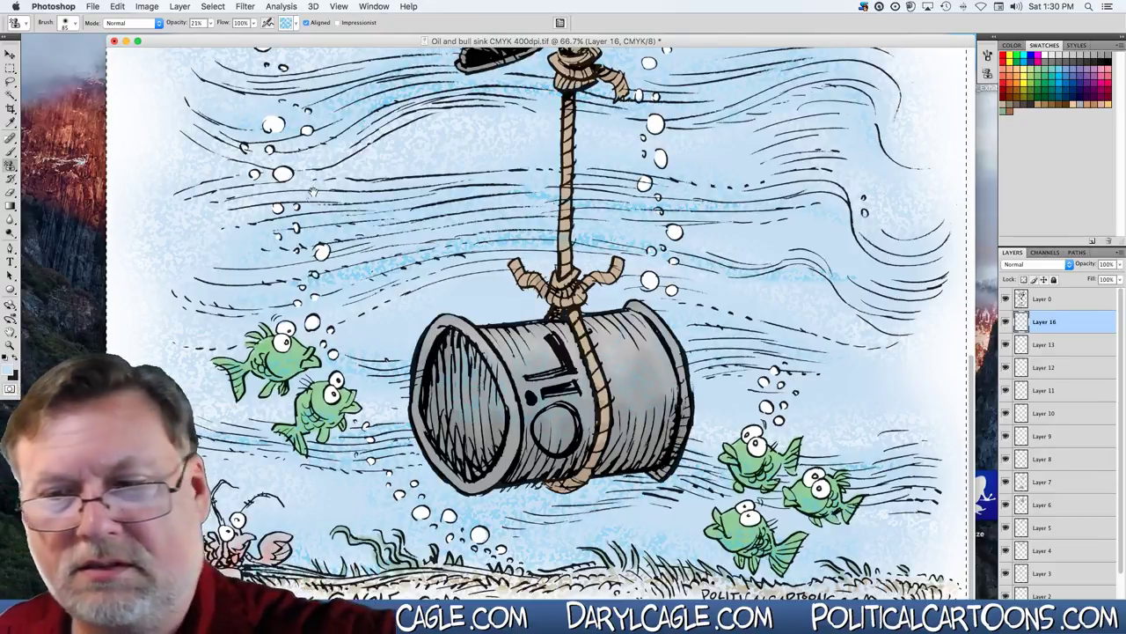
pyautogui.scroll(5, 308, 226)
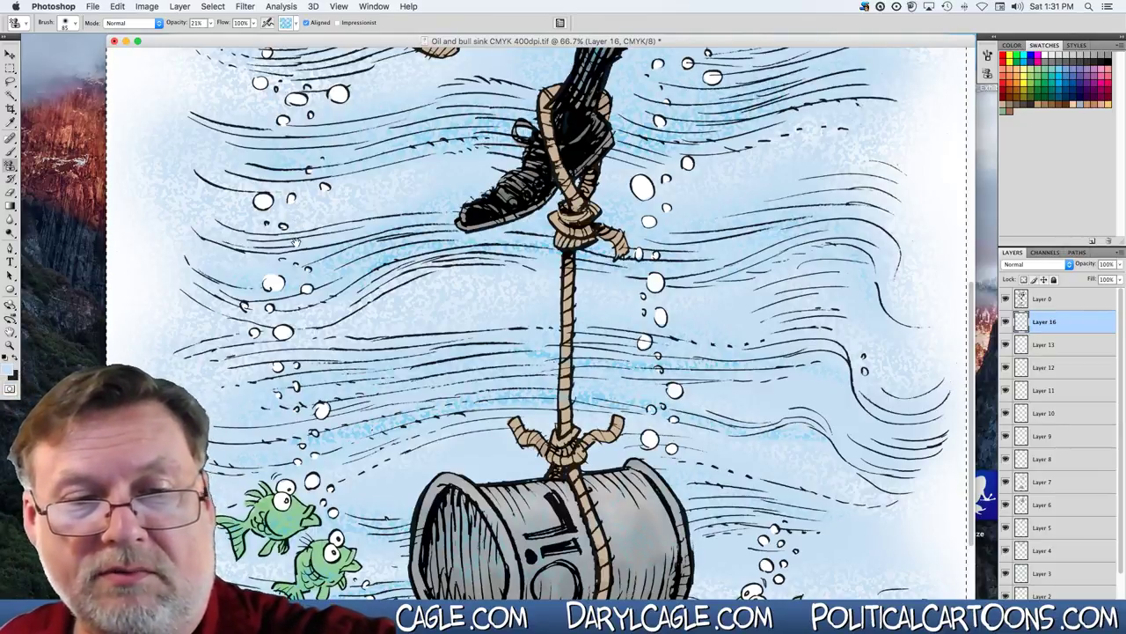
pyautogui.scroll(10, 295, 243)
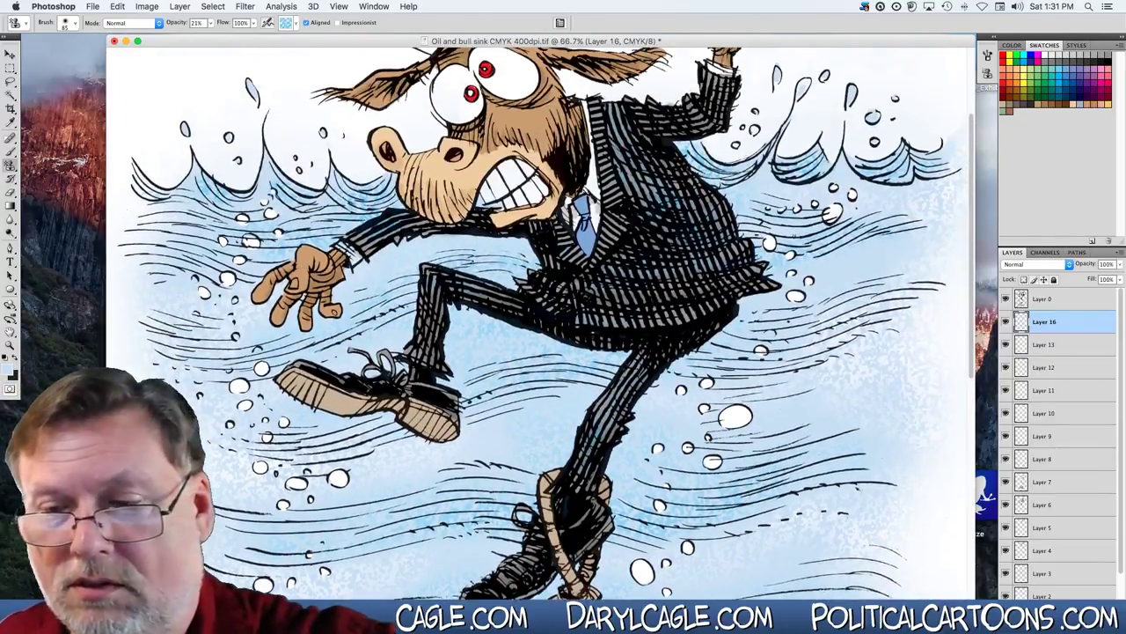
pyautogui.scroll(1, 296, 242)
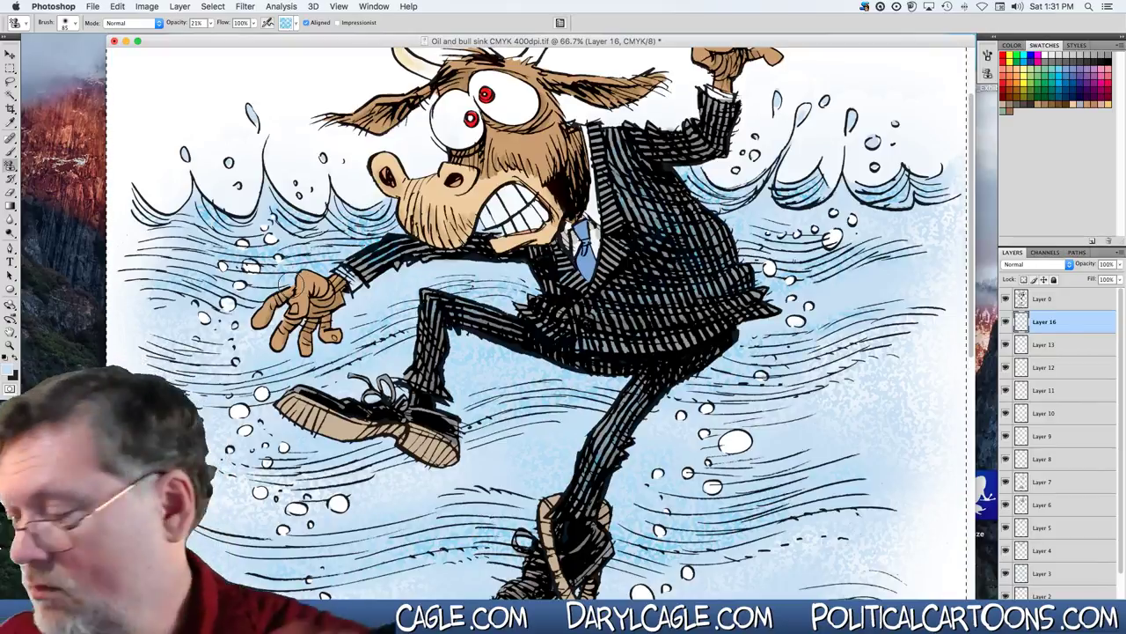
pyautogui.press('super+minus')
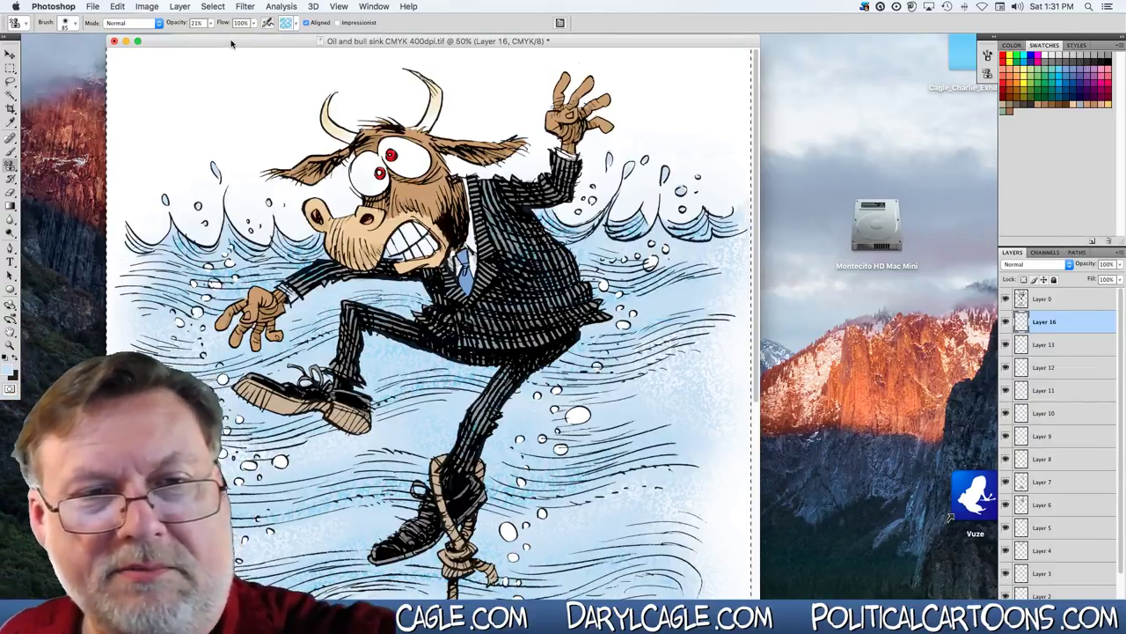
pyautogui.moveTo(232, 42); pyautogui.dragTo(435, 40)
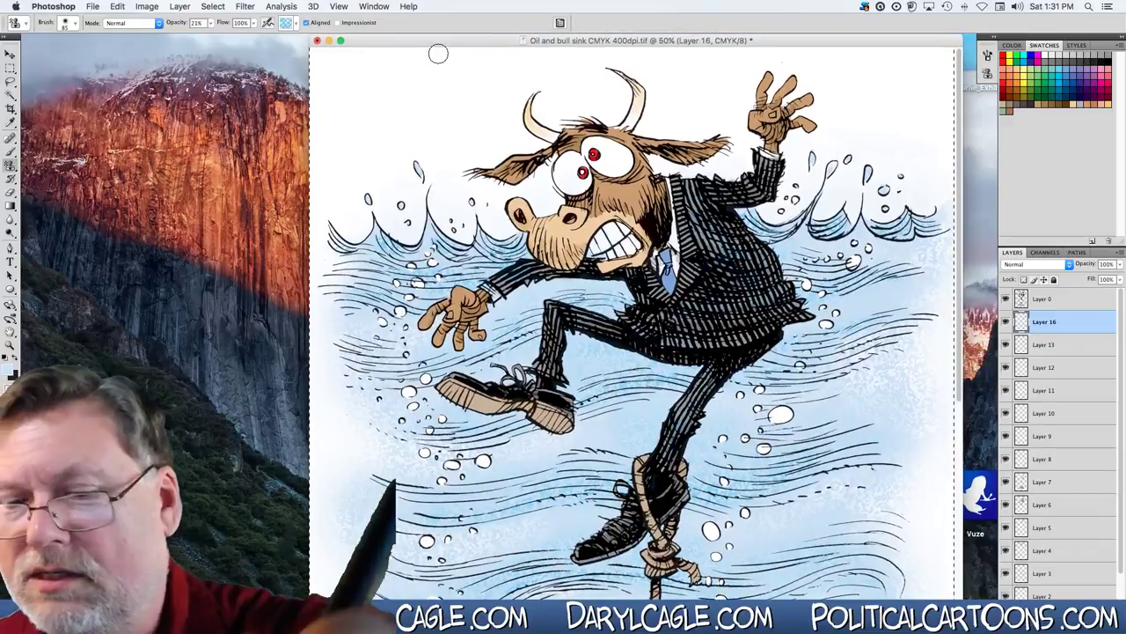
# Check the whole cartoon and save the layered TIFF with LZW image compression and RLE layer compression.
pyautogui.scroll(-10, 484, 512)
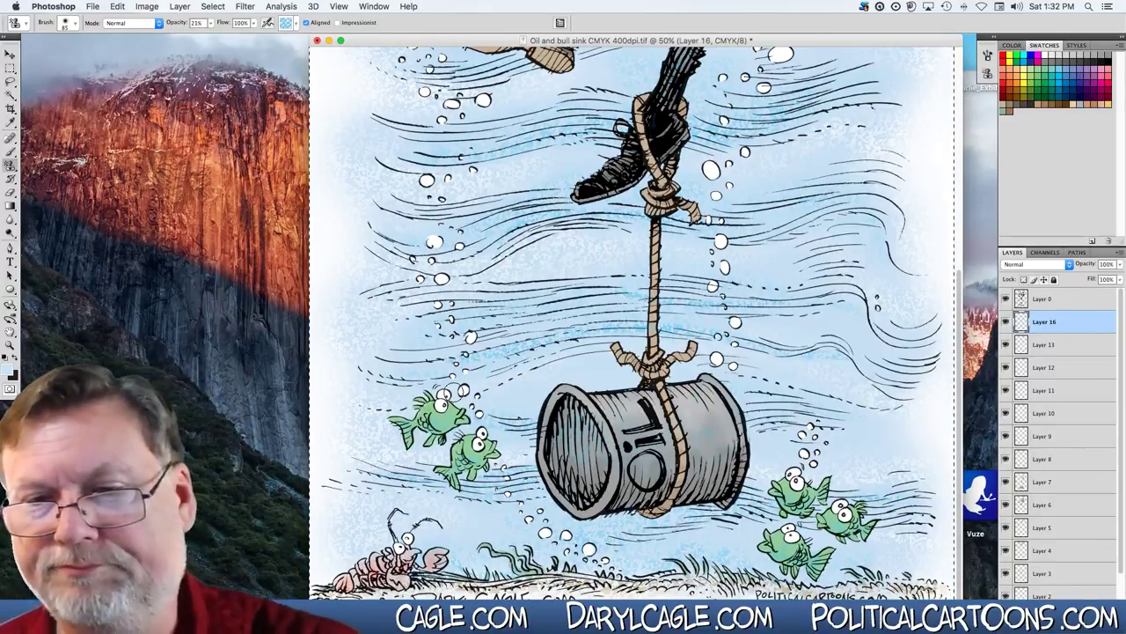
pyautogui.press('super+minus')
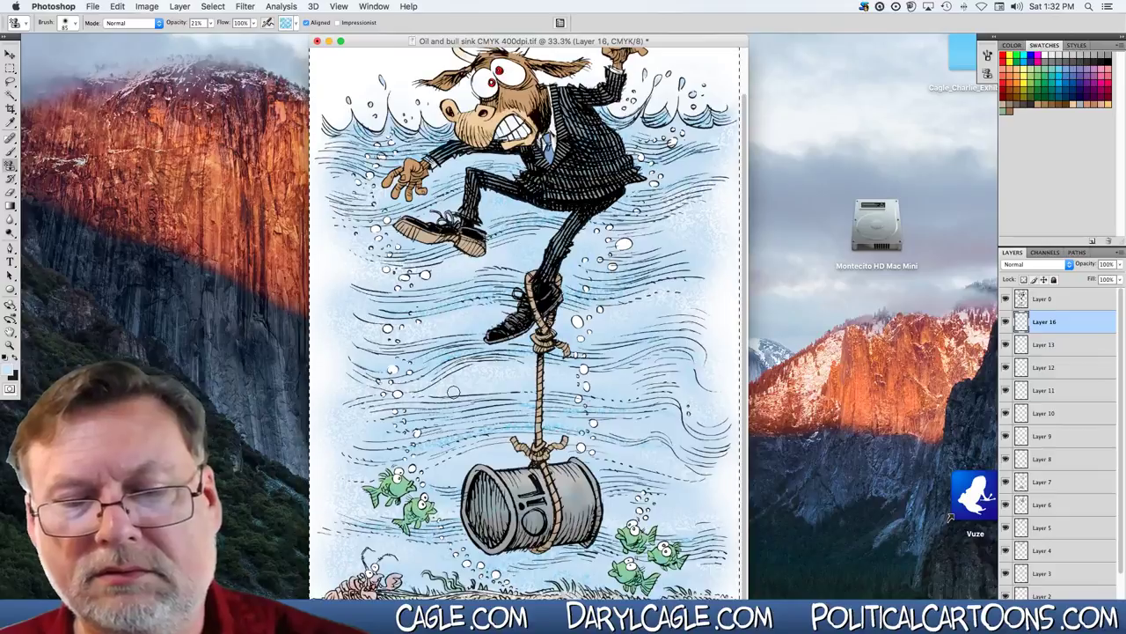
pyautogui.press('super+s')
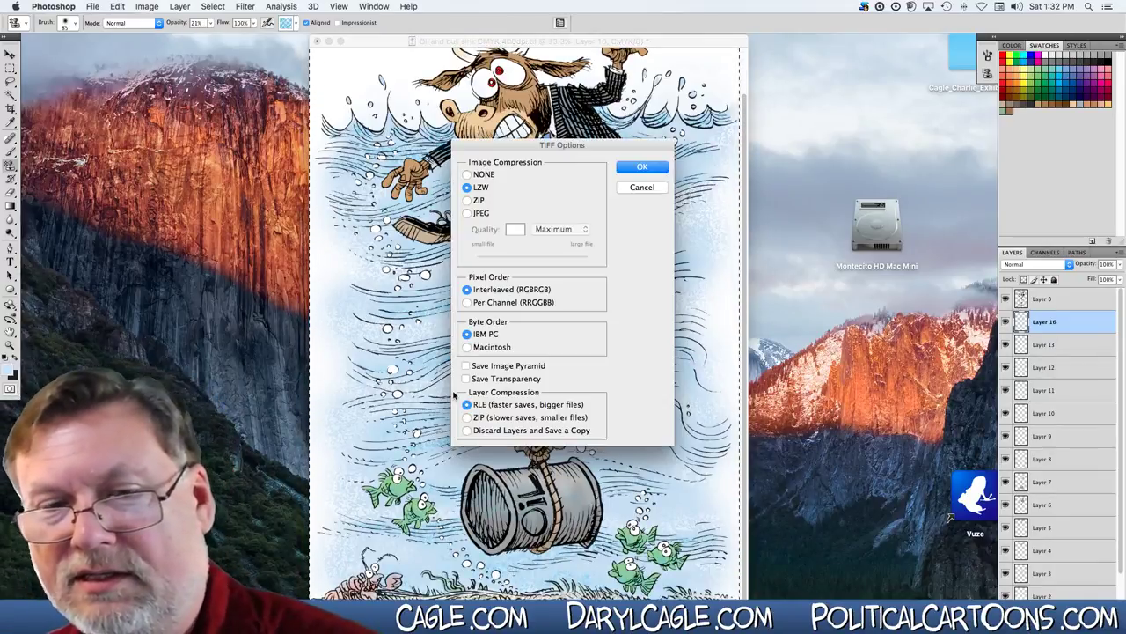
pyautogui.press('Return')
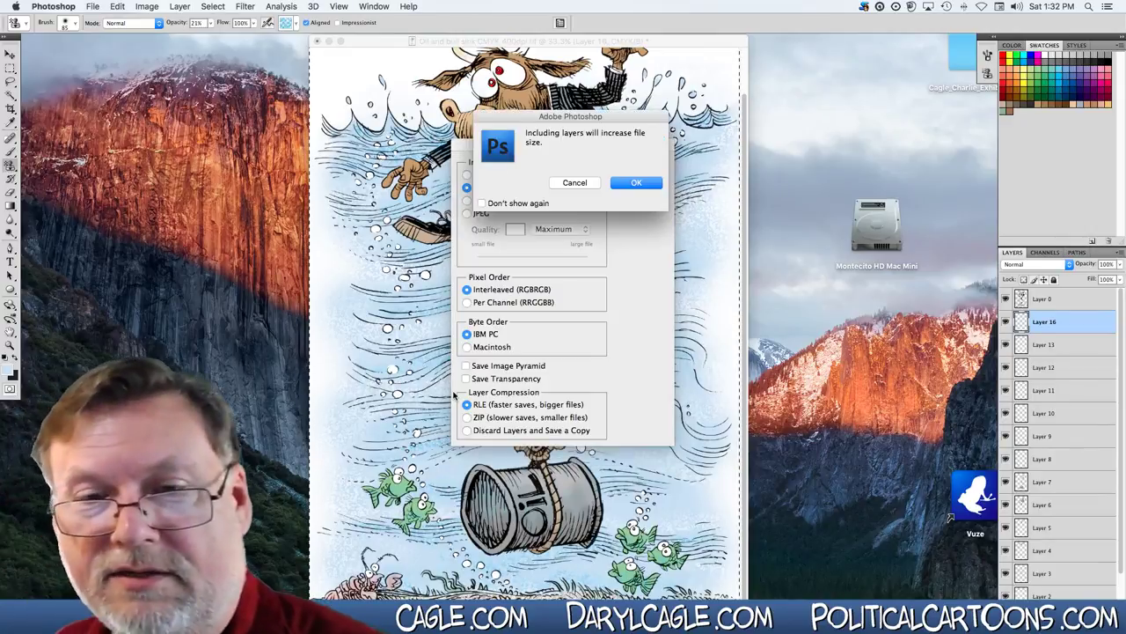
pyautogui.press('Return')
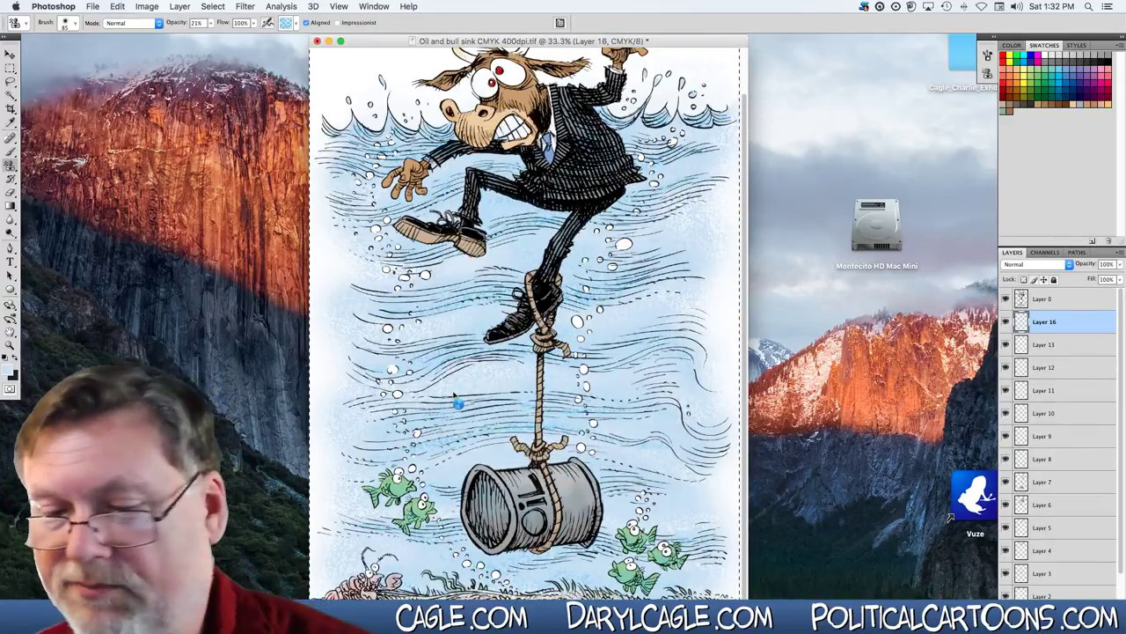
pyautogui.press('super+s')
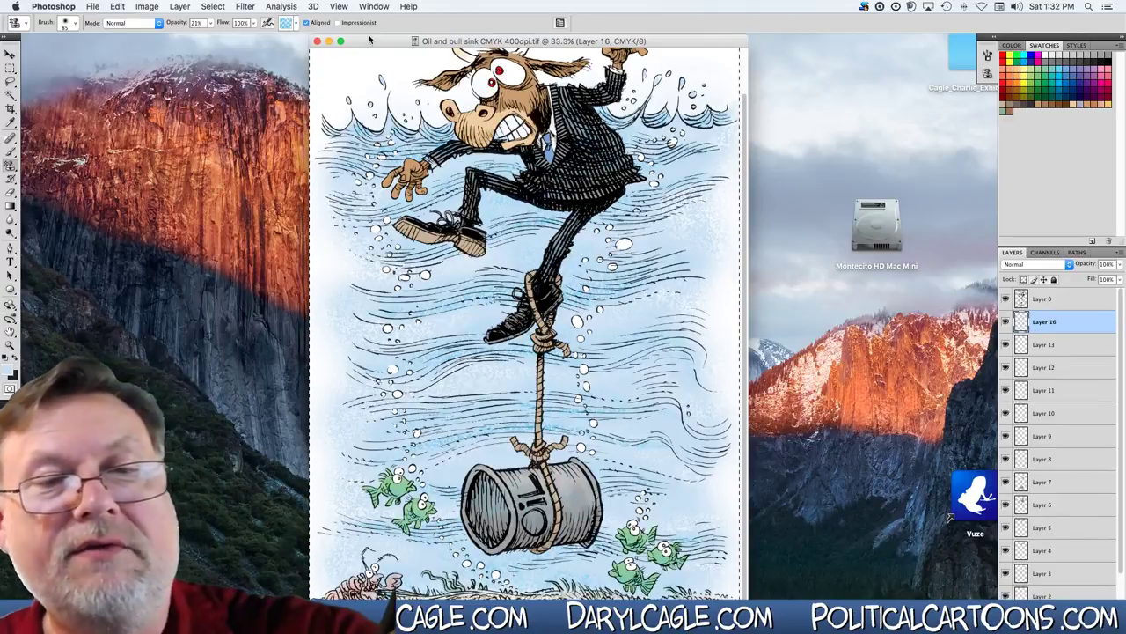
# Reposition the document window nearer the middle of the screen and look over the cartoon from the horns to the barrel.
pyautogui.moveTo(366, 46); pyautogui.dragTo(465, 47)
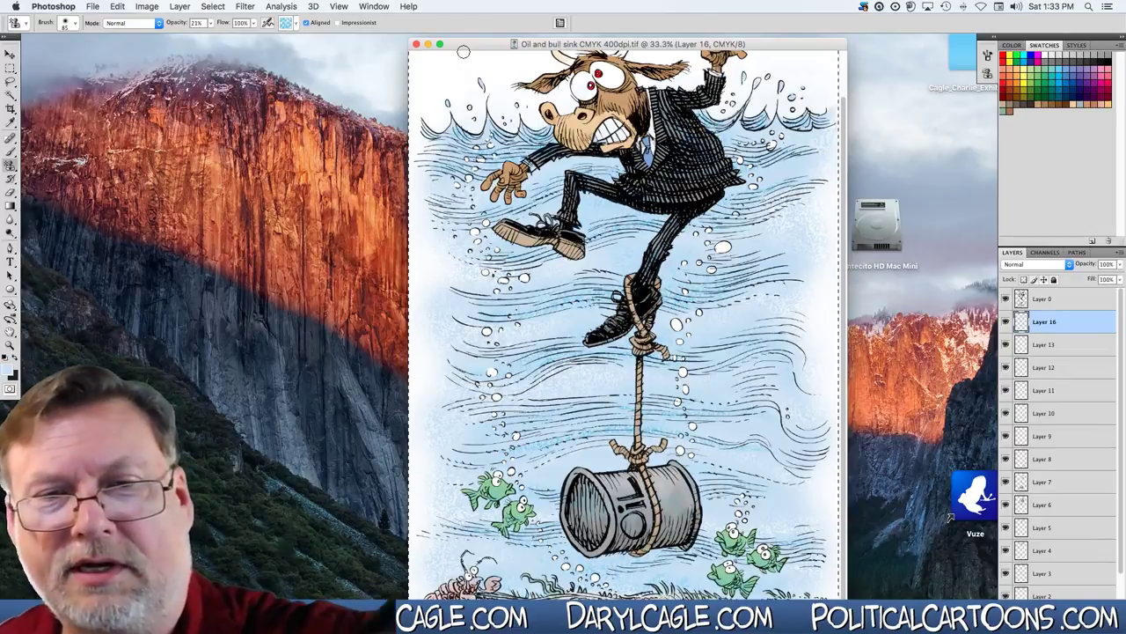
pyautogui.moveTo(463, 45); pyautogui.dragTo(471, 44)
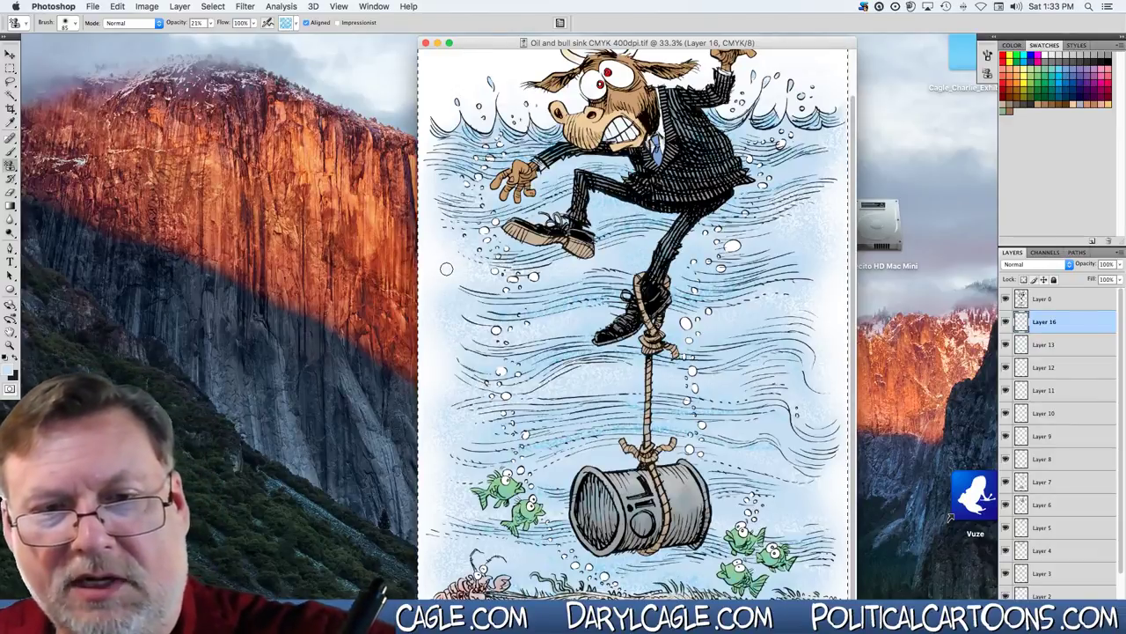
pyautogui.moveTo(451, 256); pyautogui.dragTo(460, 380)
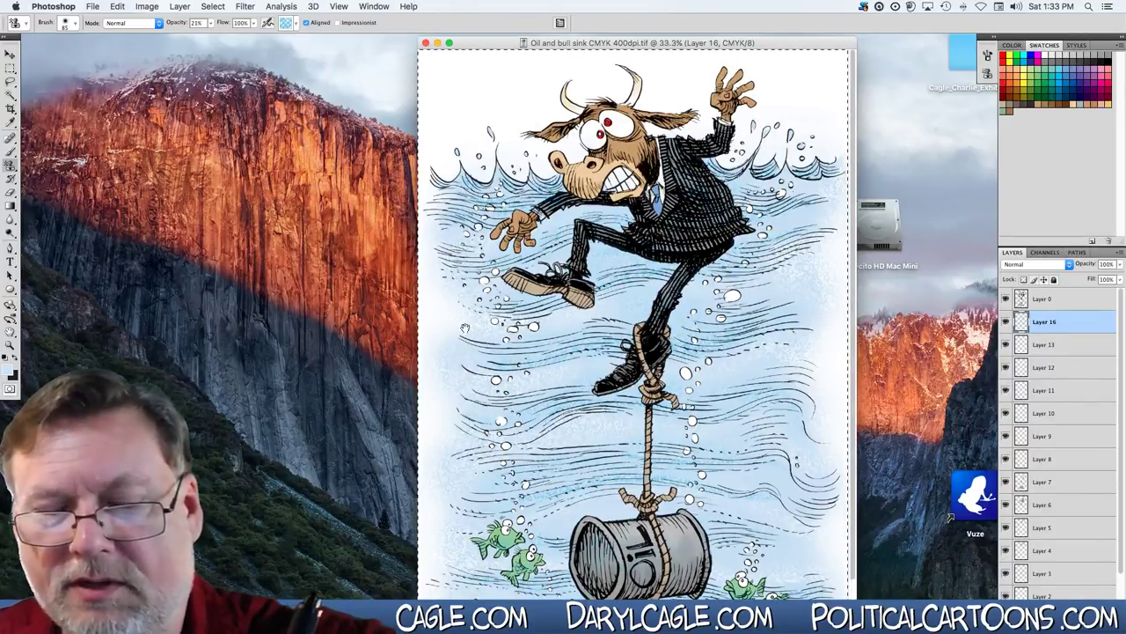
pyautogui.moveTo(460, 359); pyautogui.dragTo(458, 312)
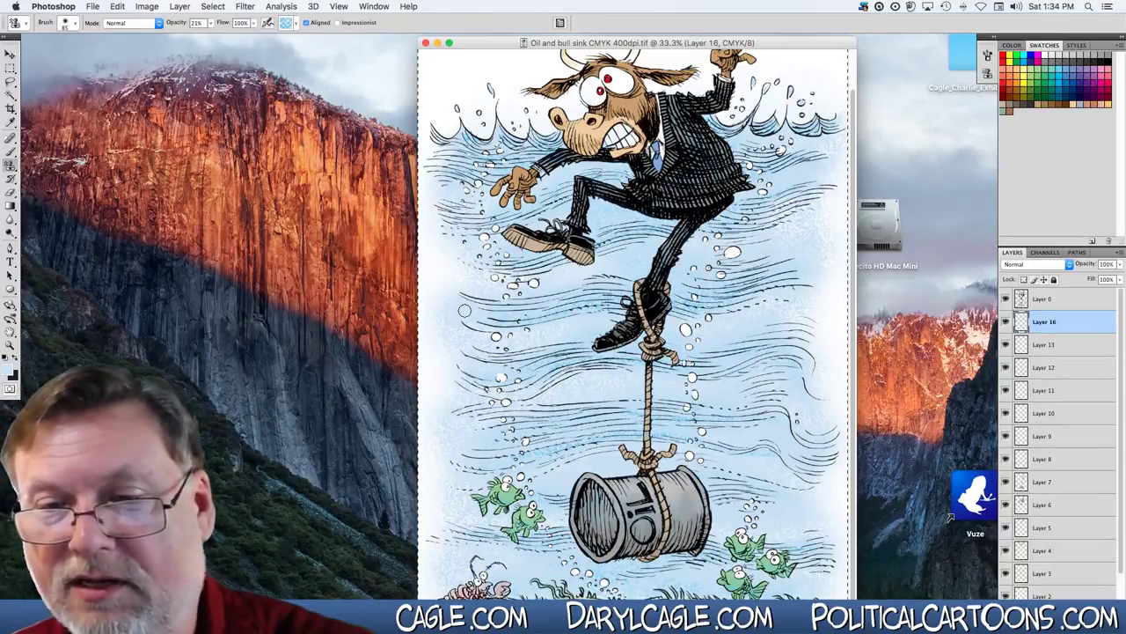
# Save a separate TIFF version named "Oil and bull CMYK 400dpiFINAL.tif" in the Bull and Oil Sink folder with LZW compression.
pyautogui.click(93, 7)
pyautogui.click(101, 159)
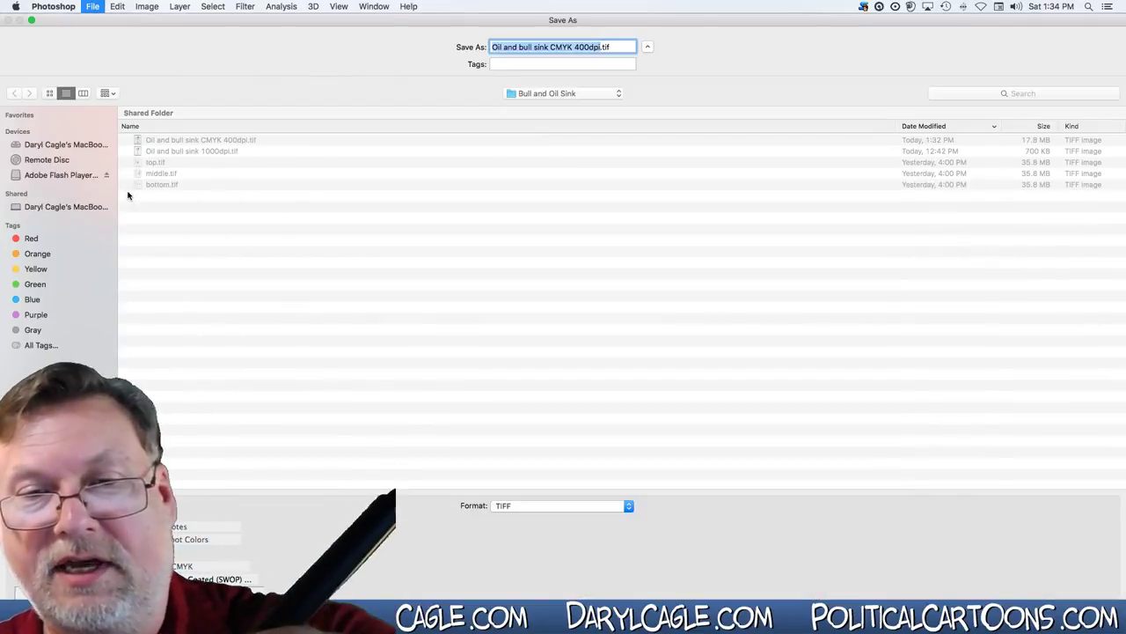
pyautogui.doubleClick(541, 47)
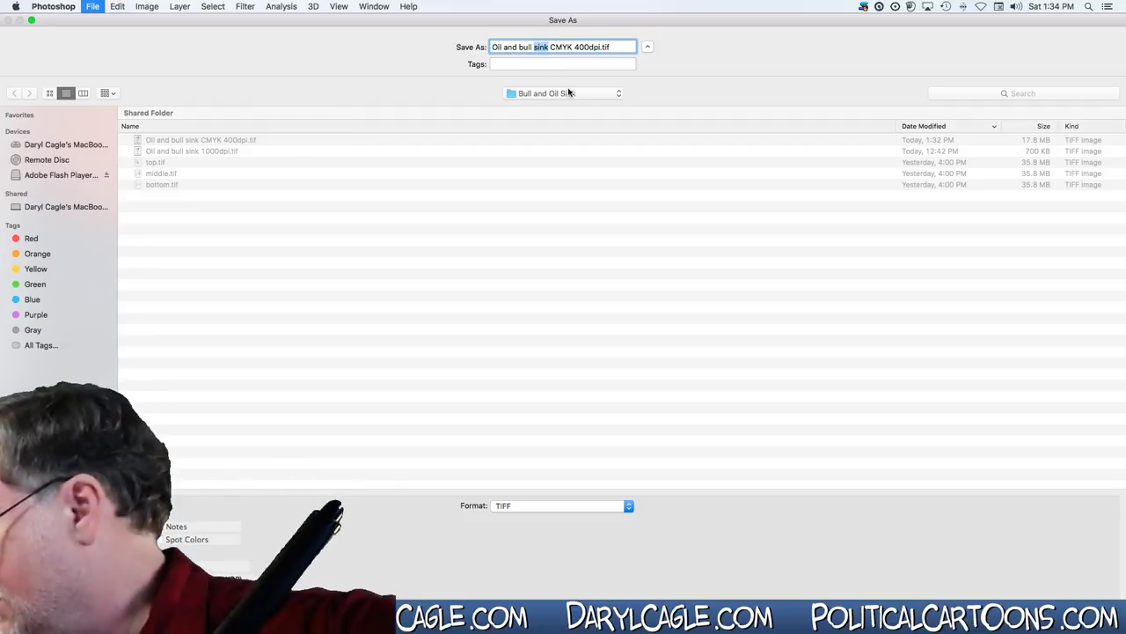
pyautogui.press('BackSpace')
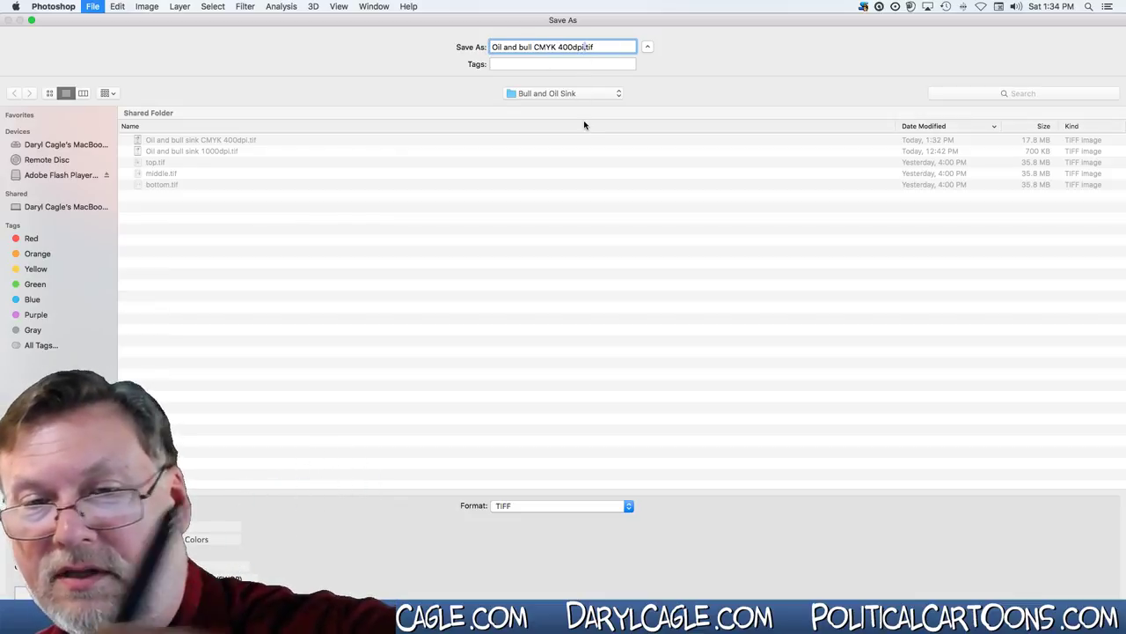
pyautogui.write('FINAL')
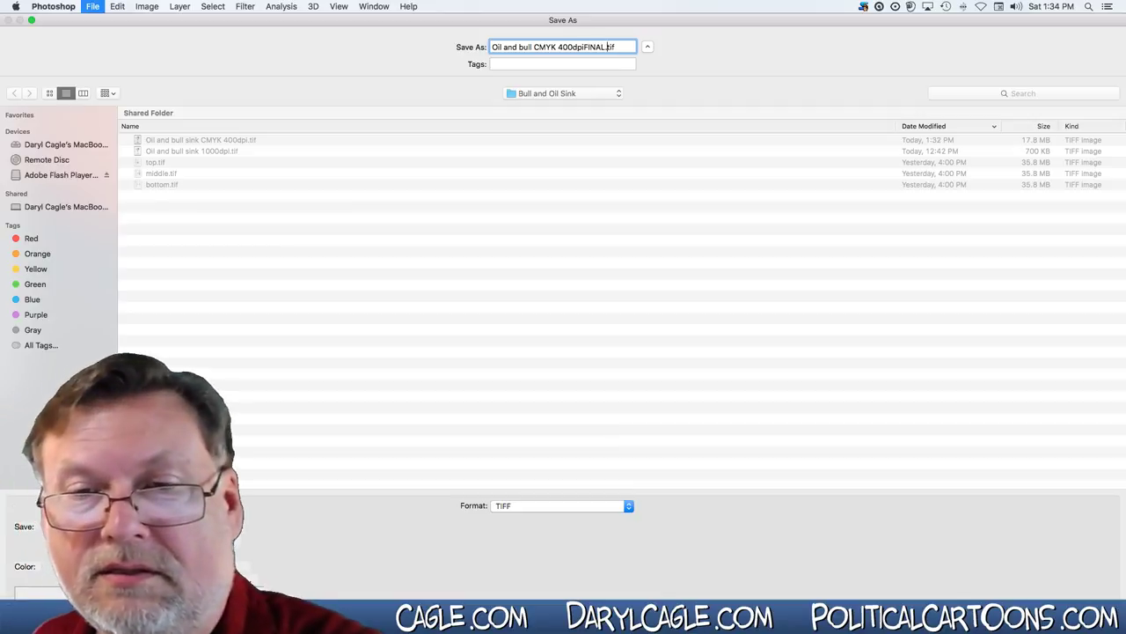
pyautogui.press('Return')
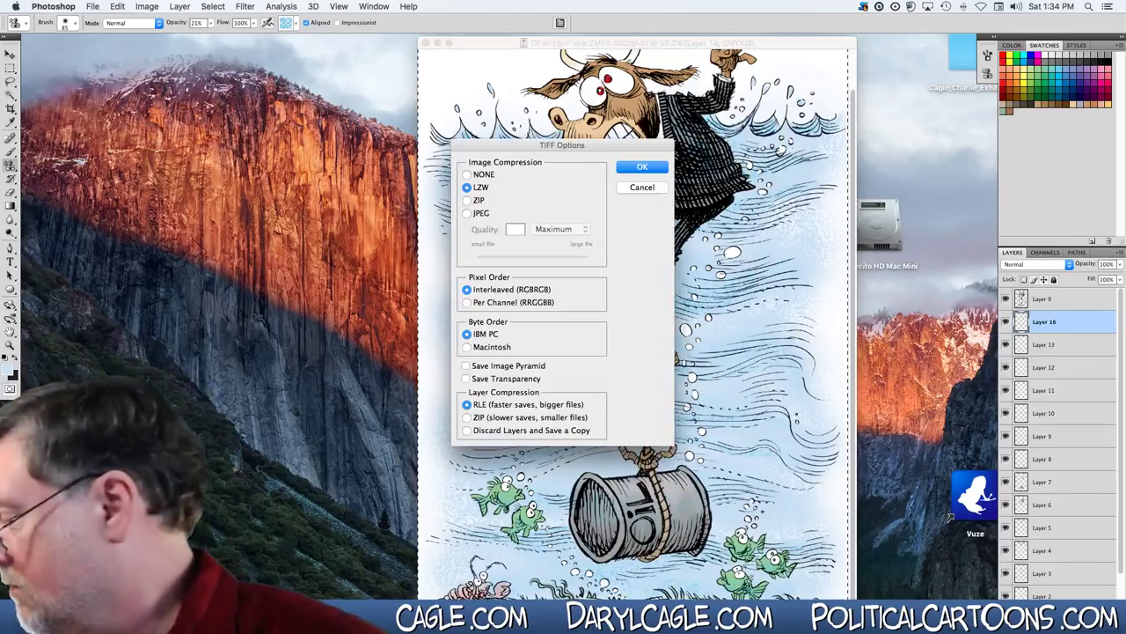
pyautogui.press('Return')
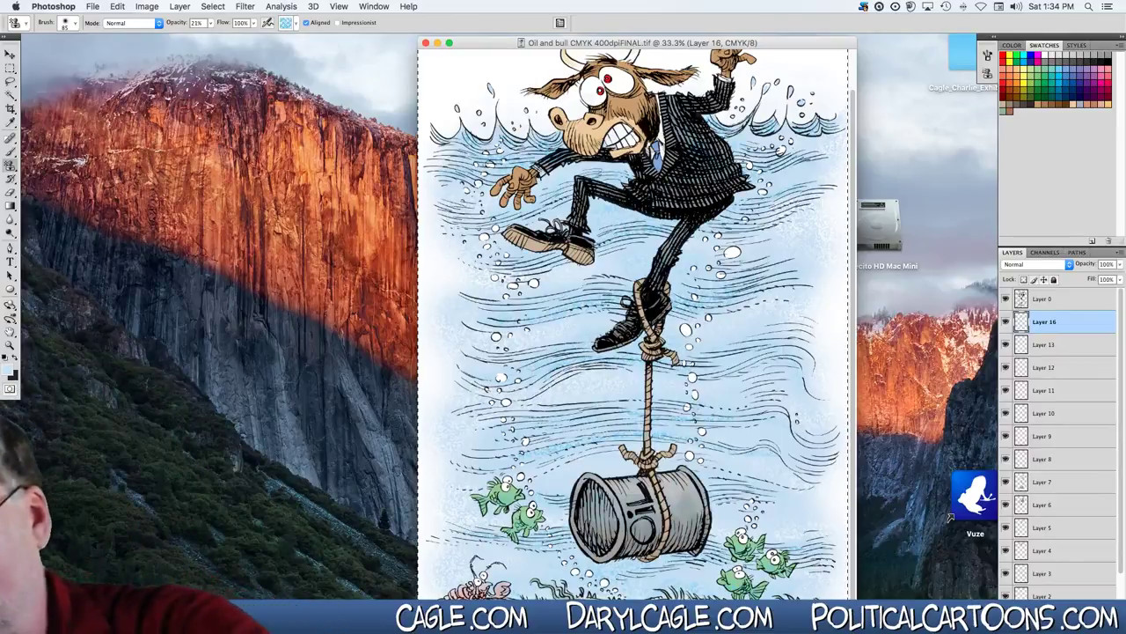
# Merge all visible layers and save the cartoon as the JPEG "Oil and bull CMYK 400dpiFINAL.jpg" at quality 8, Baseline ("Standard").
pyautogui.click(1121, 254)
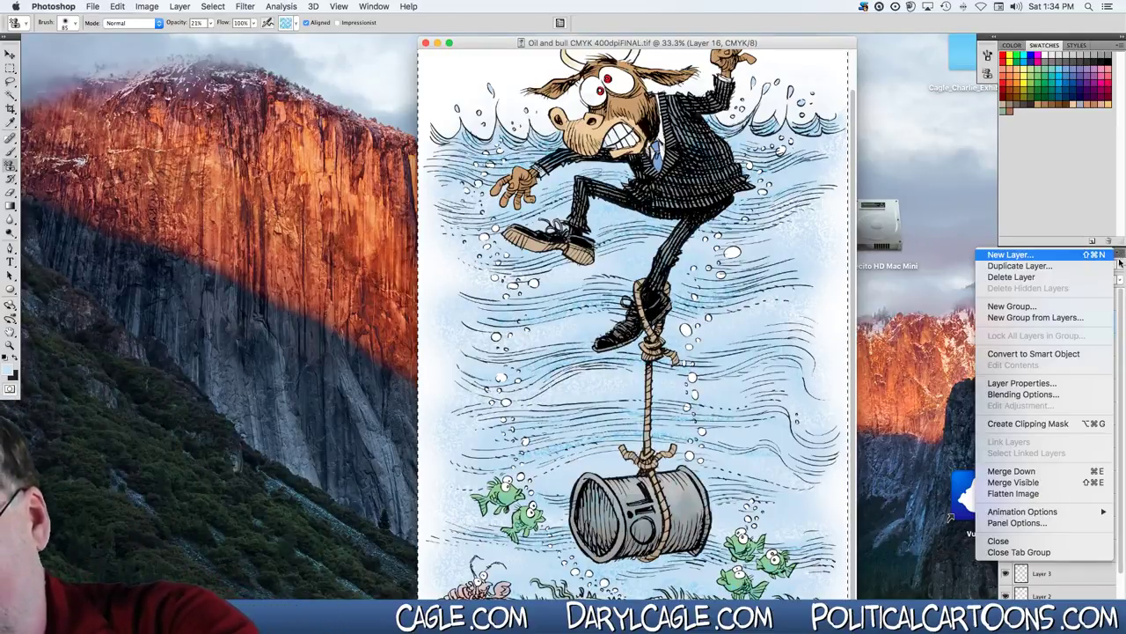
pyautogui.click(990, 483)
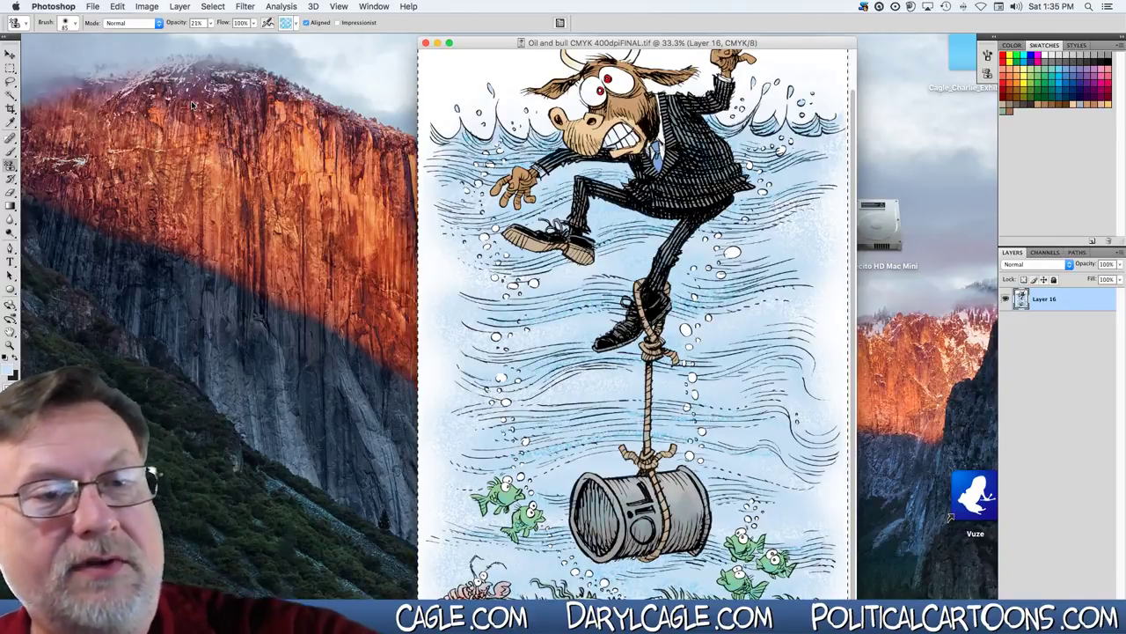
pyautogui.click(93, 7)
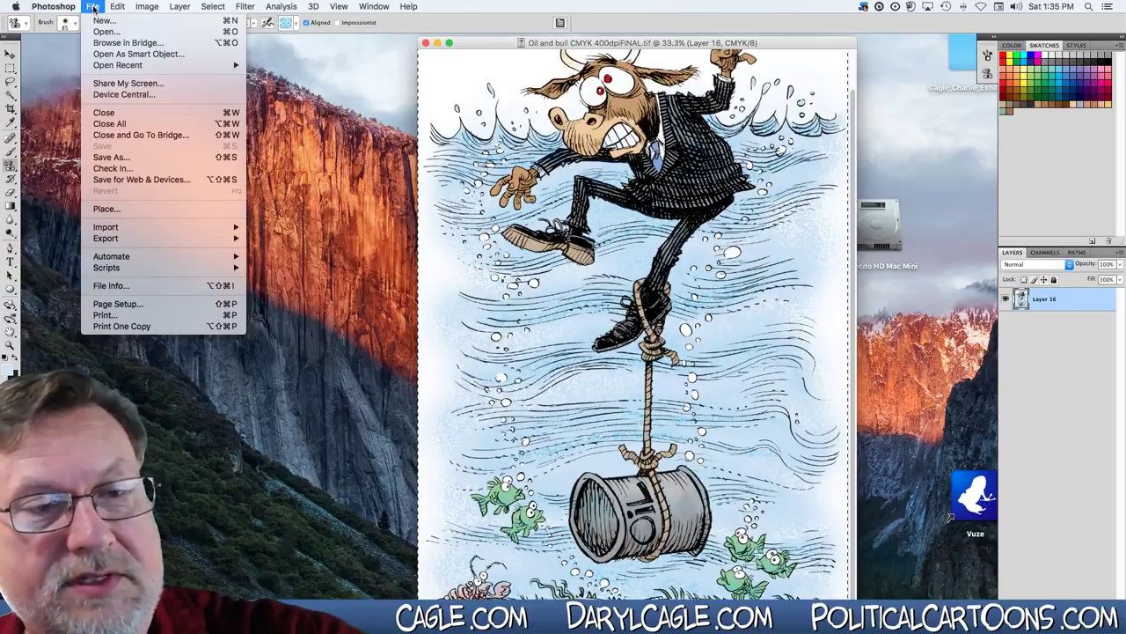
pyautogui.click(109, 158)
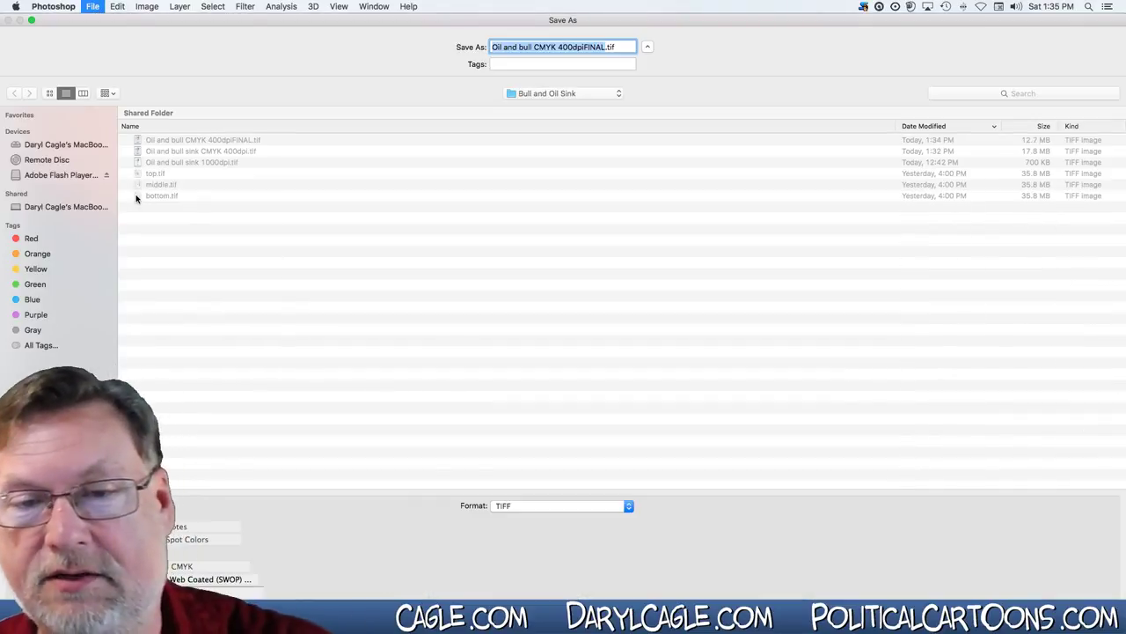
pyautogui.click(510, 506)
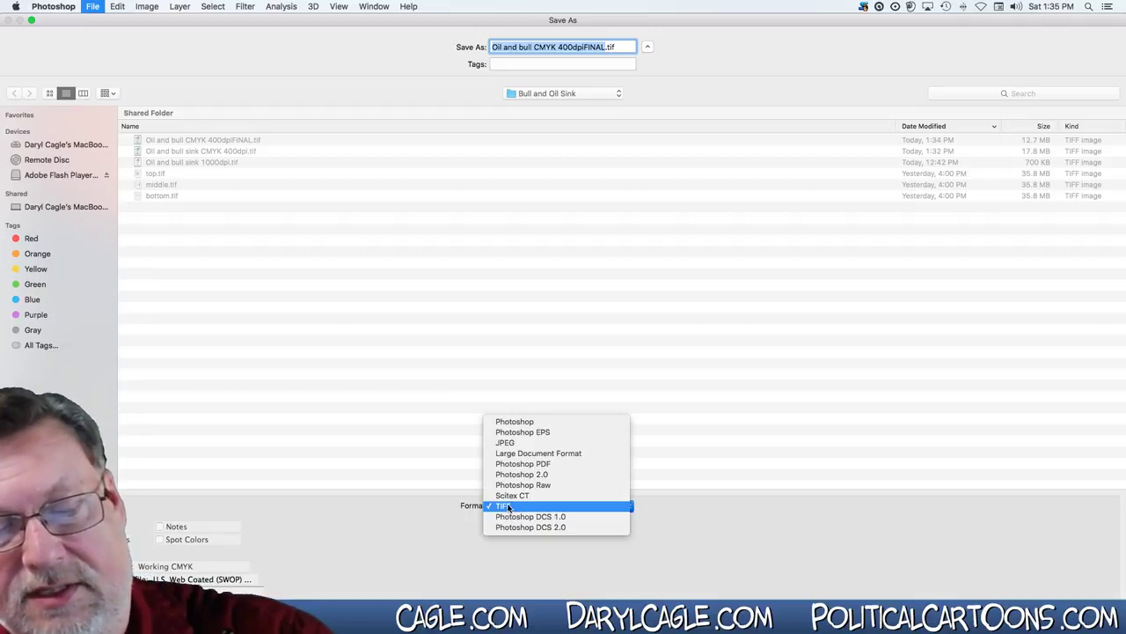
pyautogui.click(489, 442)
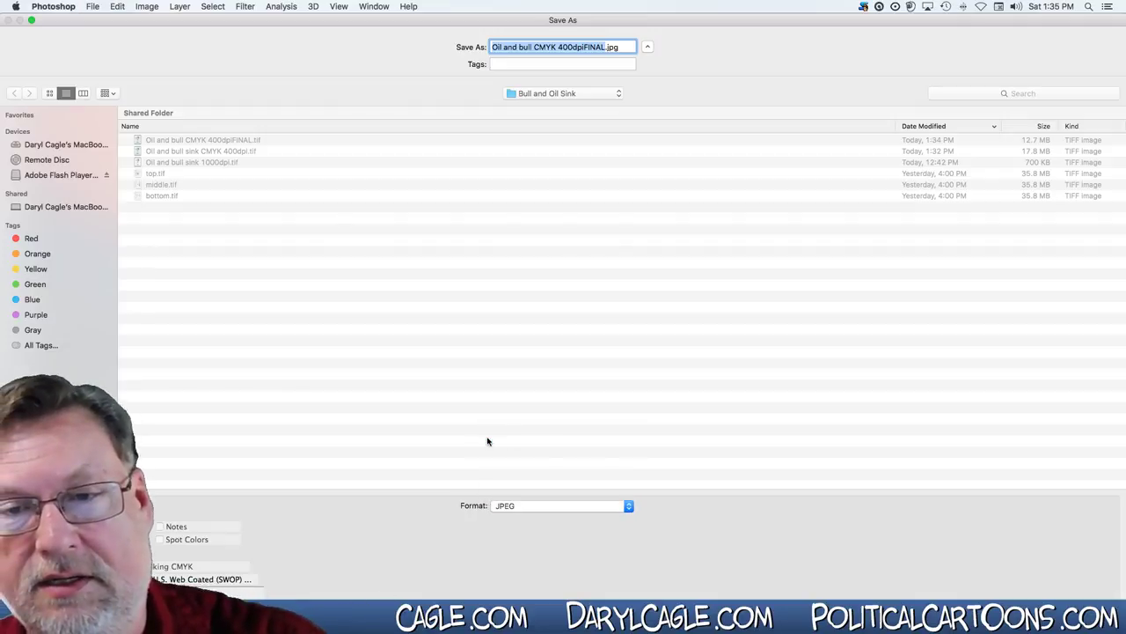
pyautogui.press('Return')
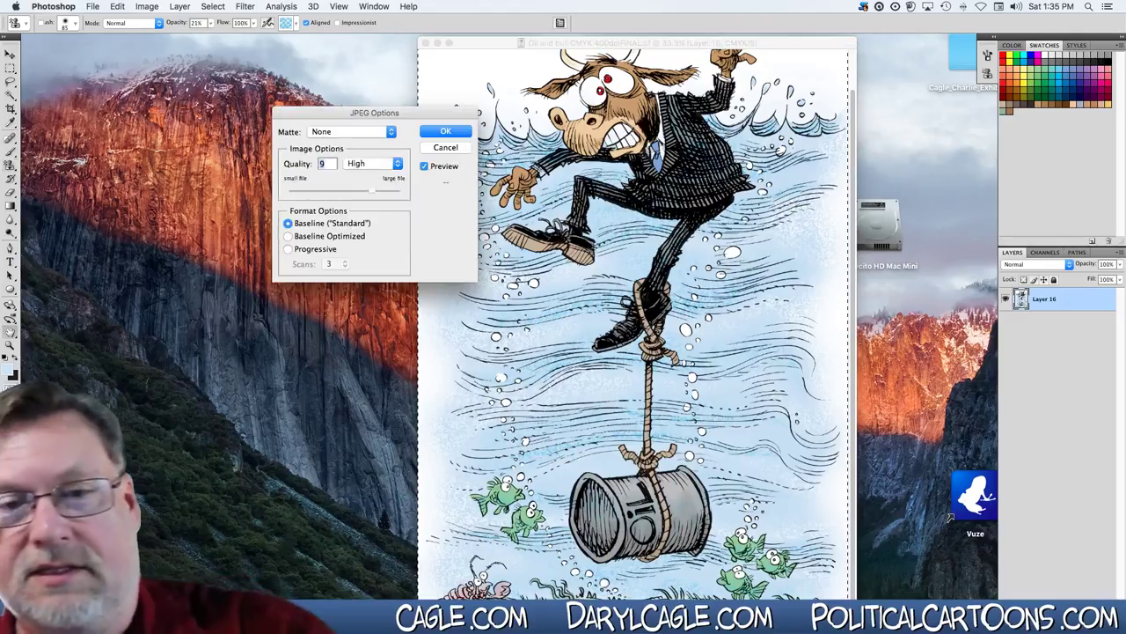
pyautogui.write('8')
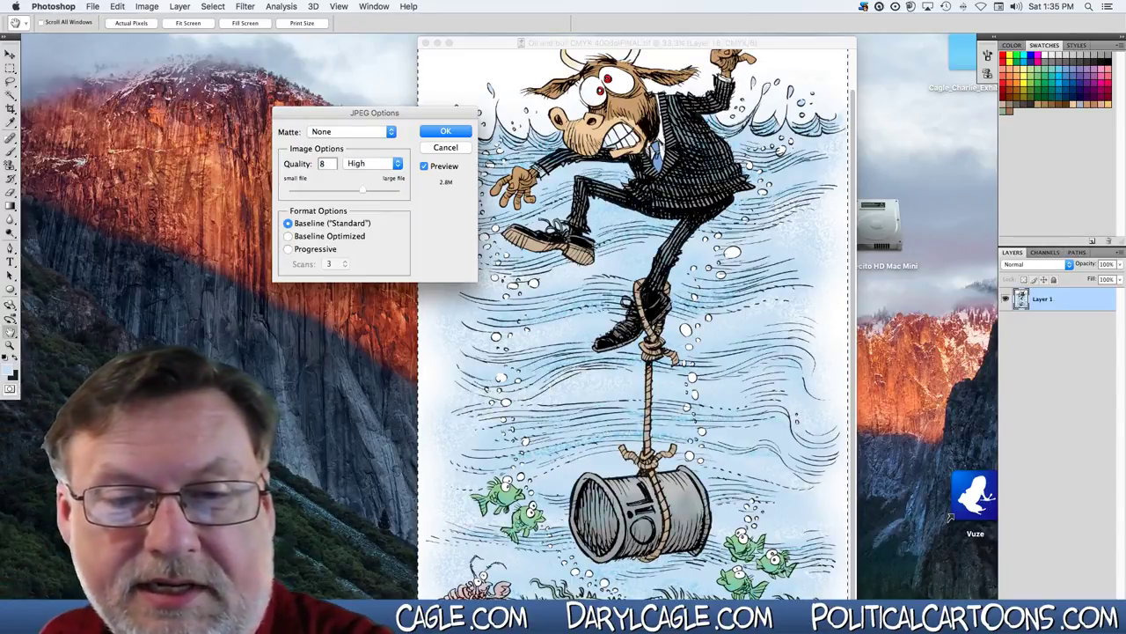
pyautogui.press('Return')
pyautogui.press('s')
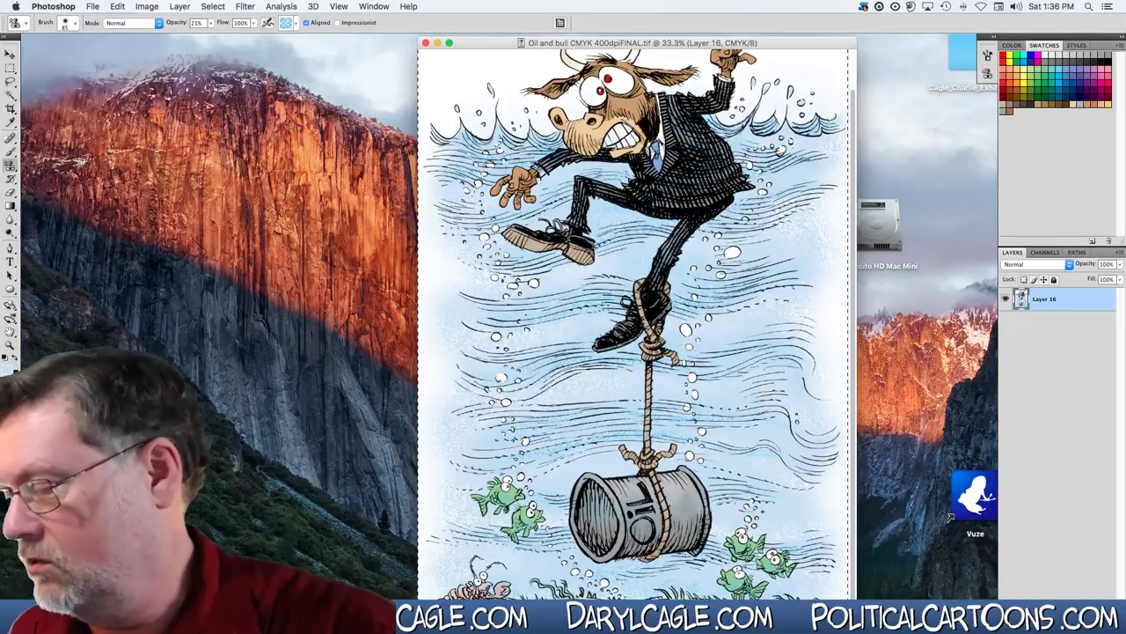
# Close the merged FINAL document and reopen the layered file "Oil and bull sink CMYK 400dpi.tif".
pyautogui.press('super+w')
pyautogui.press('super+o')
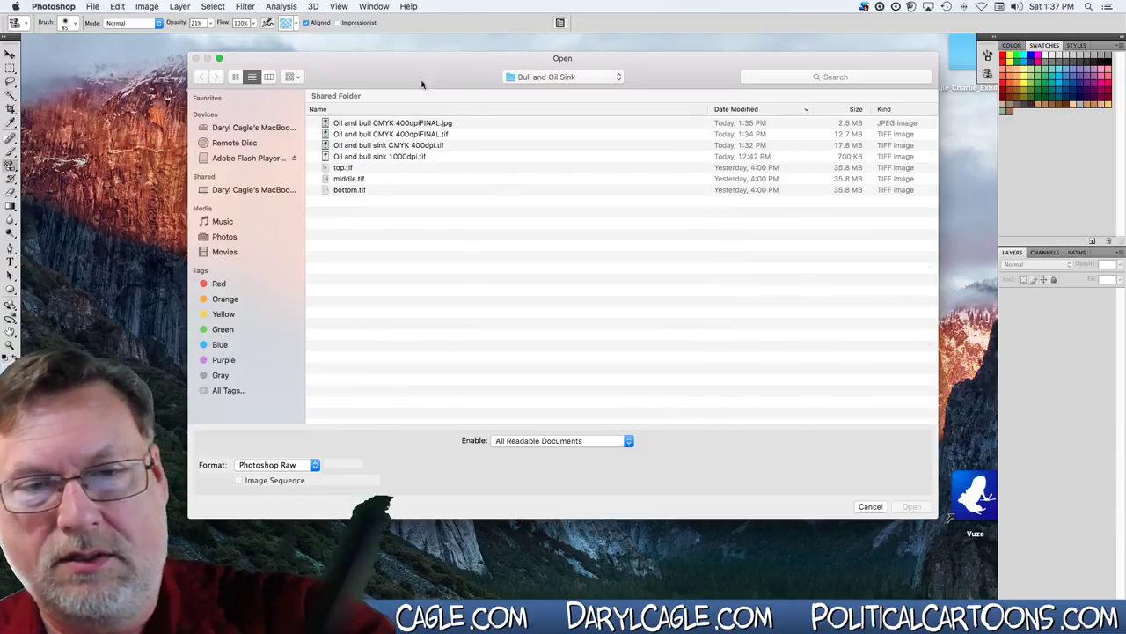
pyautogui.doubleClick(327, 145)
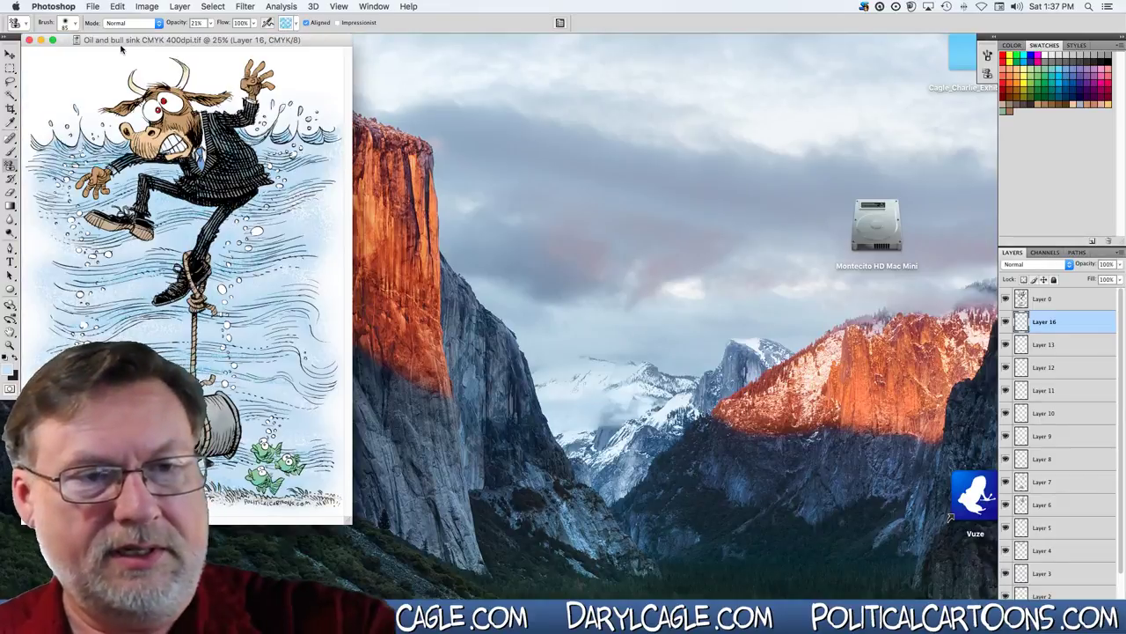
# Move the reopened document window toward the middle of the screen and enlarge it to show the whole cartoon with a surrounding margin.
pyautogui.moveTo(115, 46); pyautogui.dragTo(574, 50)
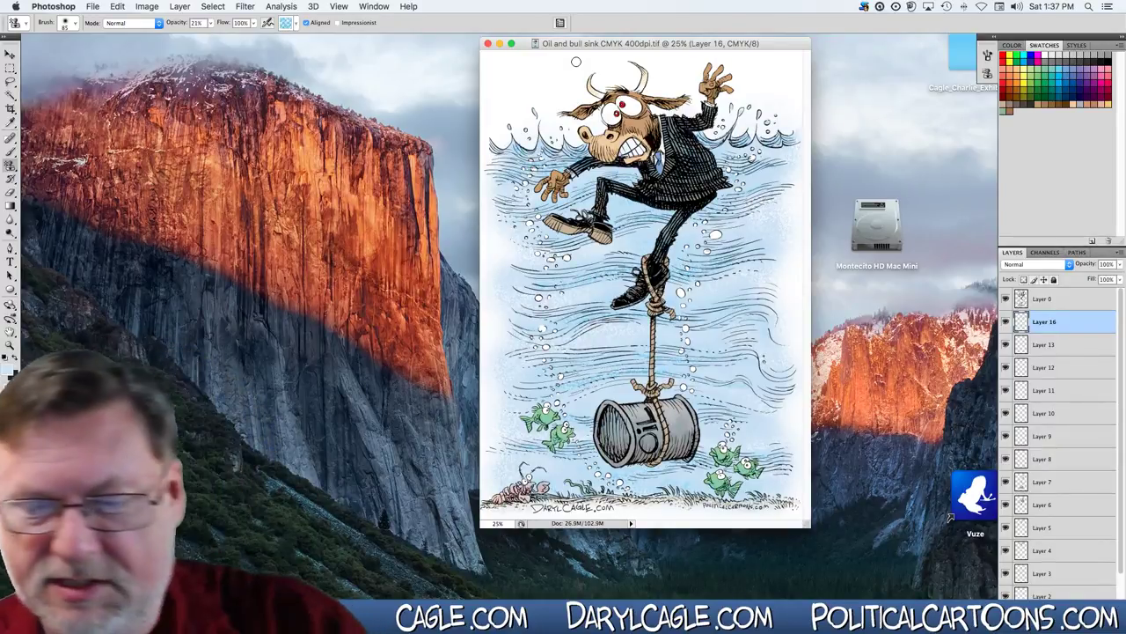
pyautogui.moveTo(806, 523); pyautogui.dragTo(896, 597)
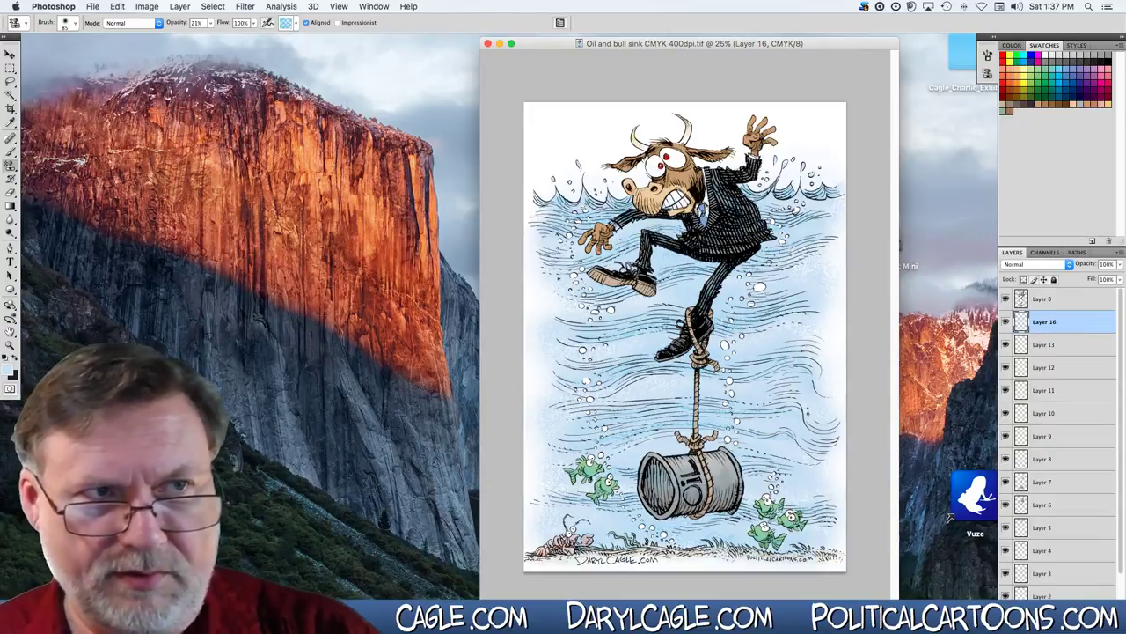
pyautogui.moveTo(535, 49); pyautogui.dragTo(469, 47)
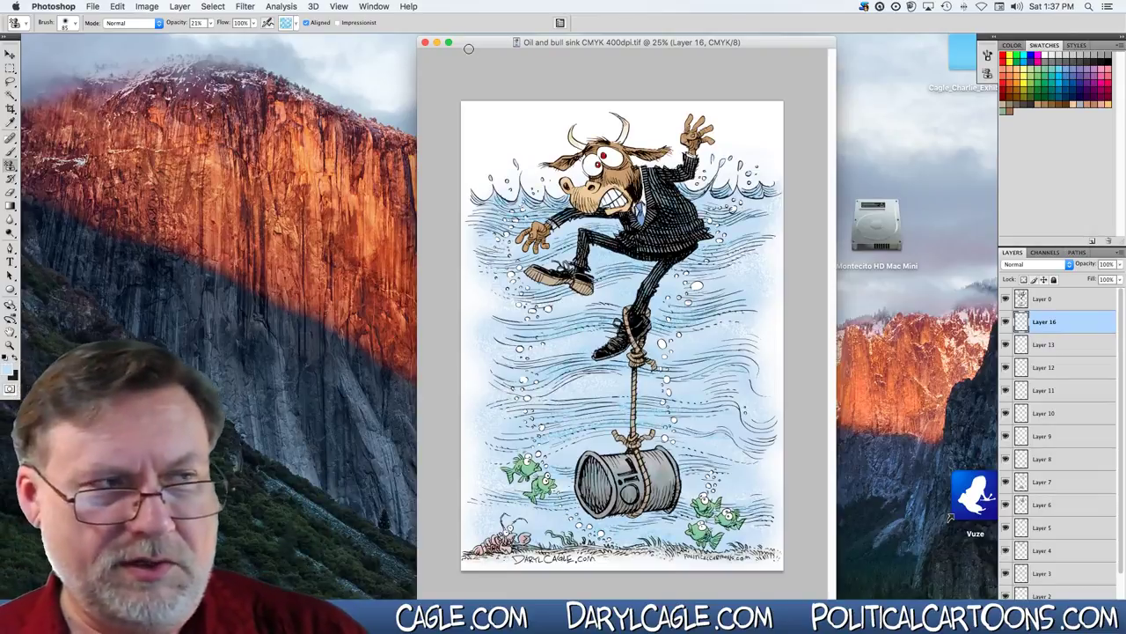